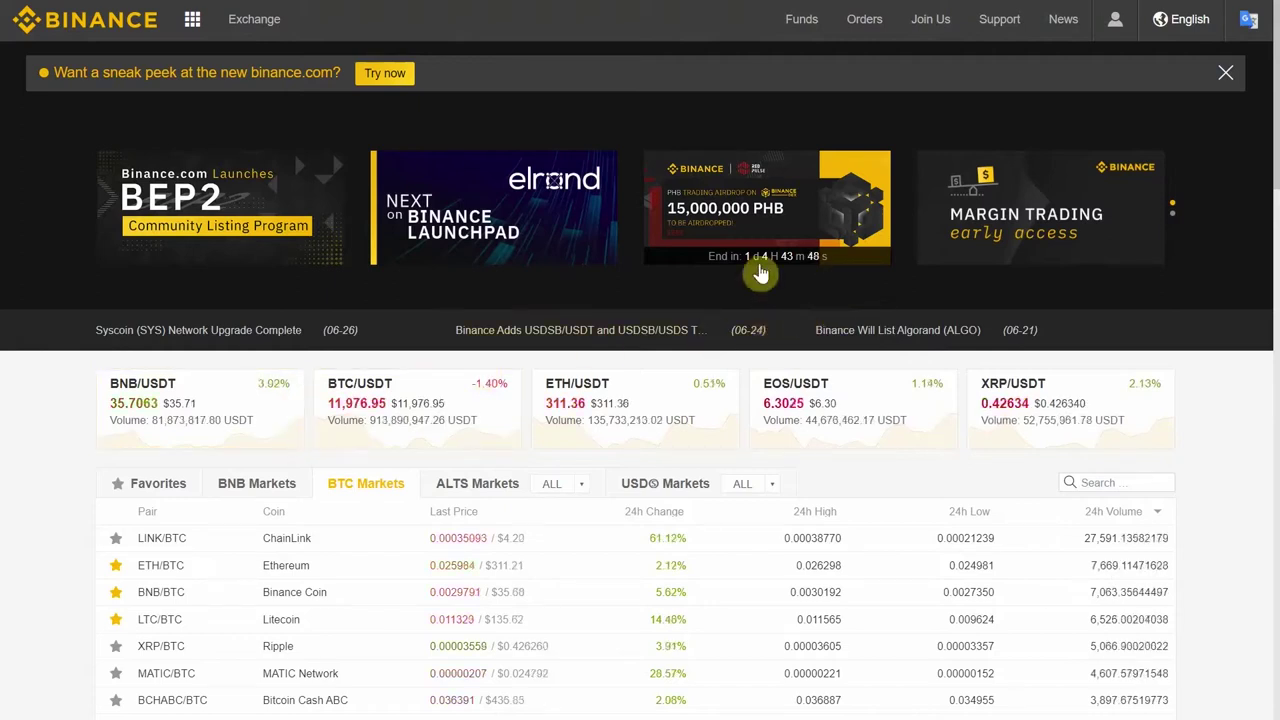
Step: Look over the BTC market list on the old homepage and switch to the preview of the new binance.com
scroll(1220, 340, down, 2)
scroll(1220, 340, up, 2)
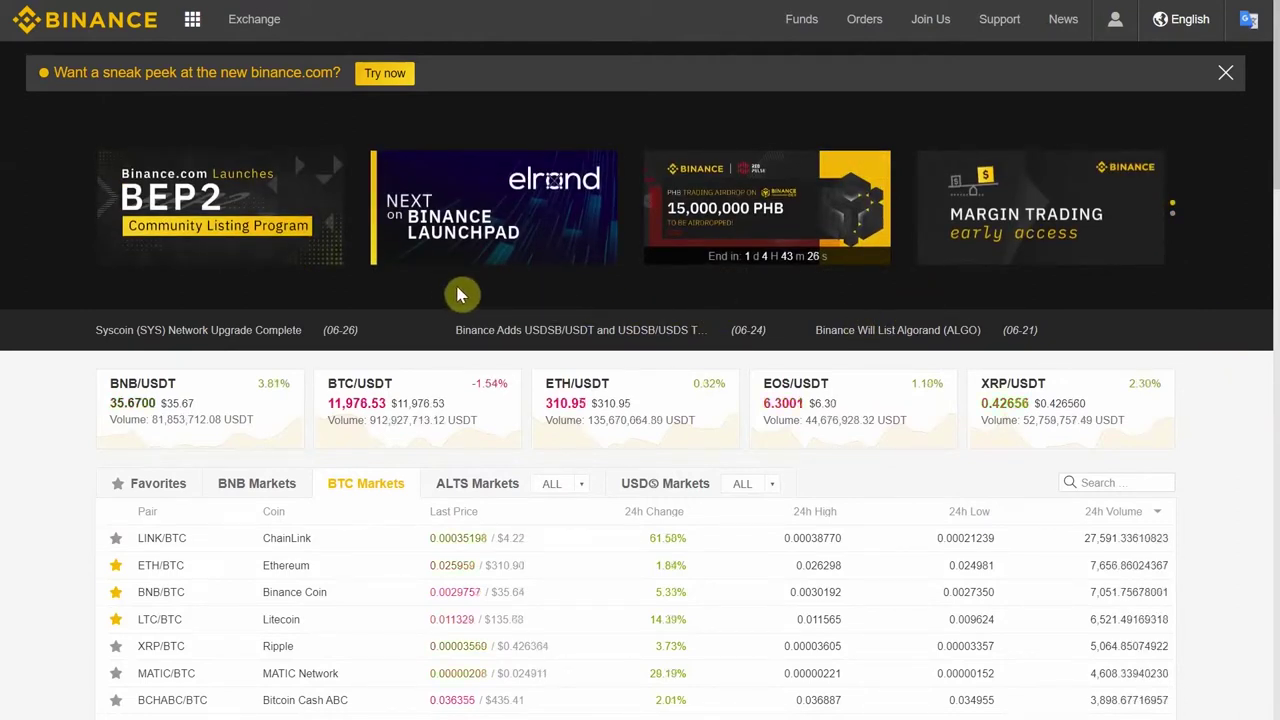
scroll(1176, 415, down, 10)
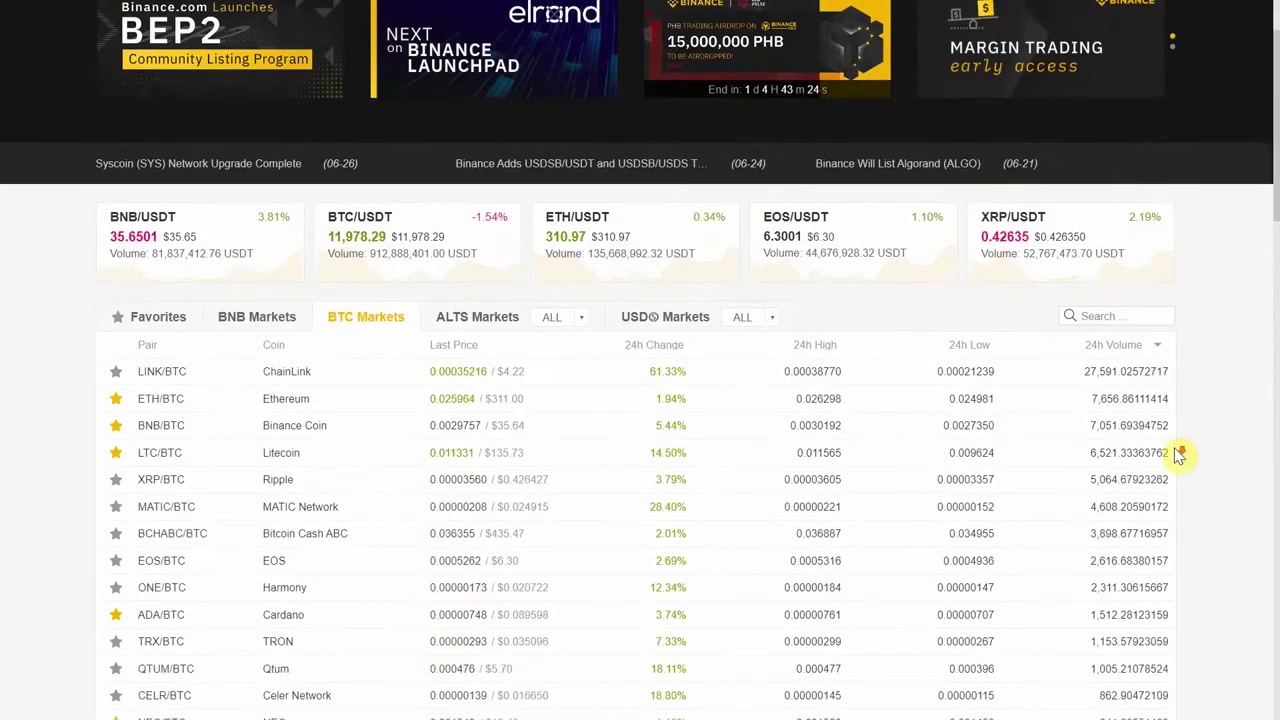
scroll(1178, 452, up, 15)
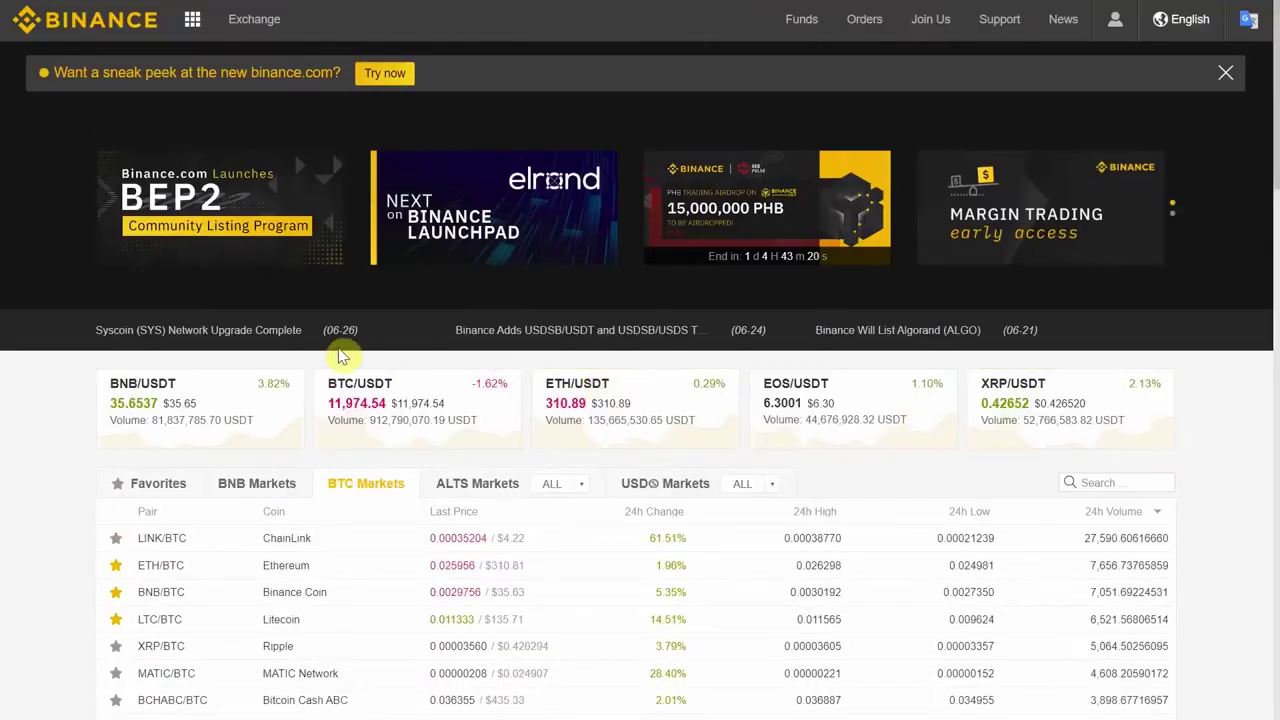
mouse_move(244, 28)
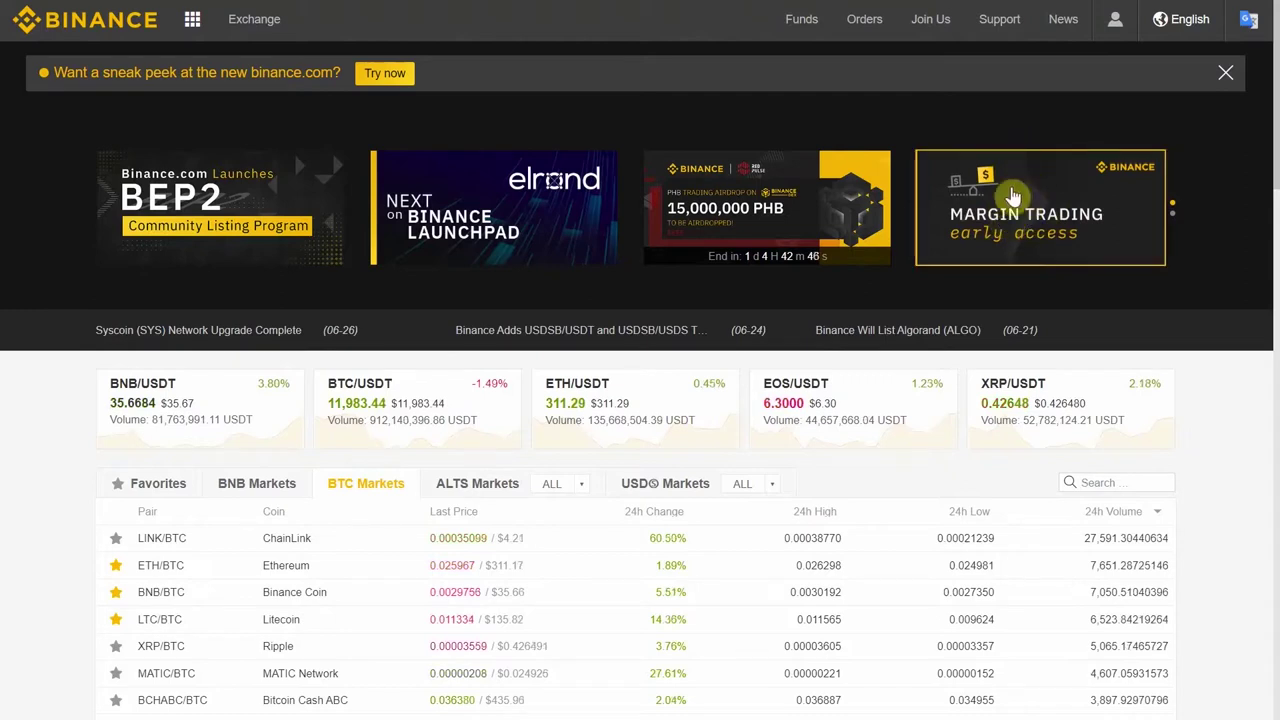
click(385, 74)
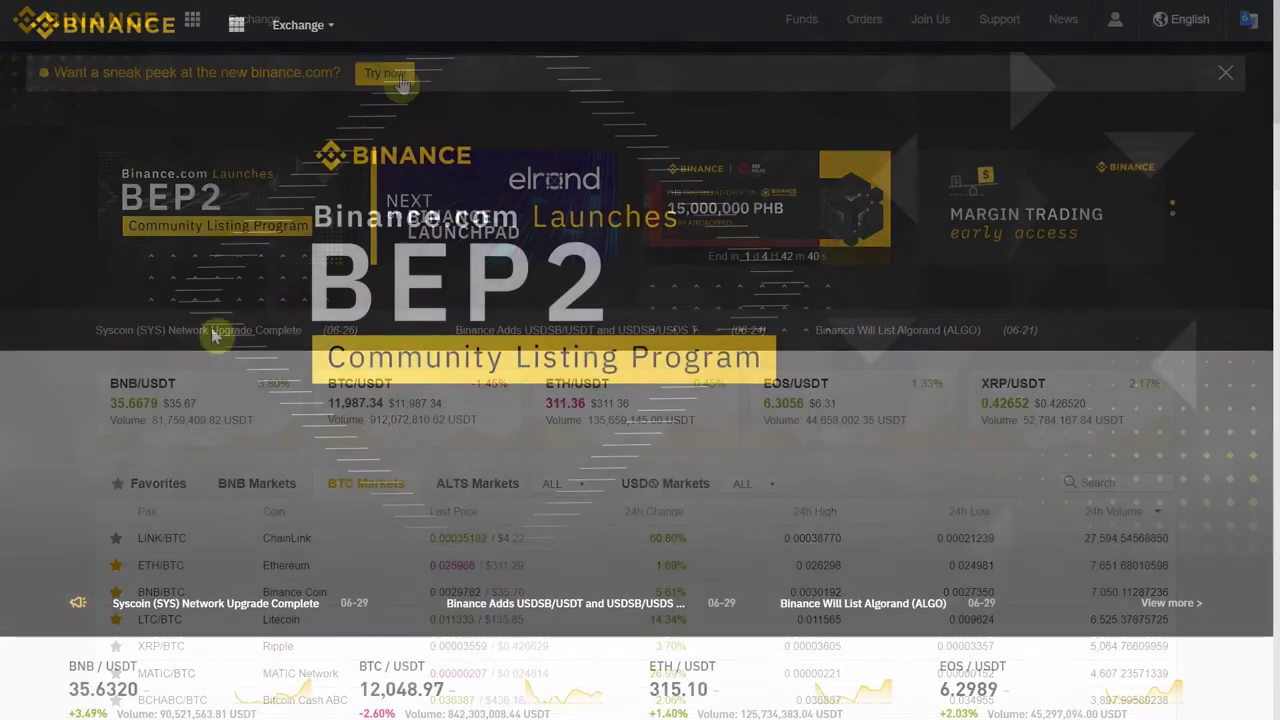
Step: Examine the new homepage's promotional banners and its BTC Markets table of trading pairs
scroll(800, 450, down, 6)
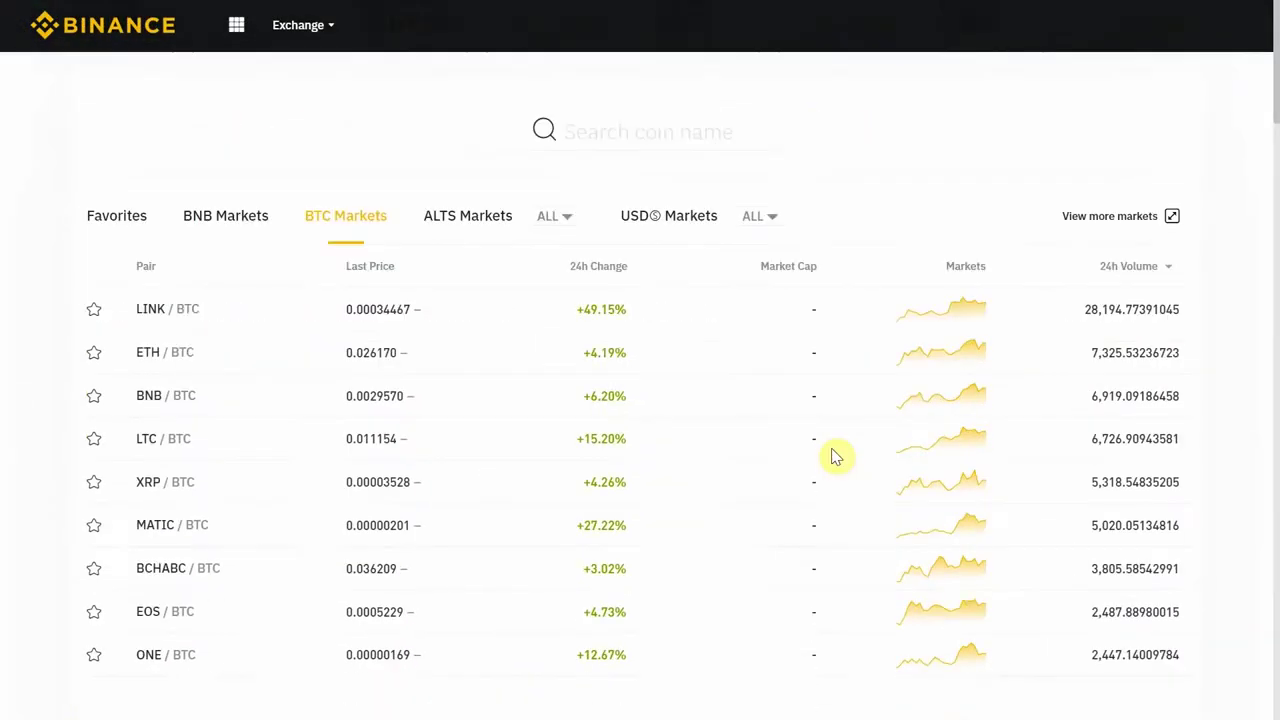
scroll(835, 457, down, 5)
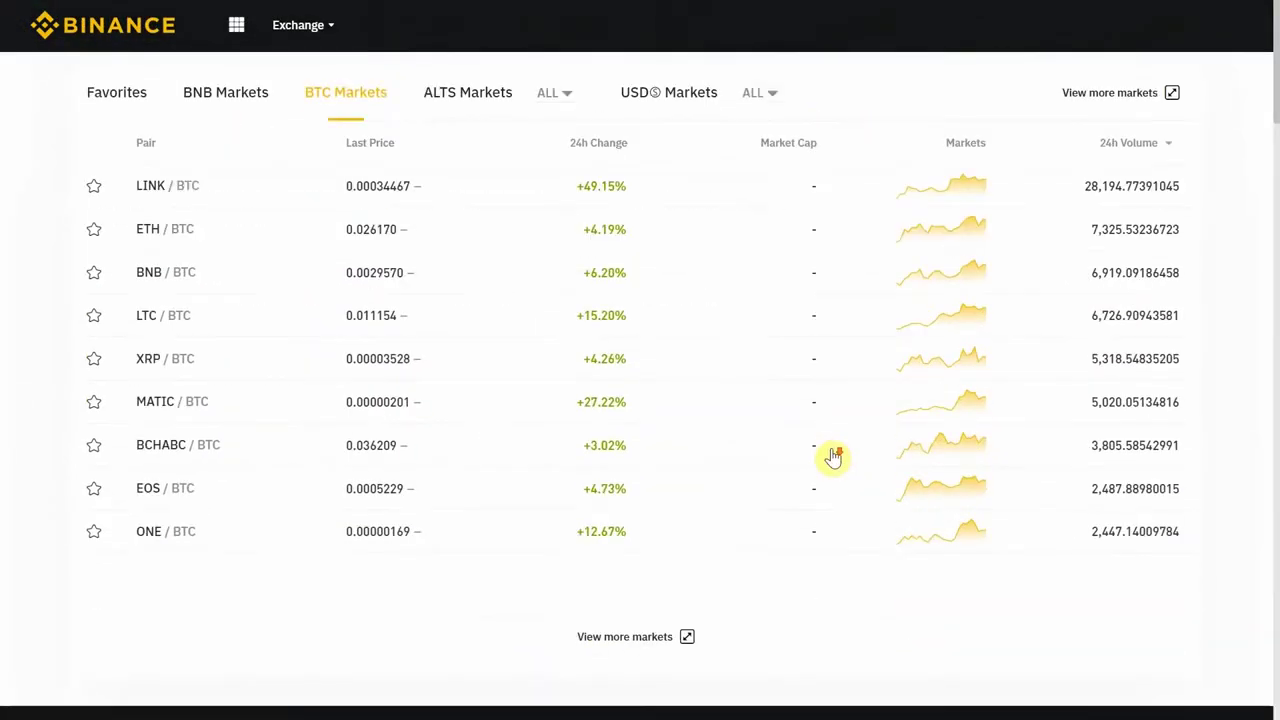
scroll(833, 457, up, 10)
scroll(833, 457, up, 5)
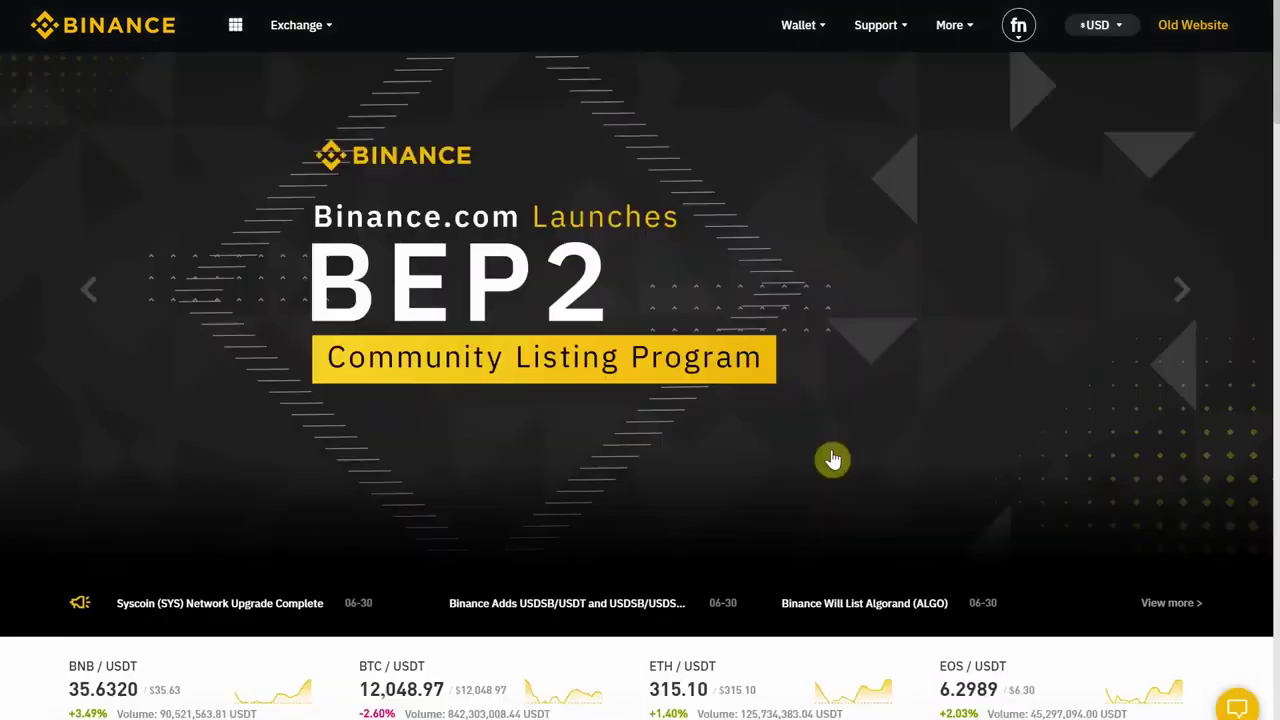
scroll(829, 483, down, 2)
scroll(821, 515, down, 10)
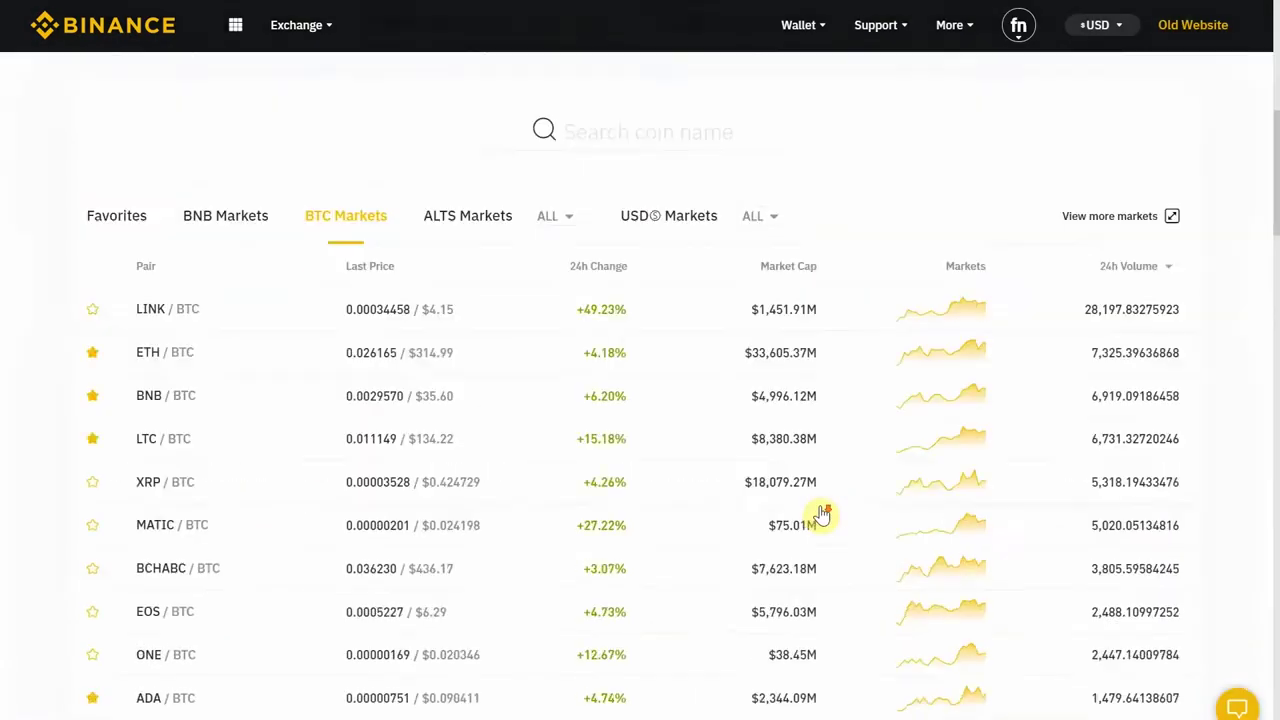
scroll(821, 515, up, 11)
scroll(821, 515, up, 1)
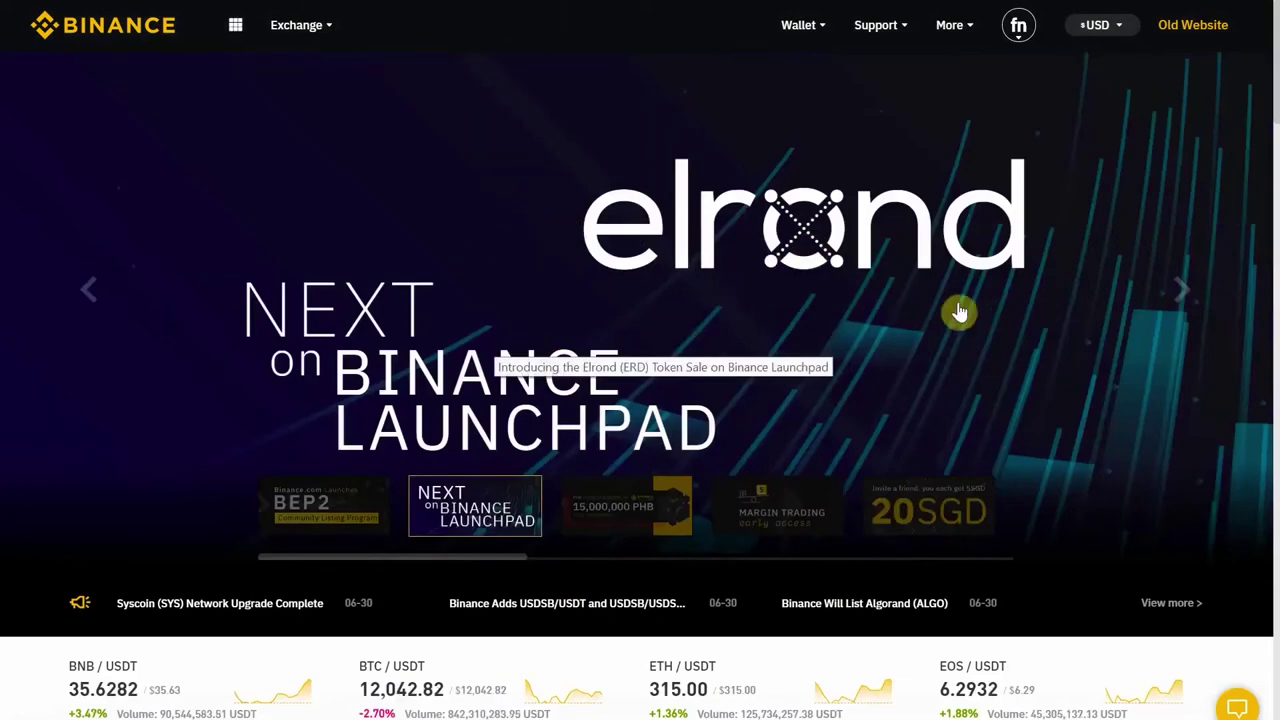
scroll(1071, 320, down, 6)
scroll(1074, 323, down, 3)
scroll(1074, 323, up, 9)
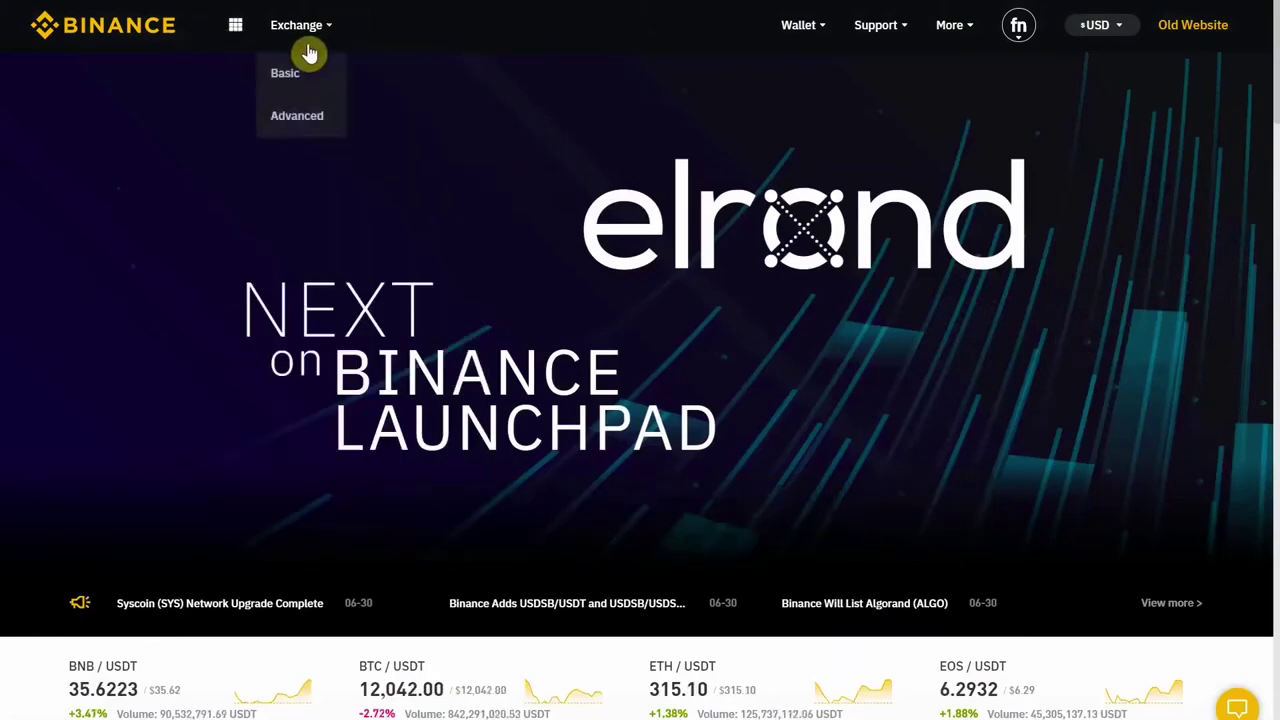
scroll(826, 491, down, 9)
scroll(829, 486, up, 8)
scroll(810, 496, up, 1)
Step: Look through the Exchange, product, More and Wallet options and open the wallet's Deposit page
mouse_move(288, 22)
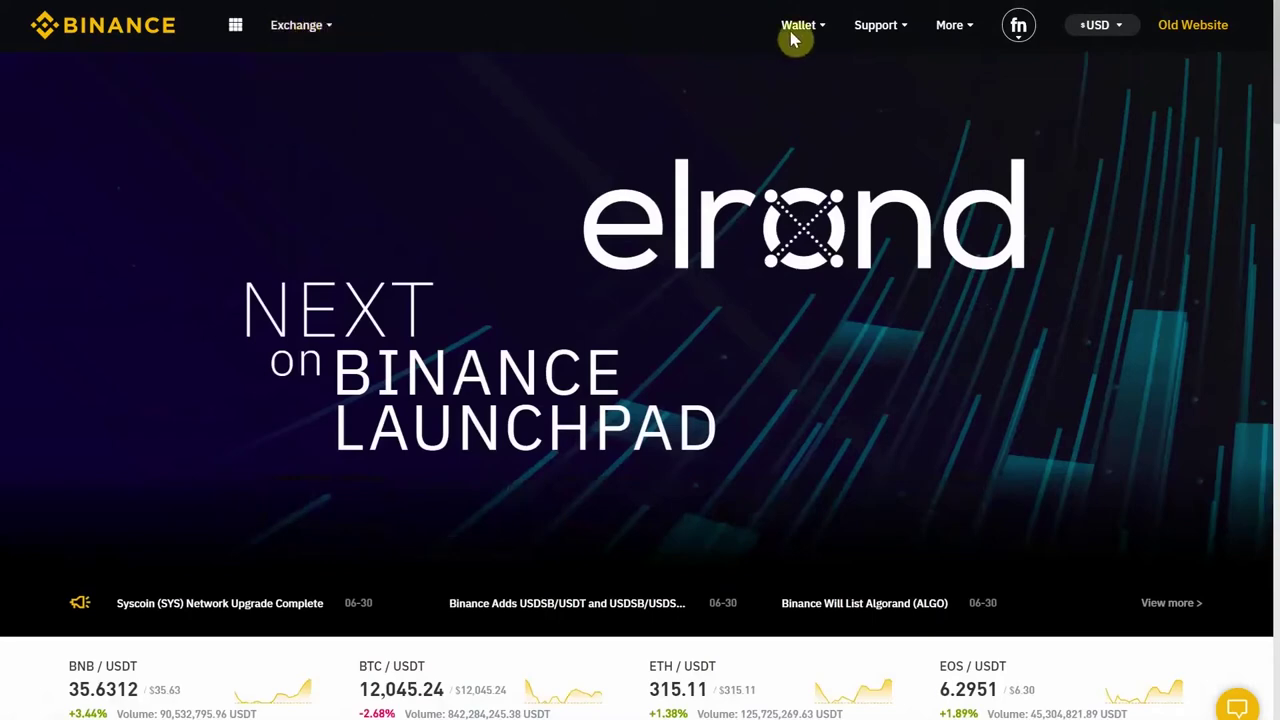
mouse_move(820, 34)
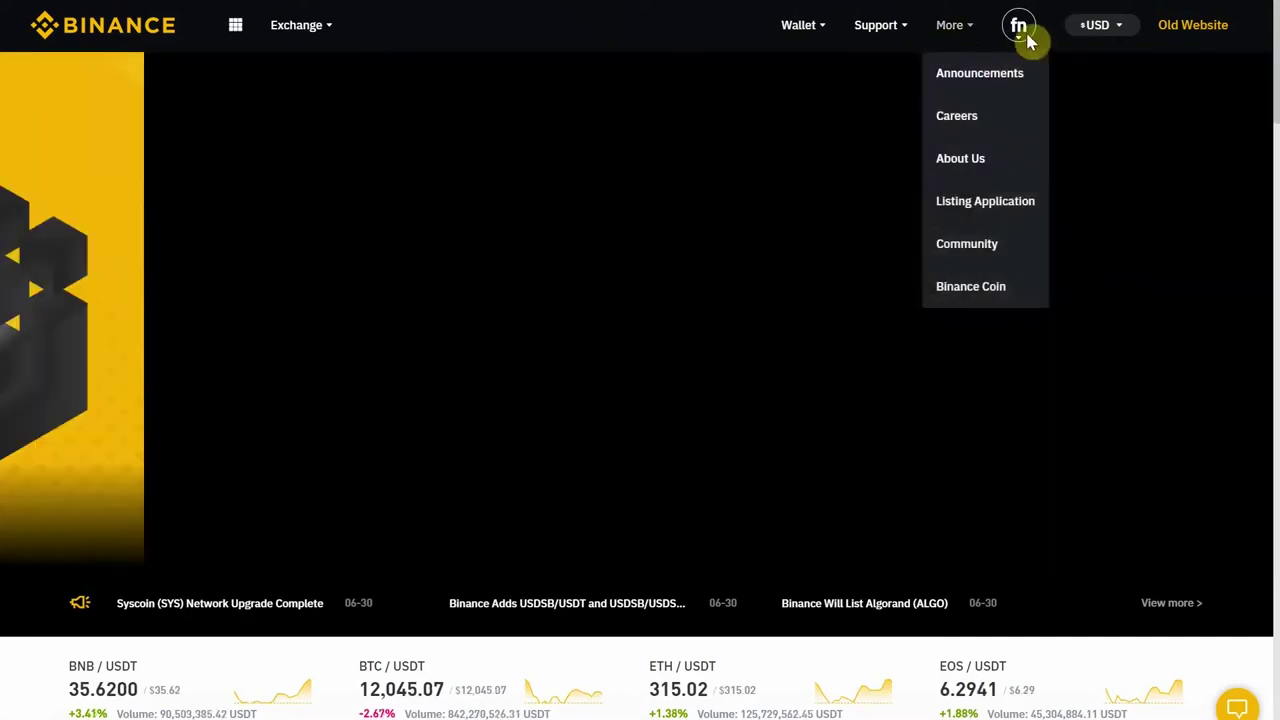
mouse_move(1020, 29)
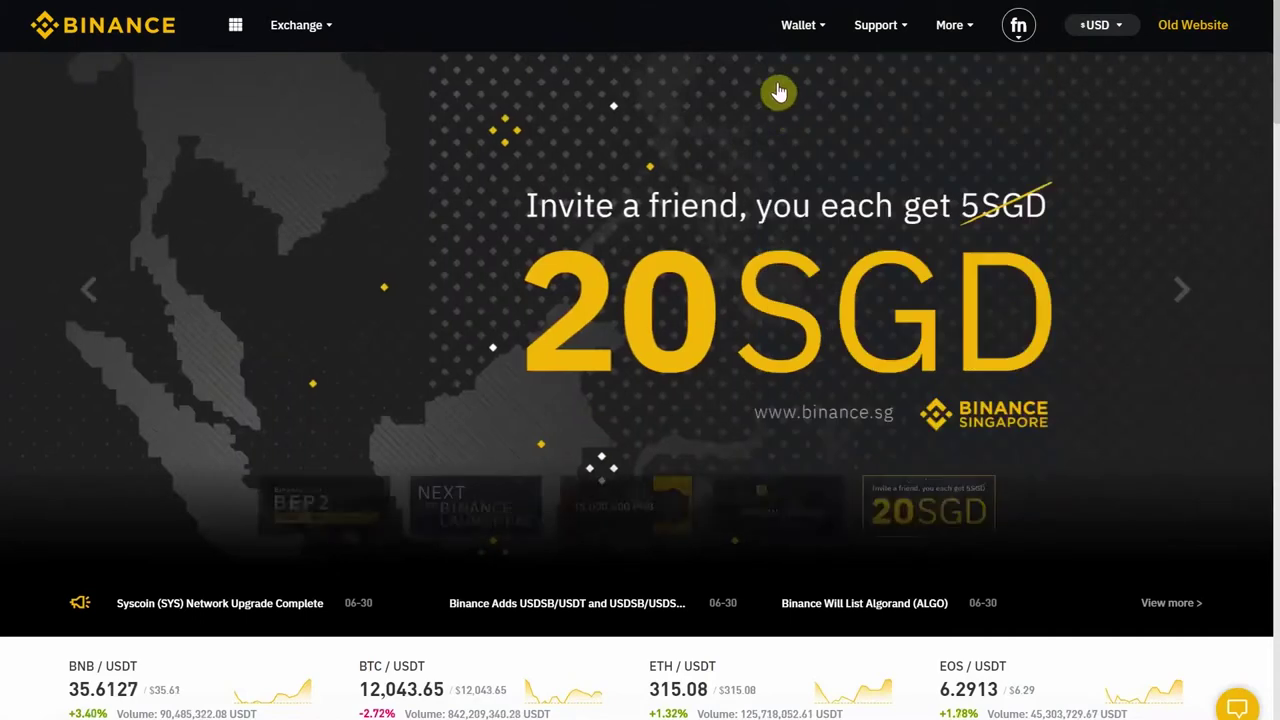
mouse_move(236, 36)
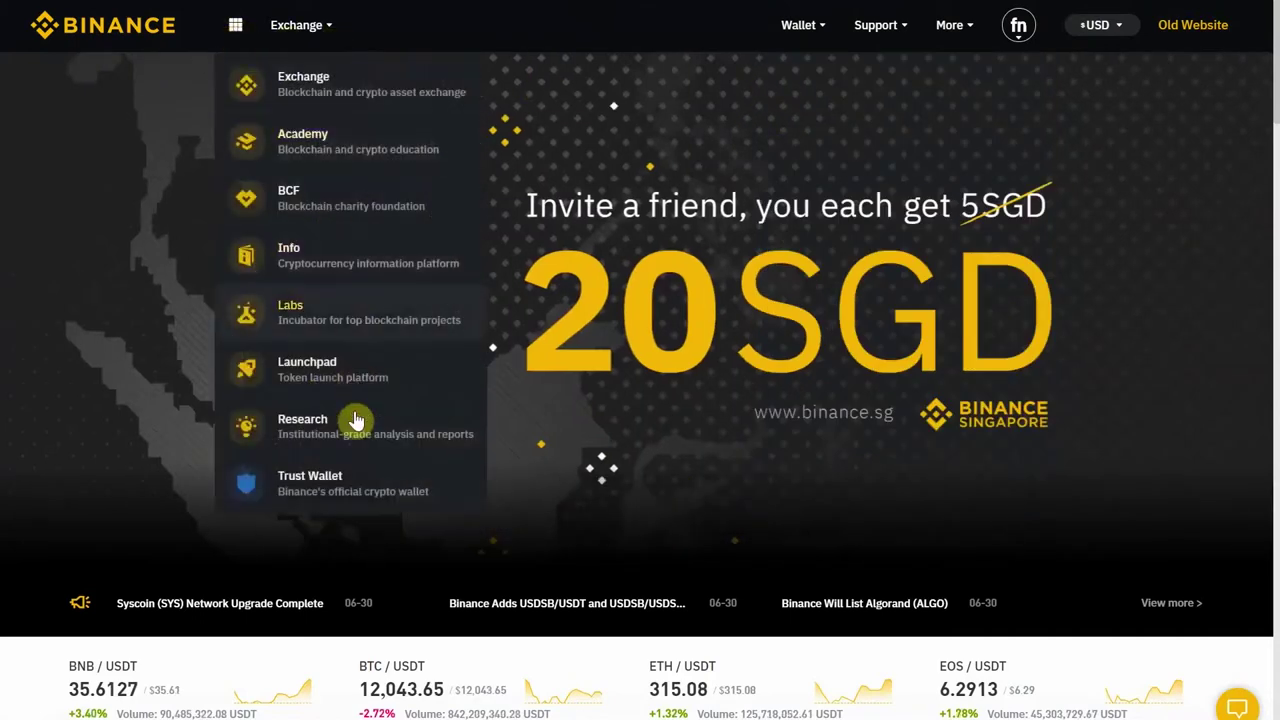
mouse_move(312, 40)
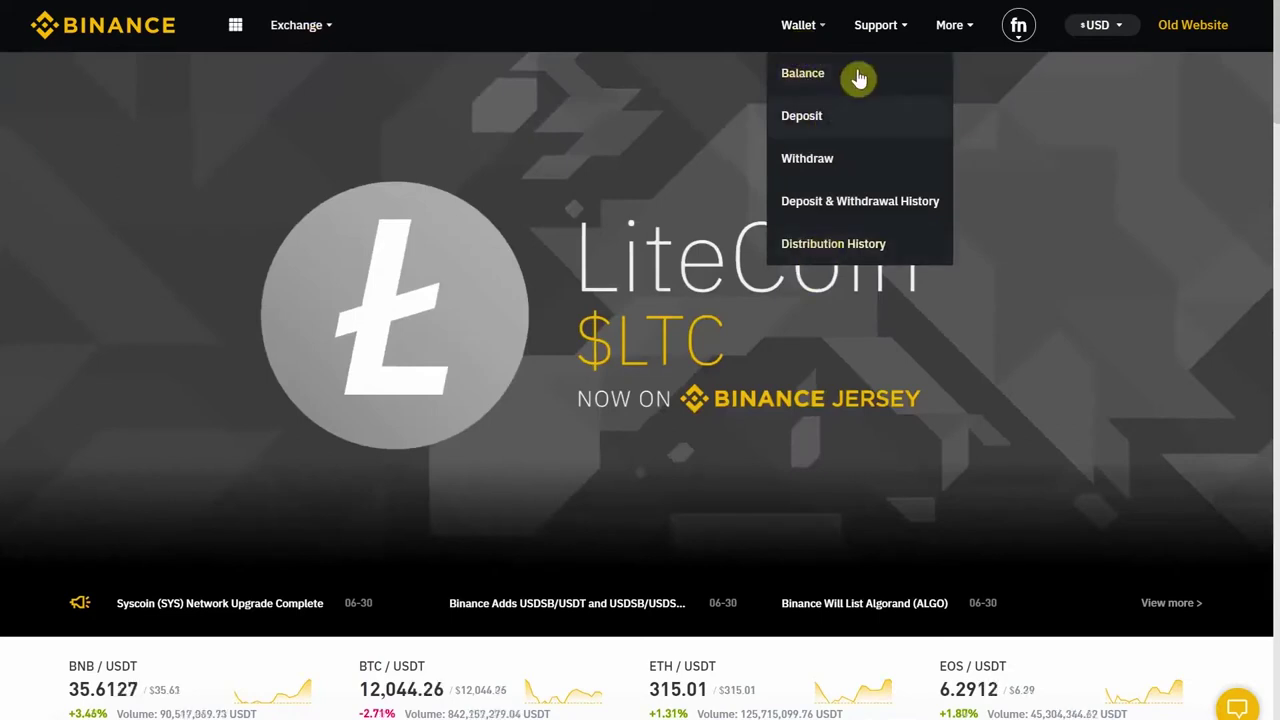
mouse_move(952, 38)
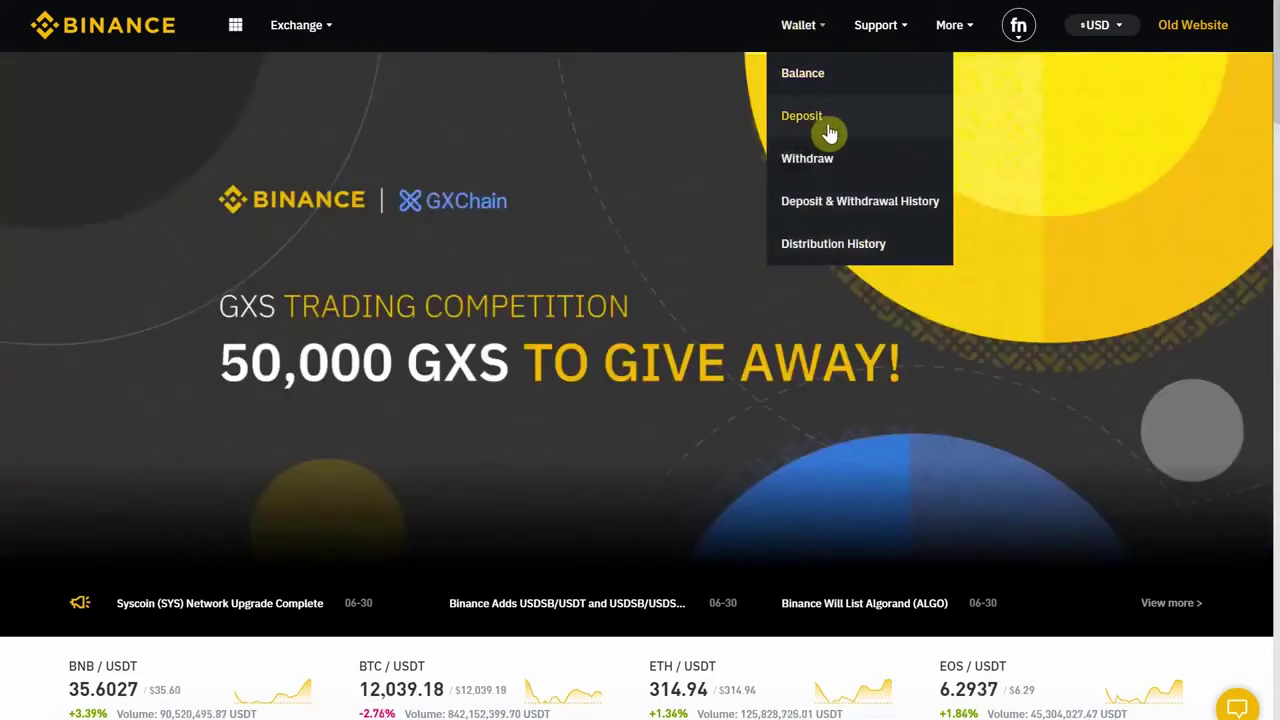
click(820, 130)
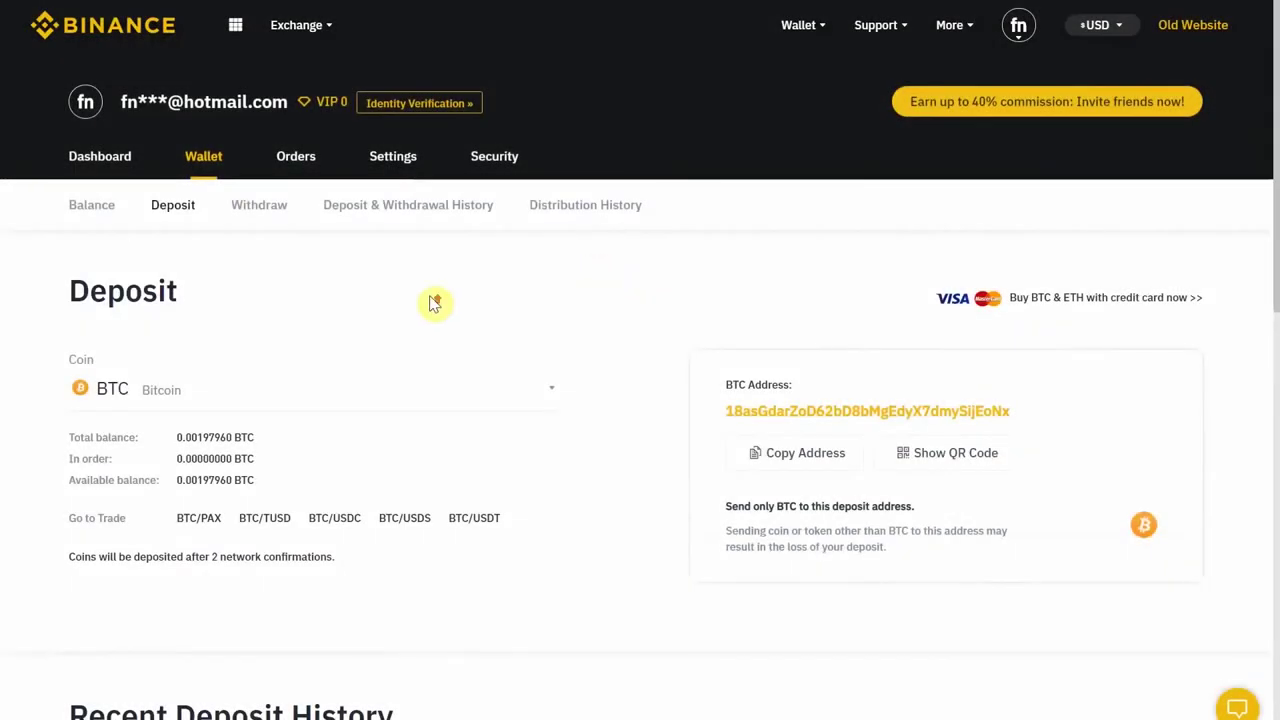
Step: Browse the list of coins available for deposit and keep BTC as the deposit coin
click(534, 398)
scroll(483, 491, down, 5)
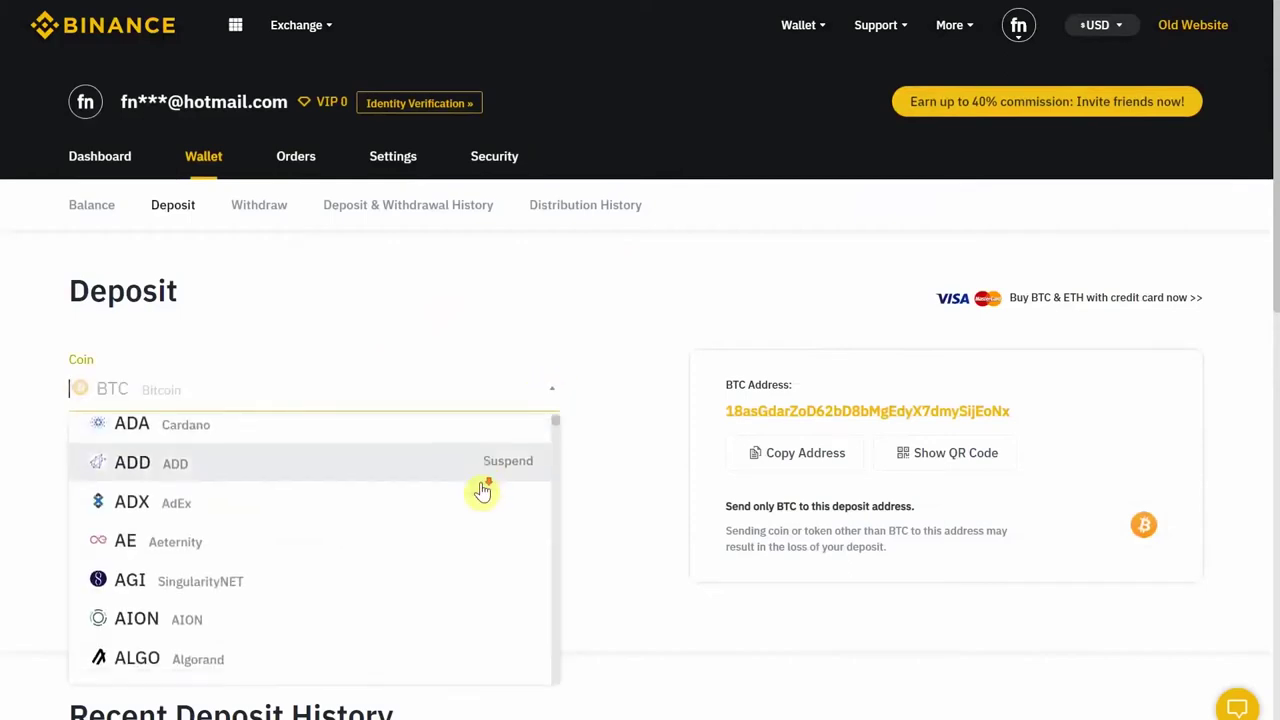
scroll(483, 491, down, 15)
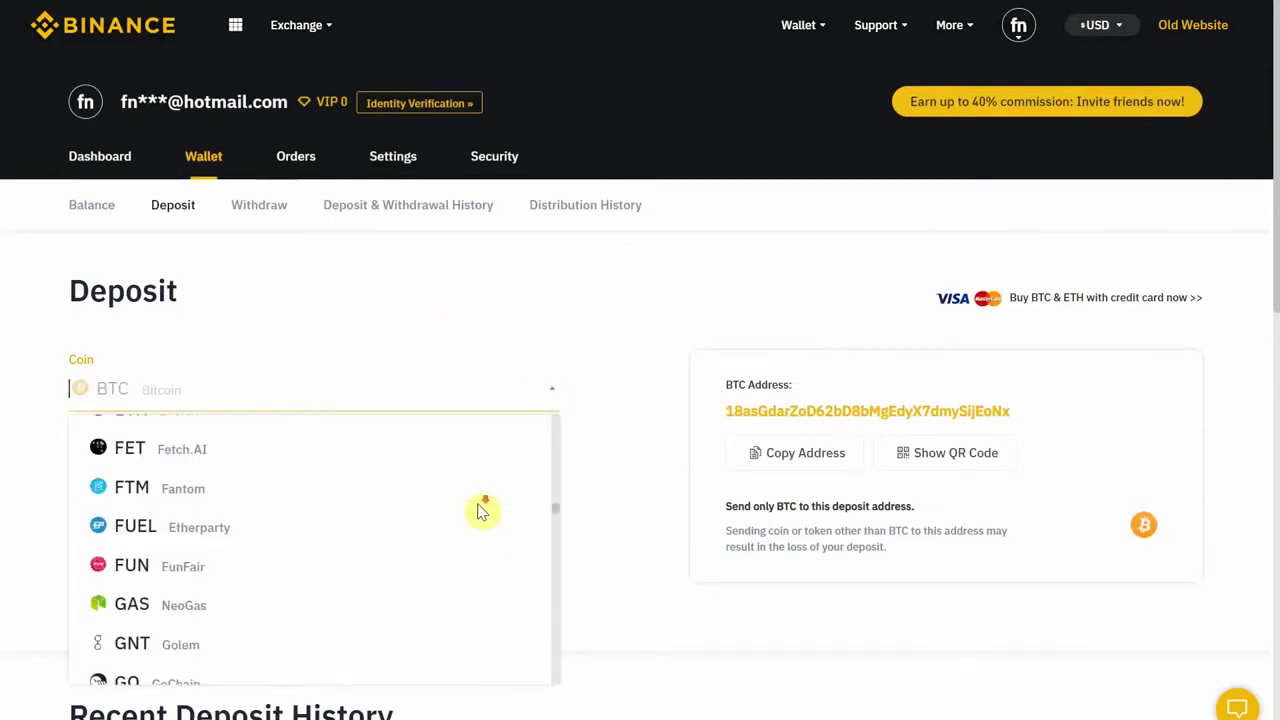
scroll(480, 514, down, 3)
scroll(480, 514, up, 8)
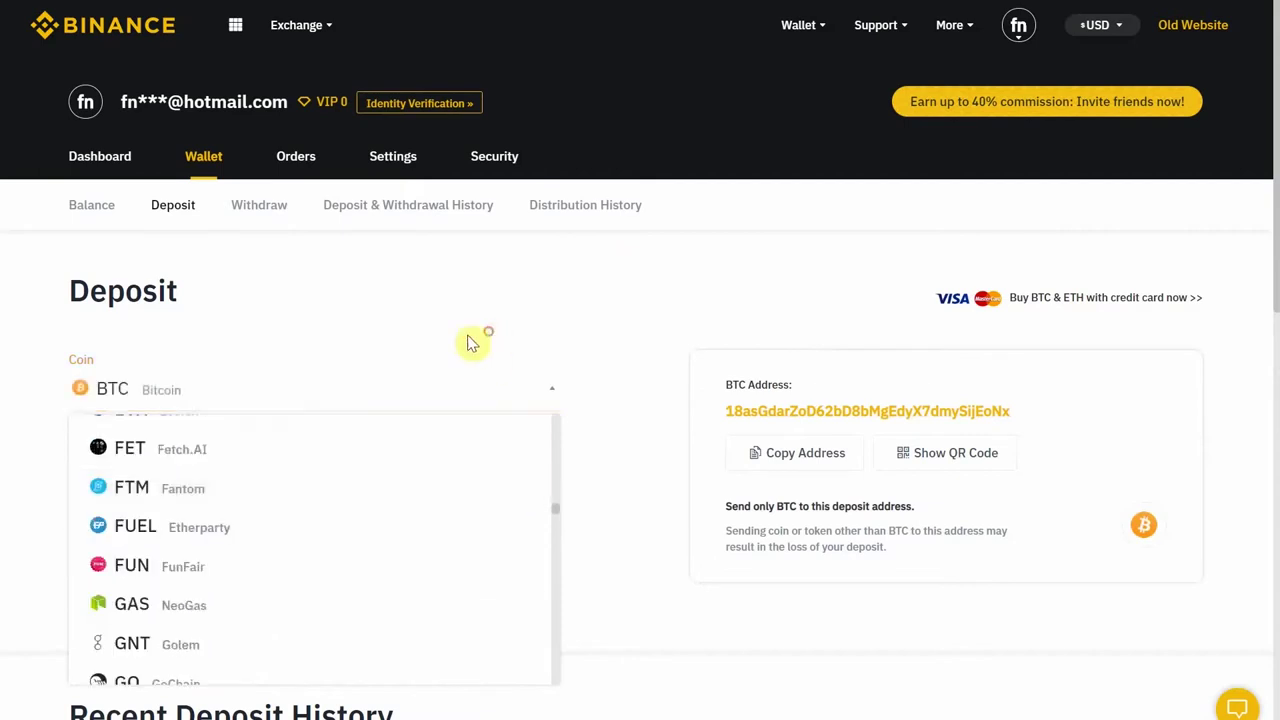
click(112, 393)
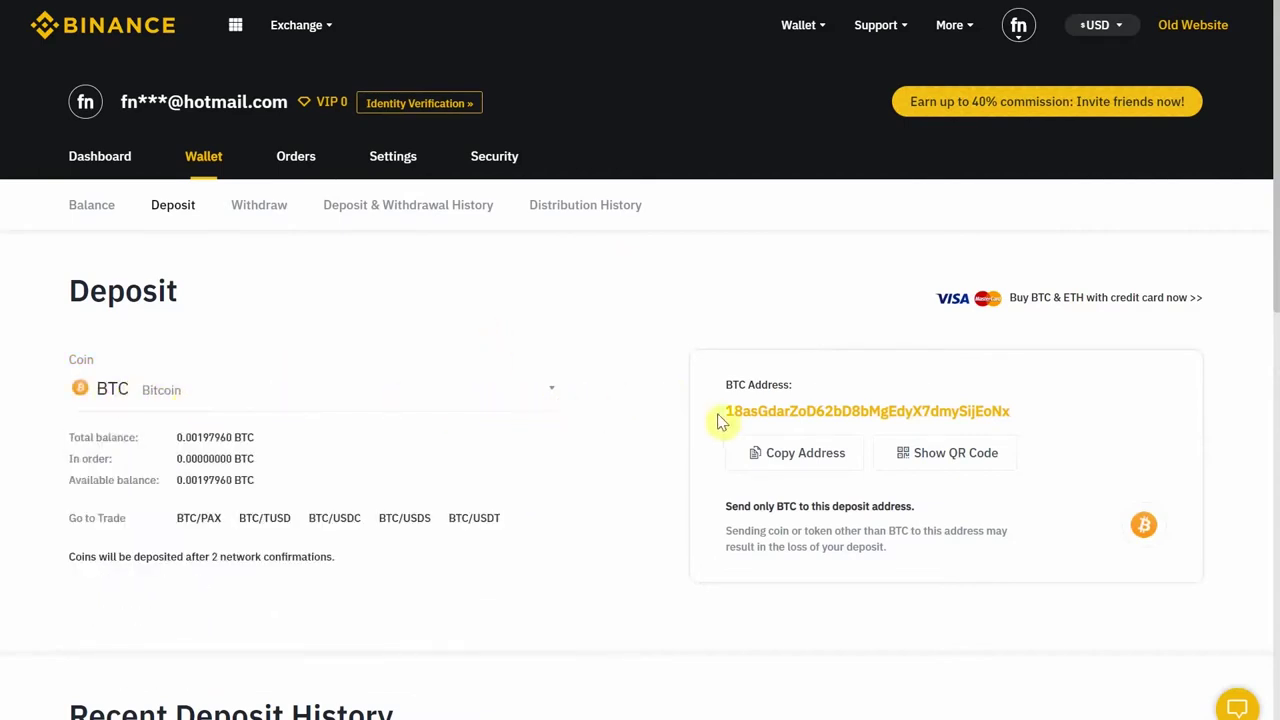
Step: Copy the BTC deposit address to the clipboard
drag(728, 410, 1012, 411)
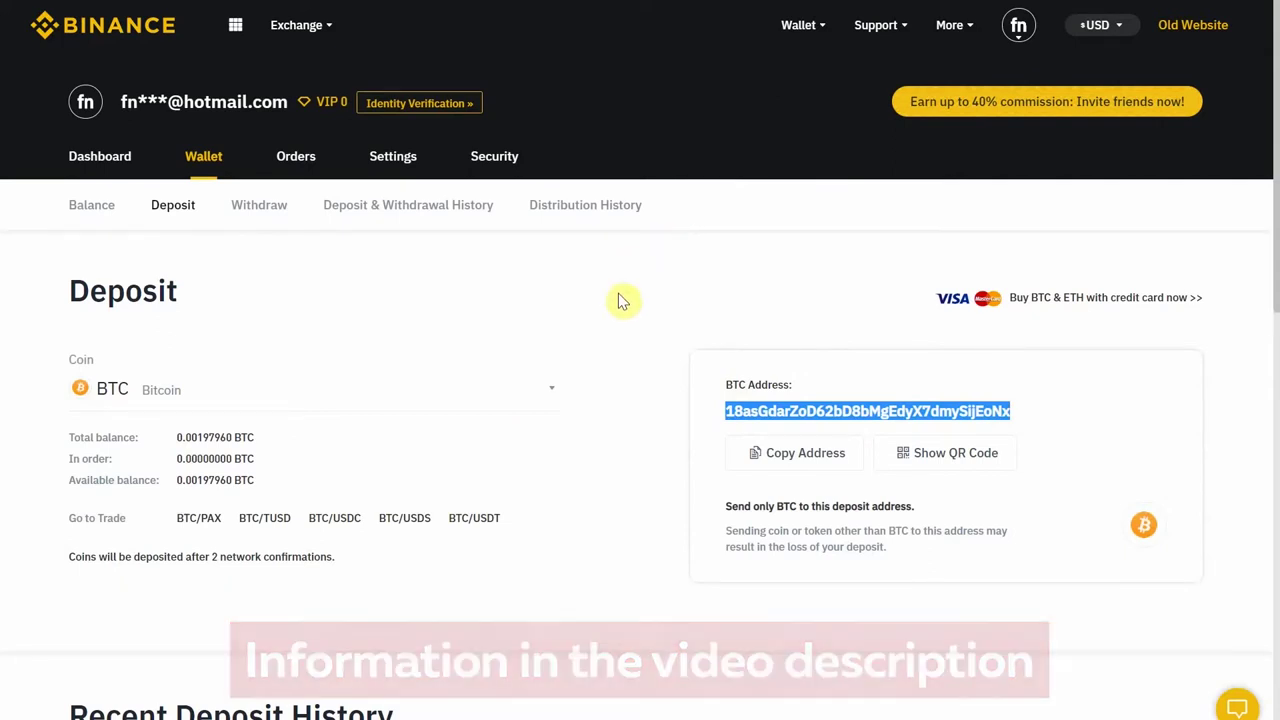
click(461, 304)
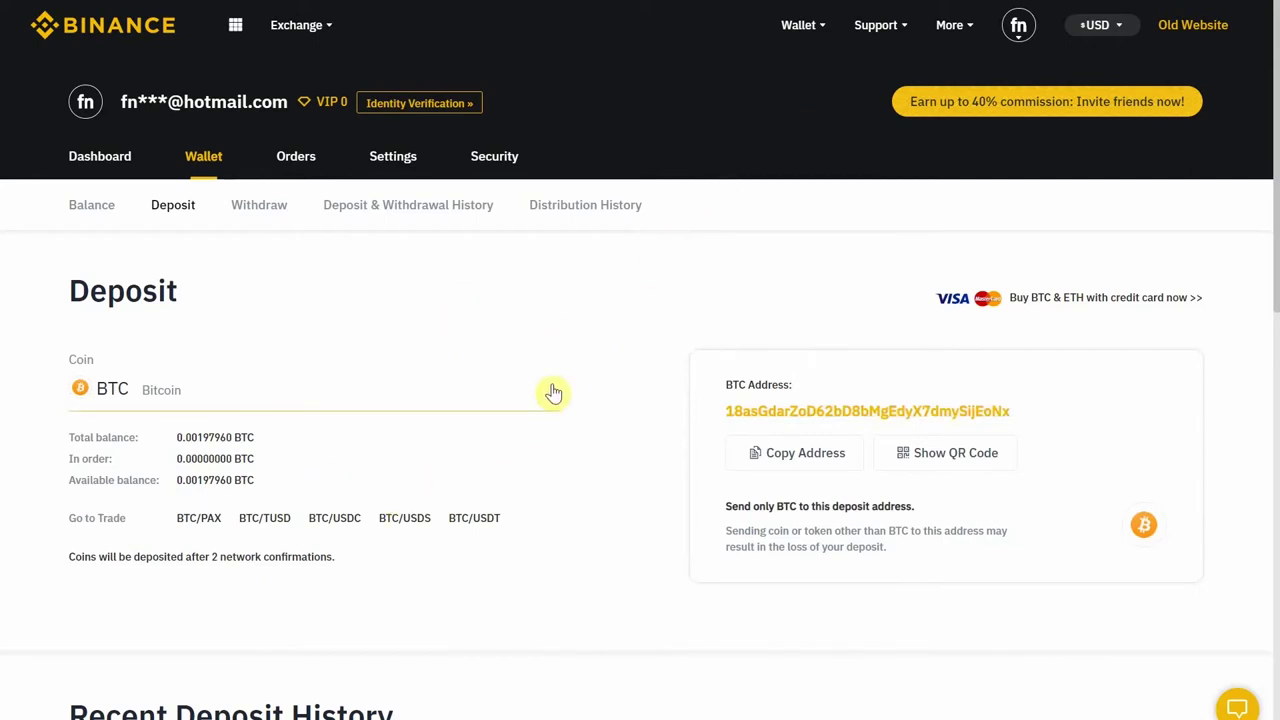
drag(725, 410, 1012, 410)
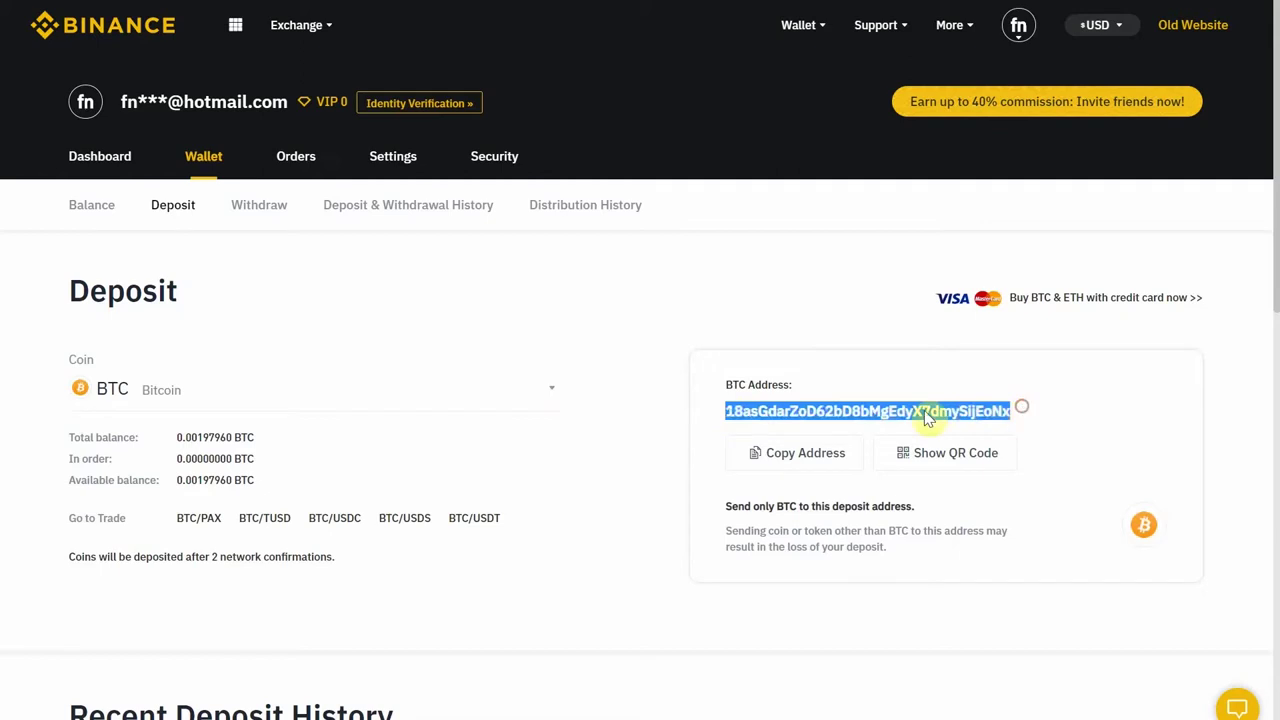
click(780, 415)
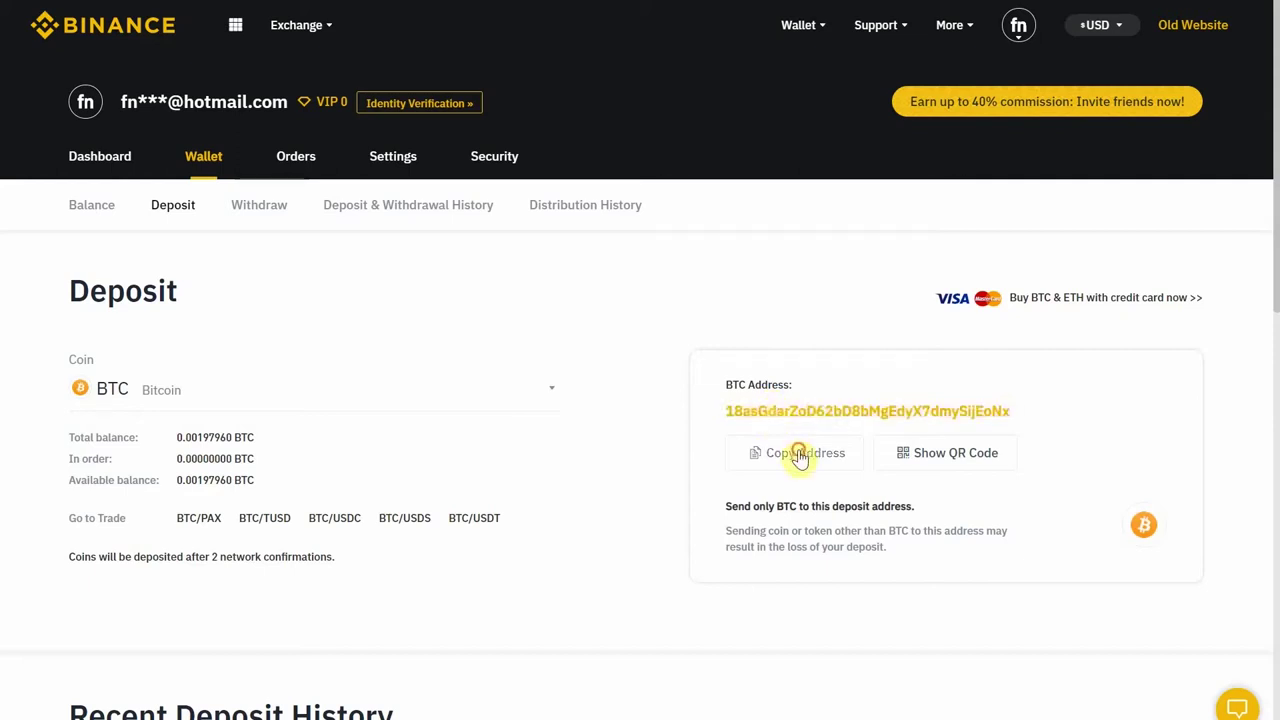
click(800, 455)
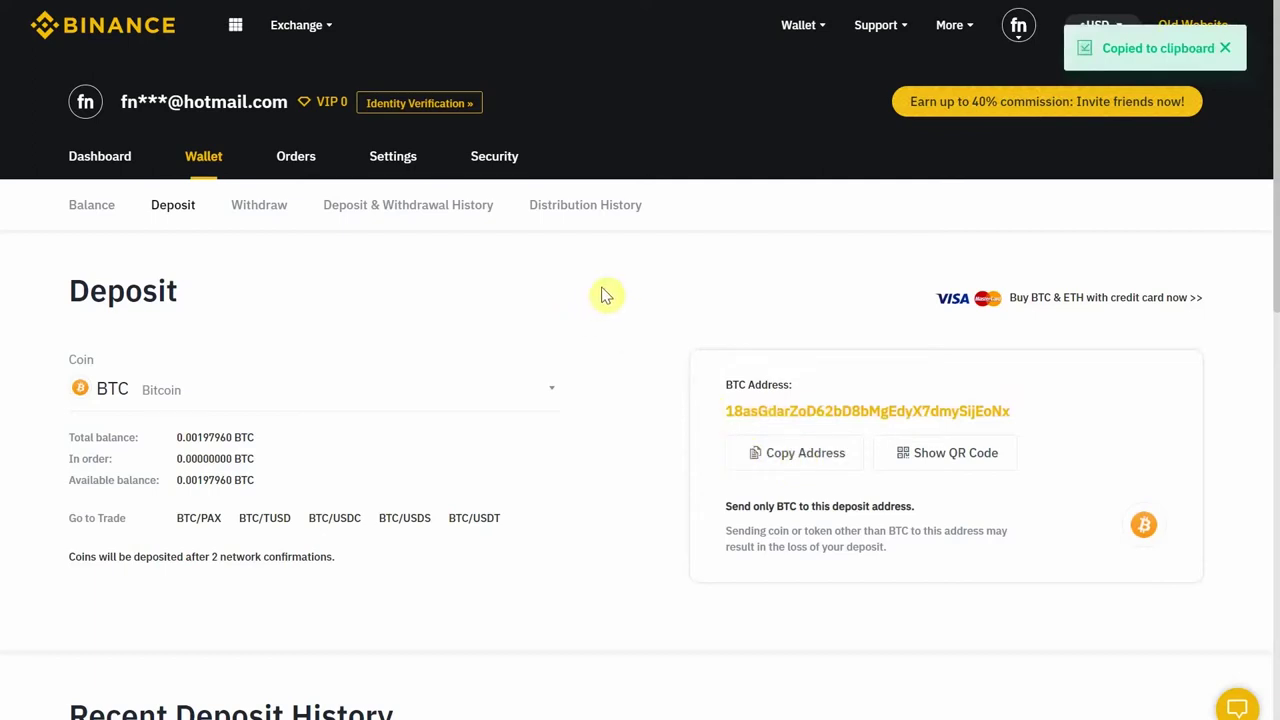
Step: Review the Recent Deposit History and the total, in-order and available BTC balances
scroll(600, 320, down, 2)
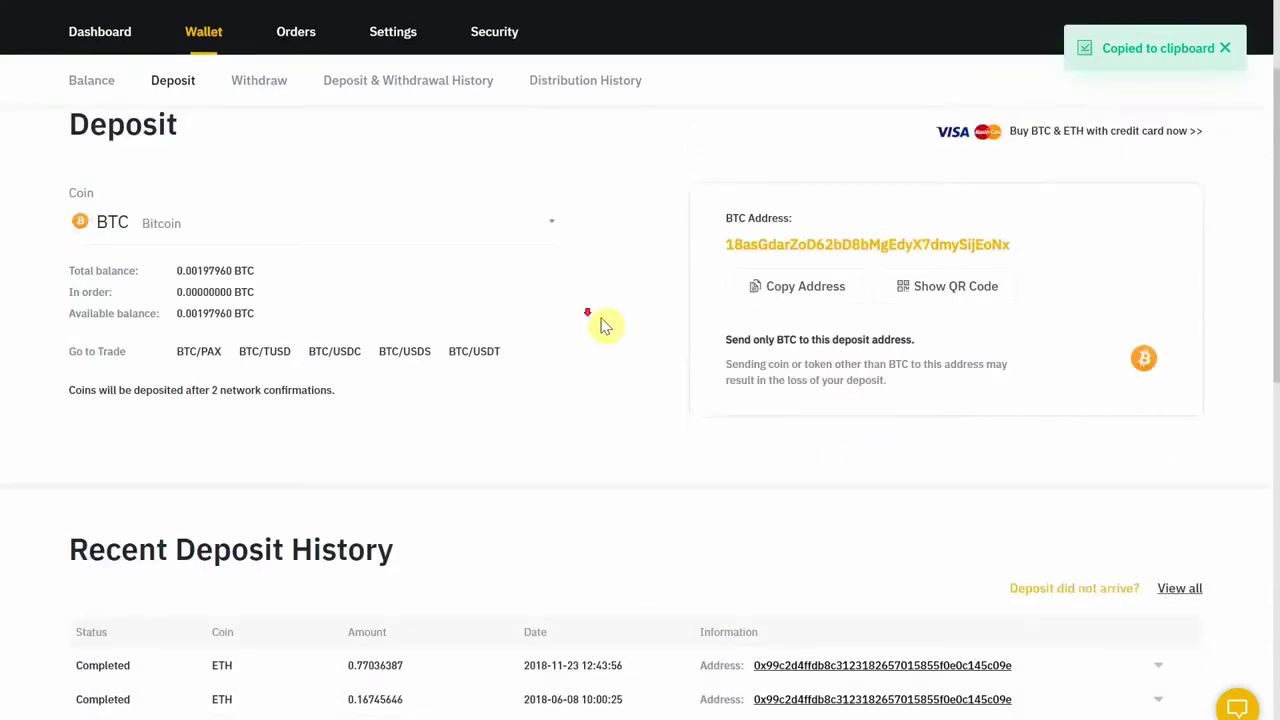
scroll(586, 329, up, 2)
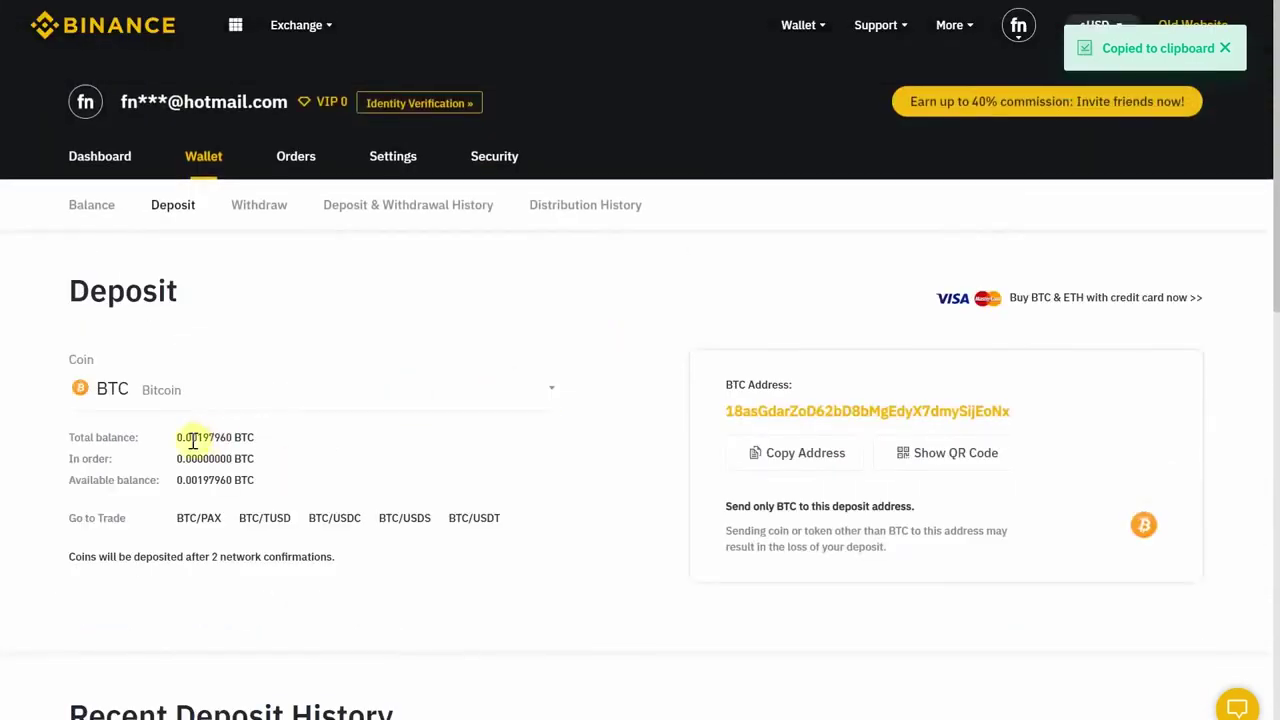
drag(90, 437, 284, 479)
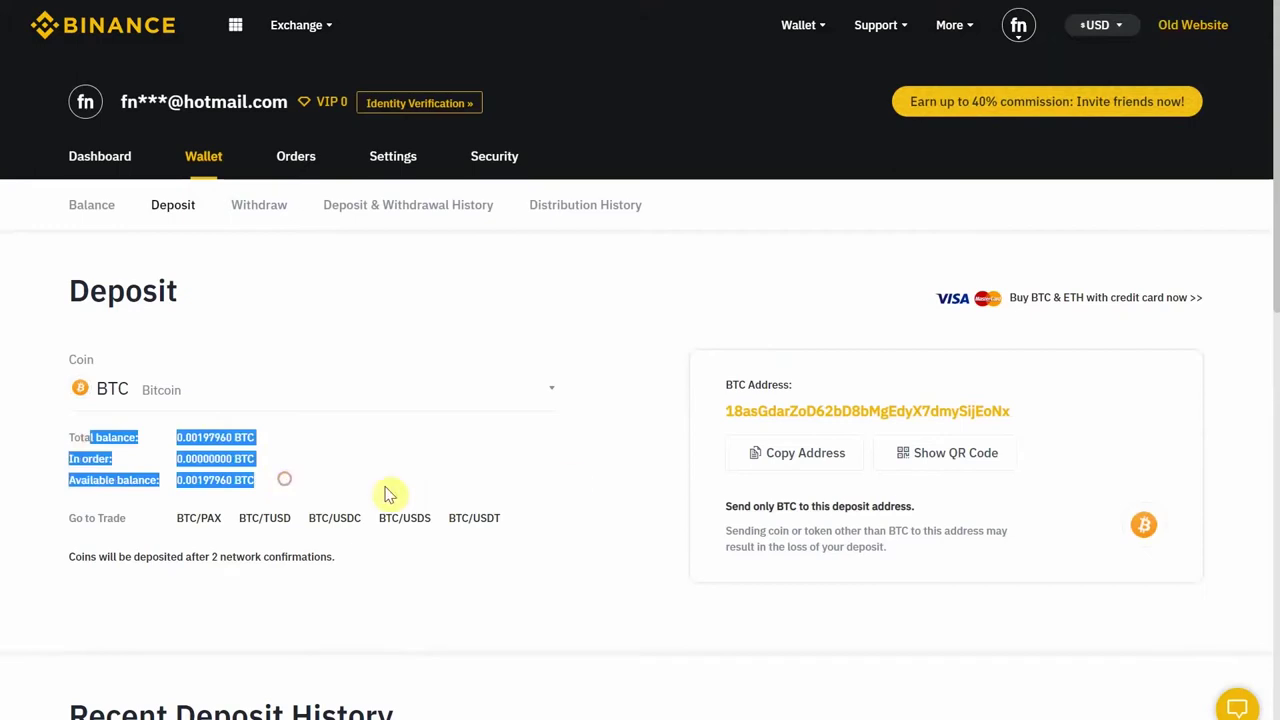
click(715, 270)
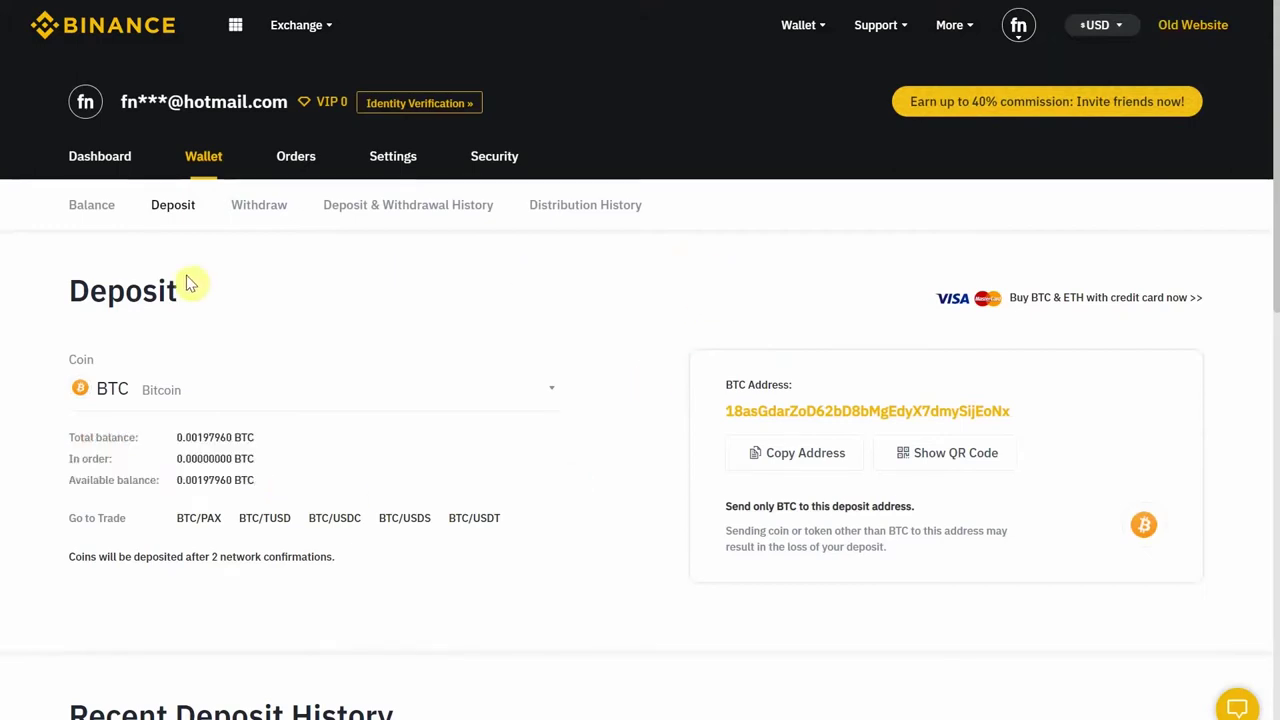
Step: Open the wallet's Balance page and look over the listed coins with their deposit, withdraw and trade actions
scroll(74, 228, down, 1)
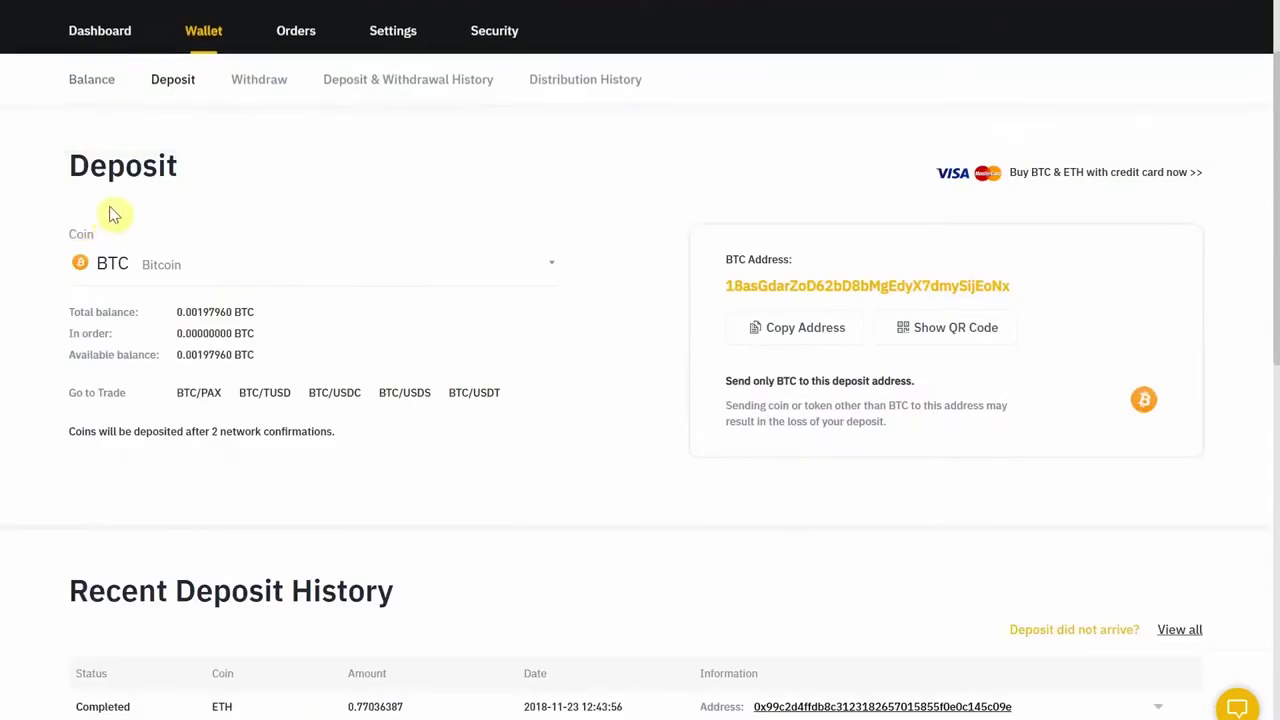
click(103, 104)
scroll(619, 482, down, 8)
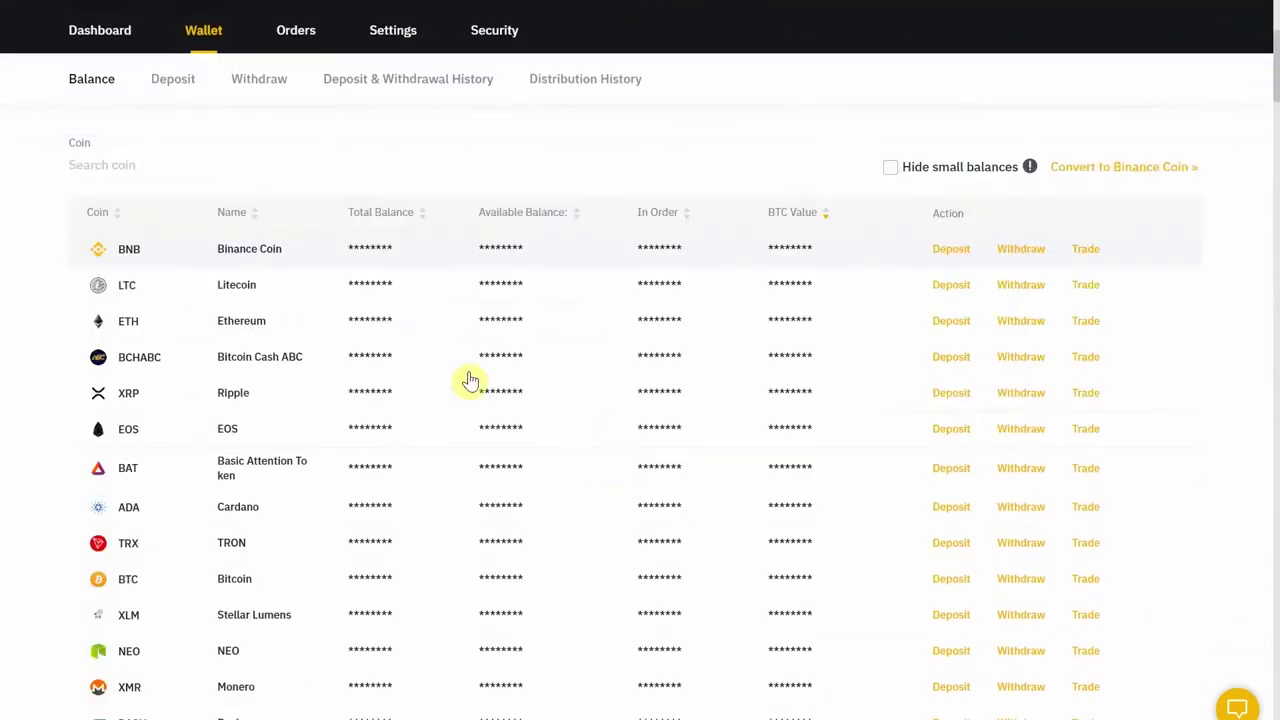
scroll(926, 530, up, 9)
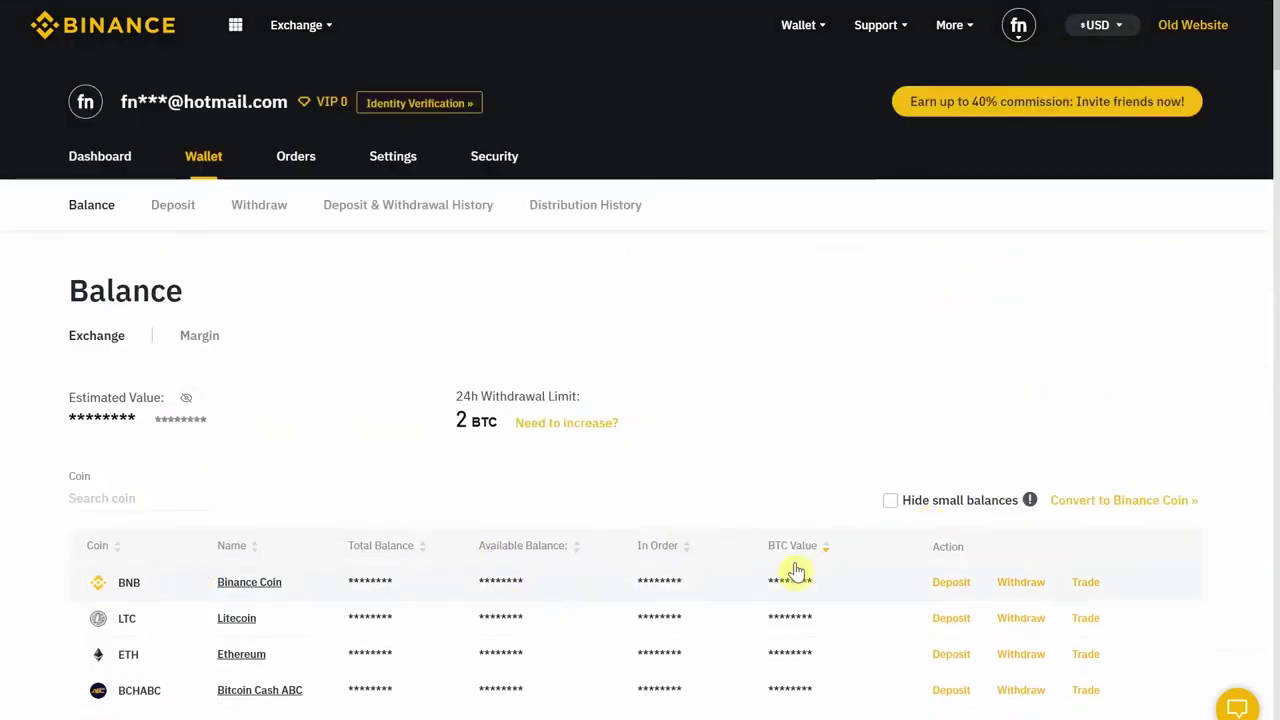
scroll(700, 560, down, 3)
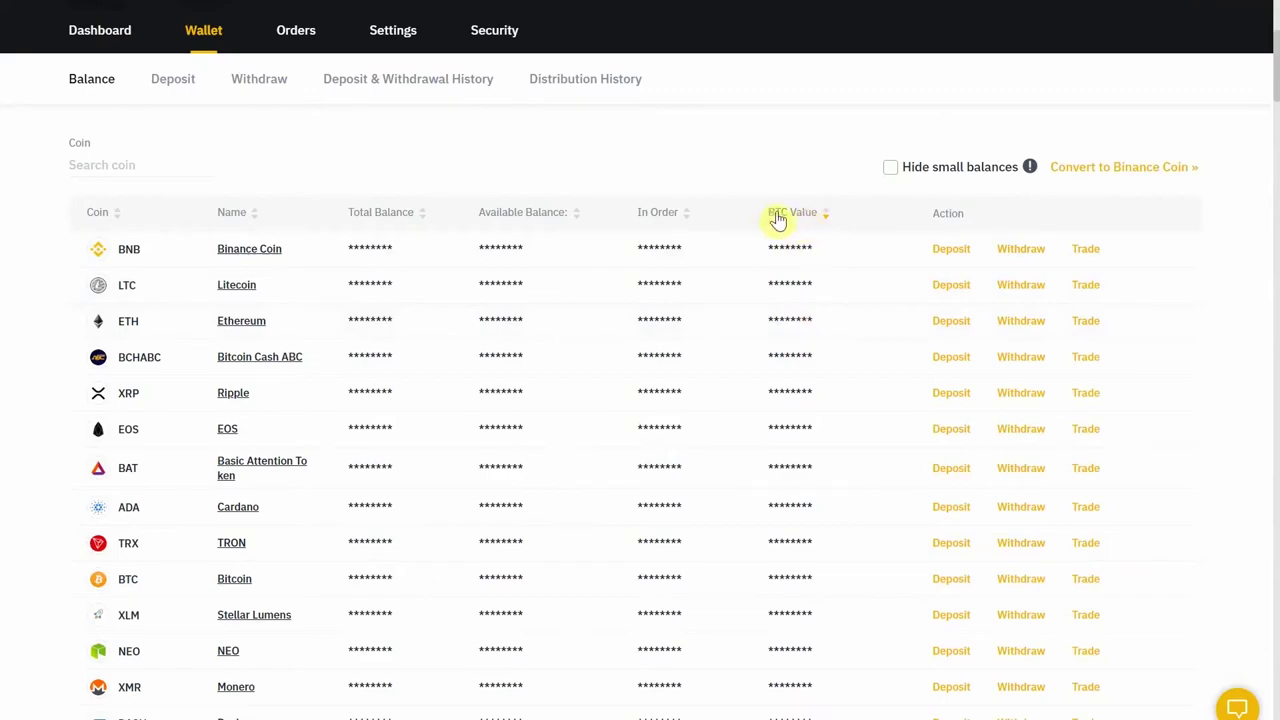
Step: Look through the wallet's coin balances, paying attention to the BTC Value column
scroll(808, 457, down, 4)
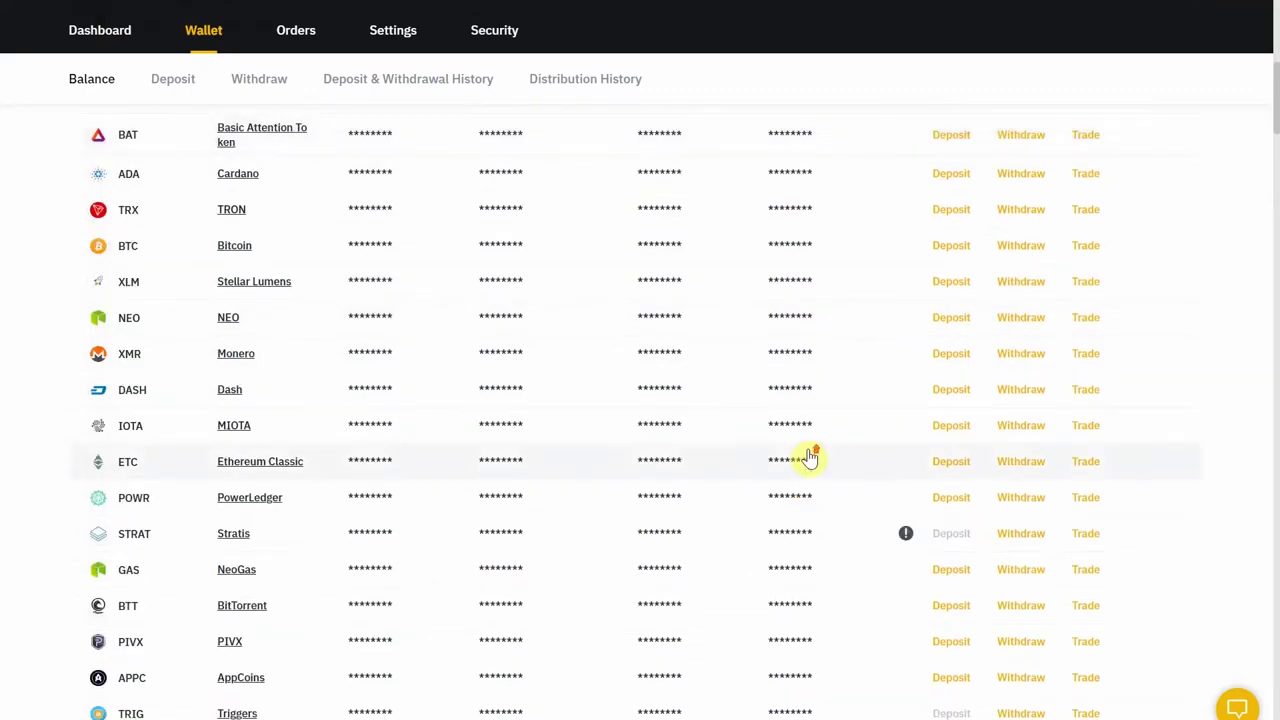
scroll(808, 457, up, 7)
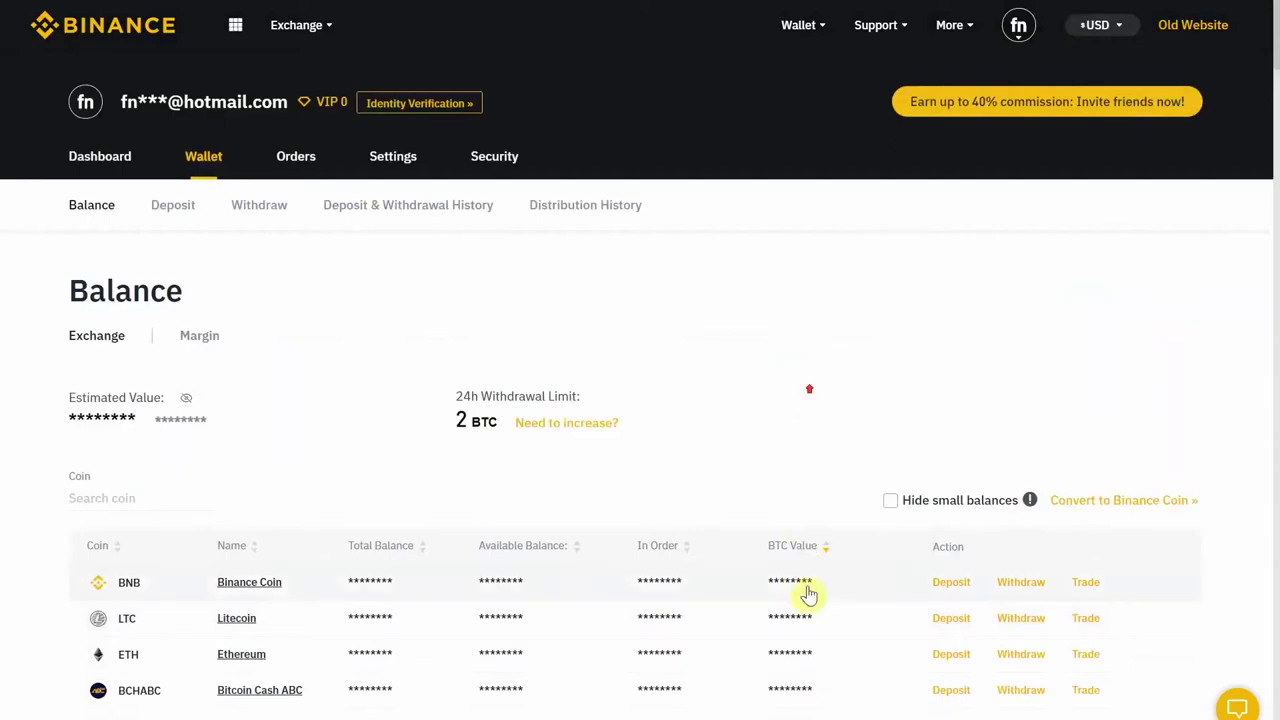
scroll(758, 571, down, 3)
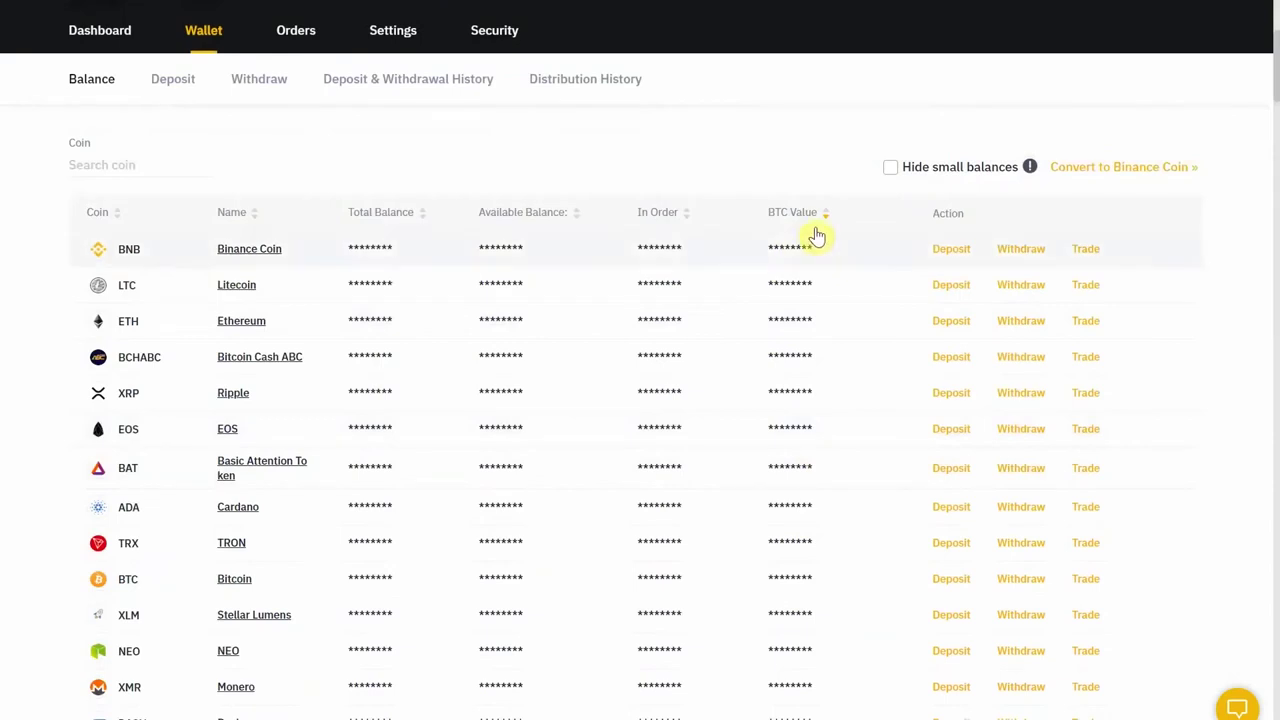
click(823, 220)
scroll(825, 300, up, 4)
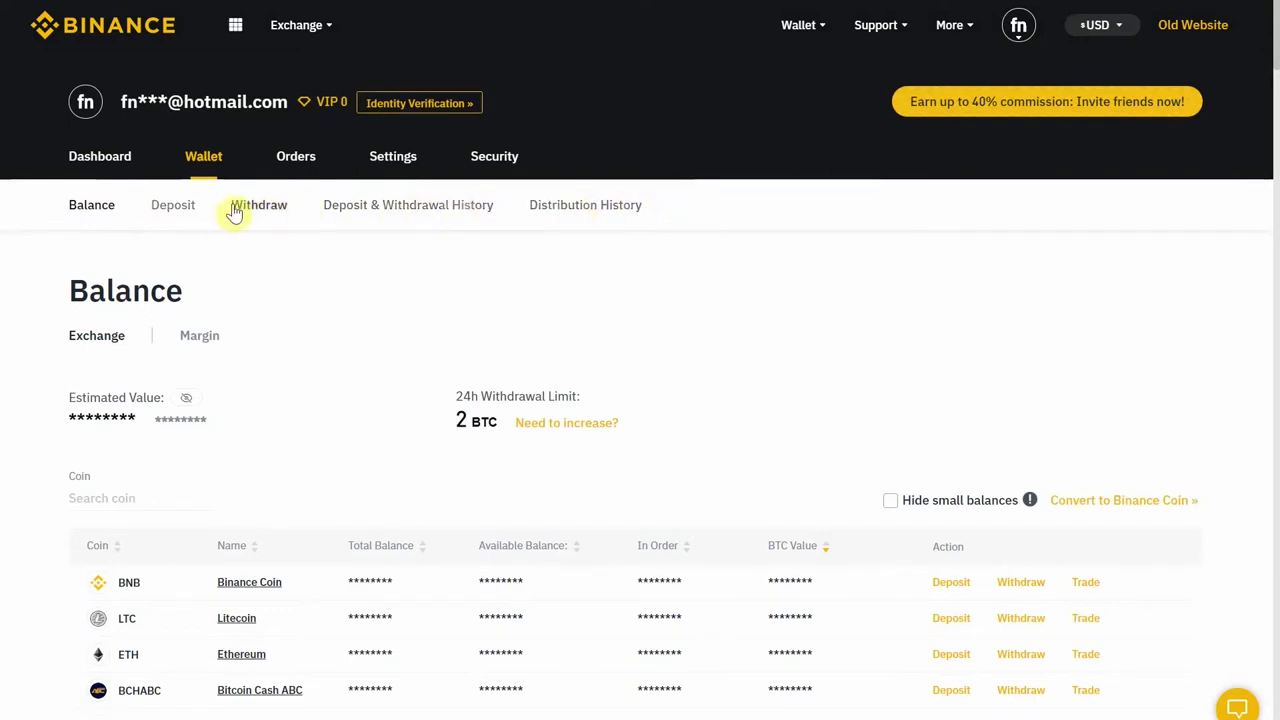
Step: Open the wallet's Withdraw page and browse the coins available for withdrawal, keeping BTC selected
click(277, 213)
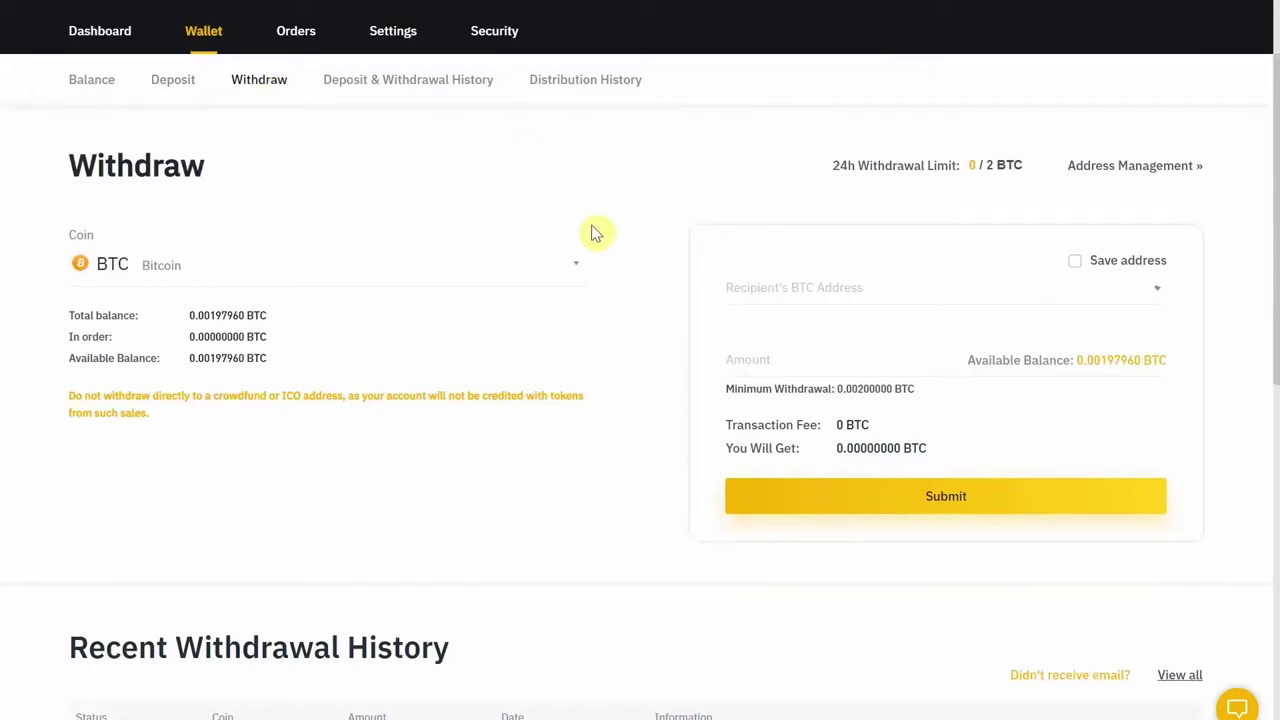
click(576, 273)
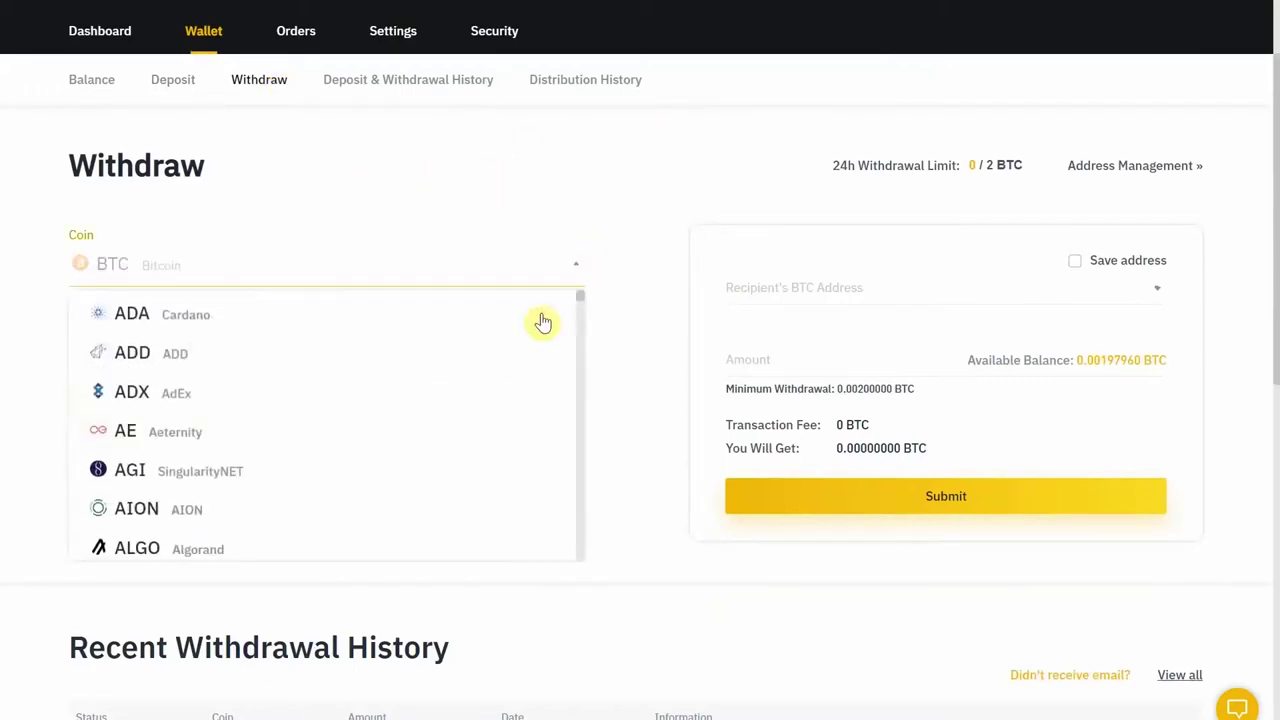
scroll(425, 480, down, 7)
click(520, 207)
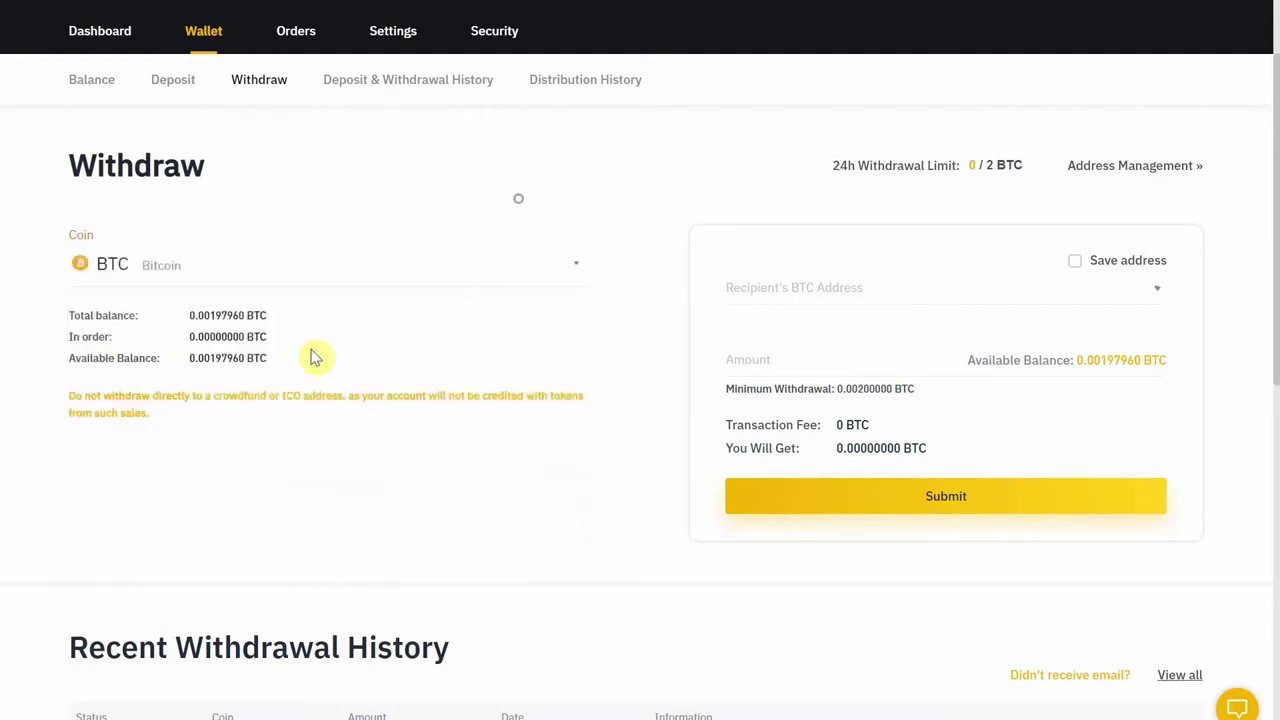
Step: Highlight the total, in-order and available BTC balances on the Withdraw page one by one
drag(233, 315, 281, 321)
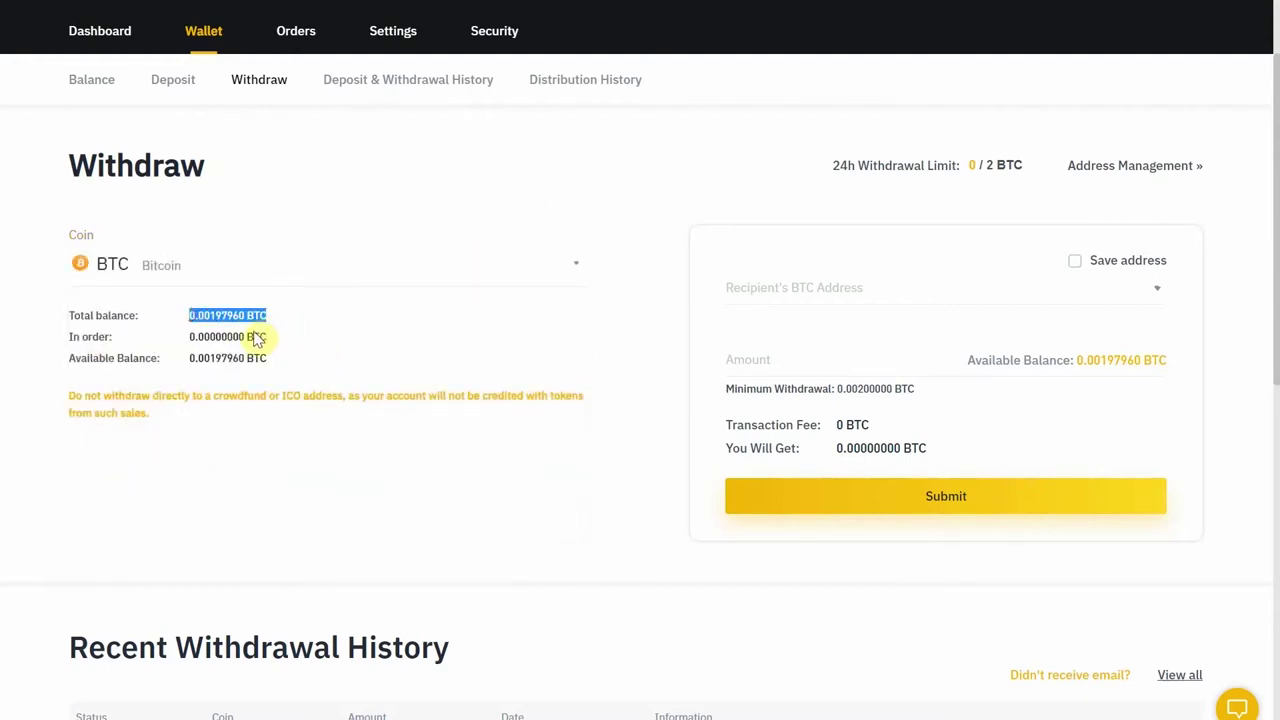
drag(189, 336, 268, 337)
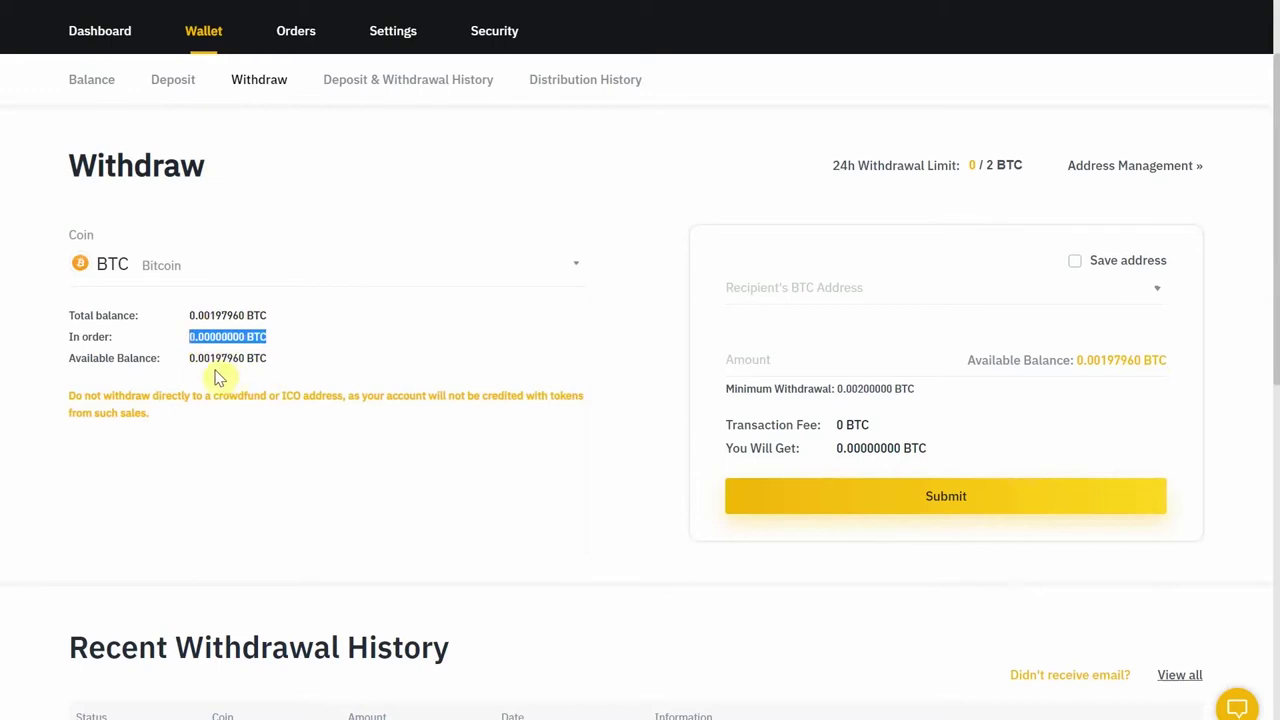
drag(195, 362, 294, 364)
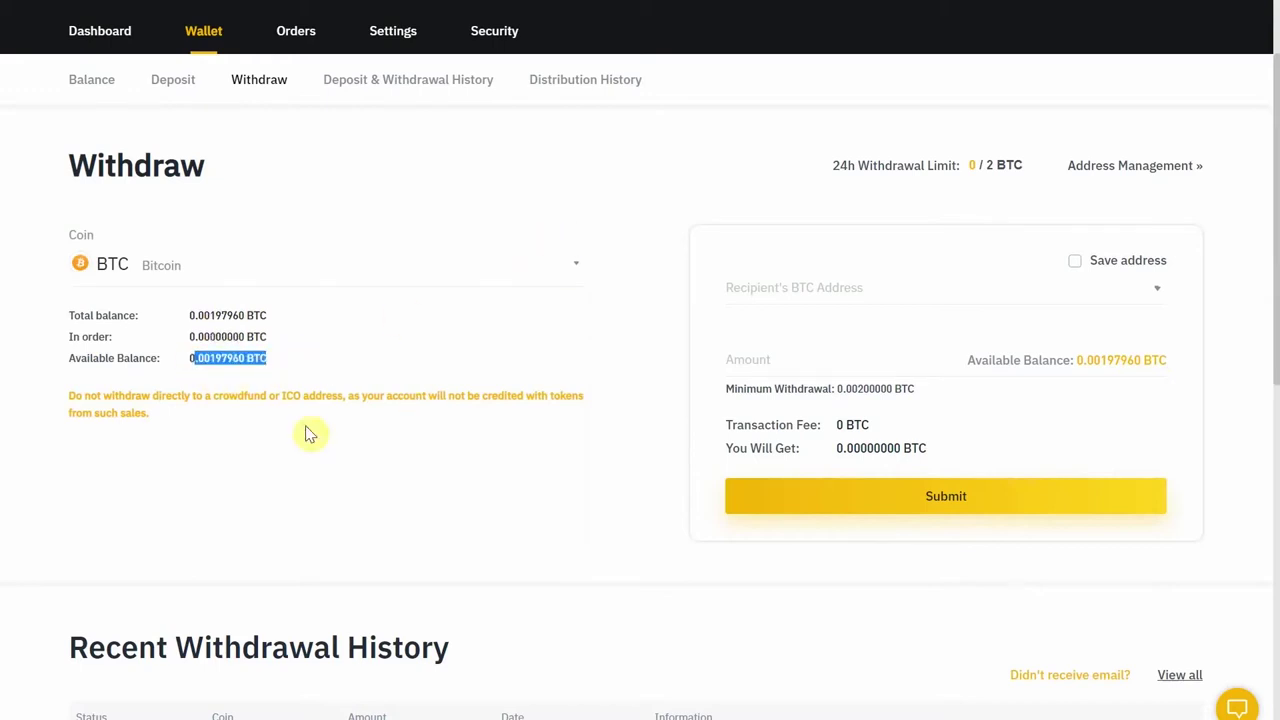
Step: Paste the copied wallet address as the recipient's BTC address and check the minimum withdrawal amount
right_click(777, 286)
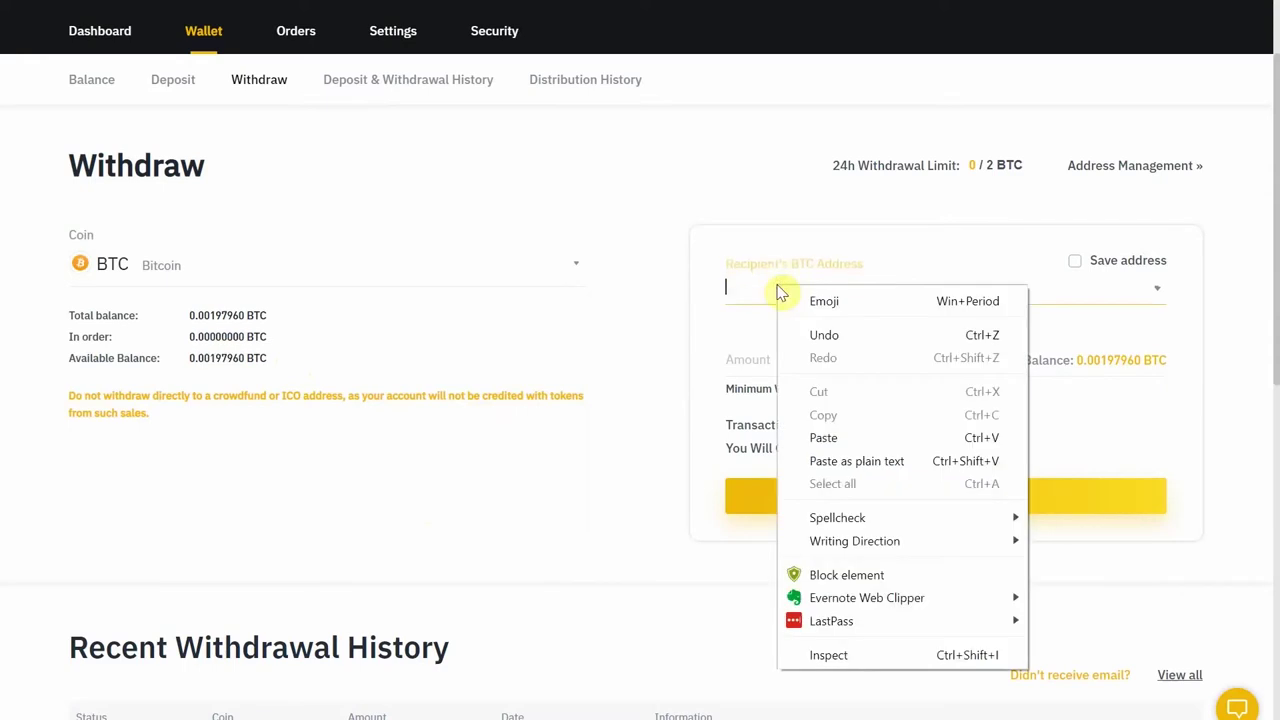
click(810, 439)
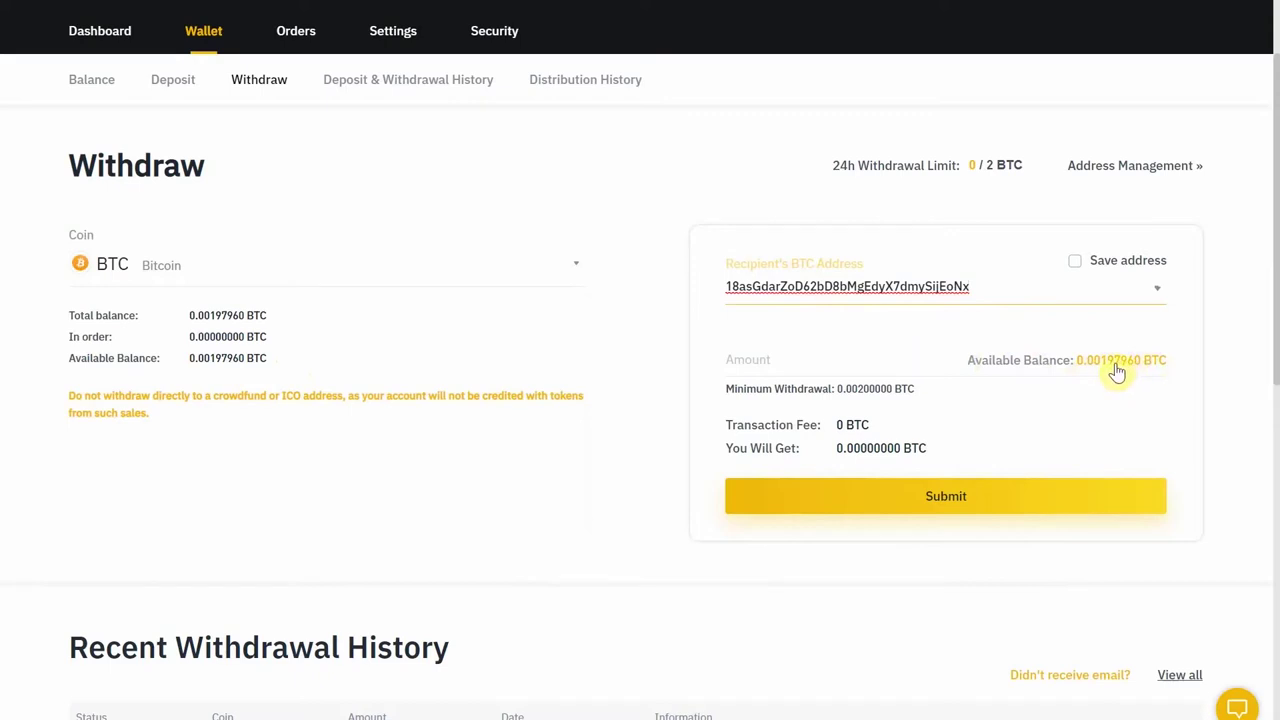
drag(851, 389, 908, 405)
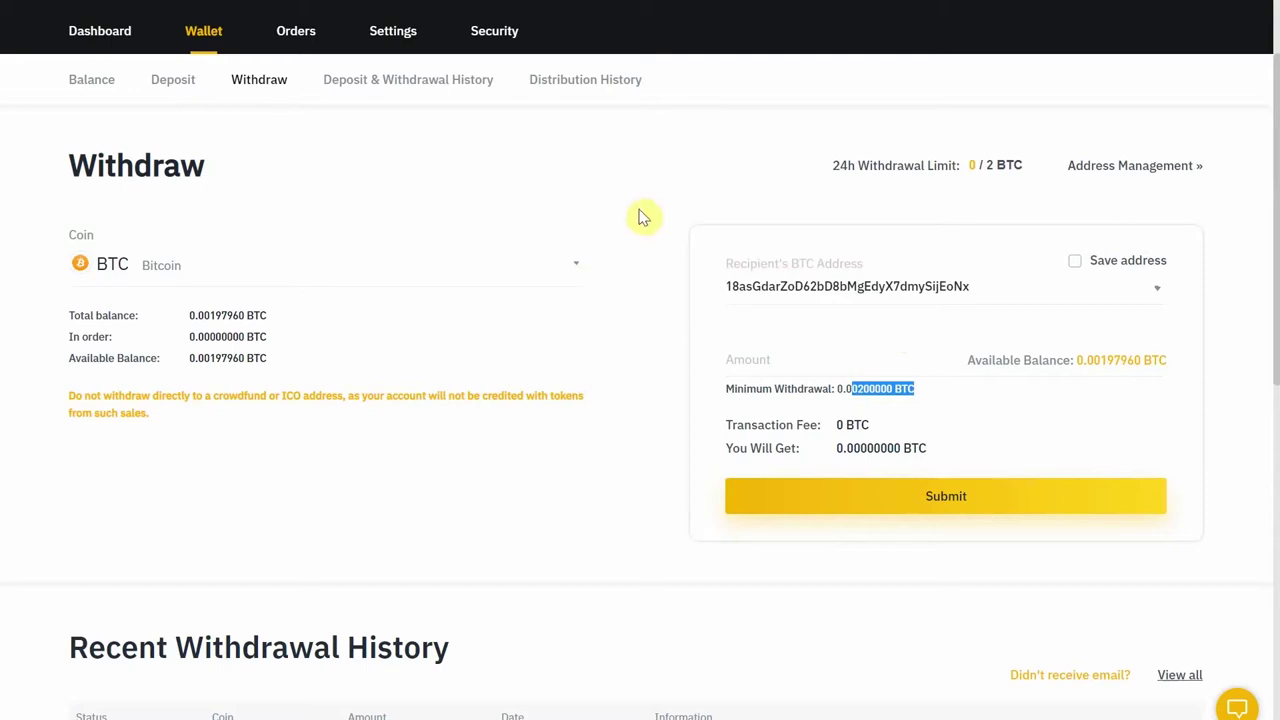
Step: Highlight the pasted recipient address to double-check it before withdrawing
click(750, 284)
double_click(760, 284)
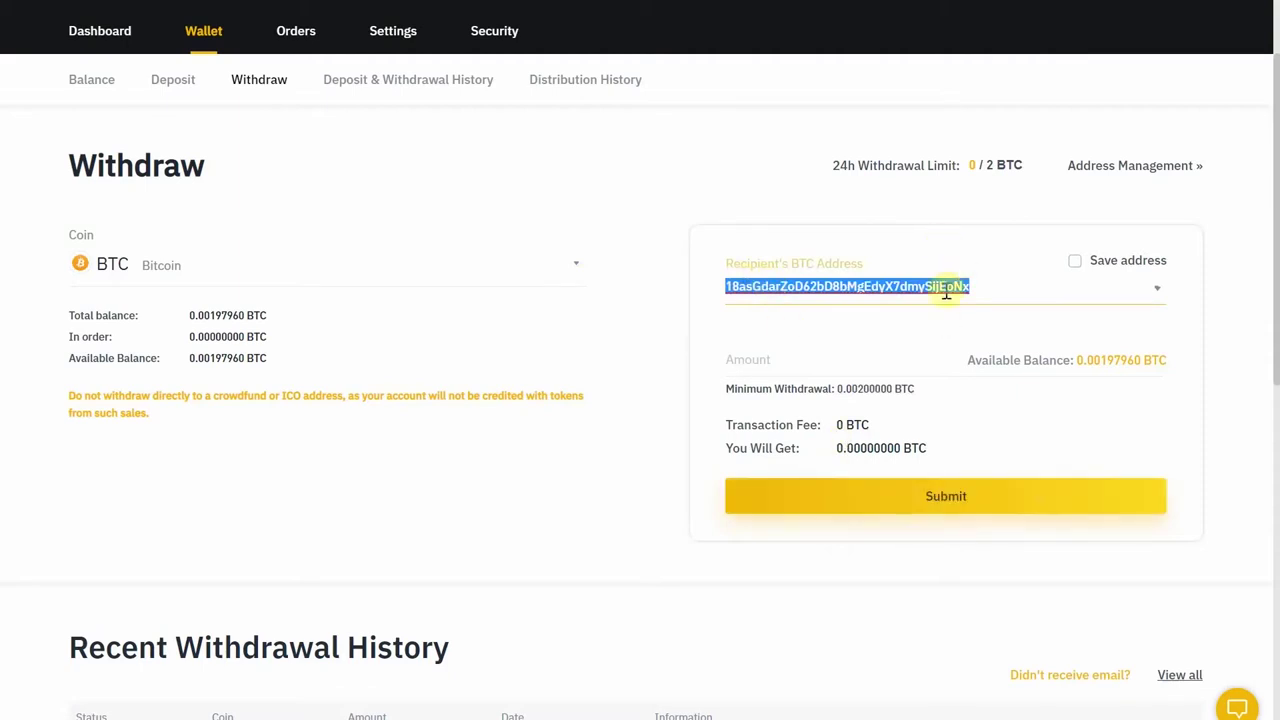
click(657, 212)
Step: Open the Basic exchange trading view
scroll(657, 210, up, 2)
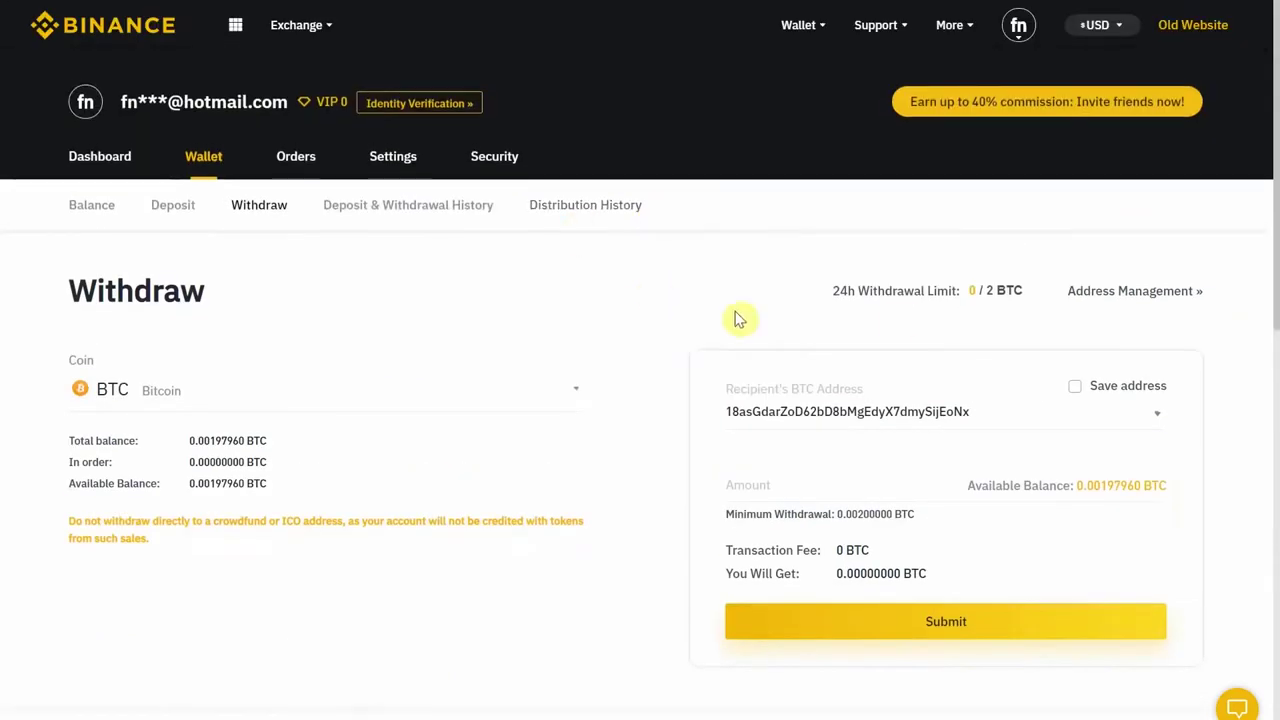
mouse_move(318, 34)
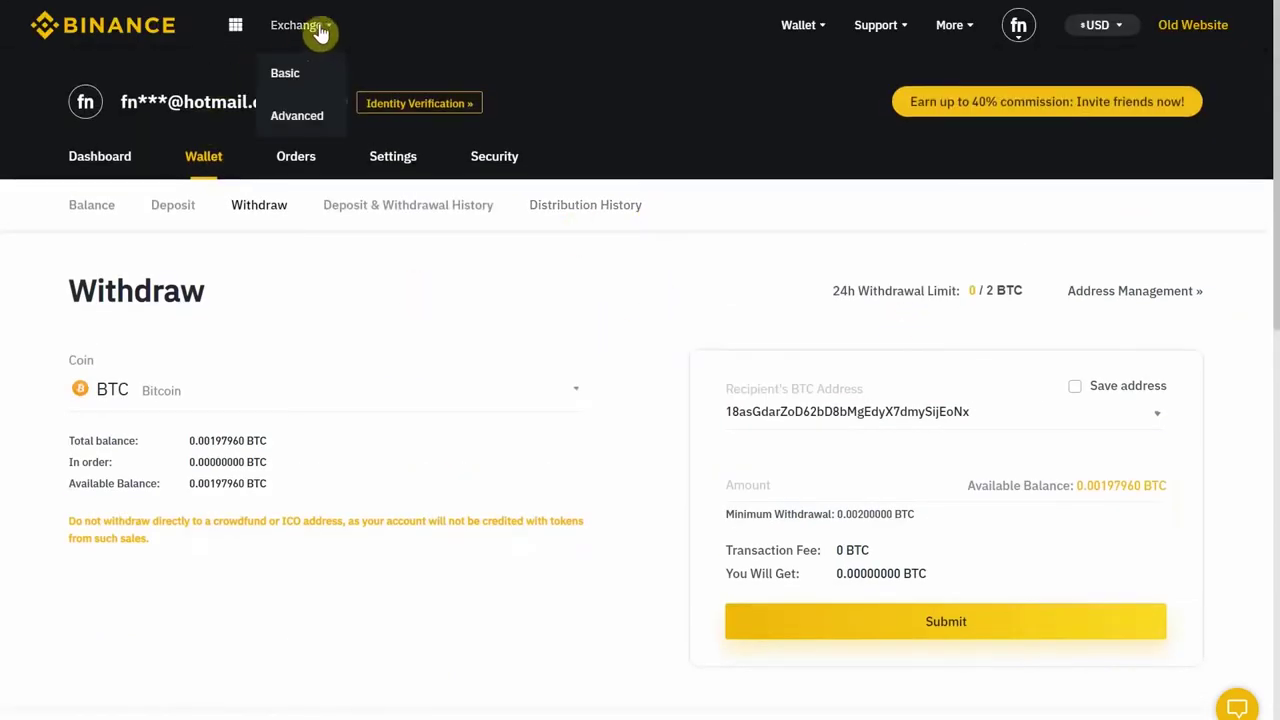
click(313, 80)
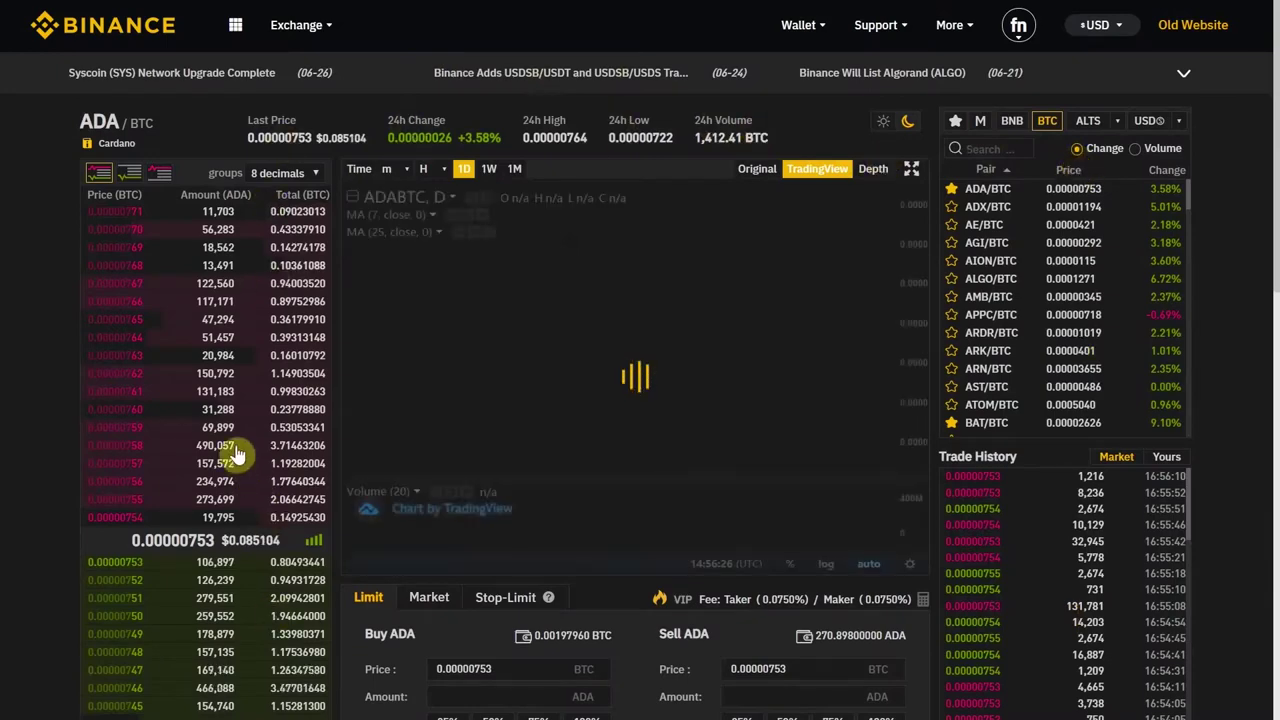
Step: Examine the ADA/BTC trading page: order book, price chart, buy and sell forms, trade history and open orders
scroll(247, 455, down, 3)
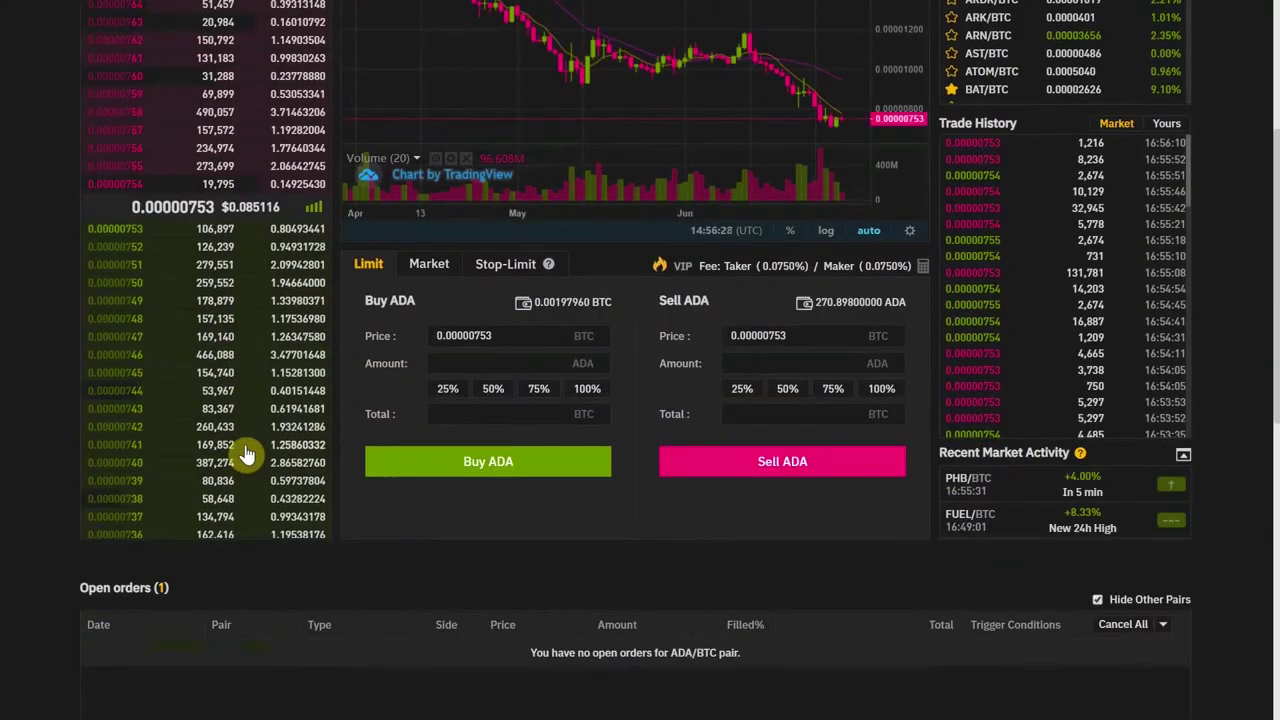
scroll(247, 455, up, 3)
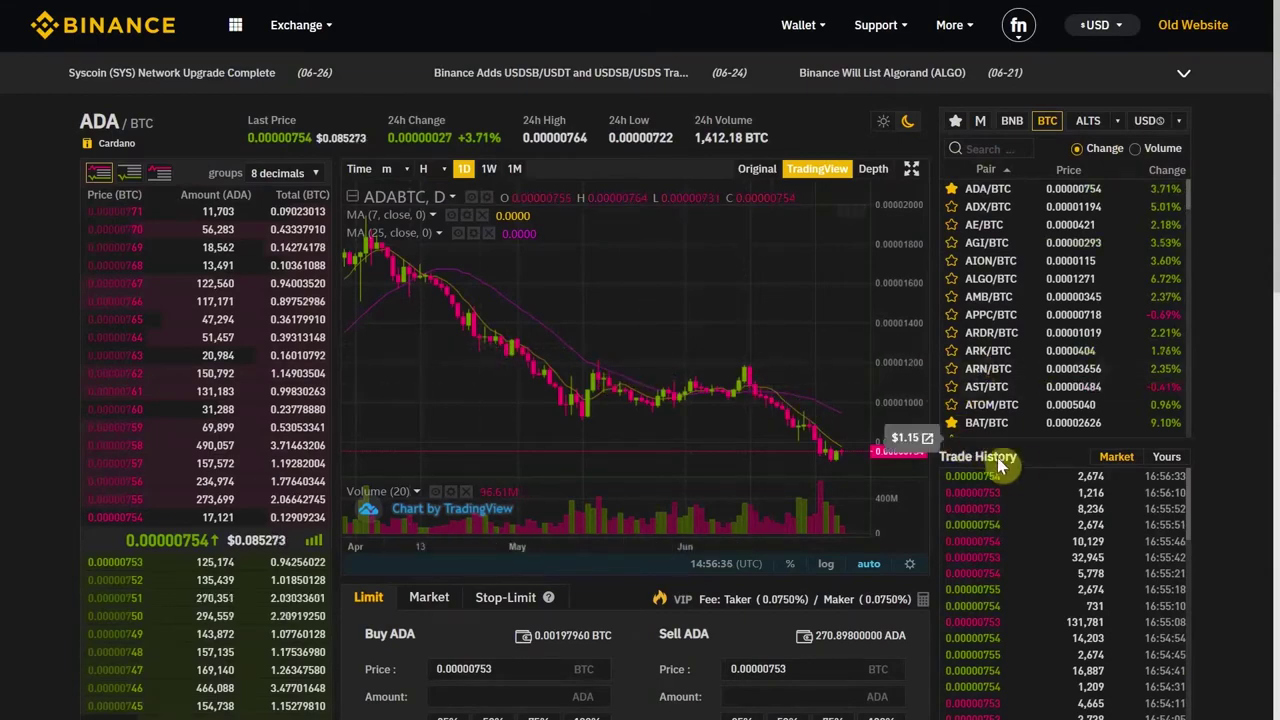
scroll(1014, 466, down, 2)
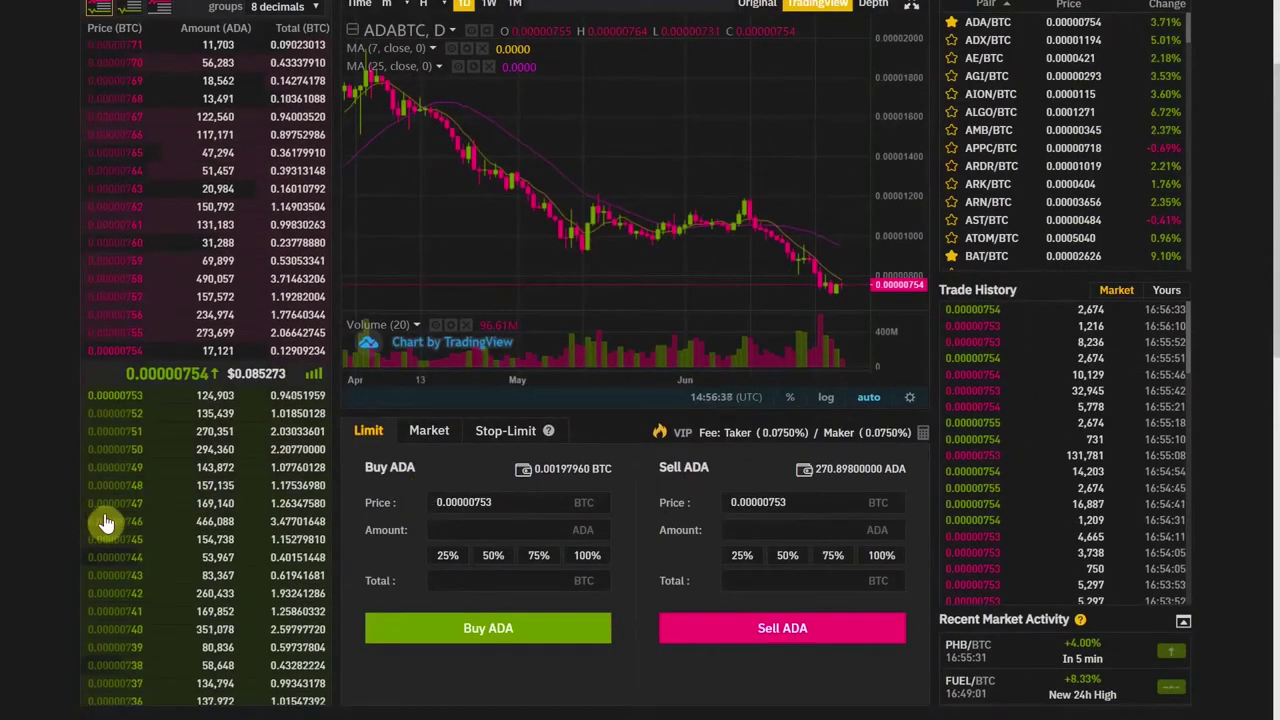
scroll(171, 549, up, 2)
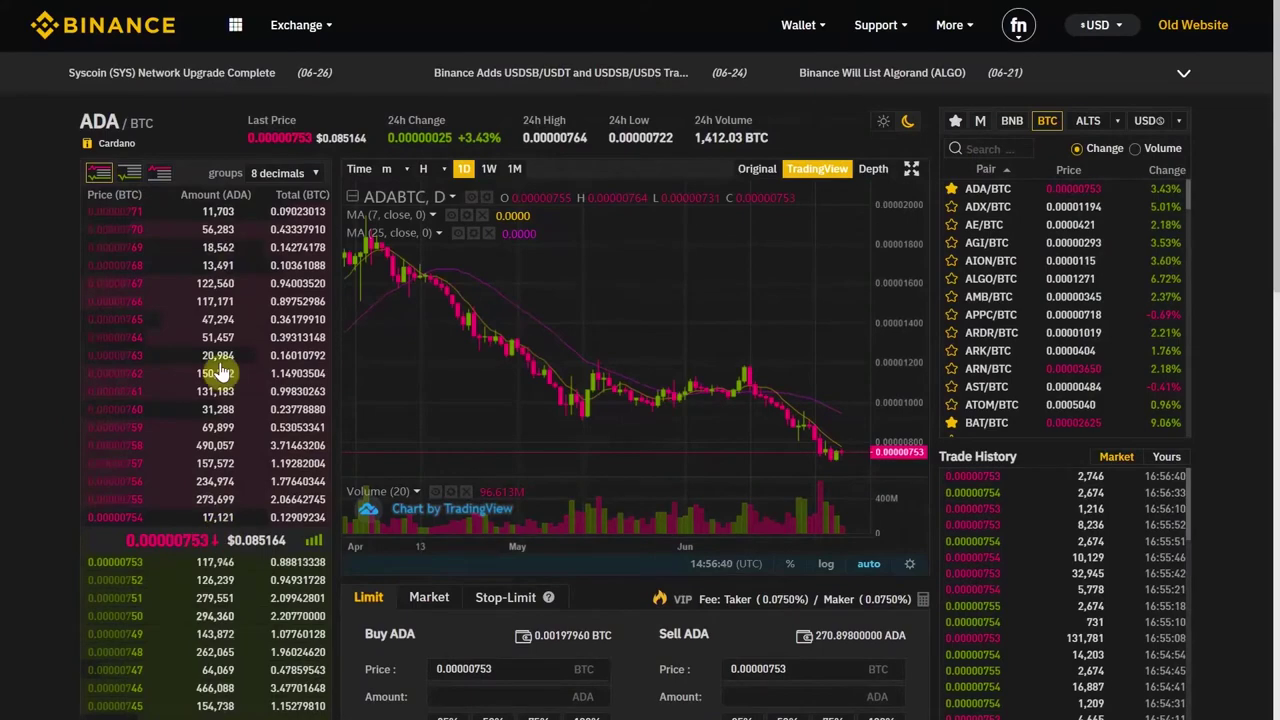
scroll(229, 377, down, 6)
scroll(232, 385, up, 4)
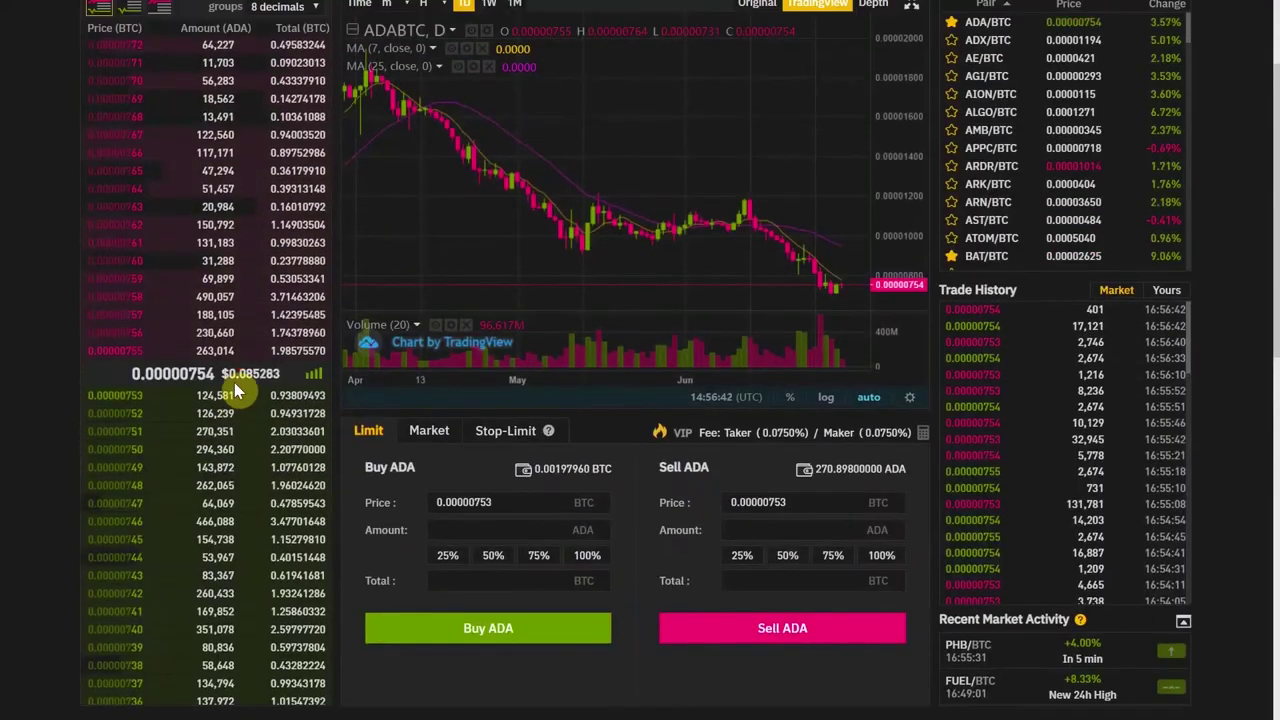
scroll(230, 550, up, 2)
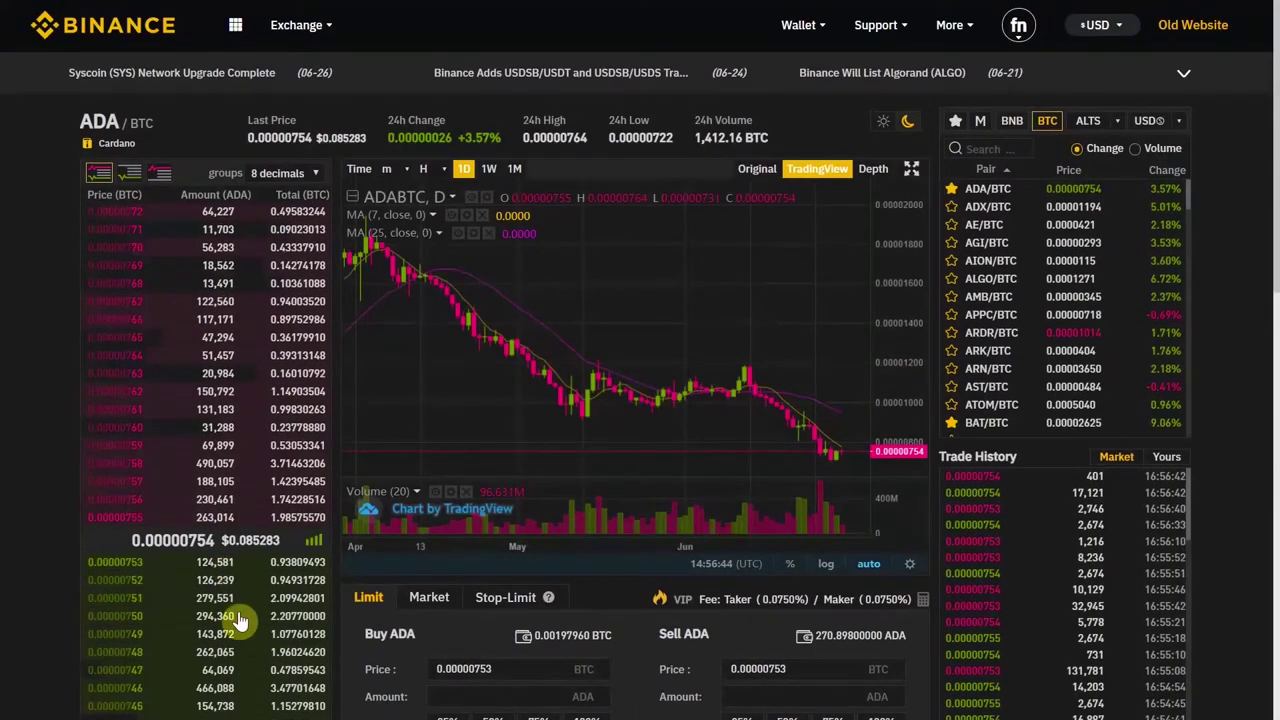
scroll(240, 622, down, 2)
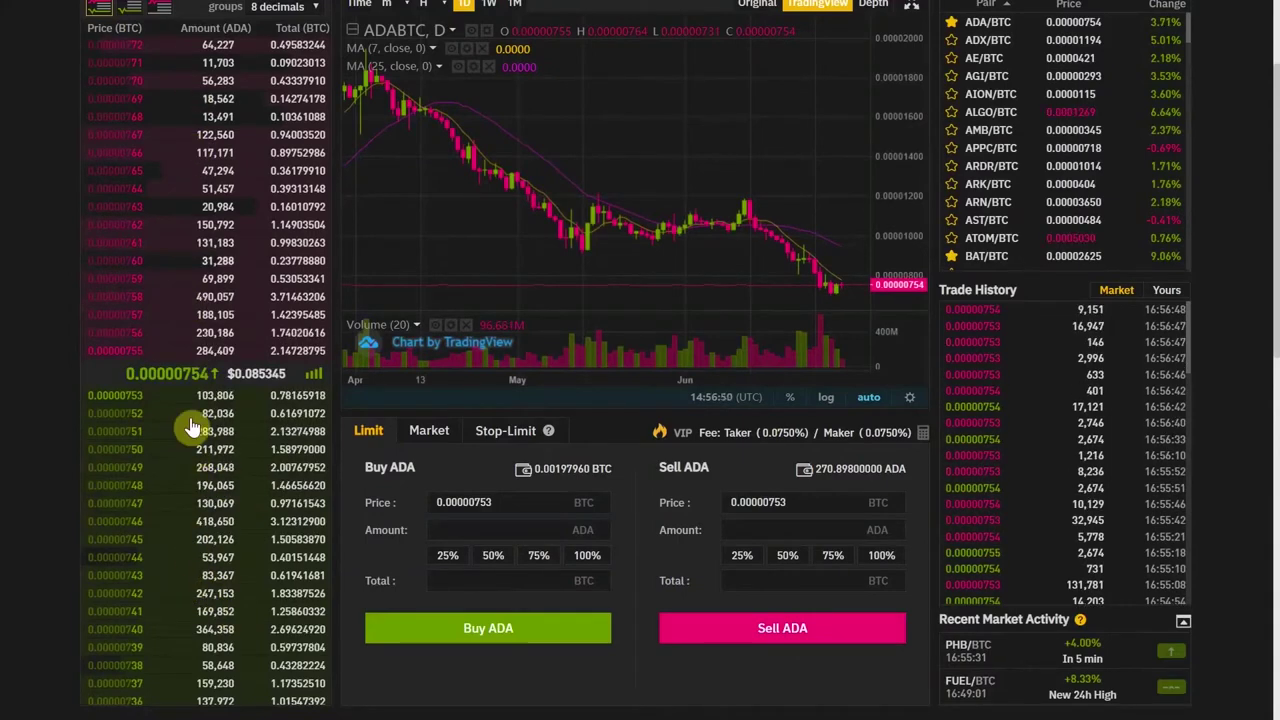
scroll(199, 545, up, 2)
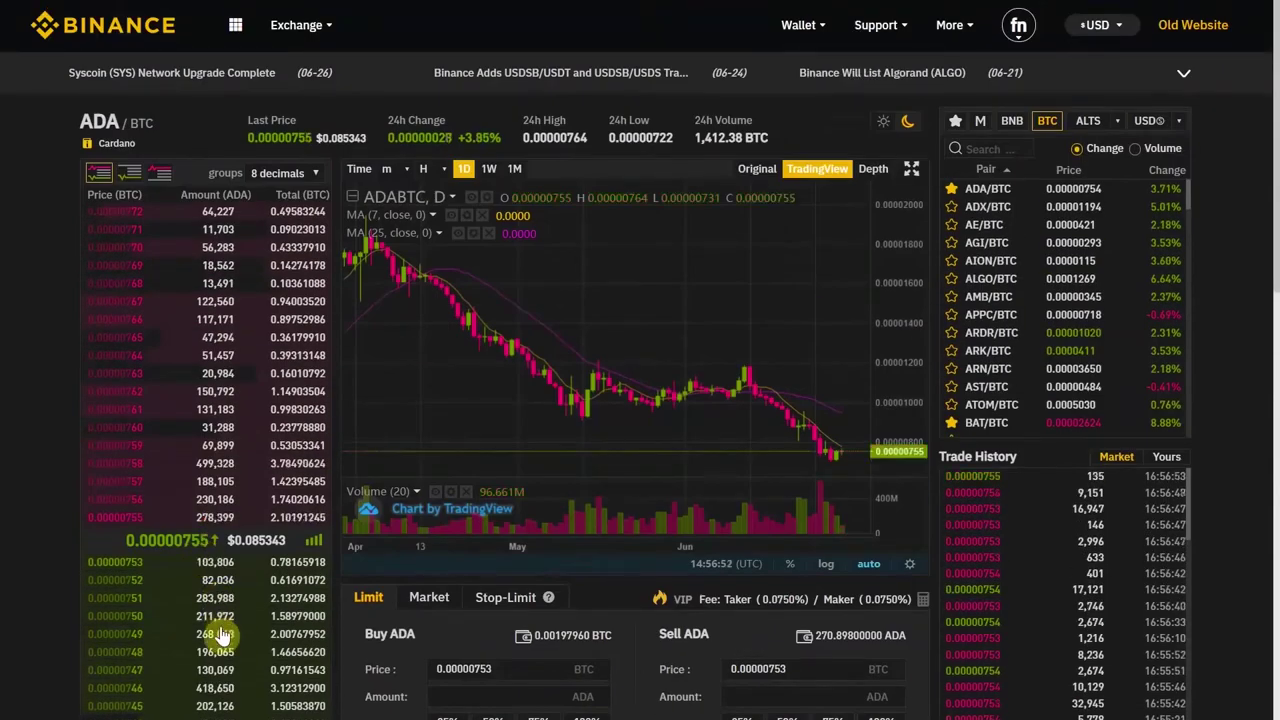
scroll(215, 612, down, 2)
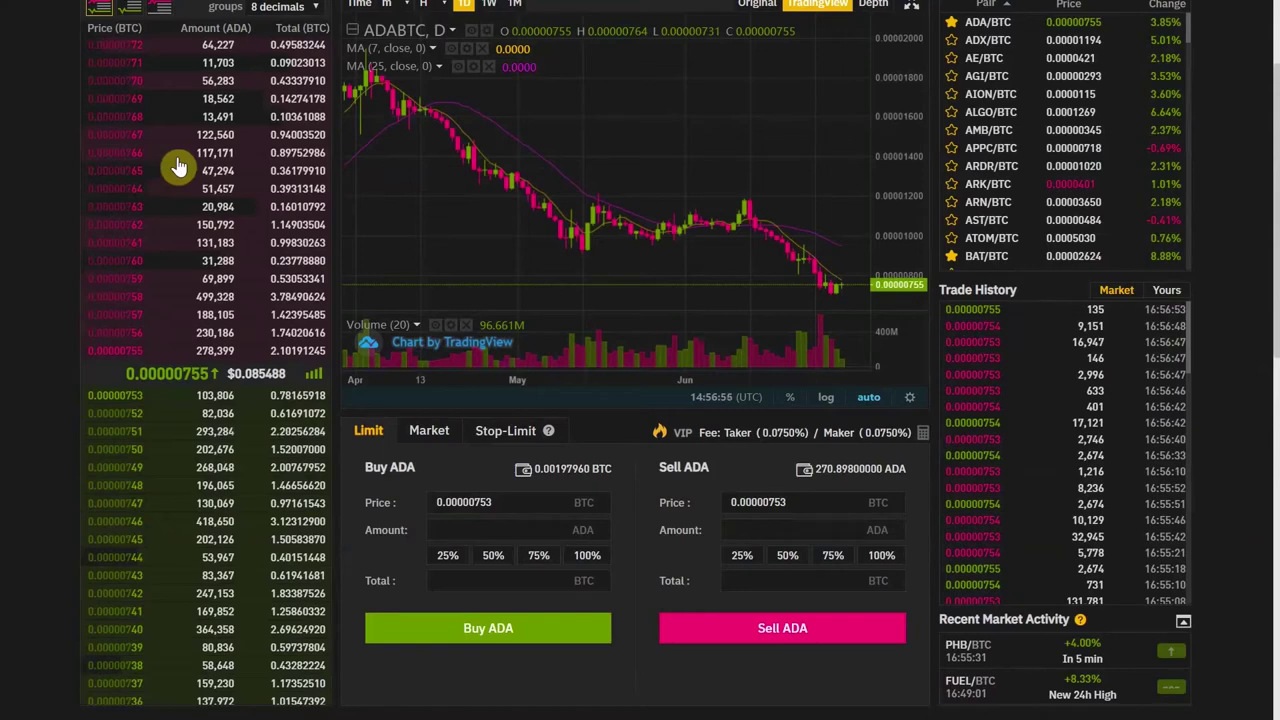
scroll(178, 167, up, 3)
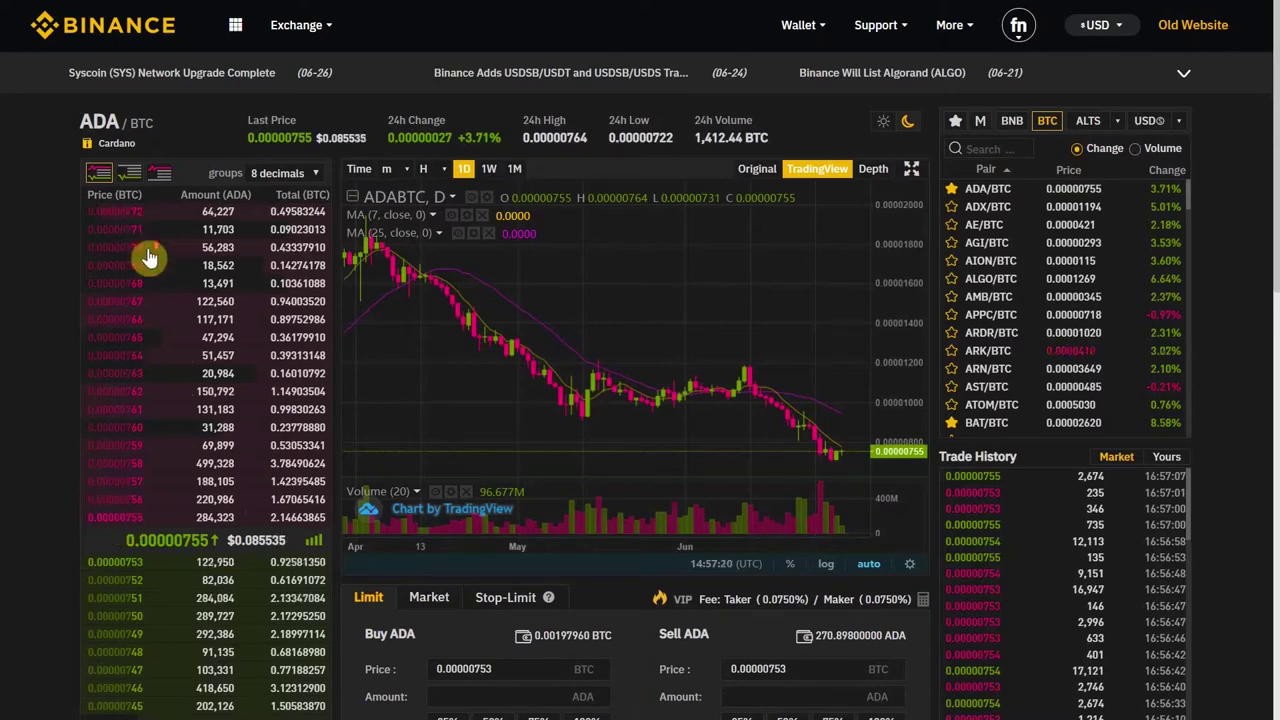
Step: Preview the order book with only sell orders and with only buy orders, and restore the combined view
click(160, 173)
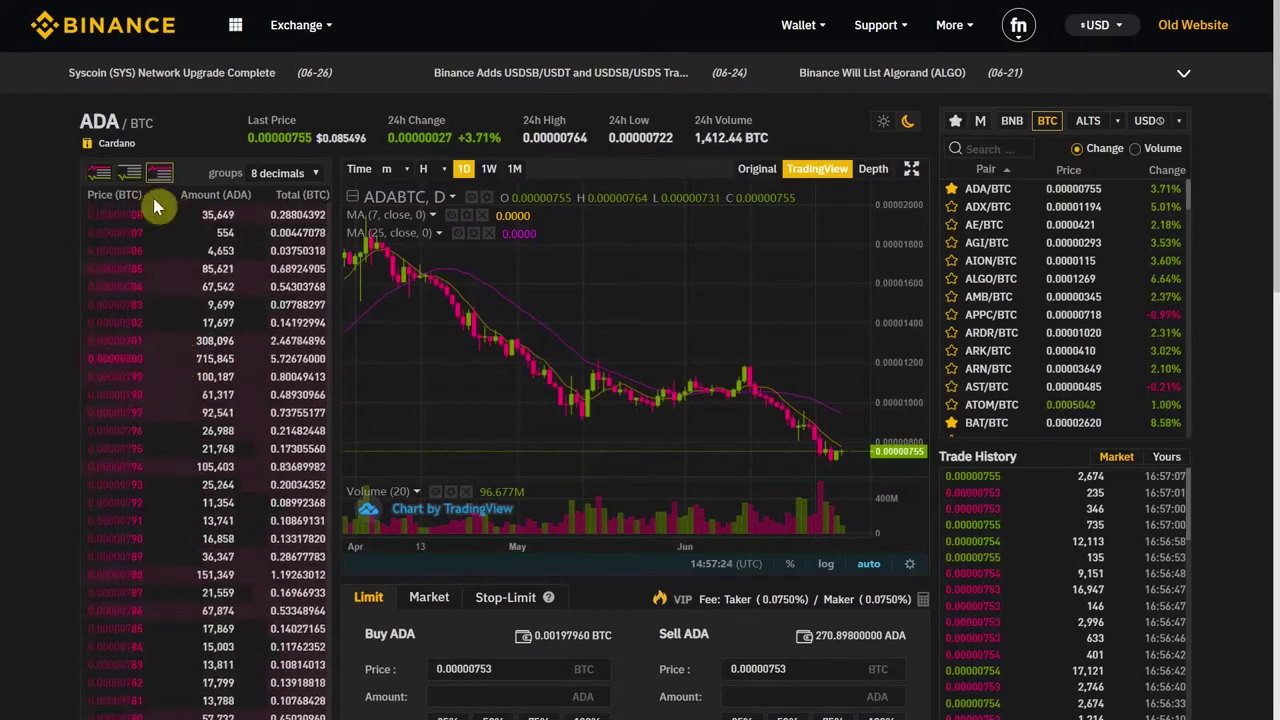
scroll(151, 346, down, 6)
scroll(154, 357, up, 6)
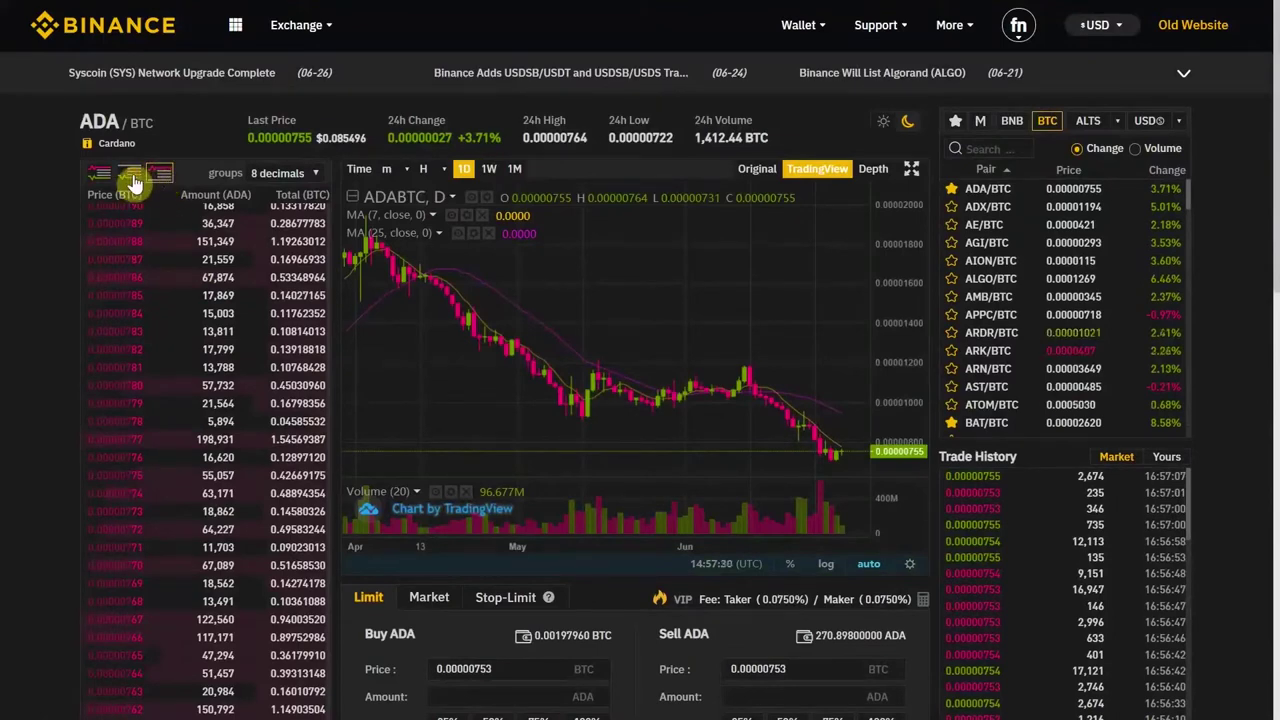
click(131, 175)
click(100, 175)
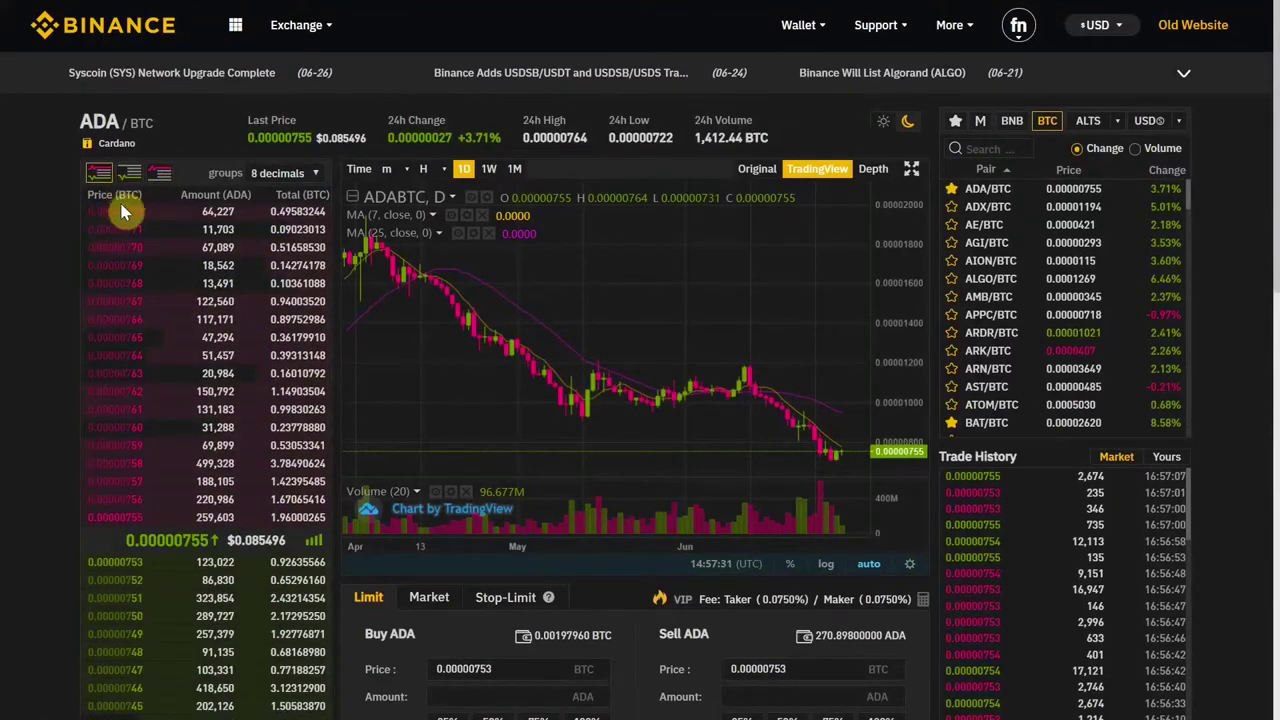
Step: Compare the buy and sell orders around the last price in the combined ADA/BTC order book
scroll(155, 493, down, 2)
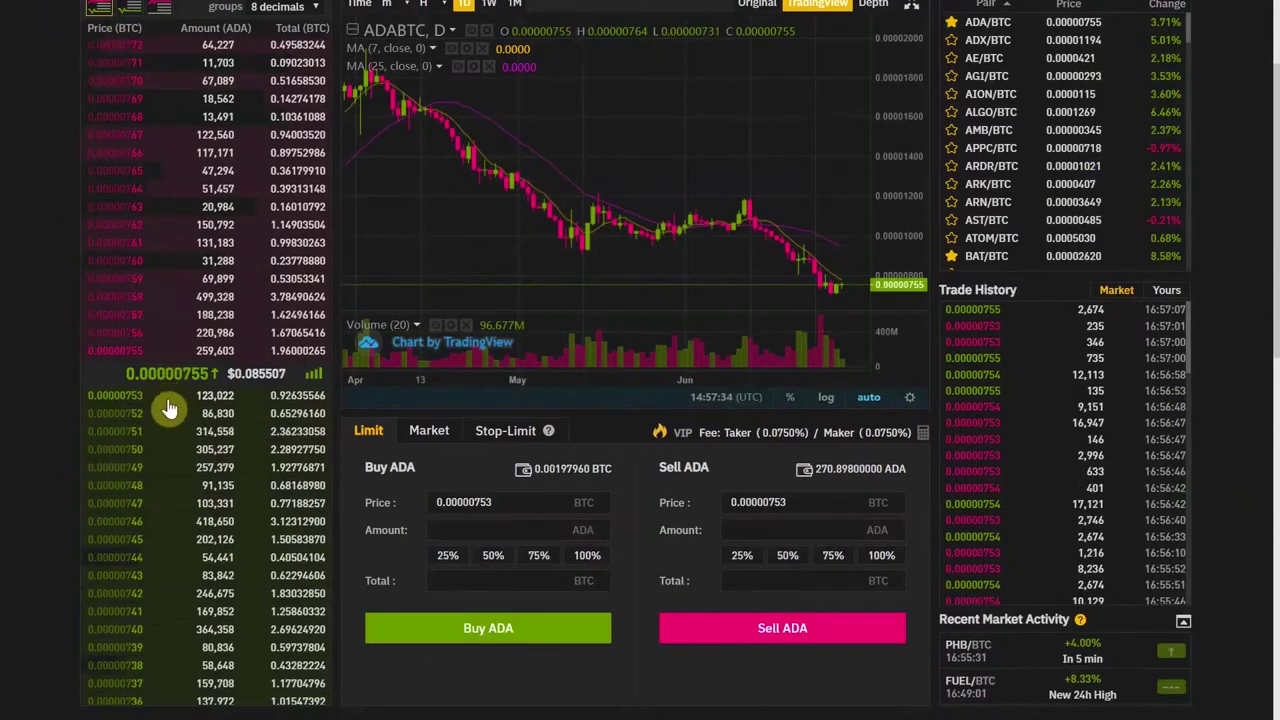
scroll(187, 575, down, 2)
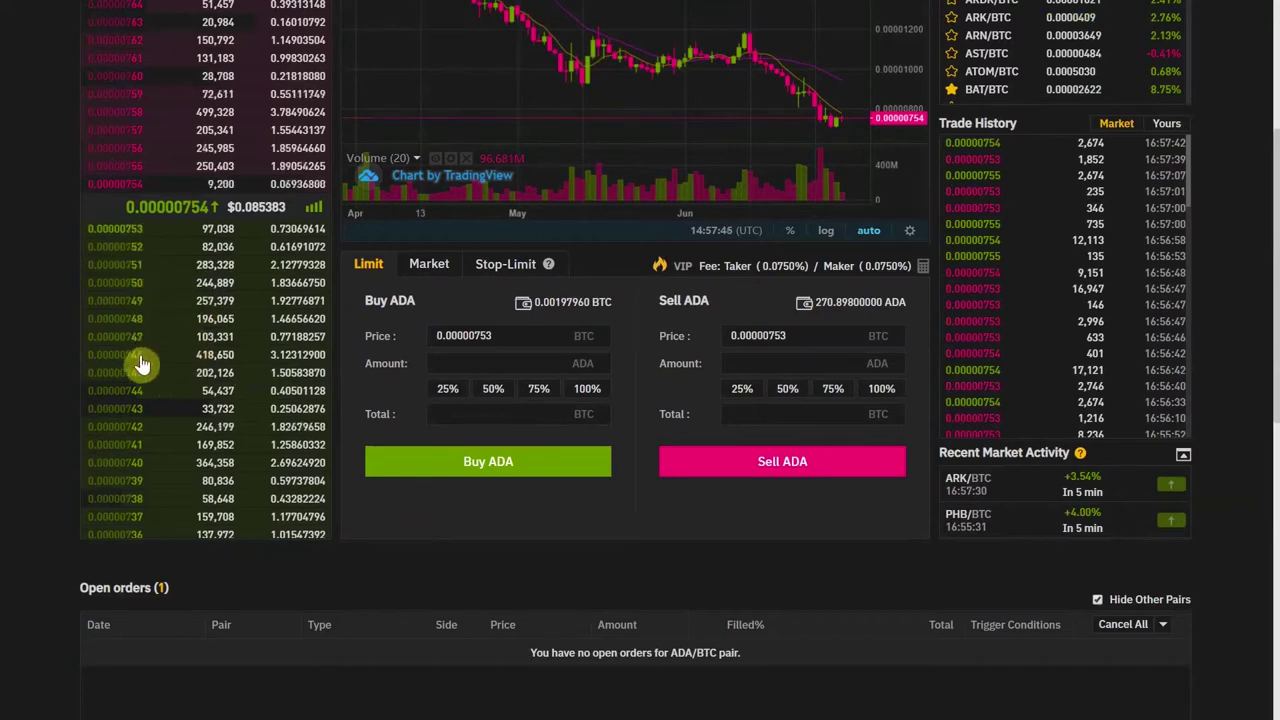
scroll(140, 517, up, 2)
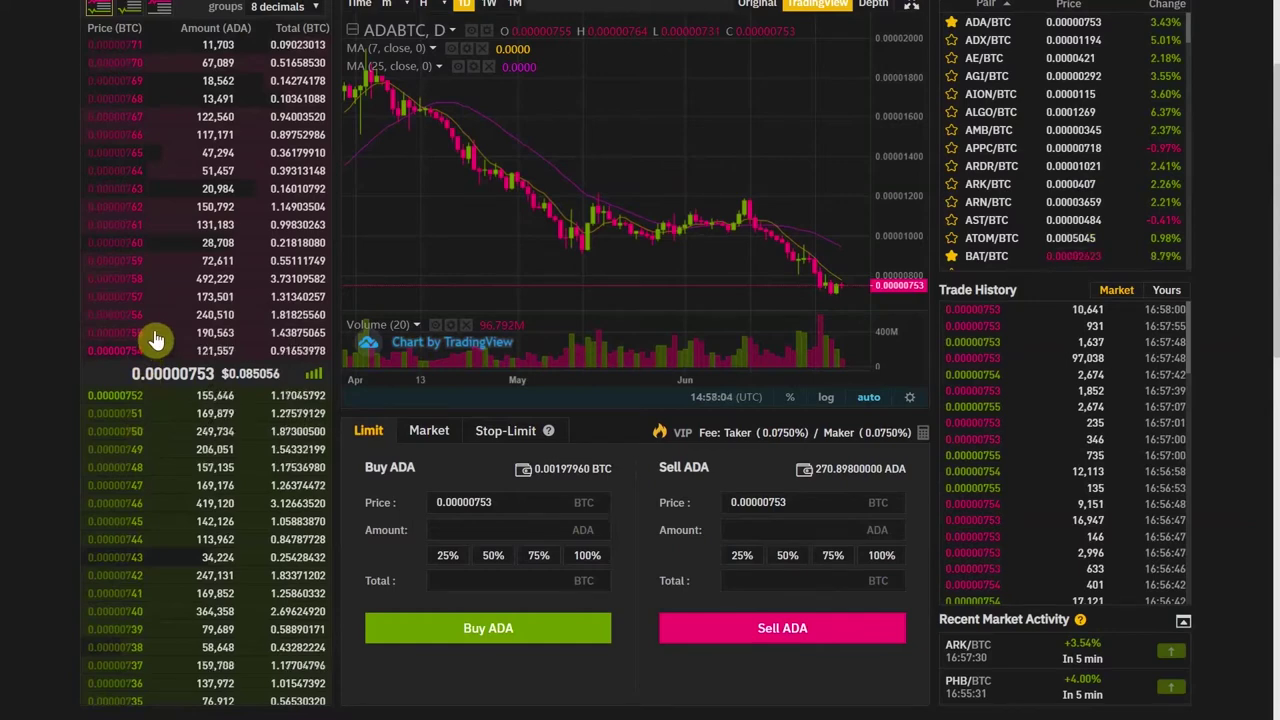
scroll(165, 338, up, 2)
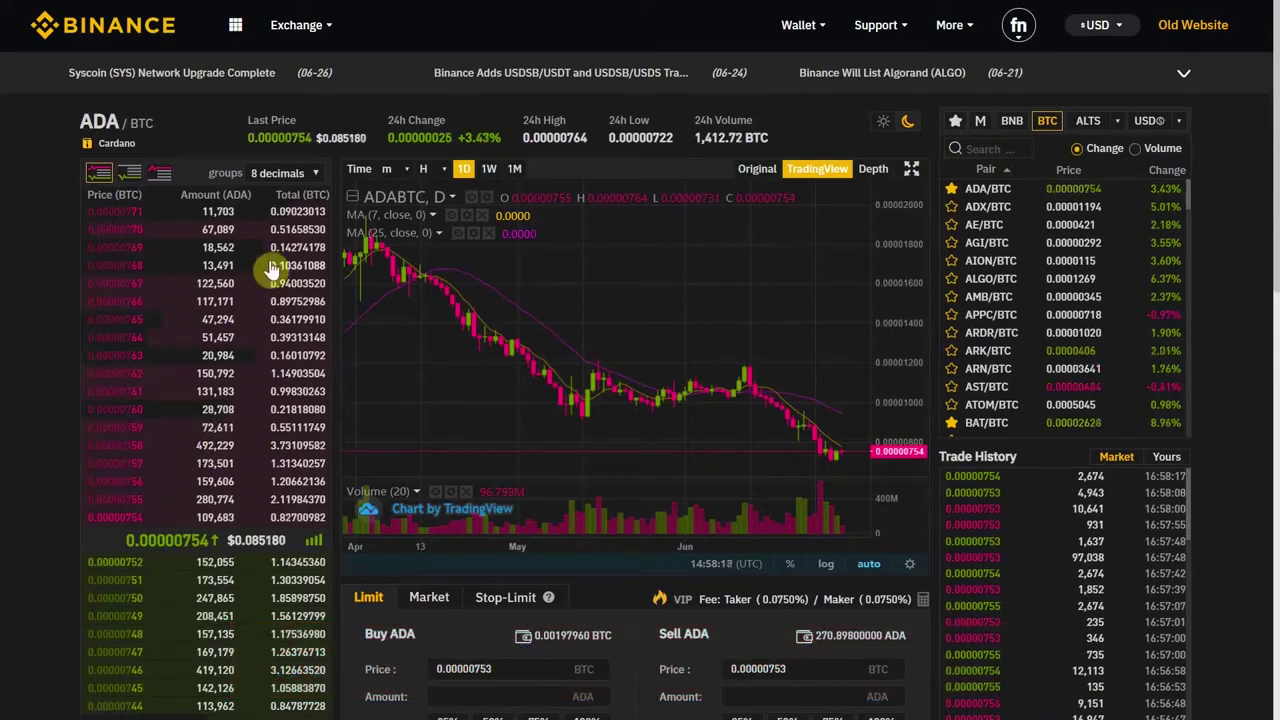
scroll(213, 440, down, 2)
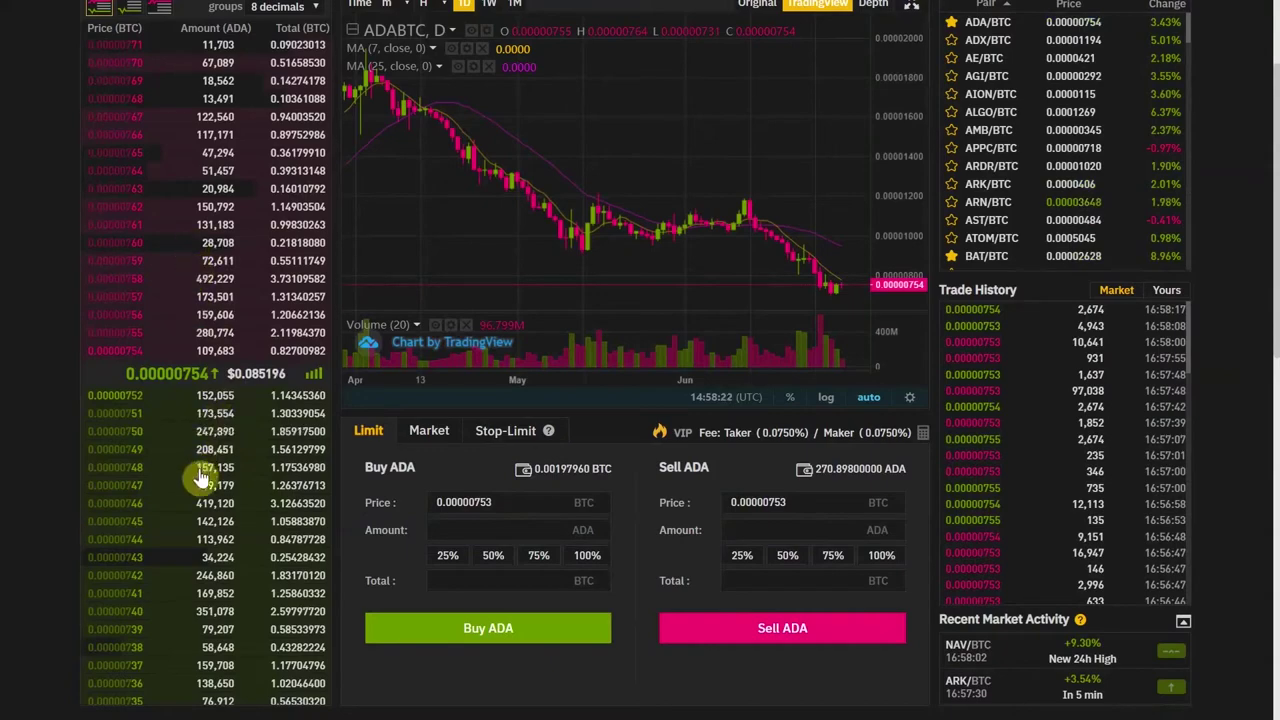
Step: Review the range of ADA sell orders above and buy orders below the last price in the order book
scroll(248, 480, down, 1)
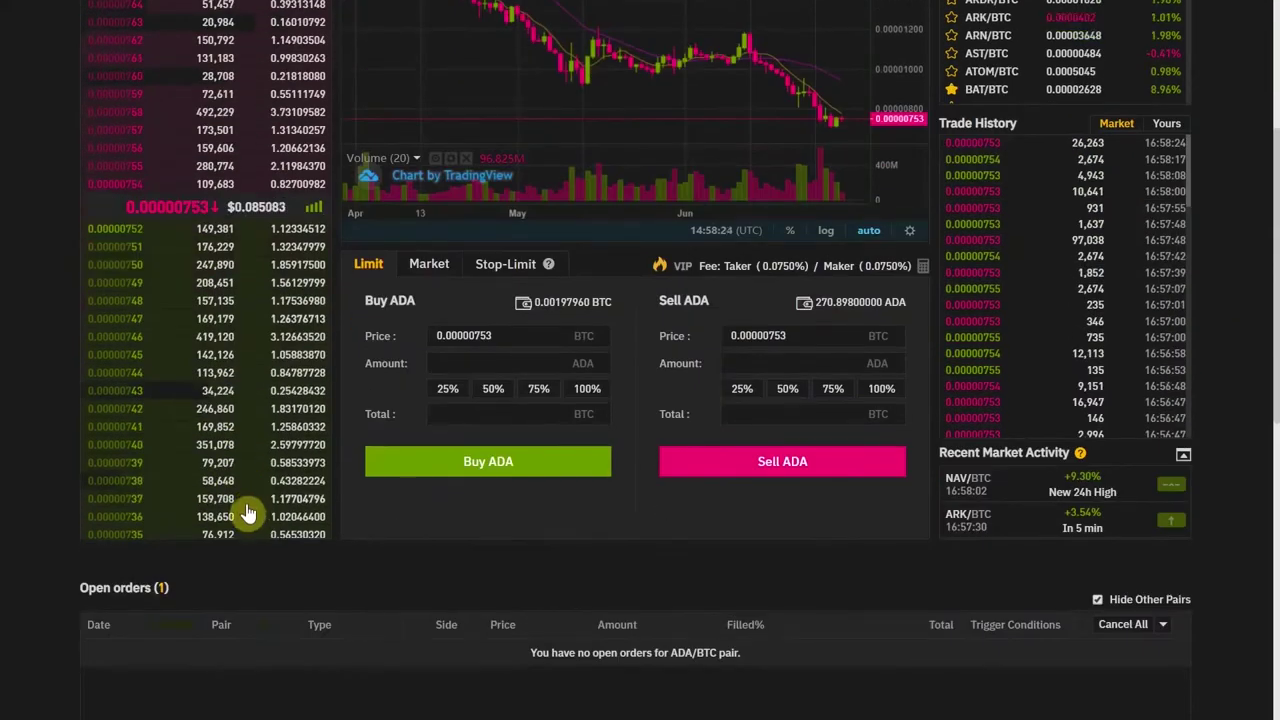
scroll(235, 520, up, 1)
scroll(213, 537, up, 2)
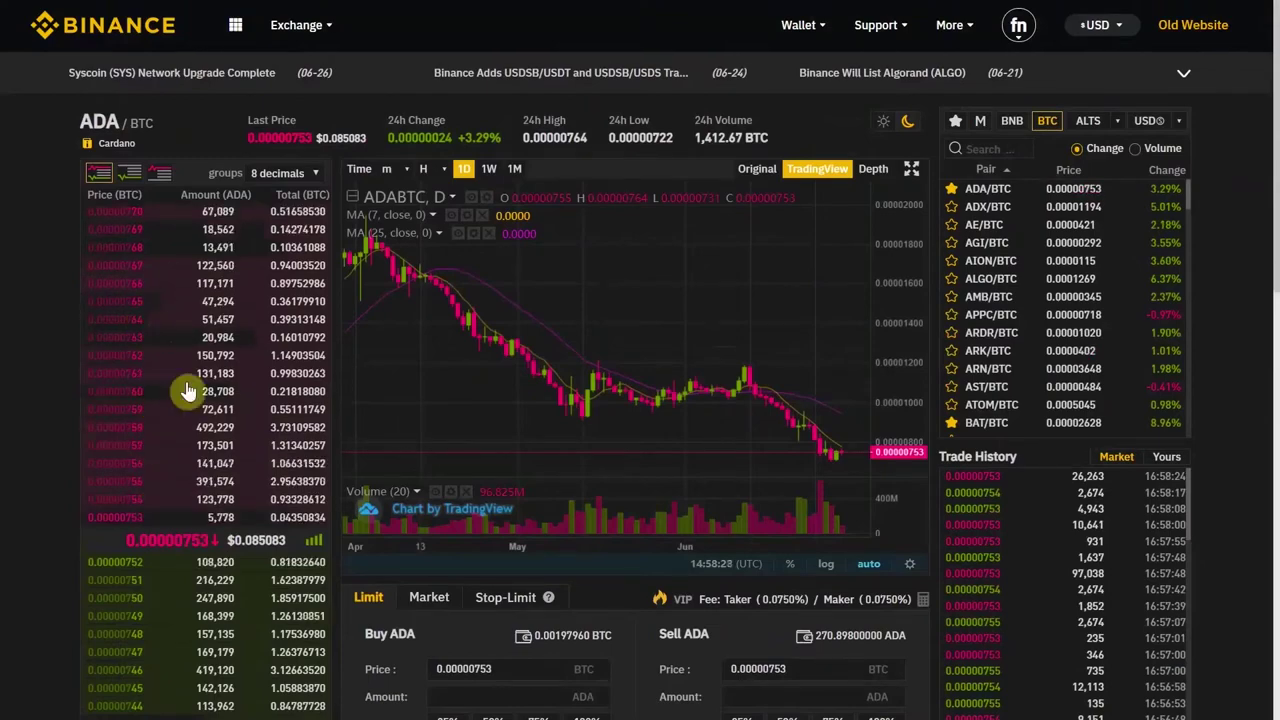
scroll(188, 391, down, 3)
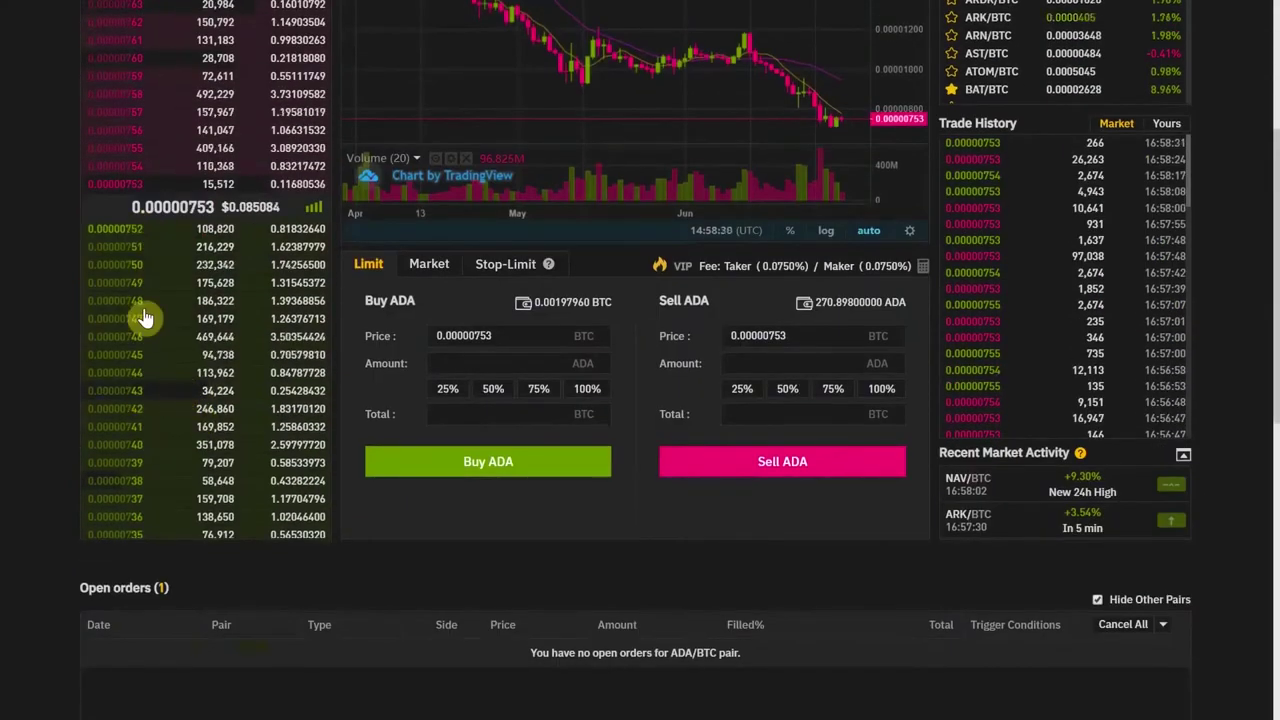
scroll(389, 227, up, 3)
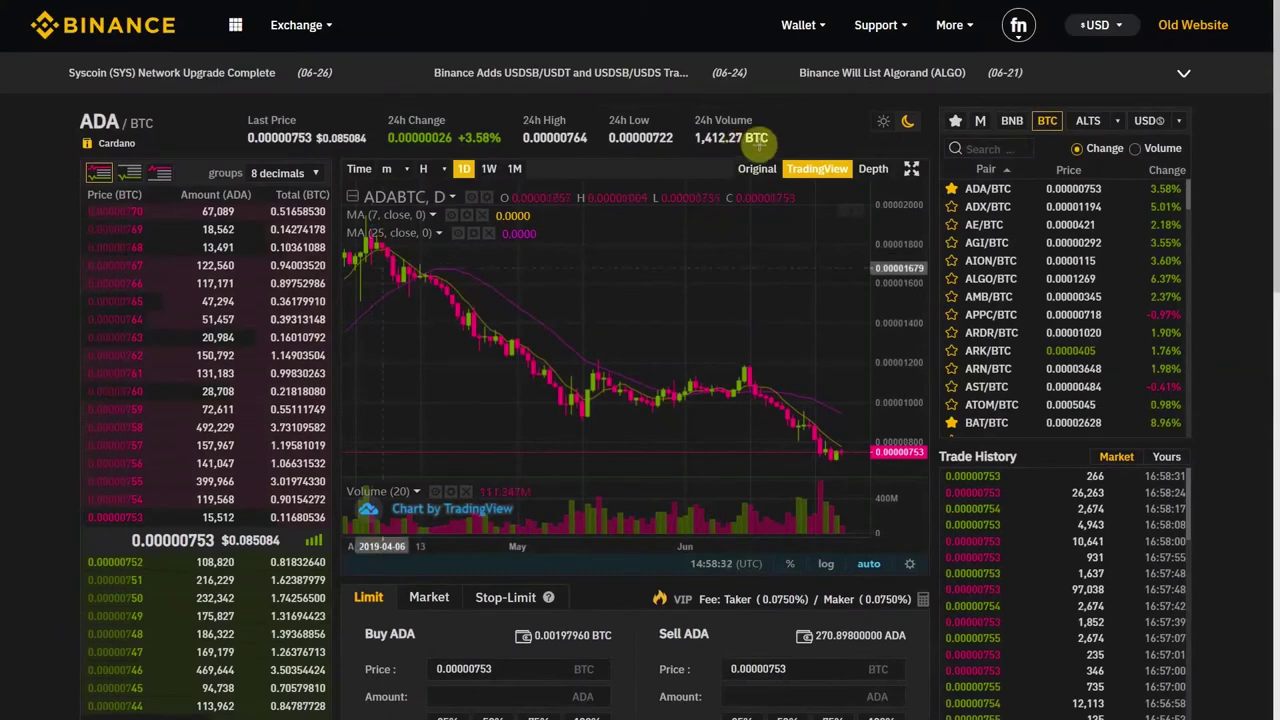
Step: Show the ADA/BTC depth chart and examine the buy and sell walls at wider and narrower price ranges
click(874, 180)
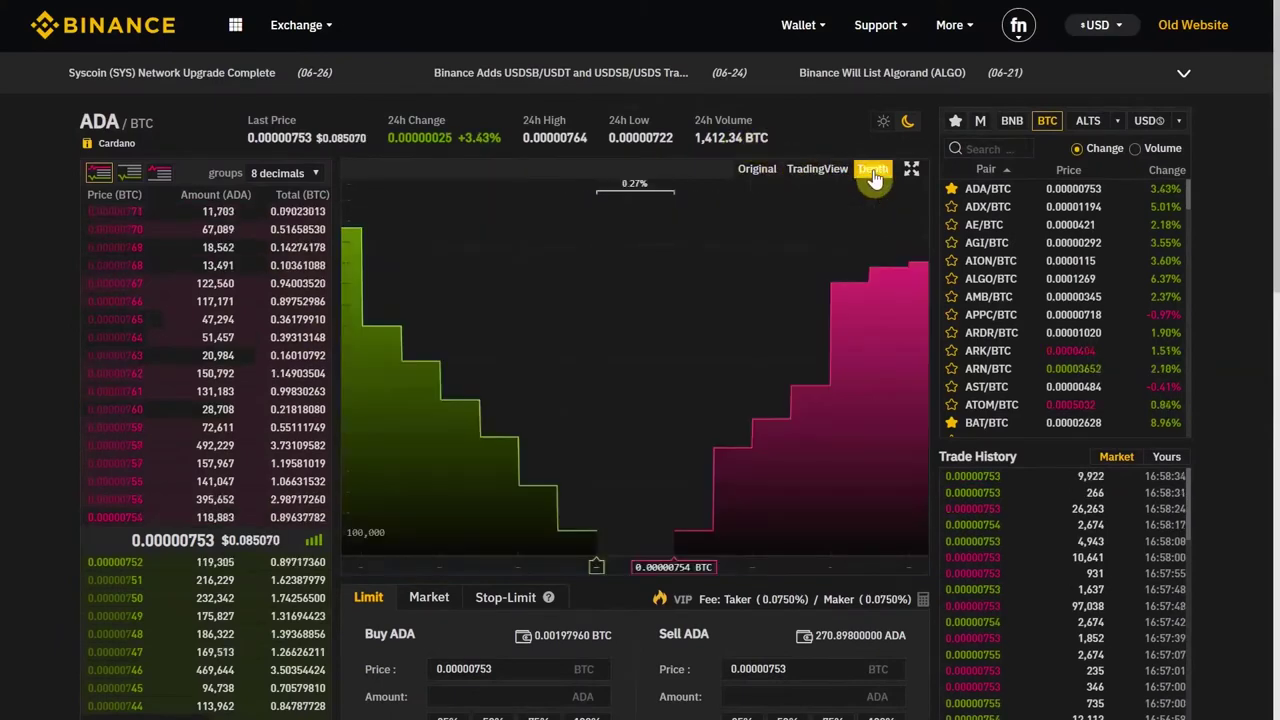
scroll(728, 412, down, 2)
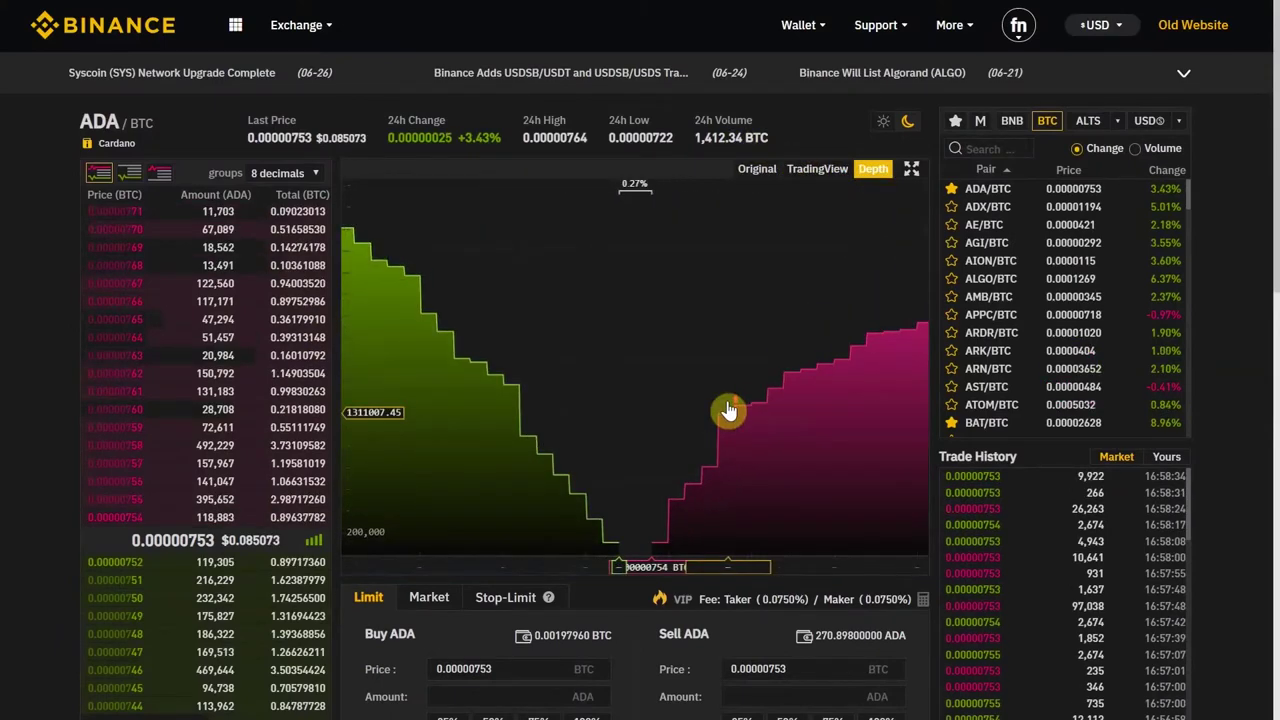
scroll(728, 412, down, 3)
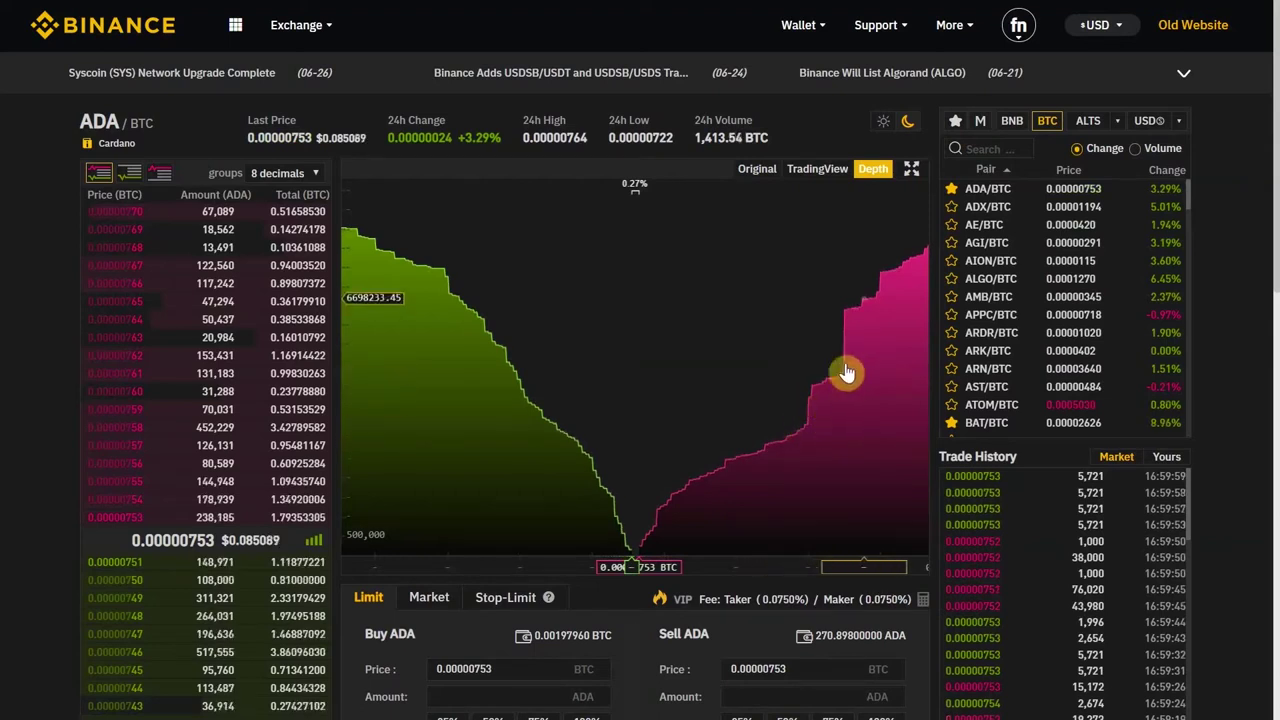
scroll(749, 477, down, 3)
scroll(749, 477, up, 3)
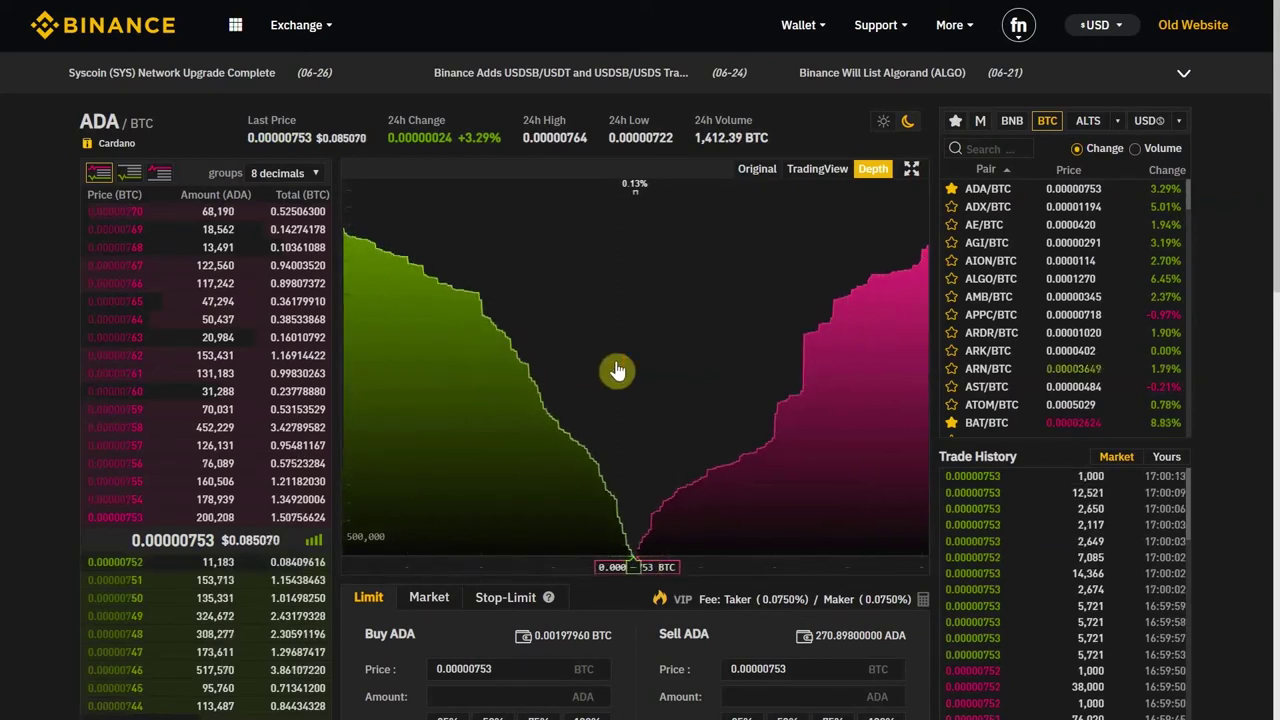
scroll(617, 371, down, 2)
scroll(617, 371, up, 3)
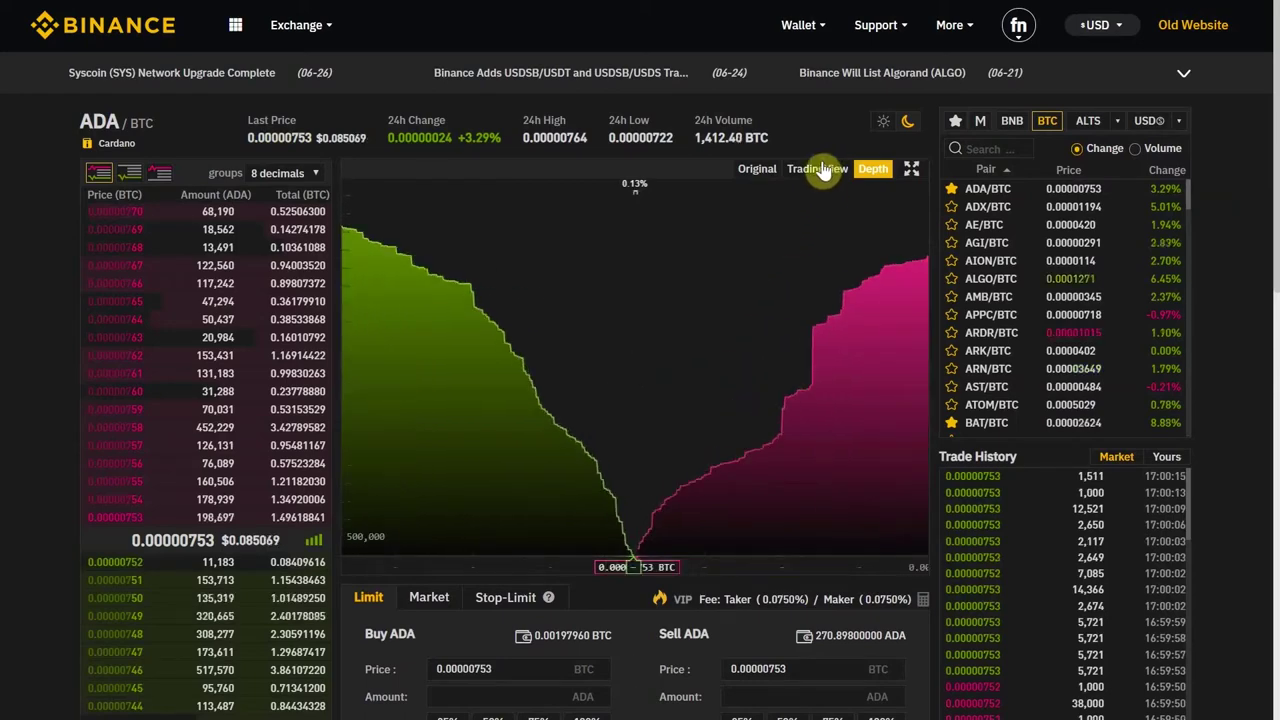
Step: Show the Original version of the ADA/BTC chart and examine its daily price history over longer and shorter periods
click(757, 169)
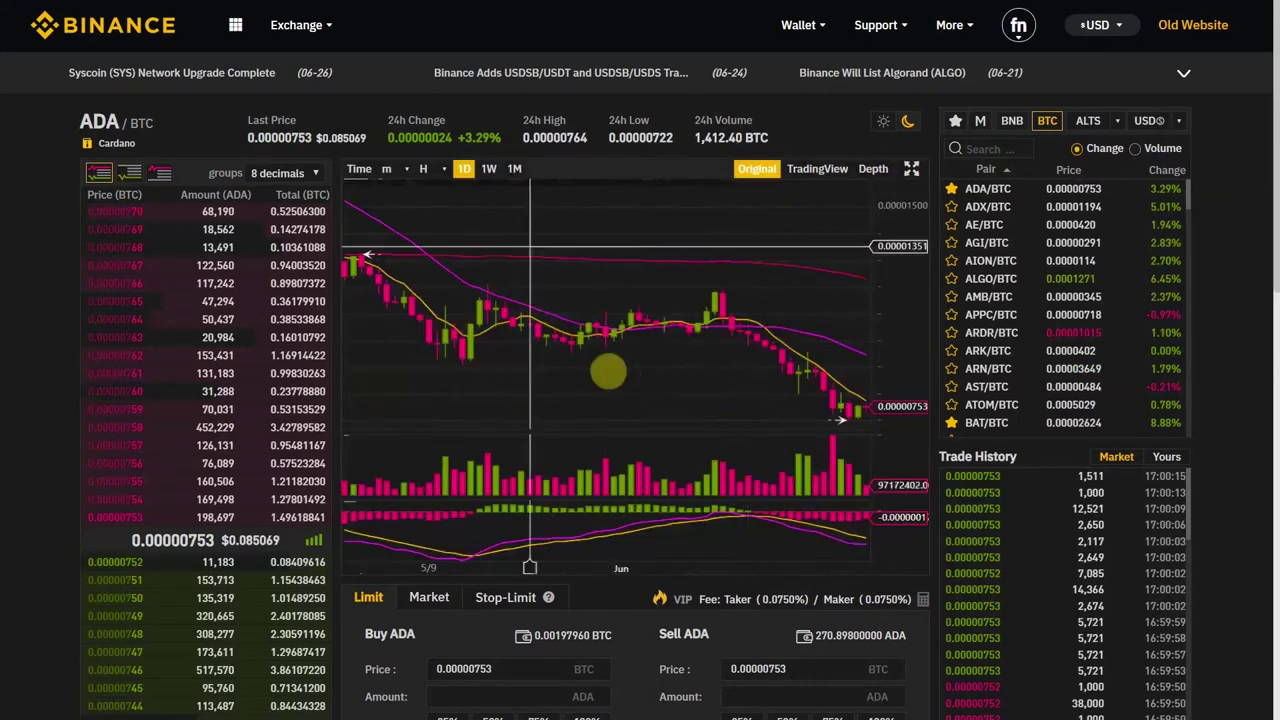
scroll(608, 368, down, 5)
scroll(603, 362, up, 5)
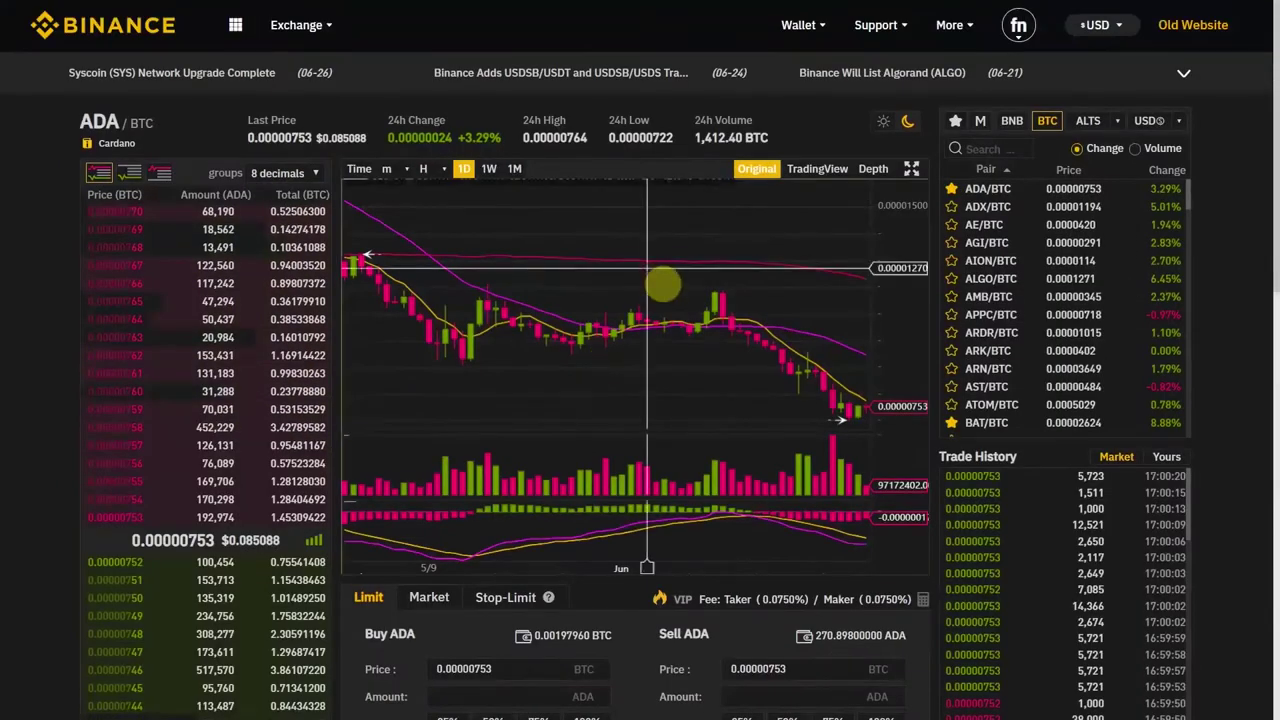
scroll(663, 282, down, 5)
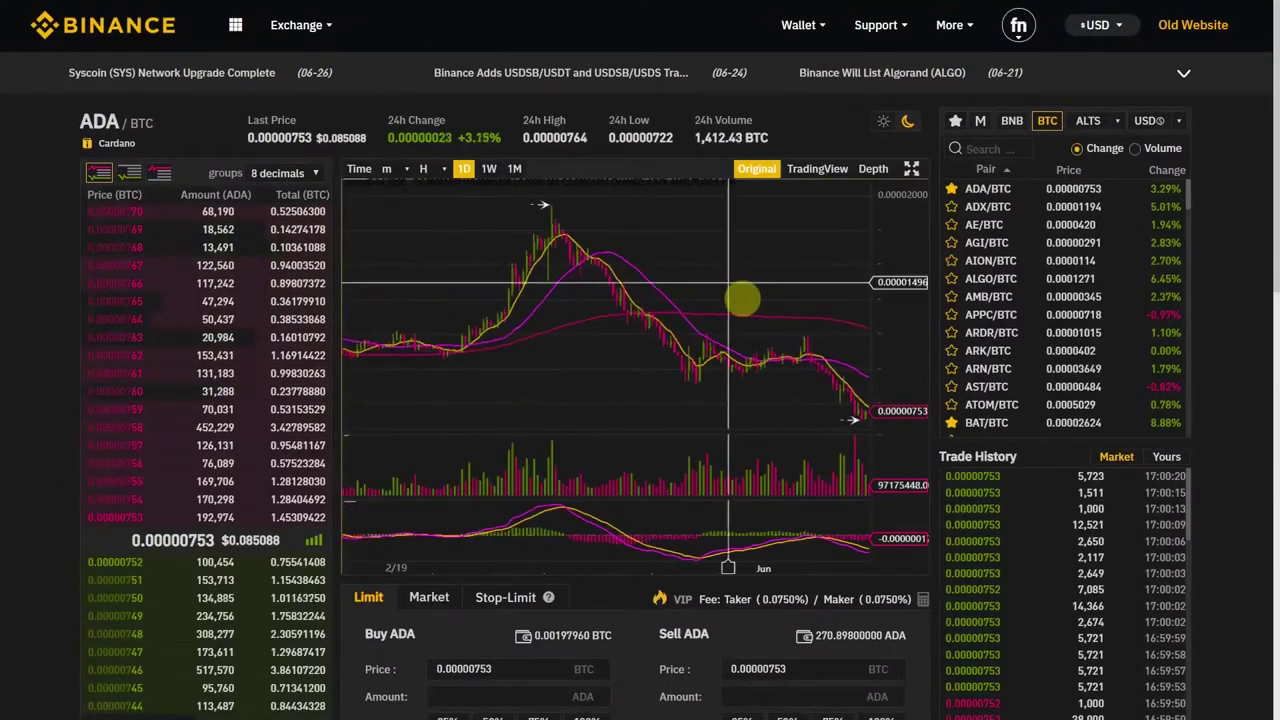
scroll(742, 298, up, 3)
scroll(763, 286, up, 2)
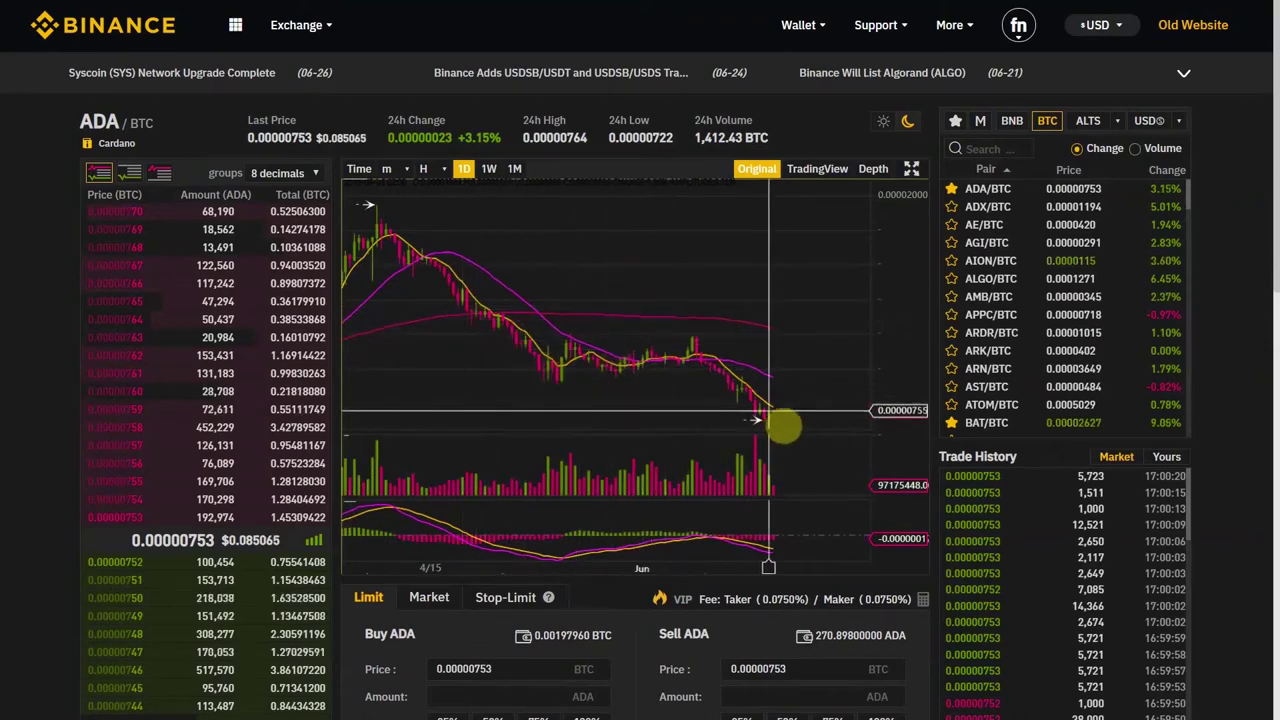
scroll(757, 420, up, 3)
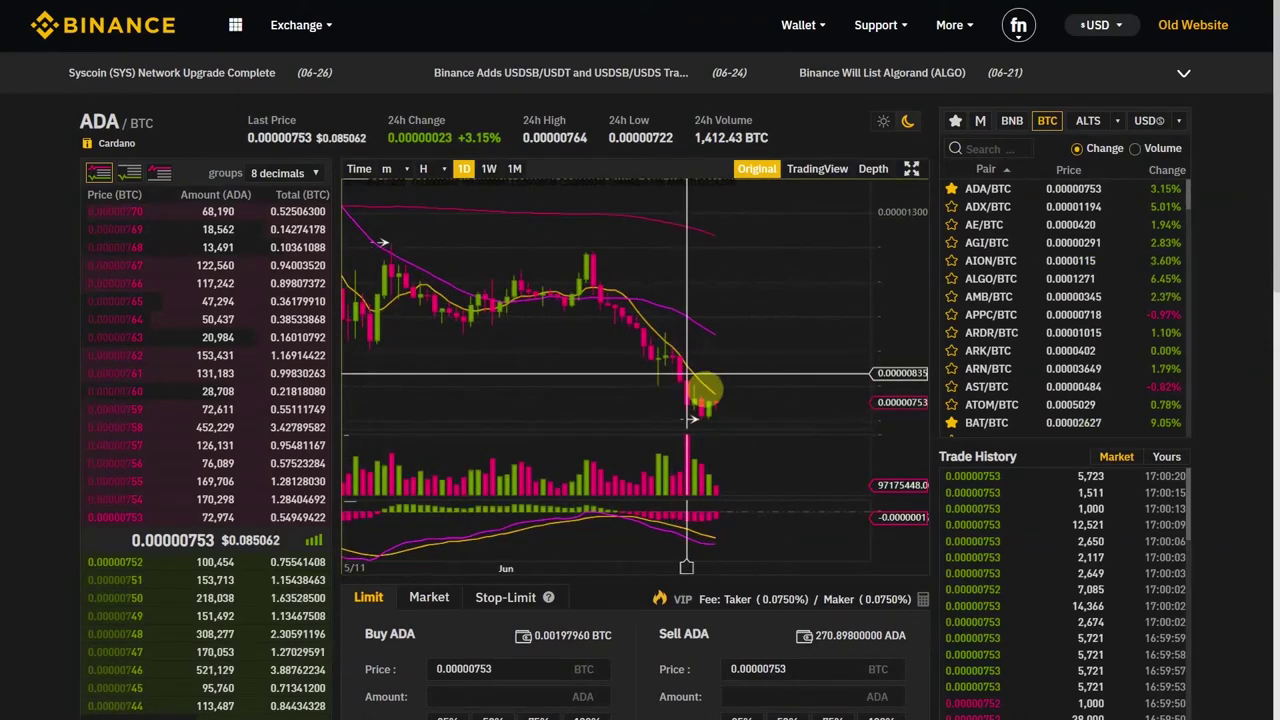
scroll(700, 370, down, 5)
scroll(702, 373, up, 3)
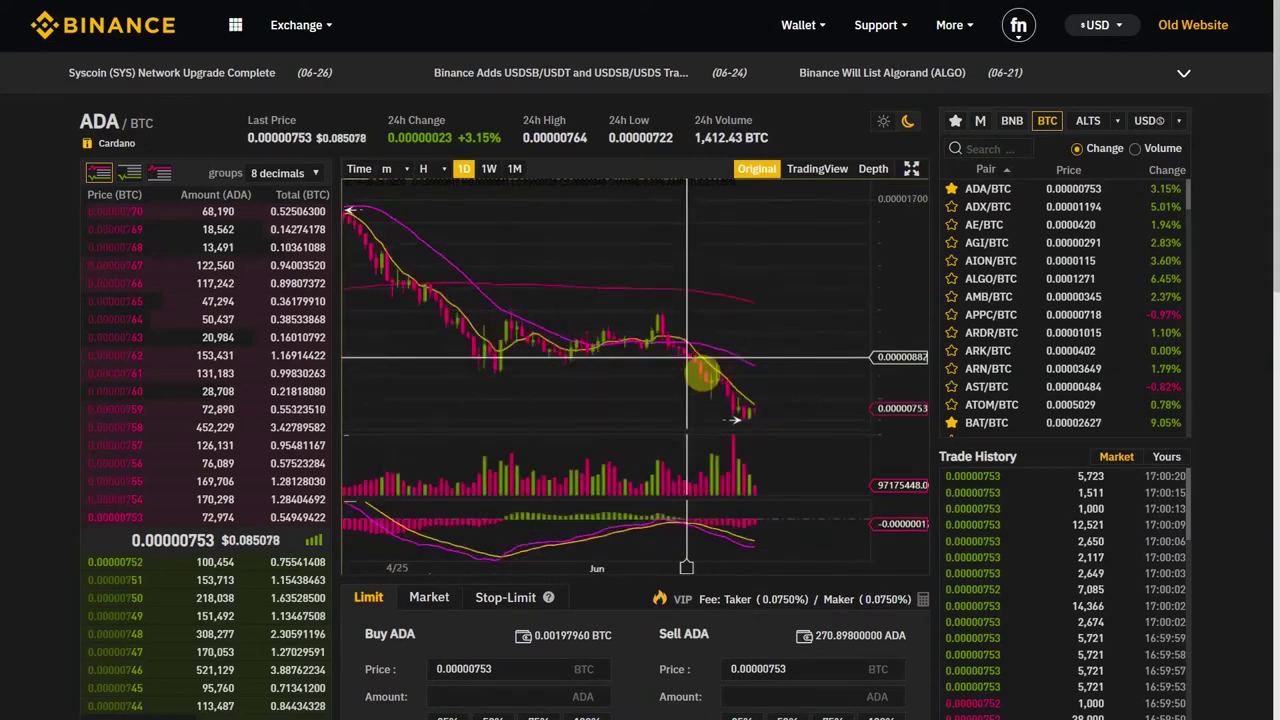
scroll(702, 373, up, 3)
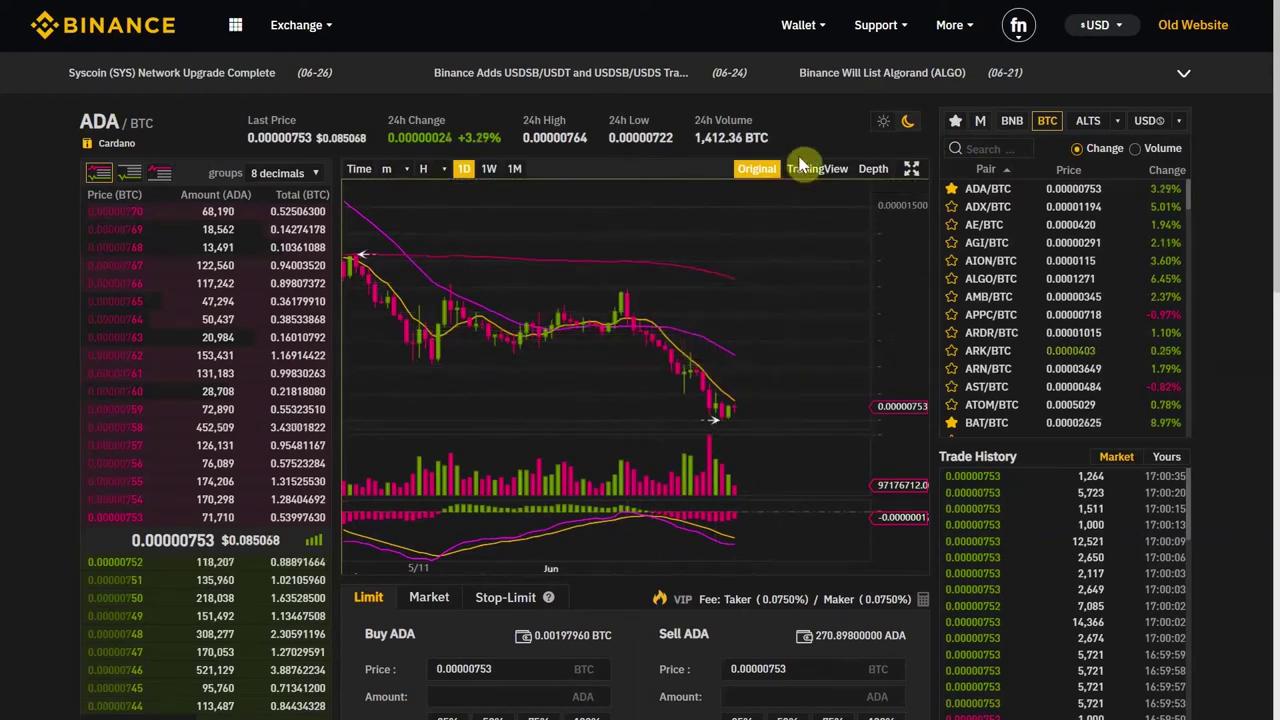
Step: Return to the TradingView chart and examine the longer-term daily ADA/BTC price history
click(800, 170)
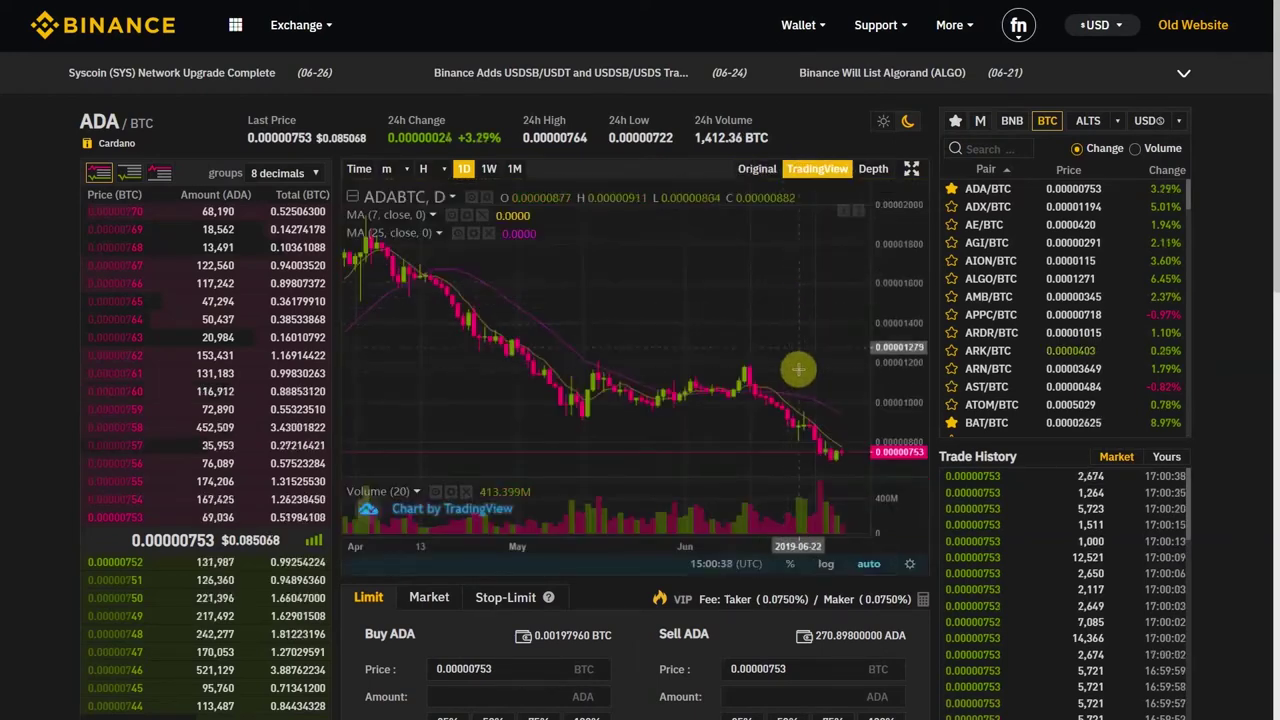
scroll(800, 372, down, 3)
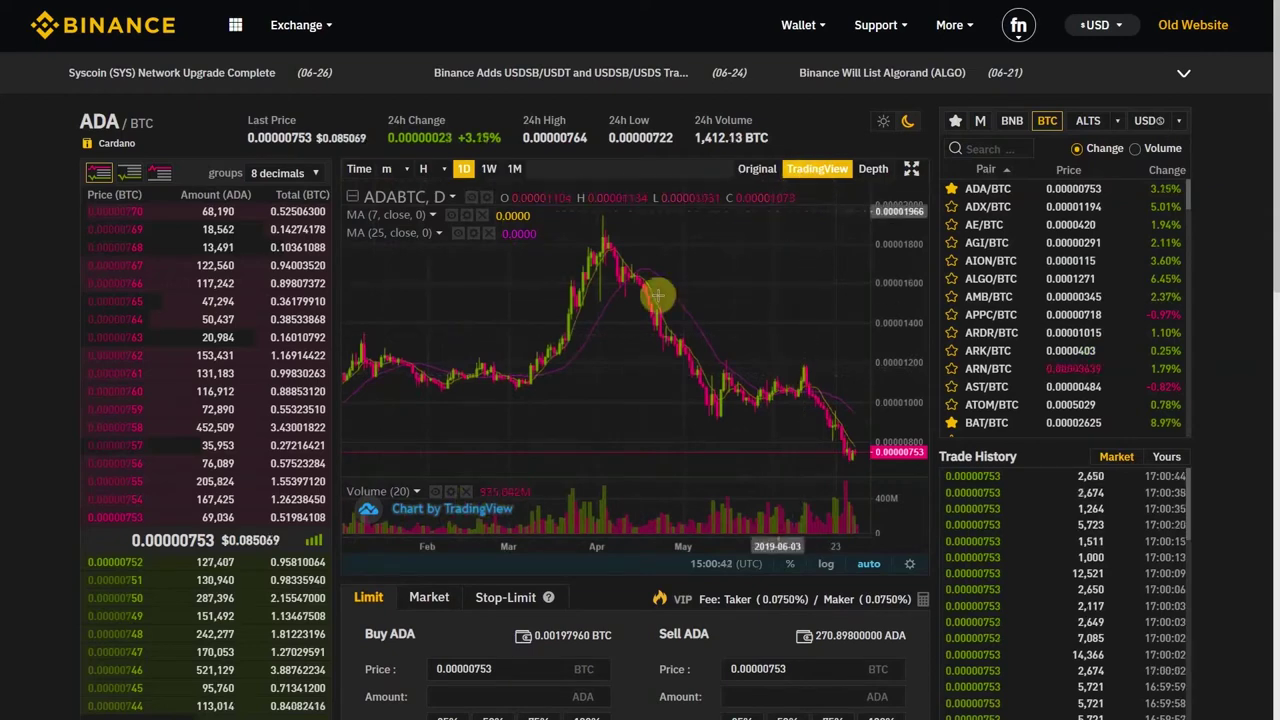
scroll(540, 345, down, 2)
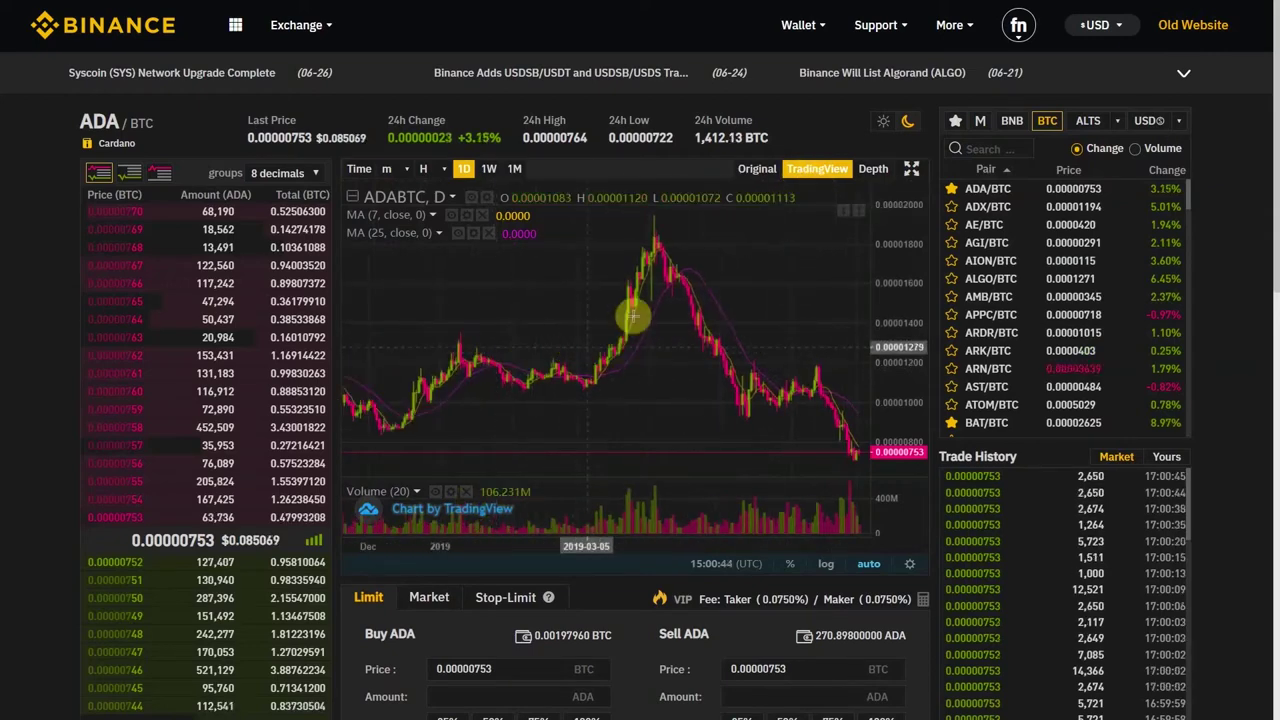
scroll(739, 330, up, 2)
scroll(739, 330, down, 4)
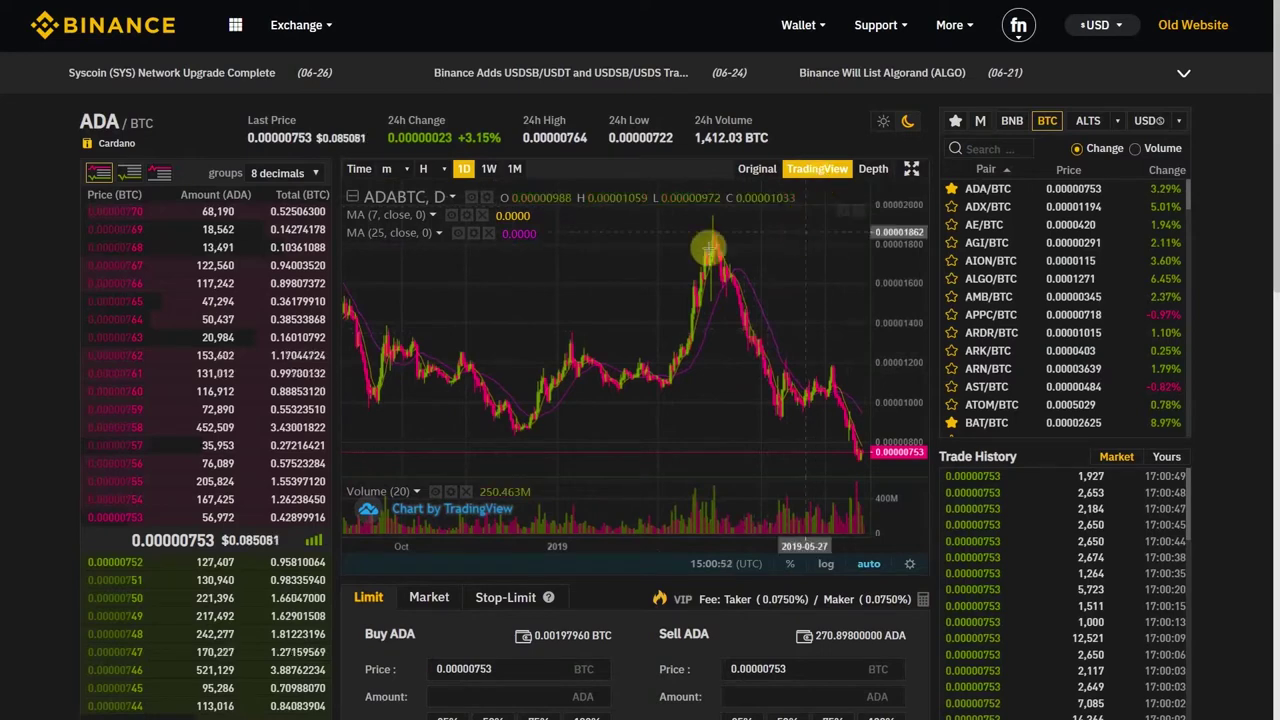
Step: Set the ADA/BTC chart interval to 15 minutes and inspect the recent candles
click(401, 176)
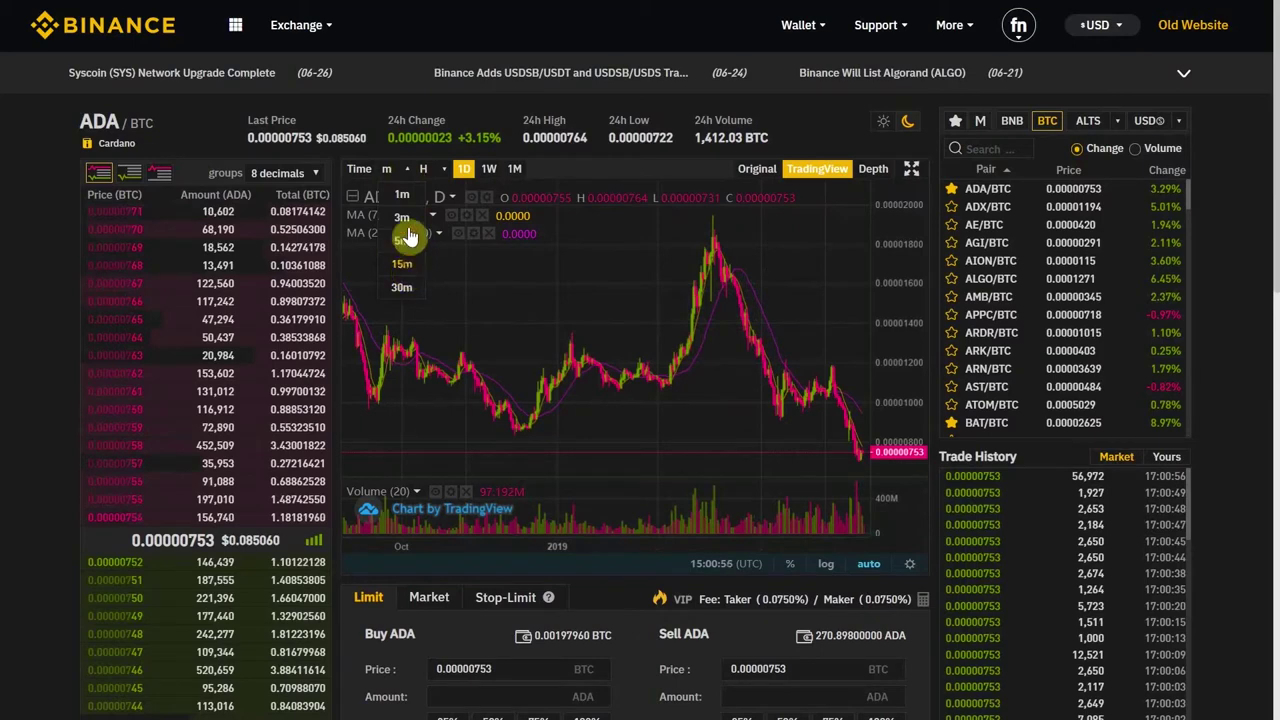
click(403, 263)
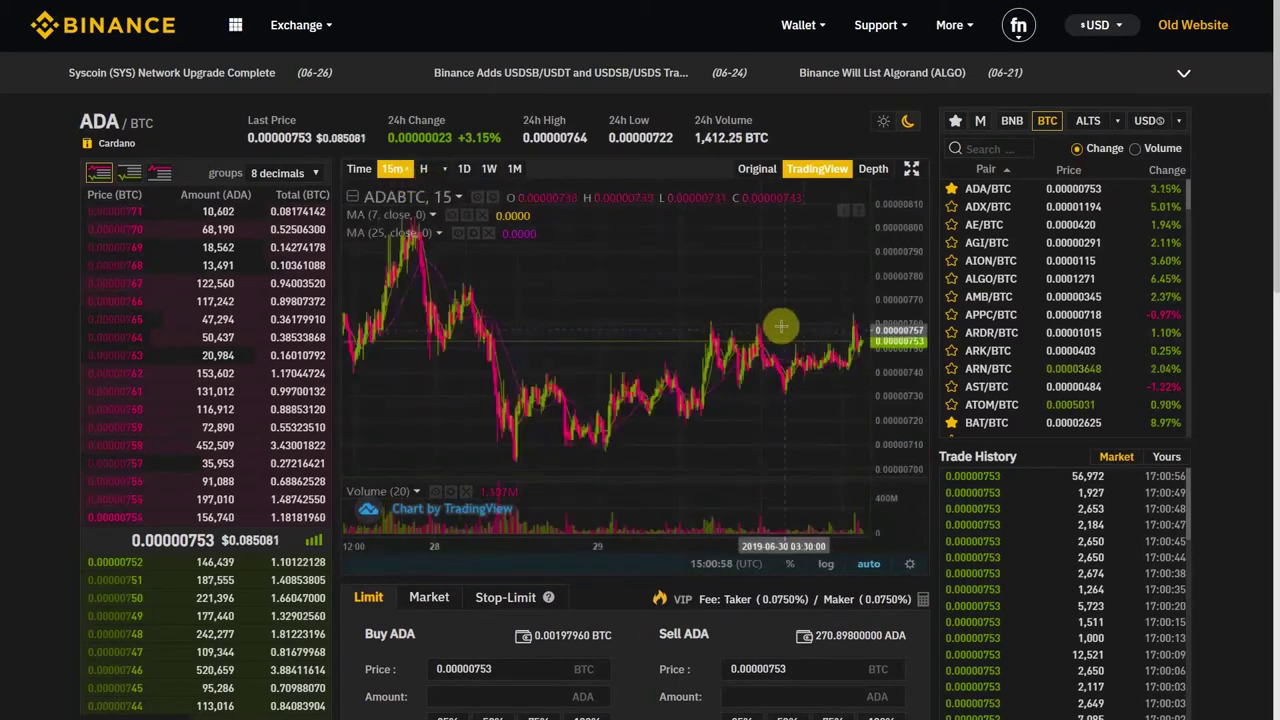
scroll(782, 326, up, 5)
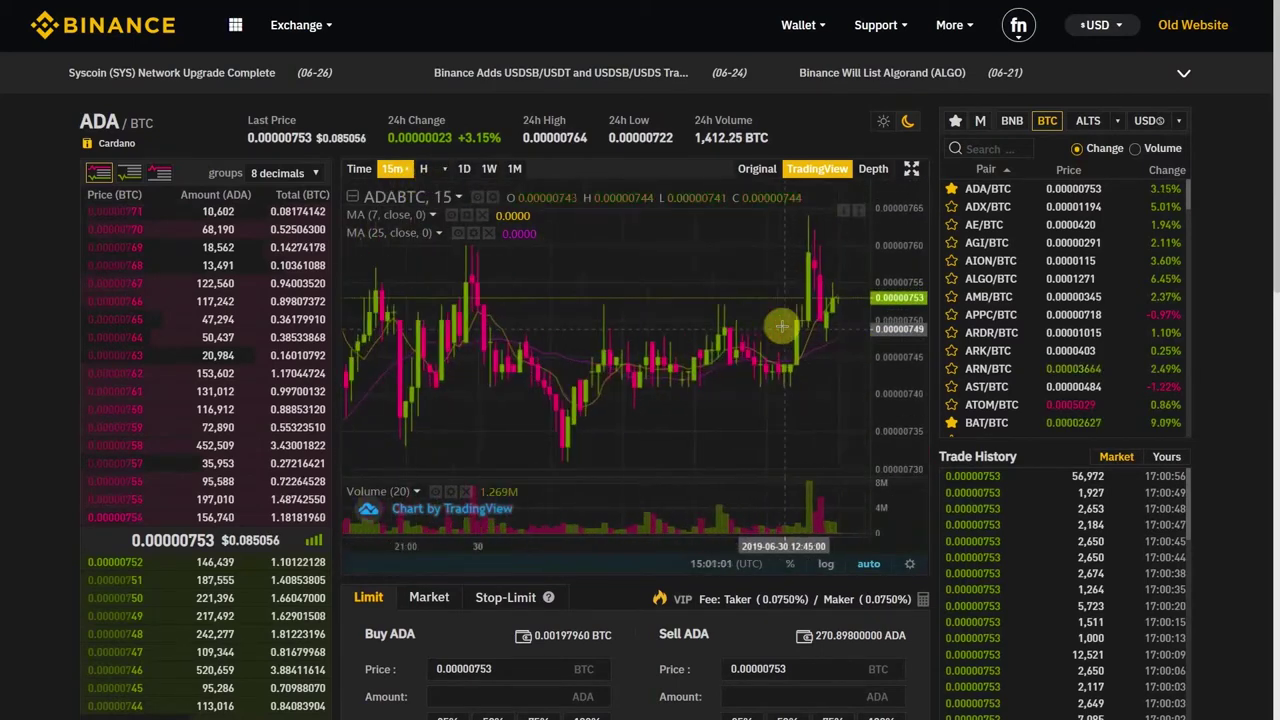
scroll(782, 326, down, 4)
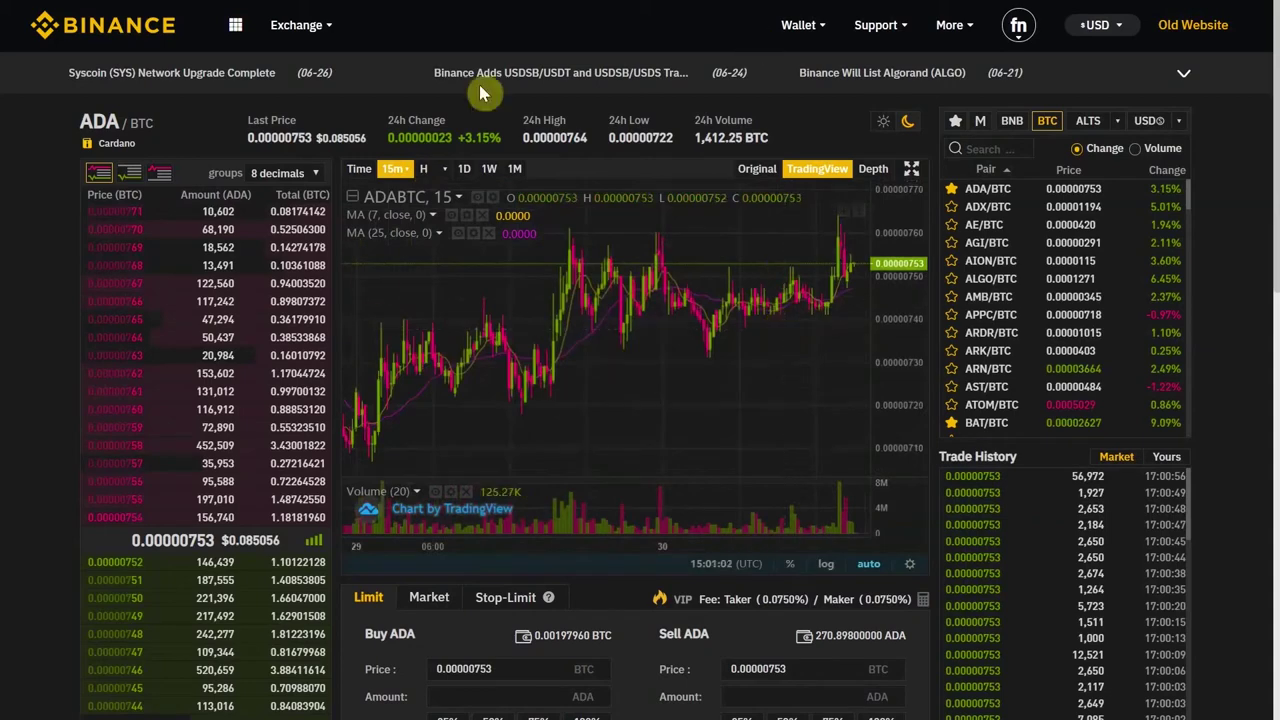
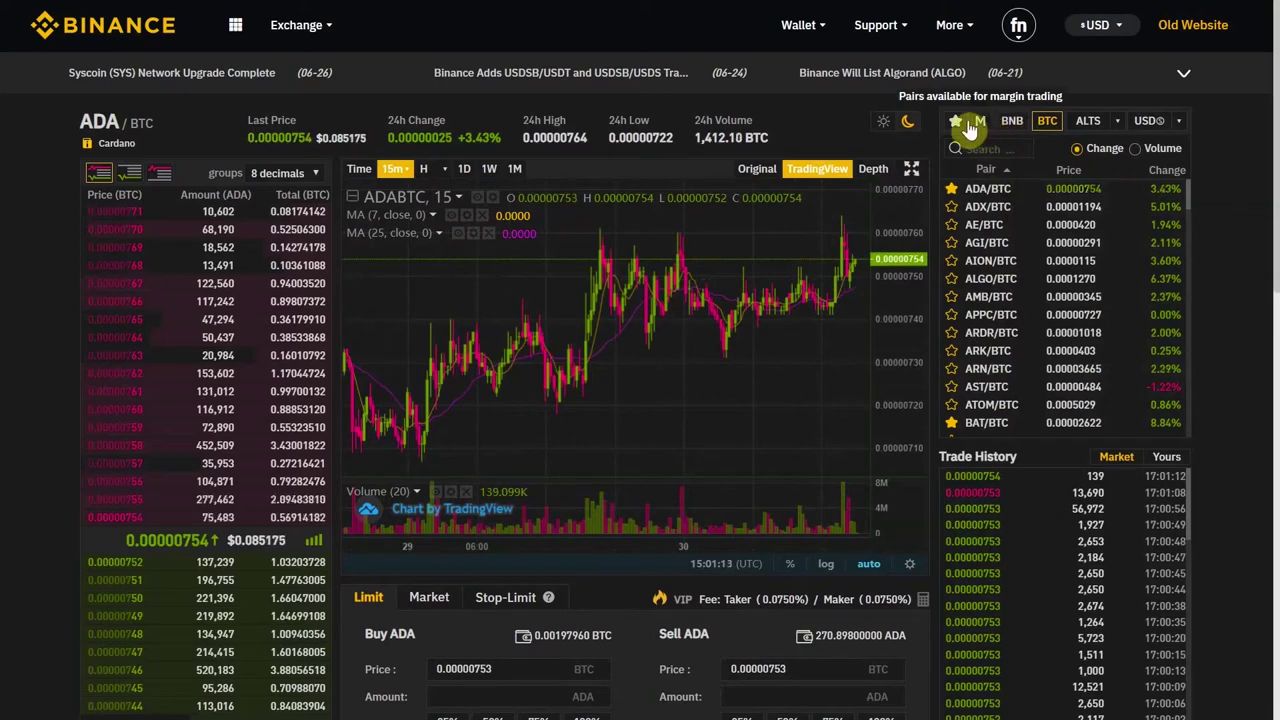
Step: Preview the favorite, margin and BNB trading pairs, and return to the list of BTC pairs
click(955, 127)
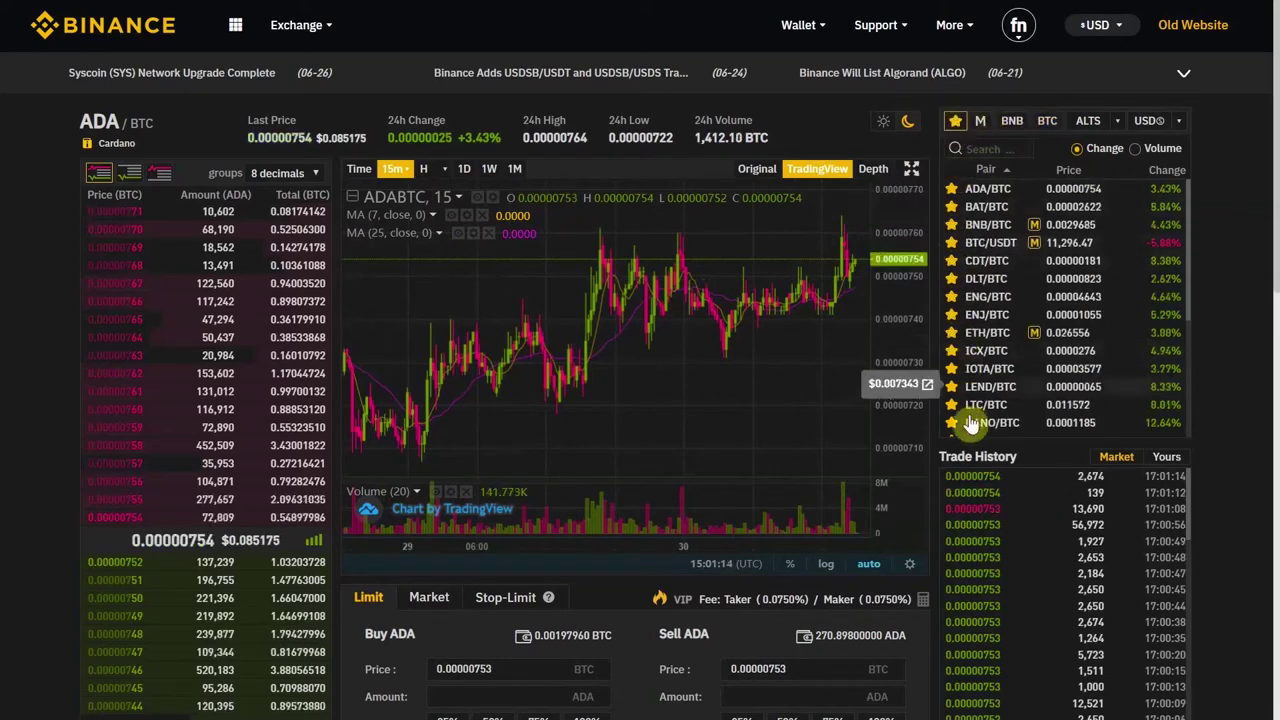
click(979, 124)
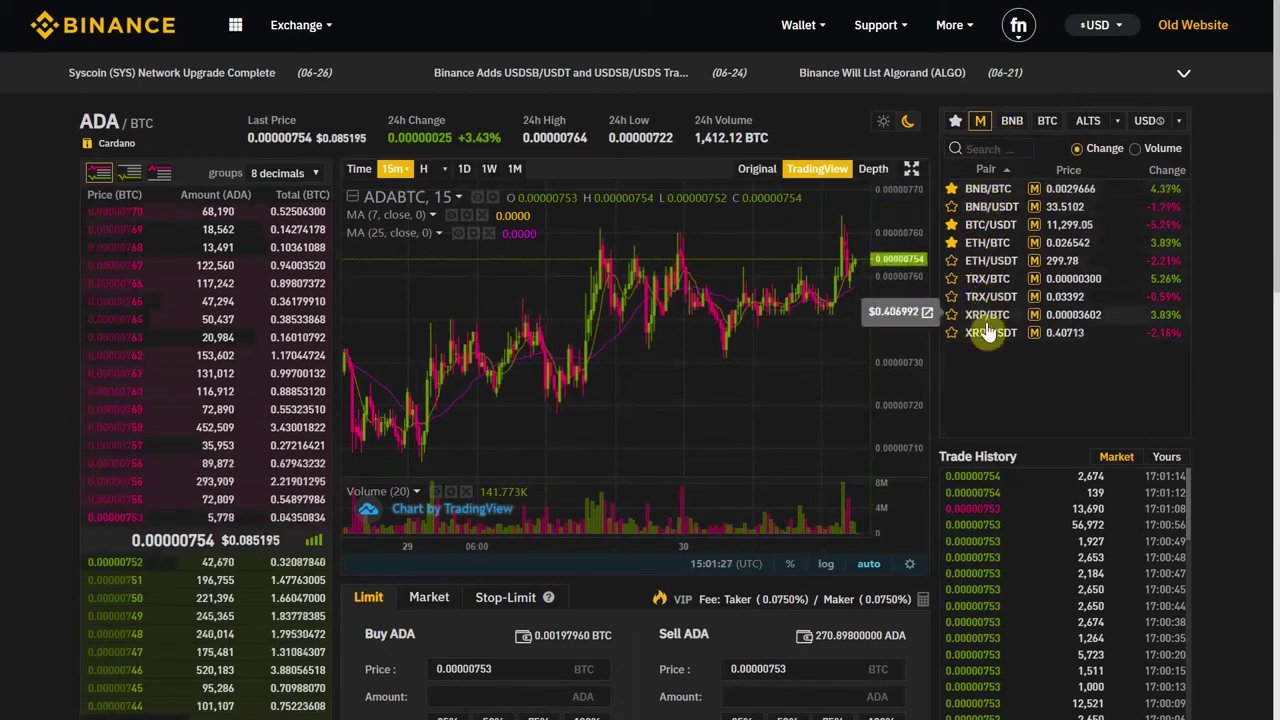
click(1012, 122)
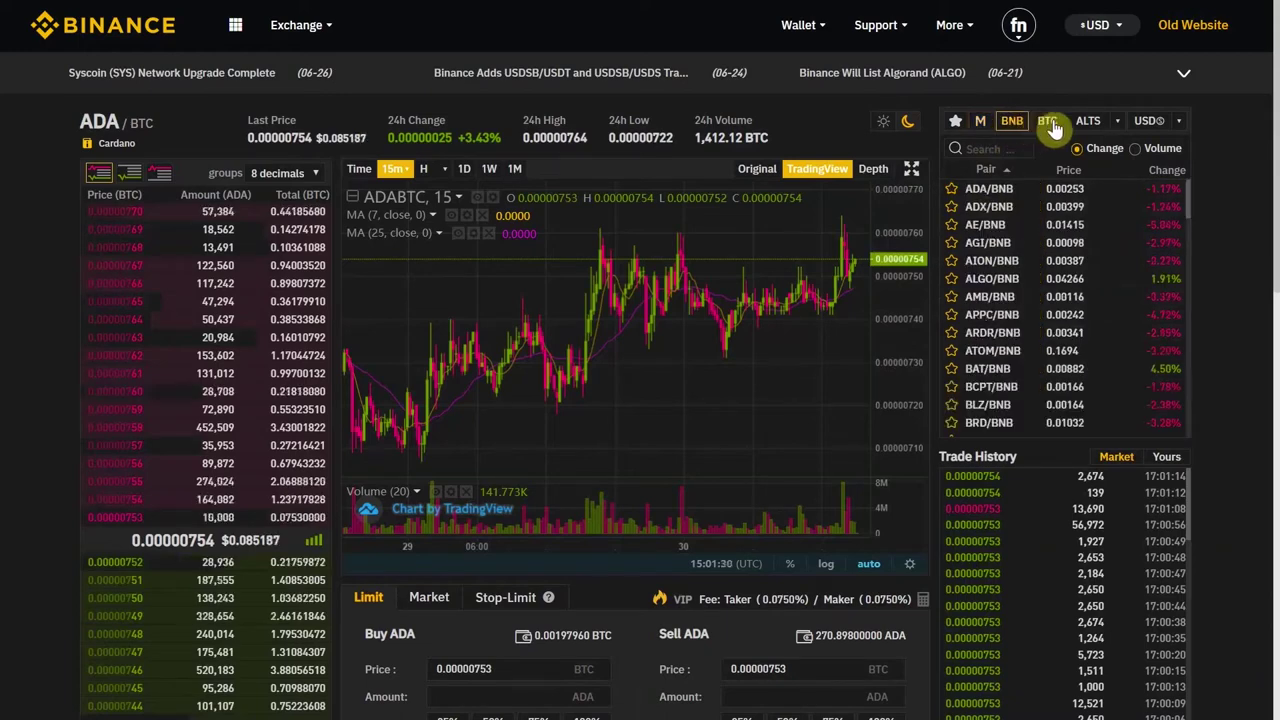
click(1050, 124)
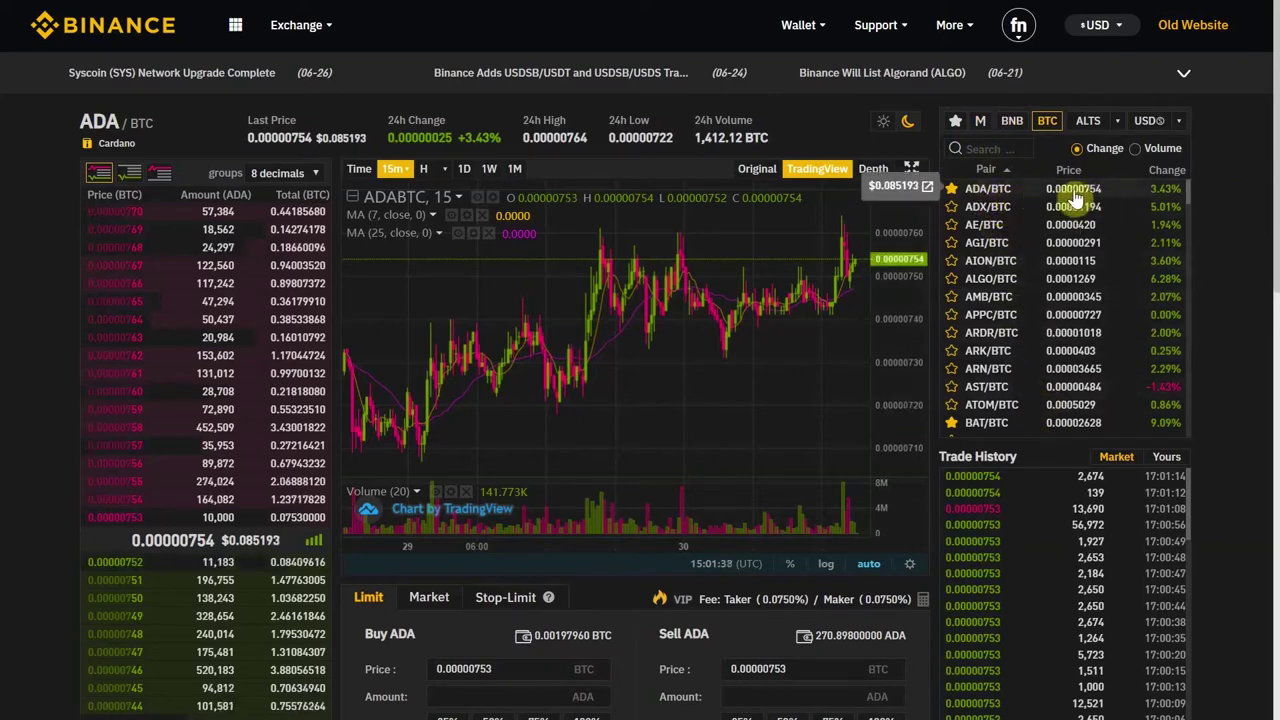
Step: Compare the trading volume and price change figures of the BTC pairs, ending with the change figures
click(1150, 152)
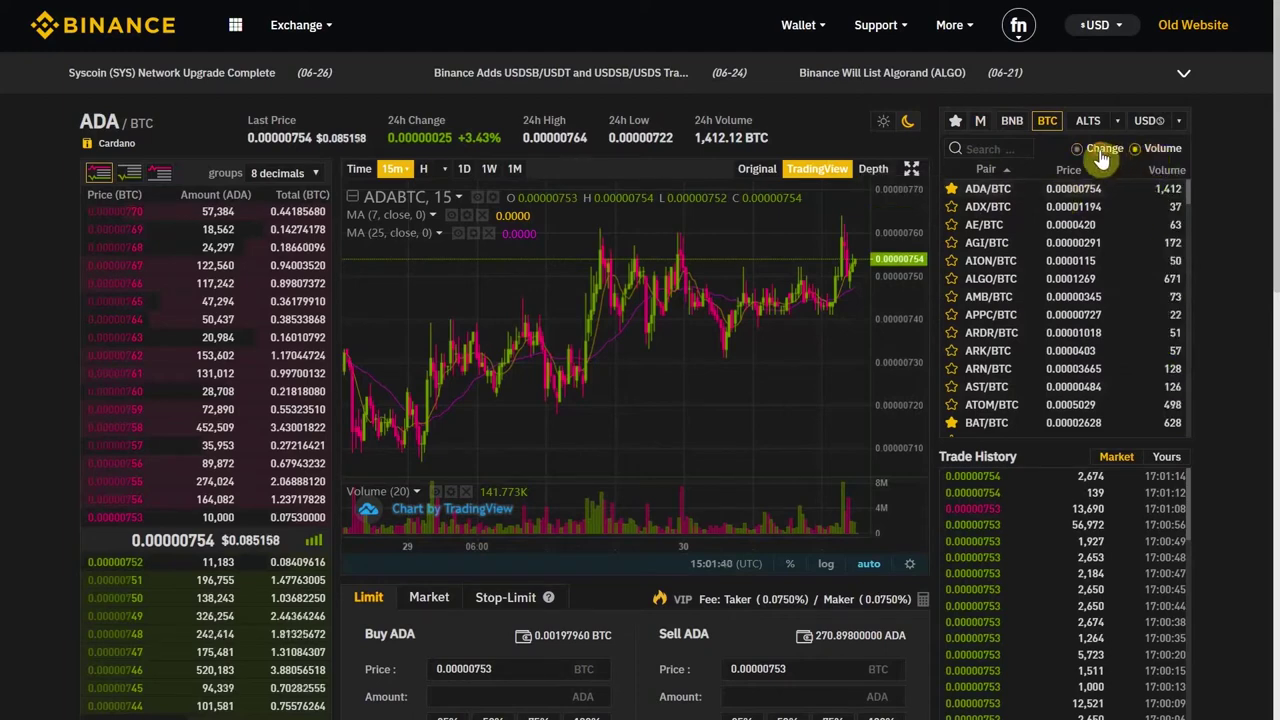
click(1135, 151)
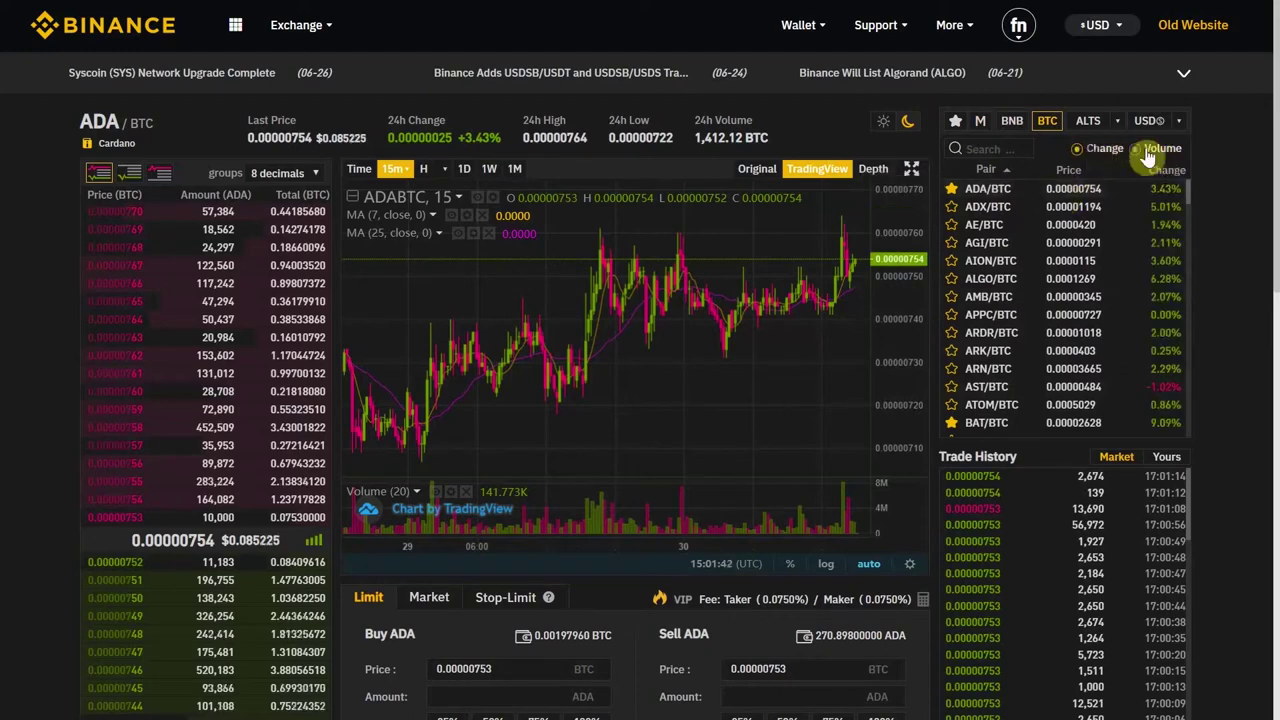
click(1163, 155)
click(1104, 150)
Step: Sort the BTC pairs by price change in descending order and open the MATIC/BTC market
click(1168, 171)
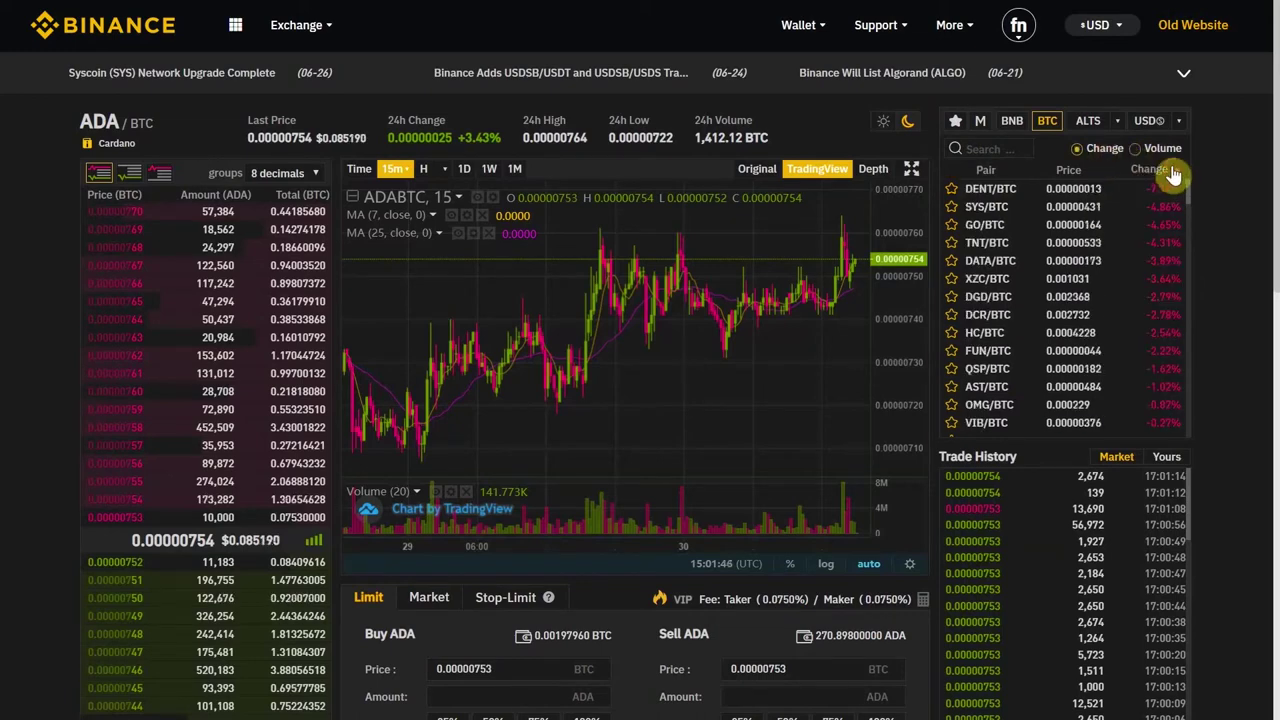
click(1170, 170)
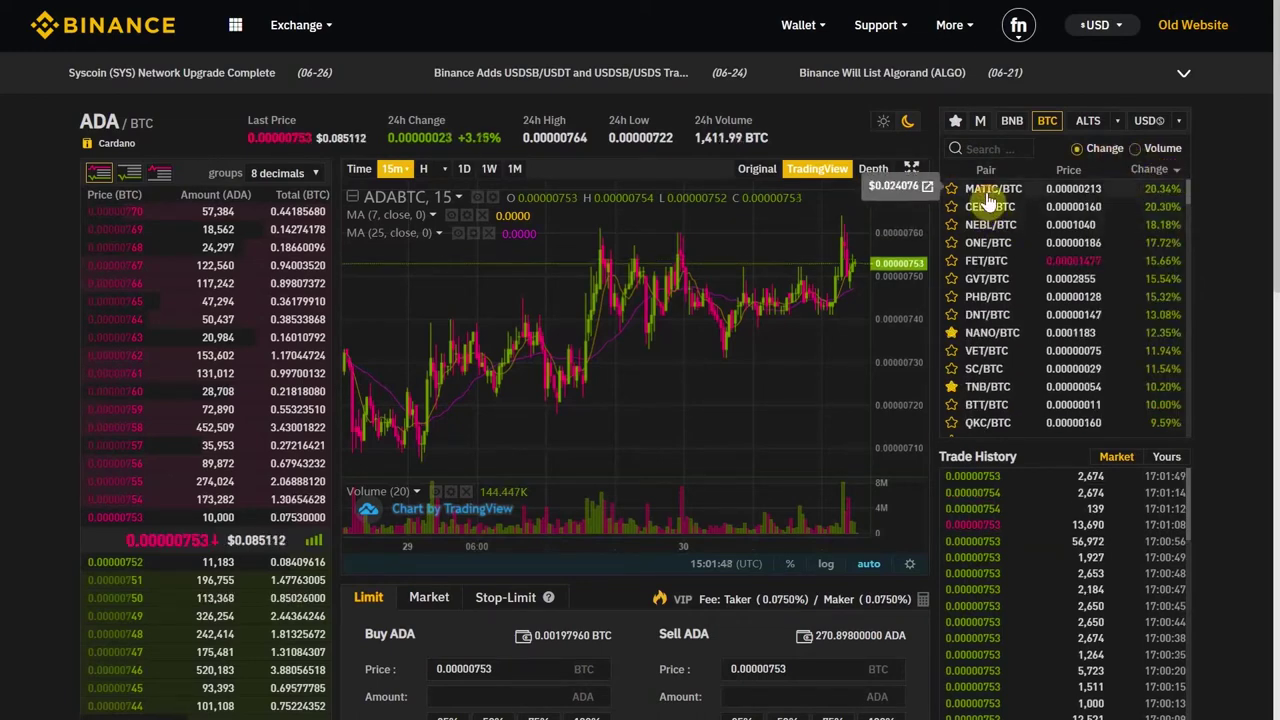
click(1098, 192)
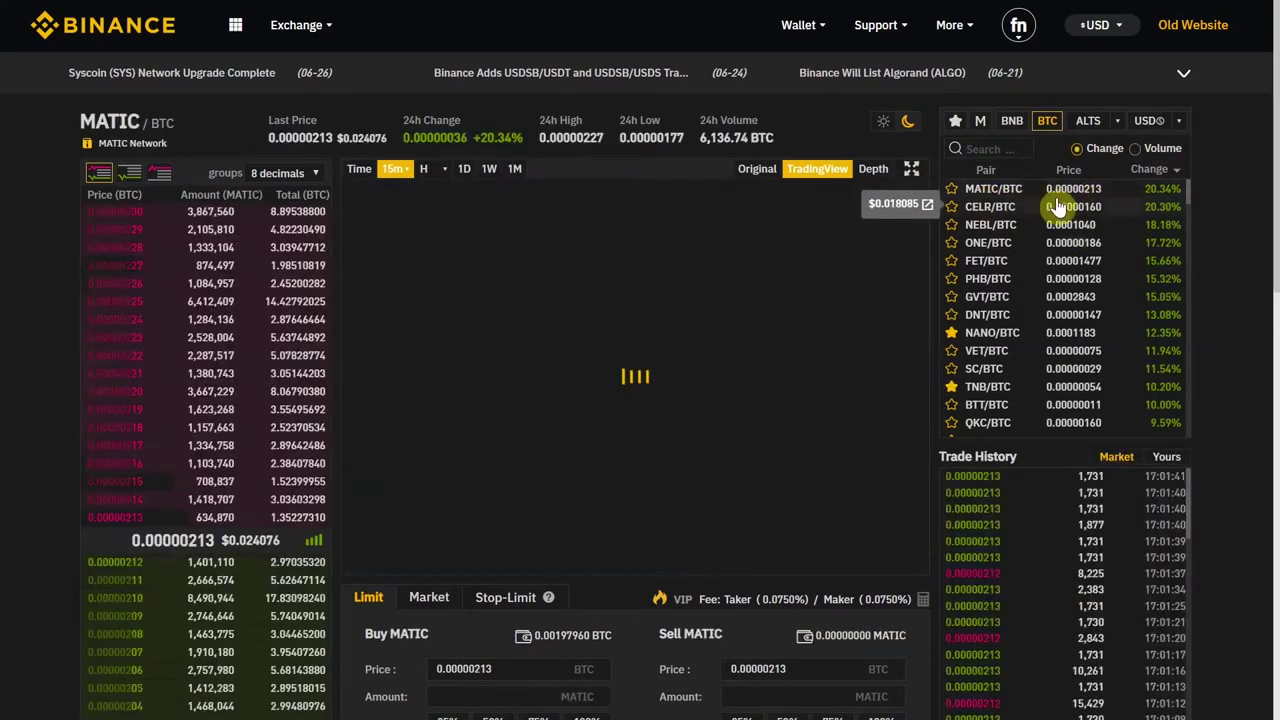
scroll(1060, 230, down, 8)
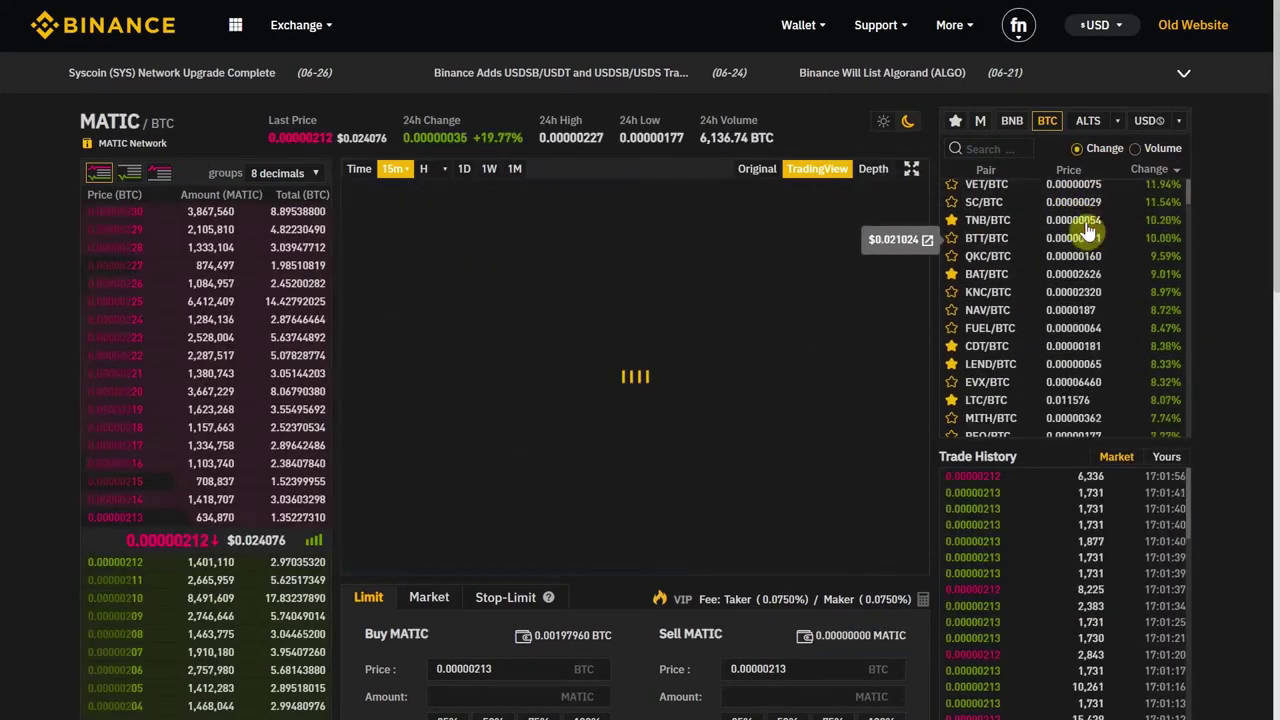
Step: Open the TRX/BTC market from the list of BTC pairs
scroll(1086, 255, down, 3)
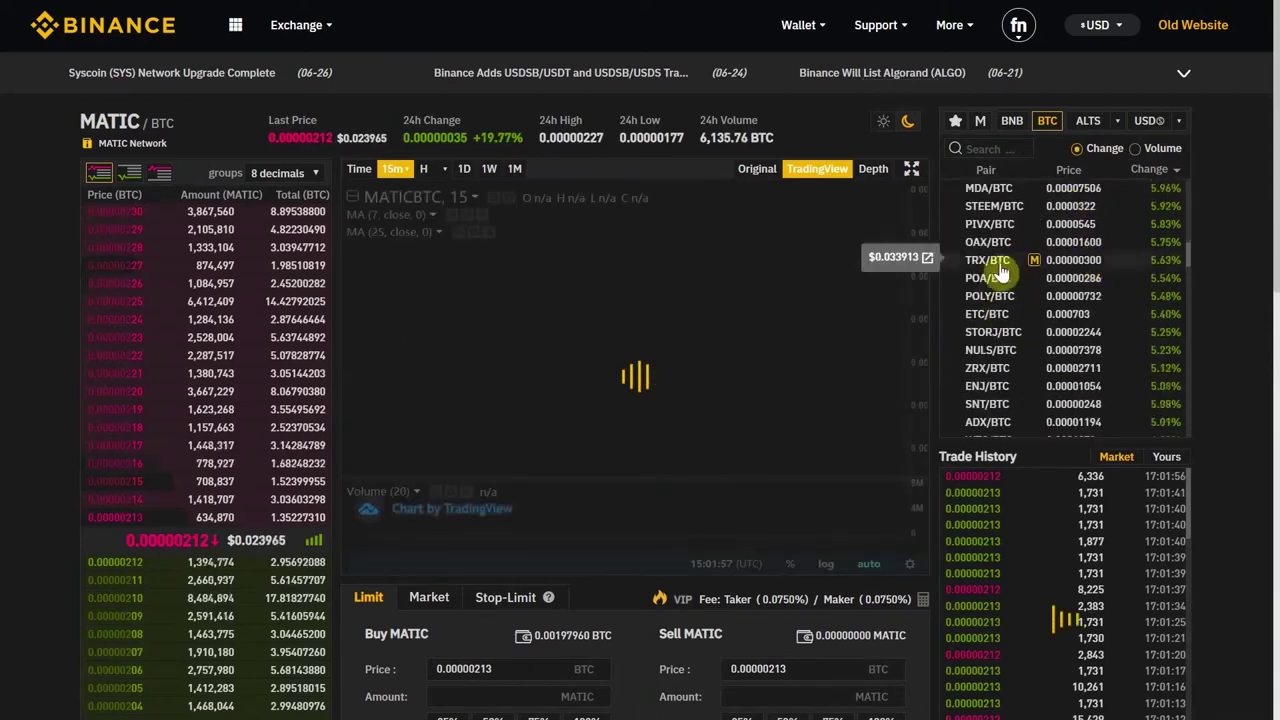
click(1097, 268)
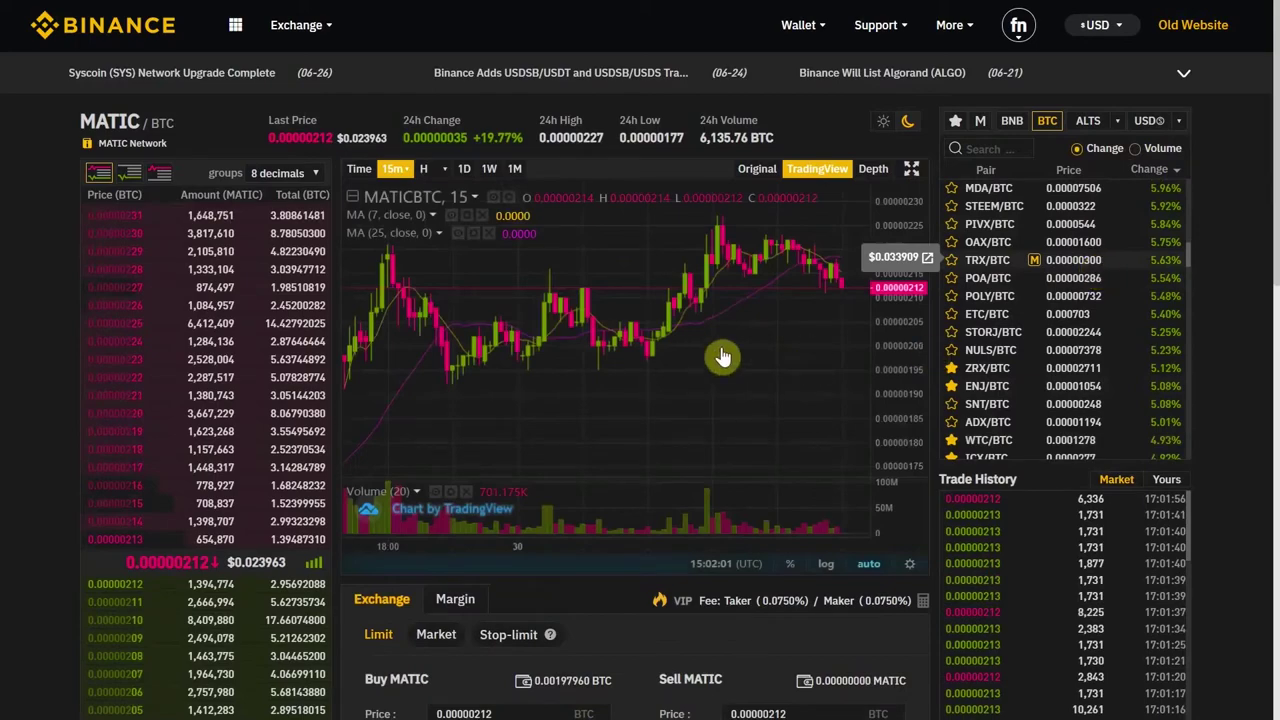
scroll(1248, 396, down, 3)
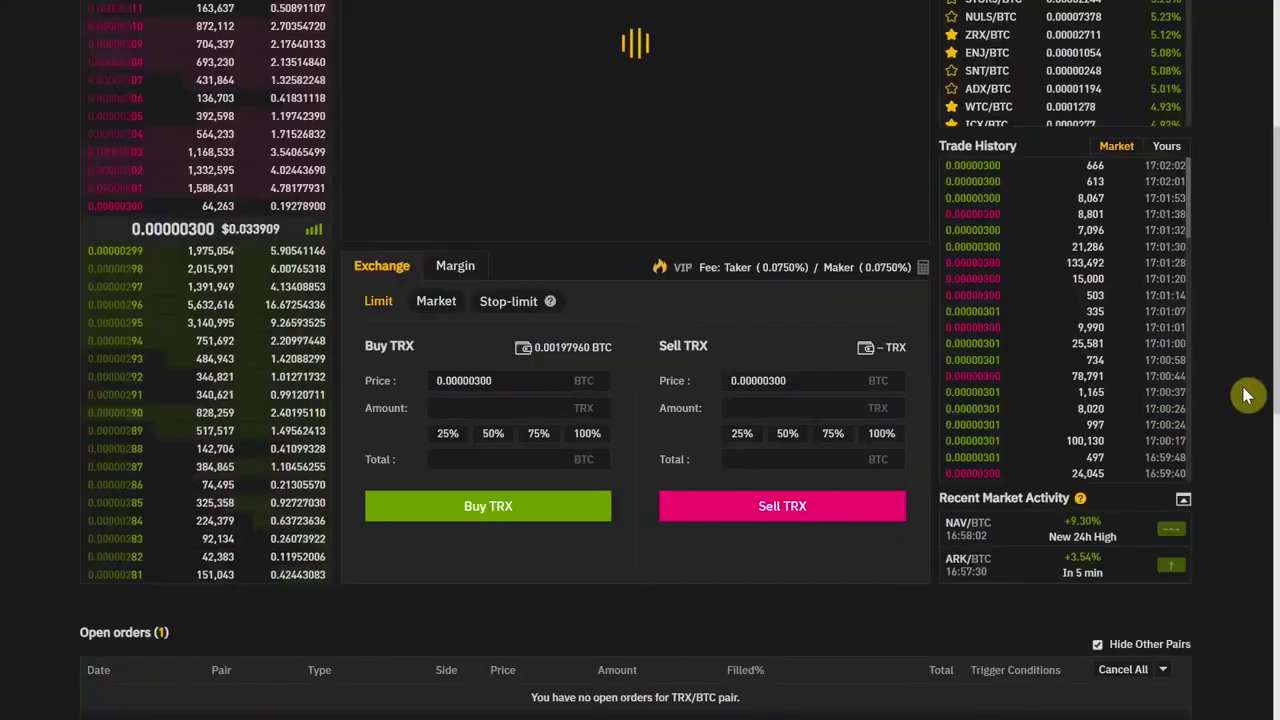
scroll(1248, 396, up, 3)
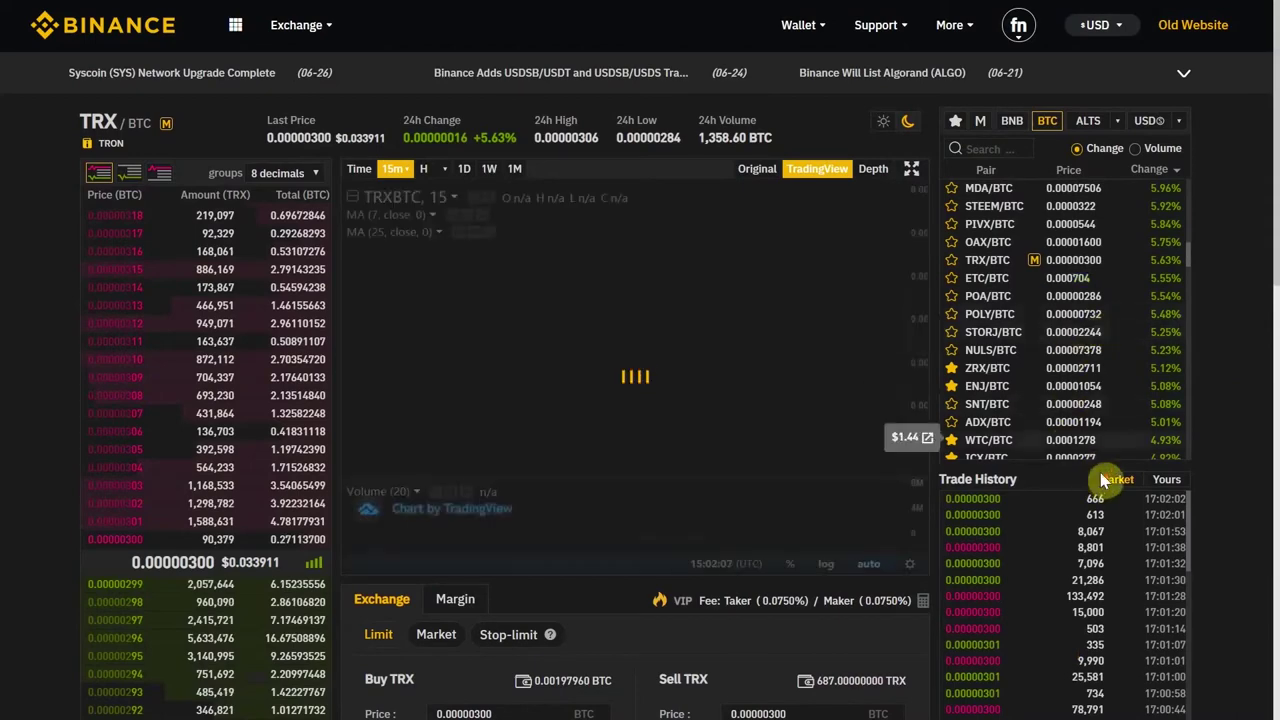
Step: View the account's own TRX/BTC trades in the trade history, and return to the market-wide trades
scroll(1100, 472, down, 3)
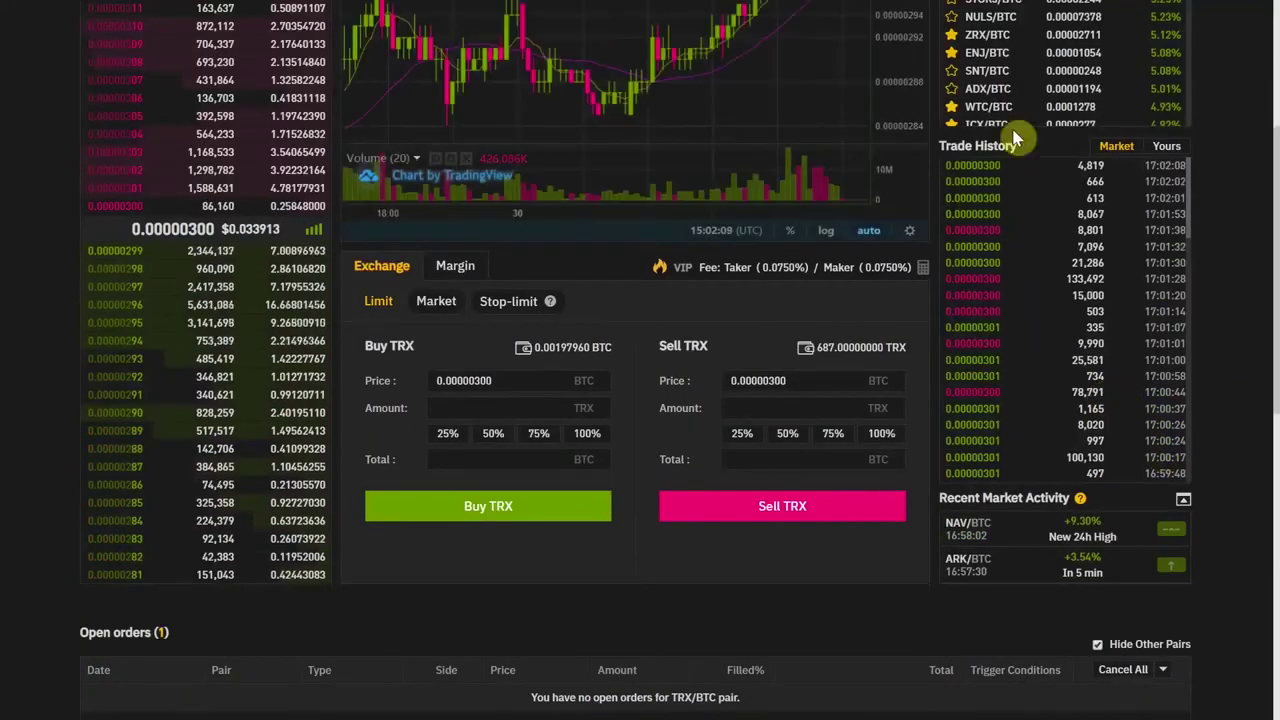
scroll(1014, 229, up, 2)
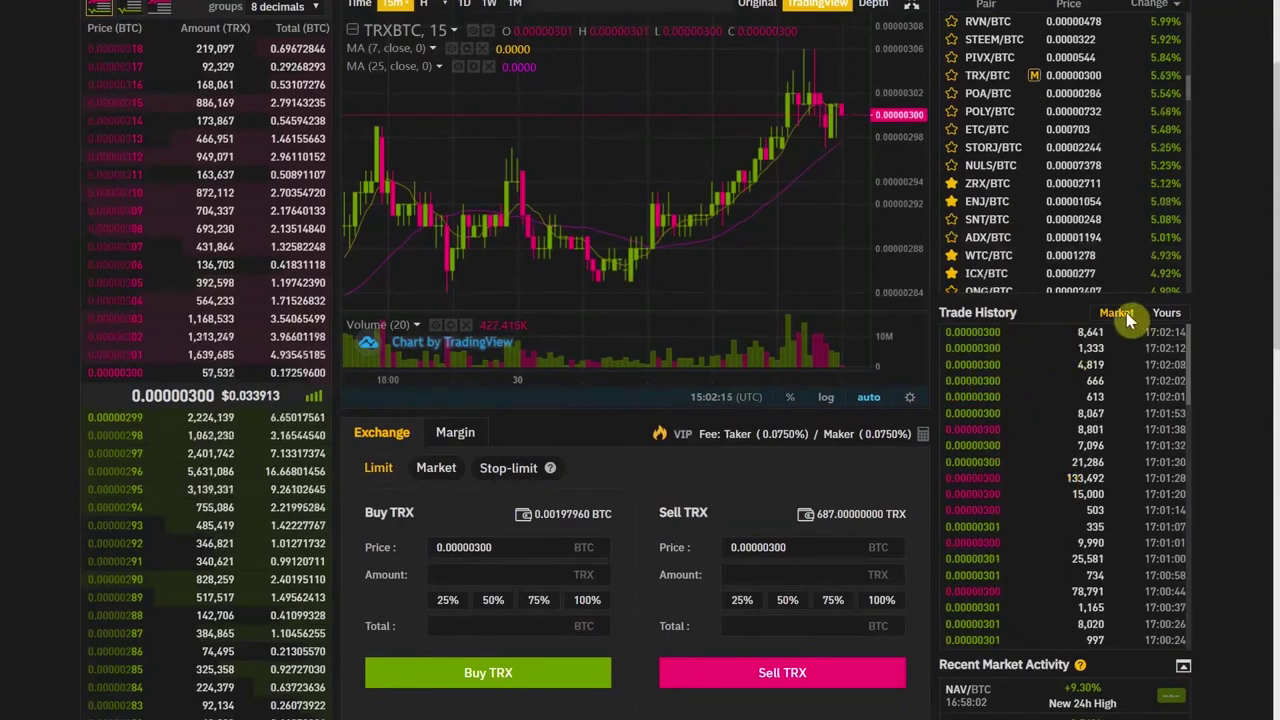
click(1167, 314)
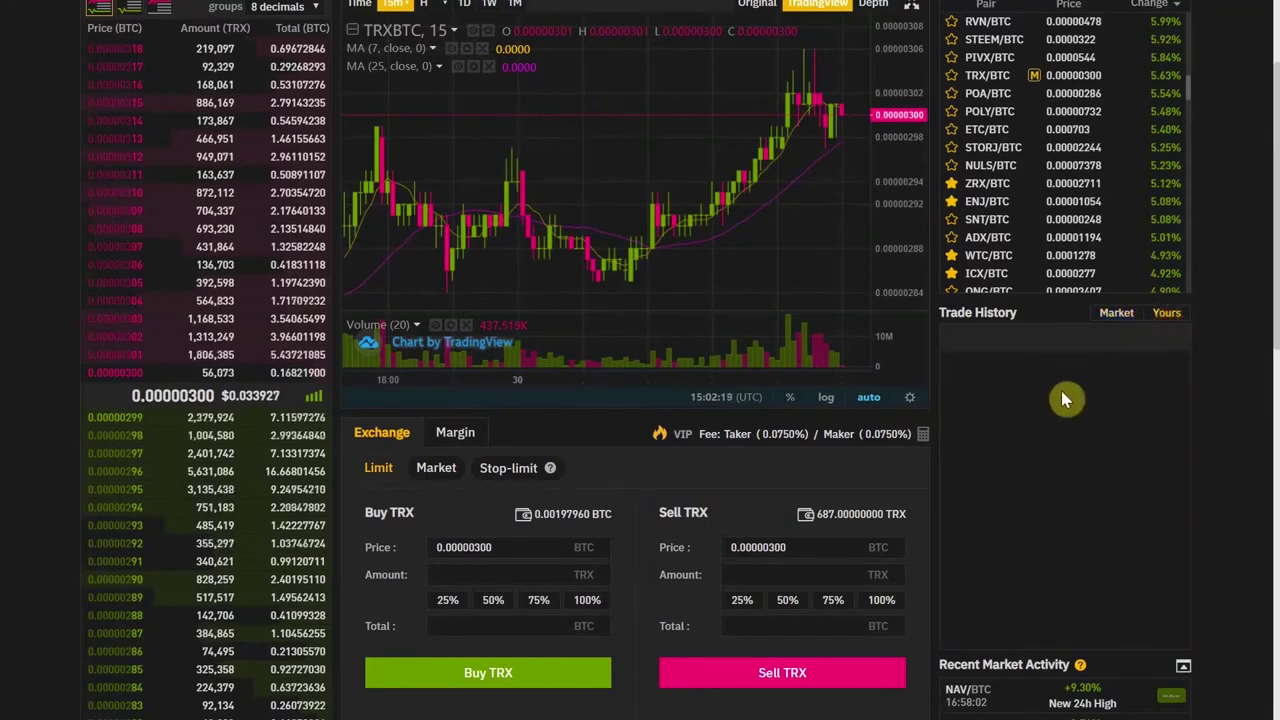
scroll(380, 71, up, 1)
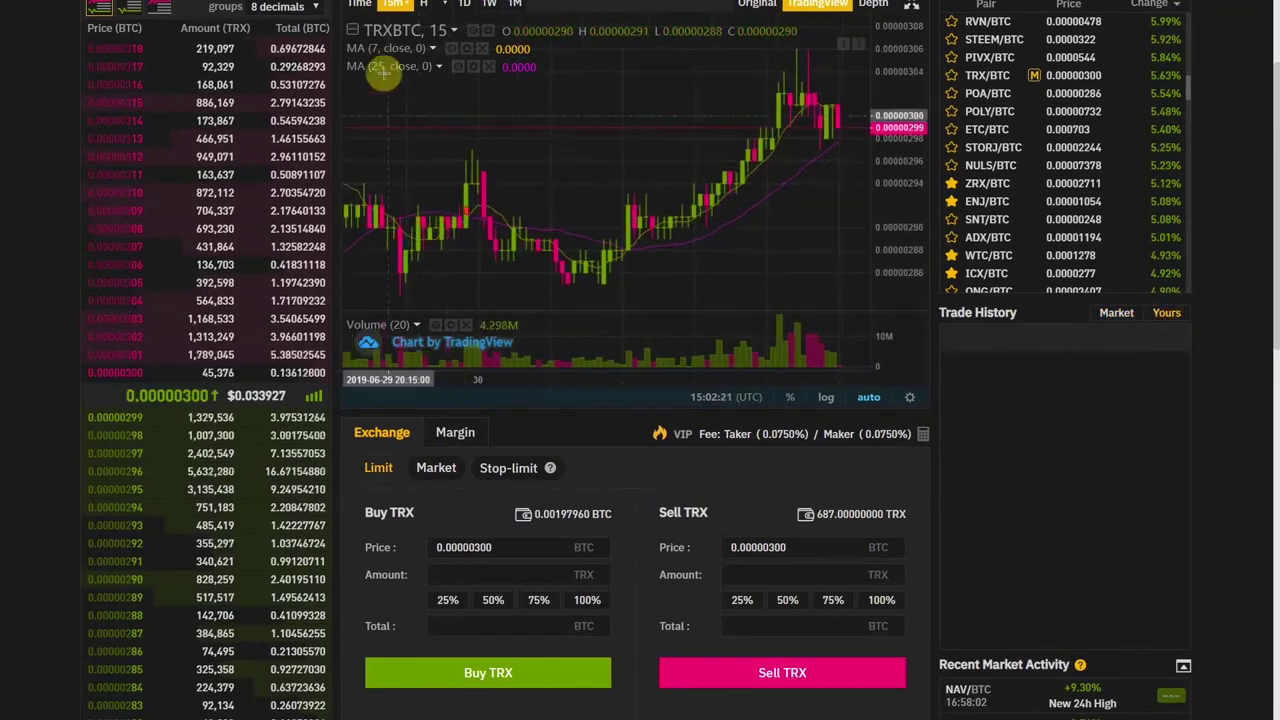
click(1110, 318)
scroll(1020, 510, up, 2)
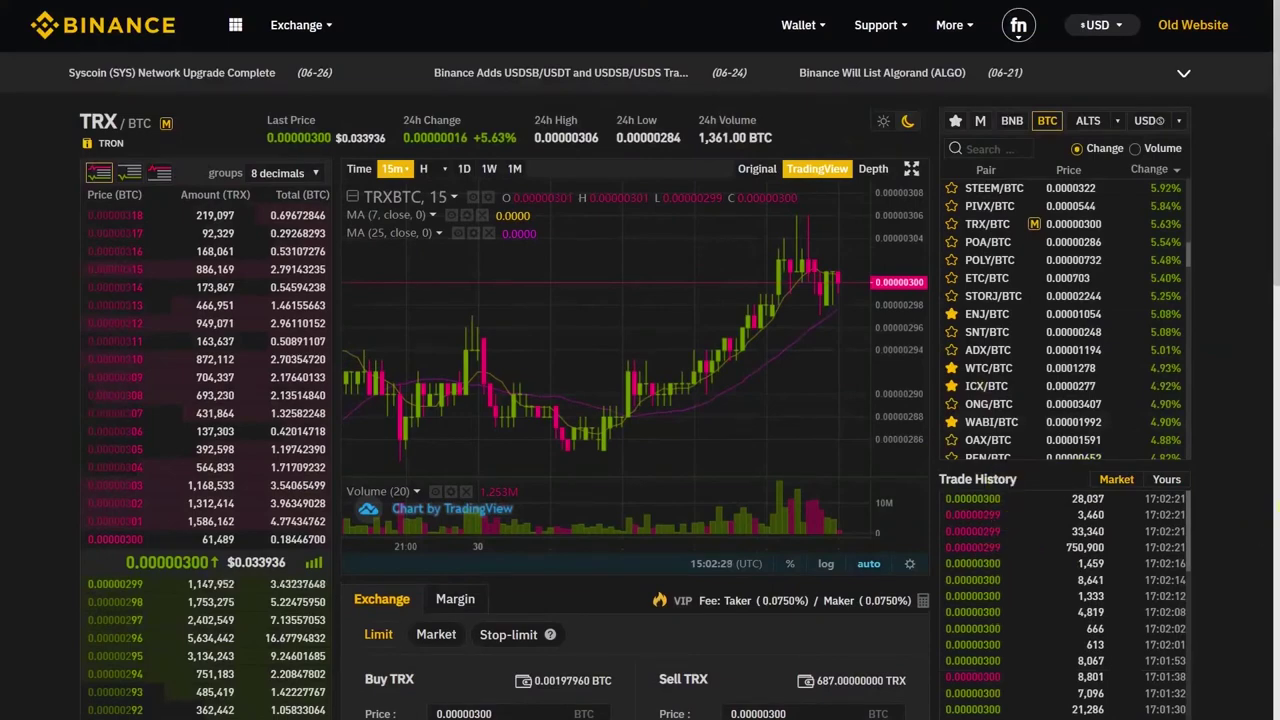
Step: Preview the margin trading section for TRX/BTC, and return to the regular exchange order form
scroll(1240, 507, down, 3)
scroll(1240, 507, up, 2)
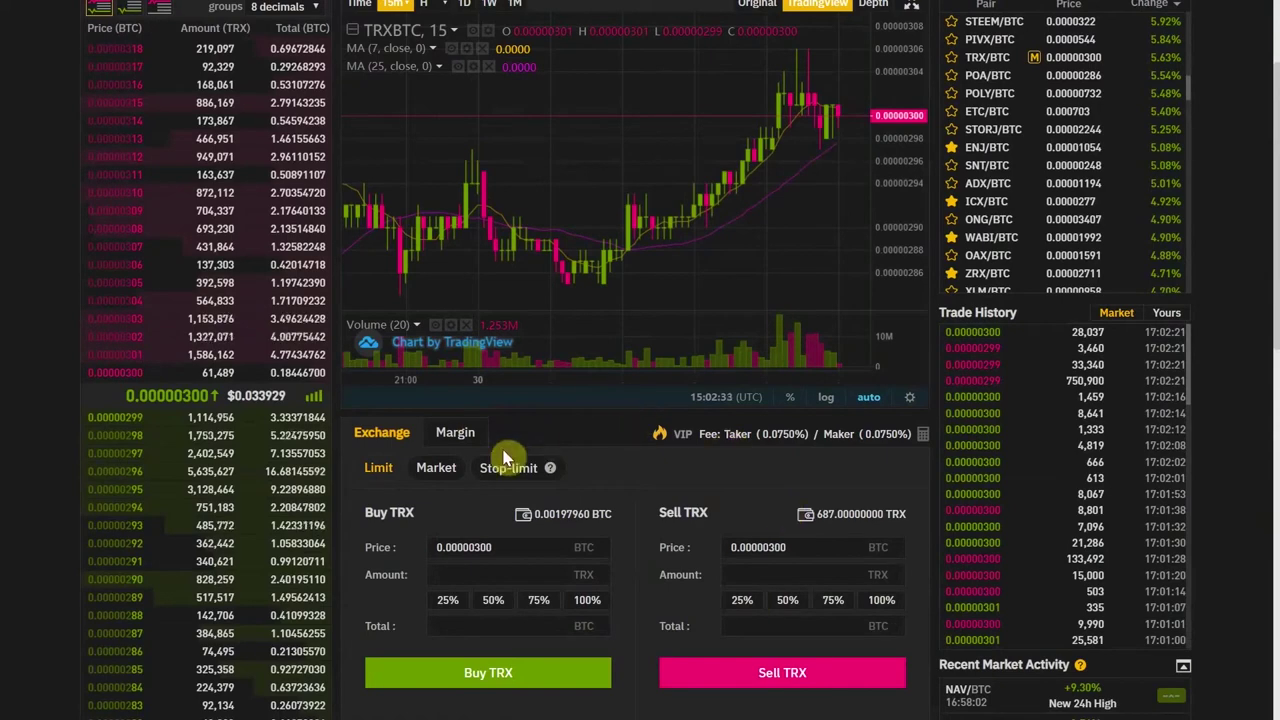
scroll(725, 587, down, 2)
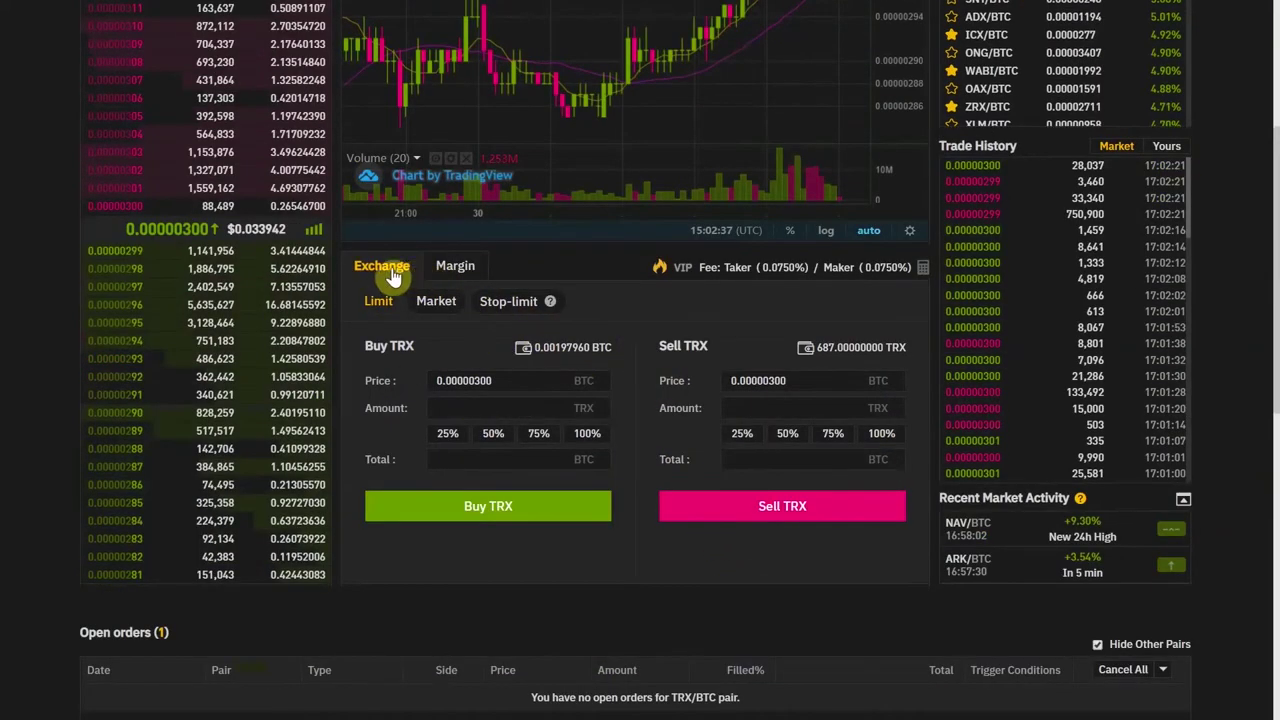
click(445, 273)
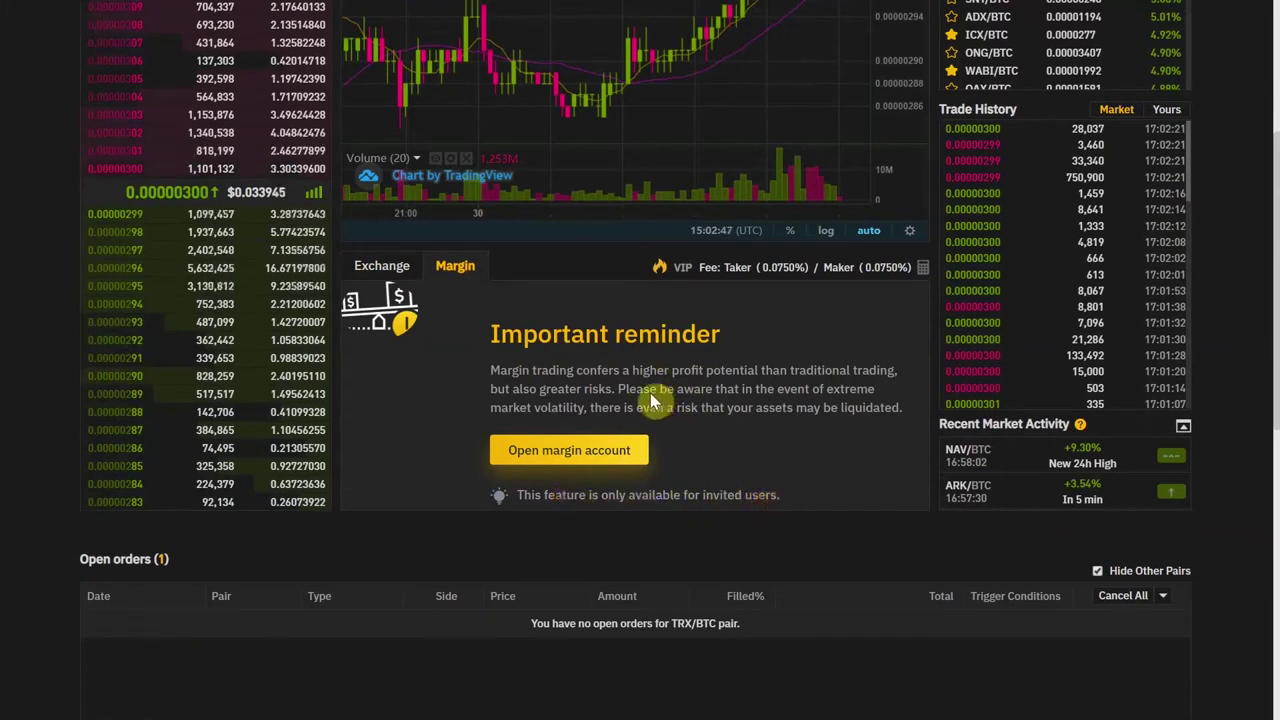
click(372, 265)
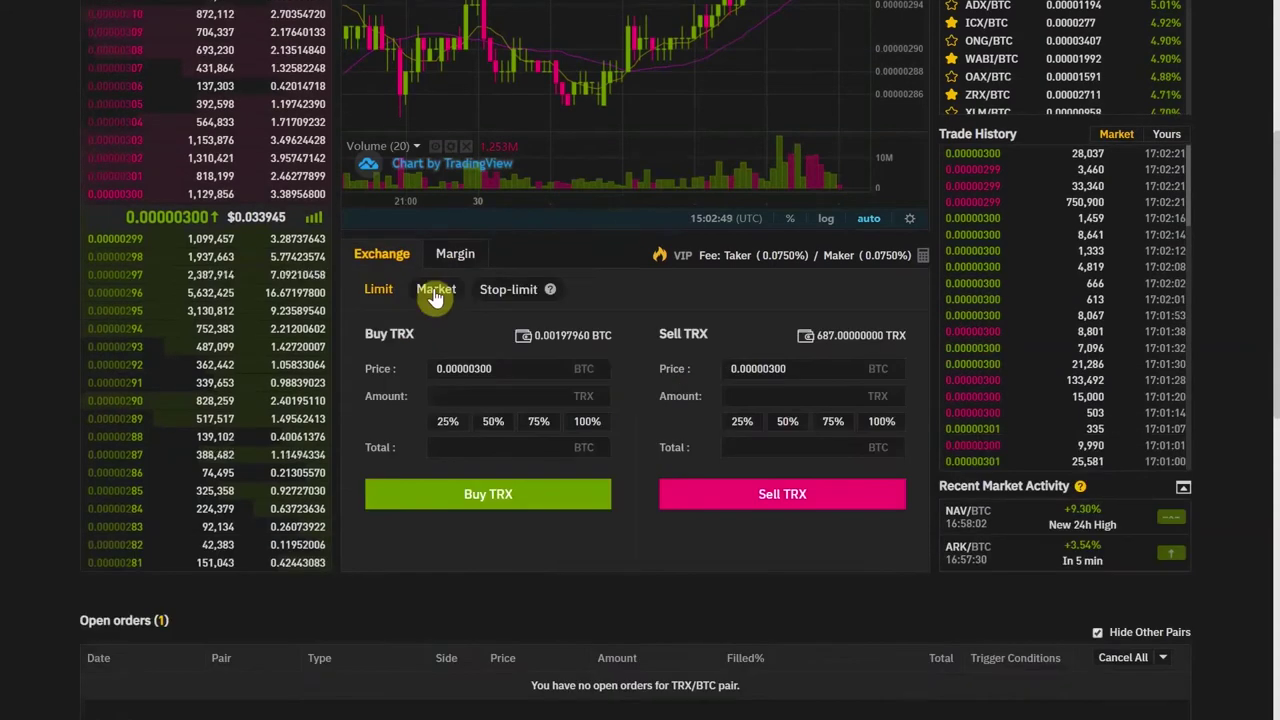
Step: Compare the Market and Stop-limit order forms for TRX, and return to the Limit order form
scroll(490, 300, up, 2)
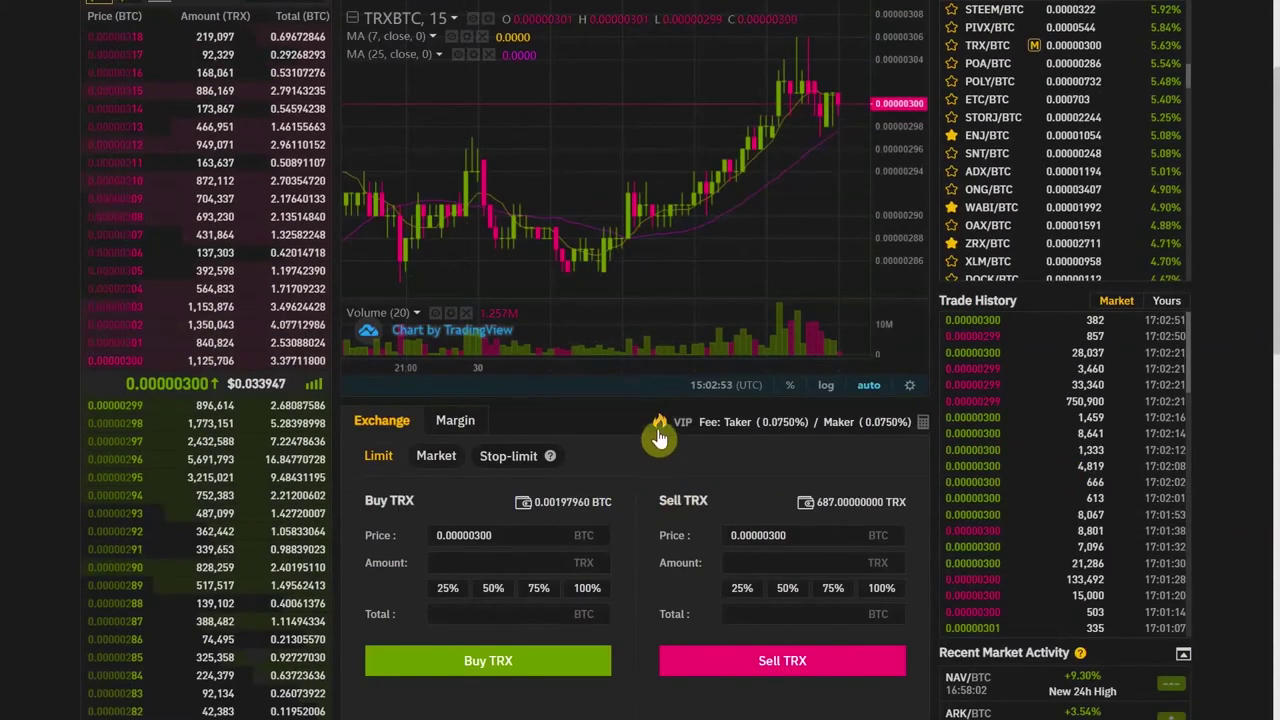
scroll(655, 450, up, 2)
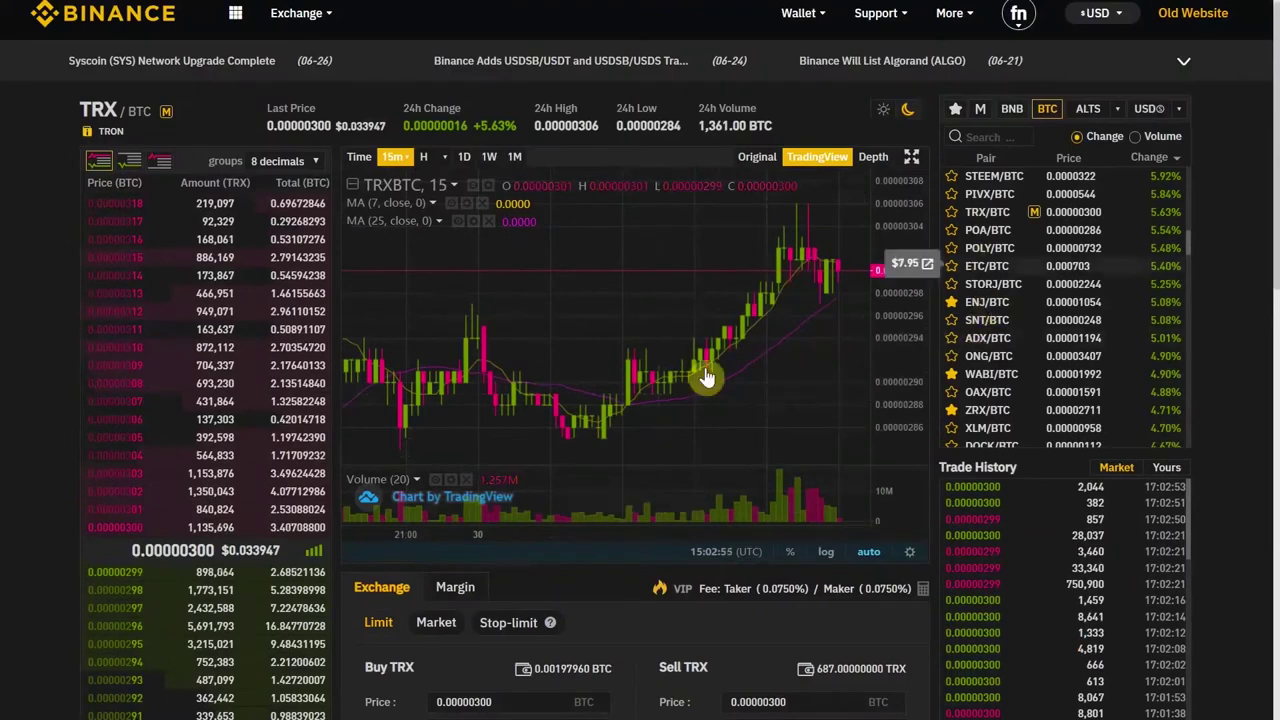
scroll(714, 394, down, 1)
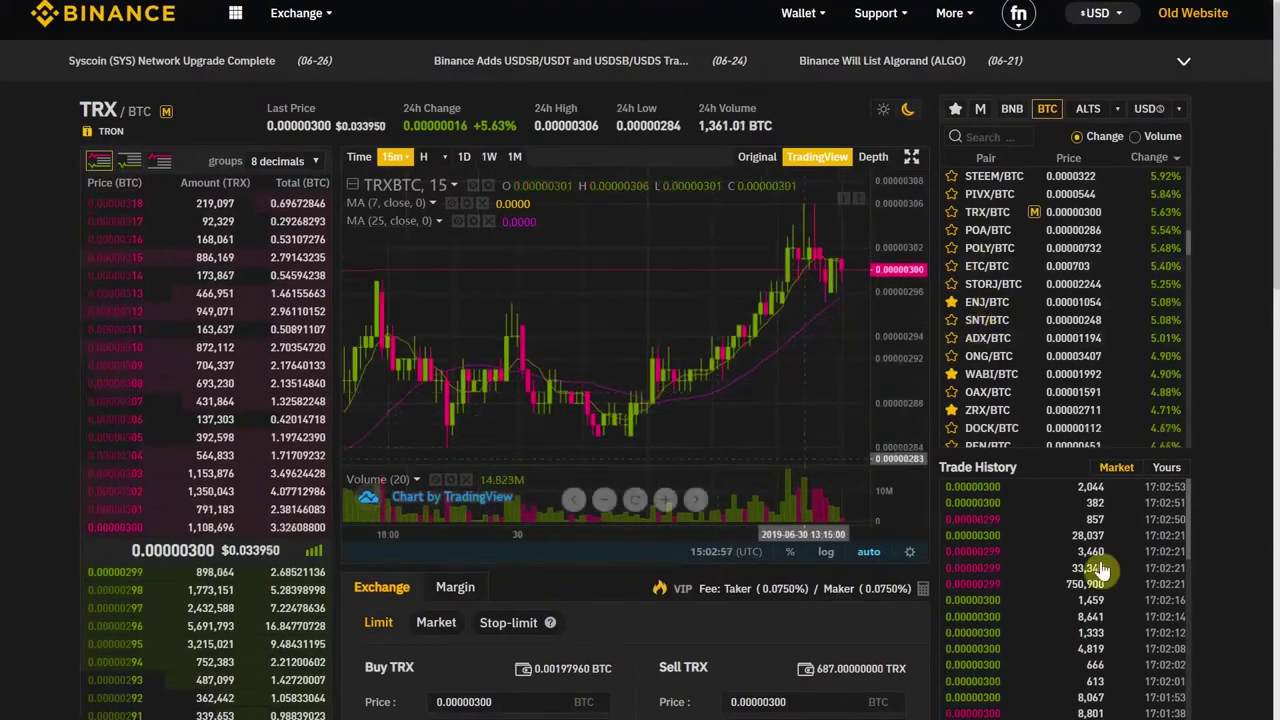
scroll(1012, 570, down, 3)
scroll(921, 641, down, 4)
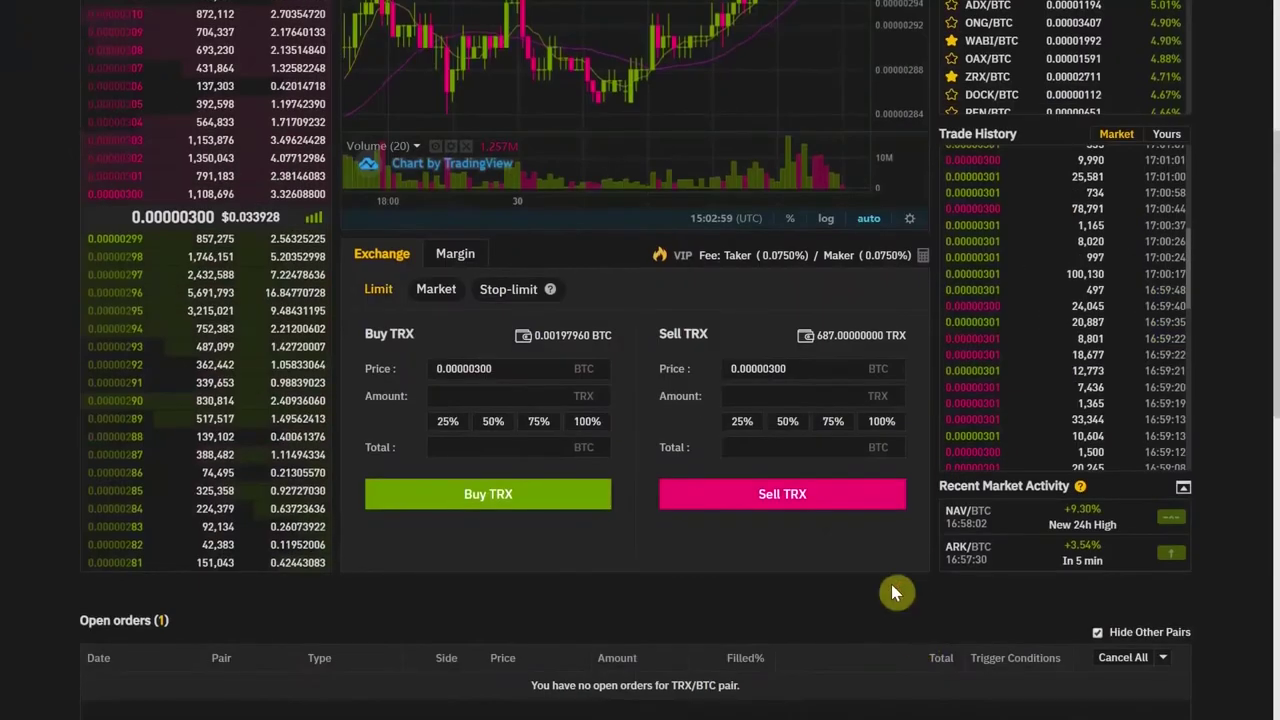
mouse_move(655, 275)
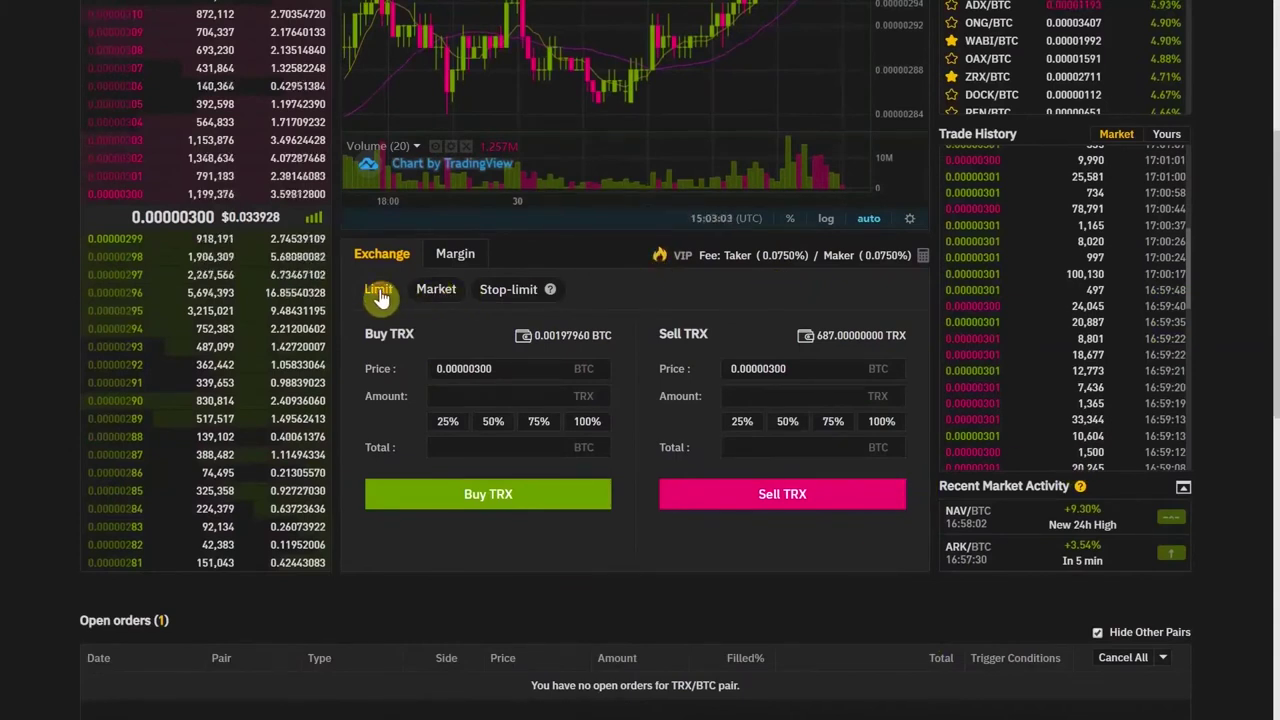
click(435, 292)
click(495, 291)
click(375, 296)
click(502, 295)
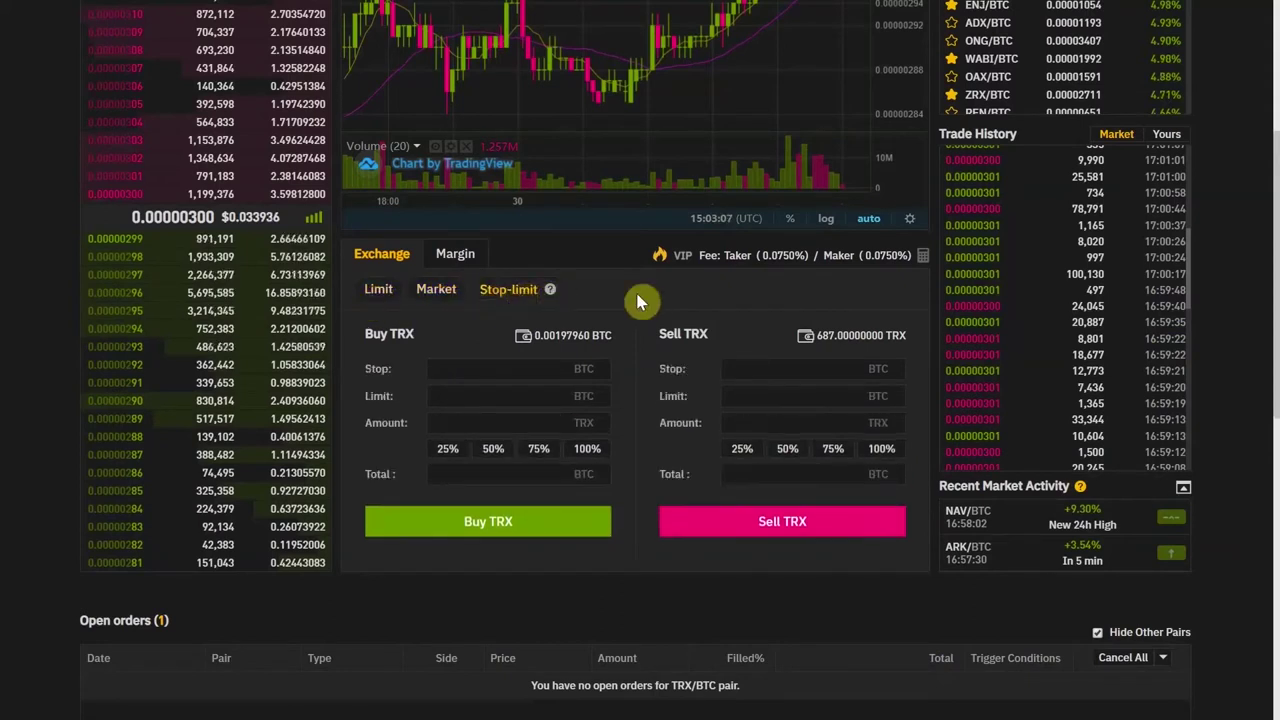
click(396, 306)
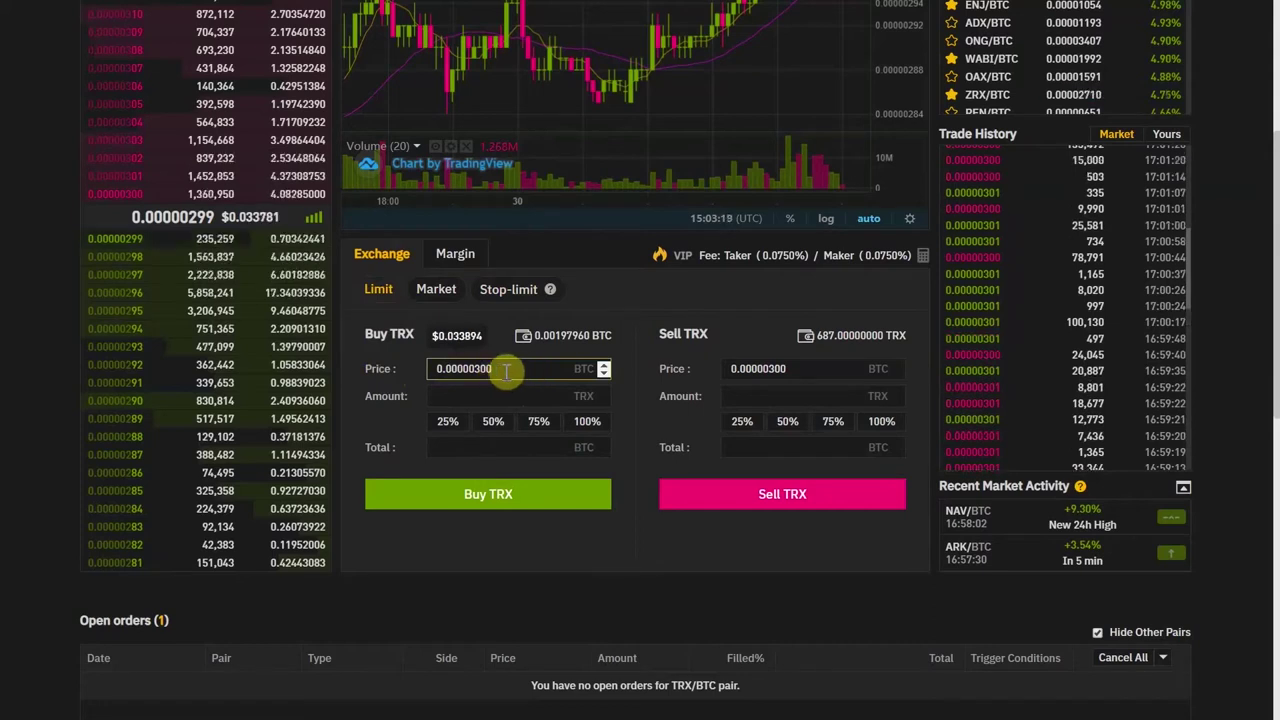
Step: Set the amount of the TRX limit buy order to 1000
click(403, 340)
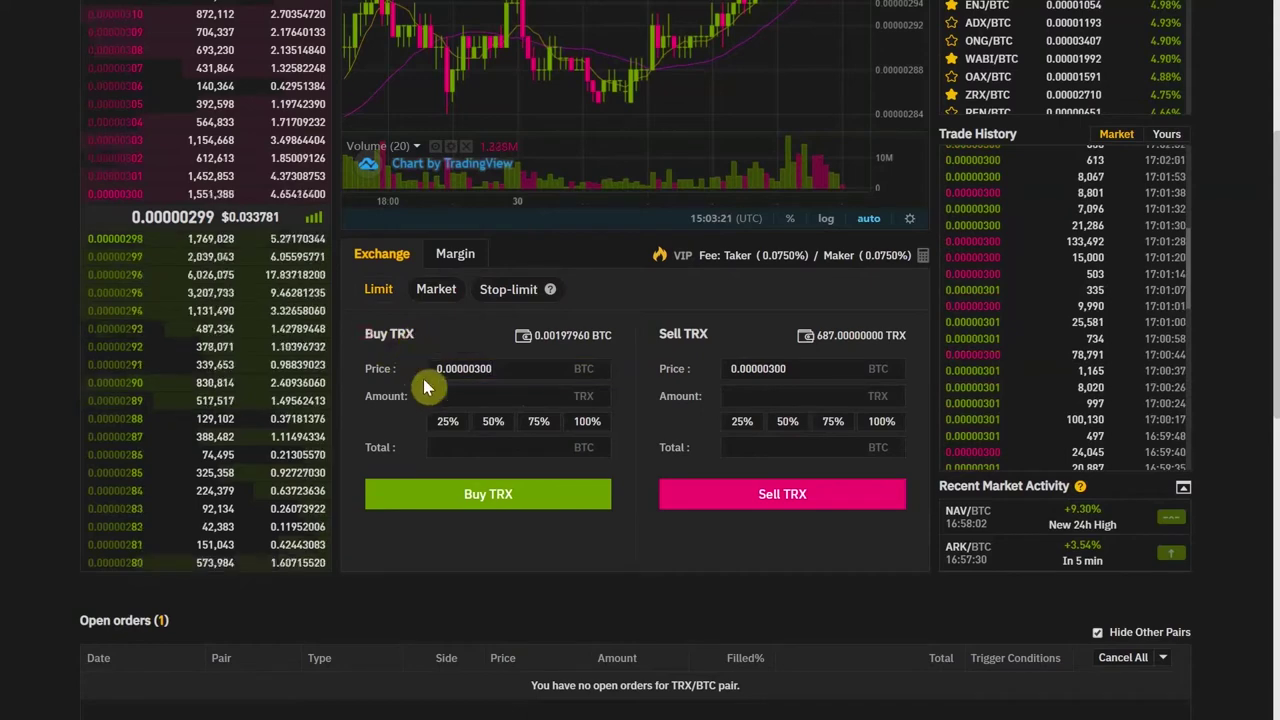
click(457, 397)
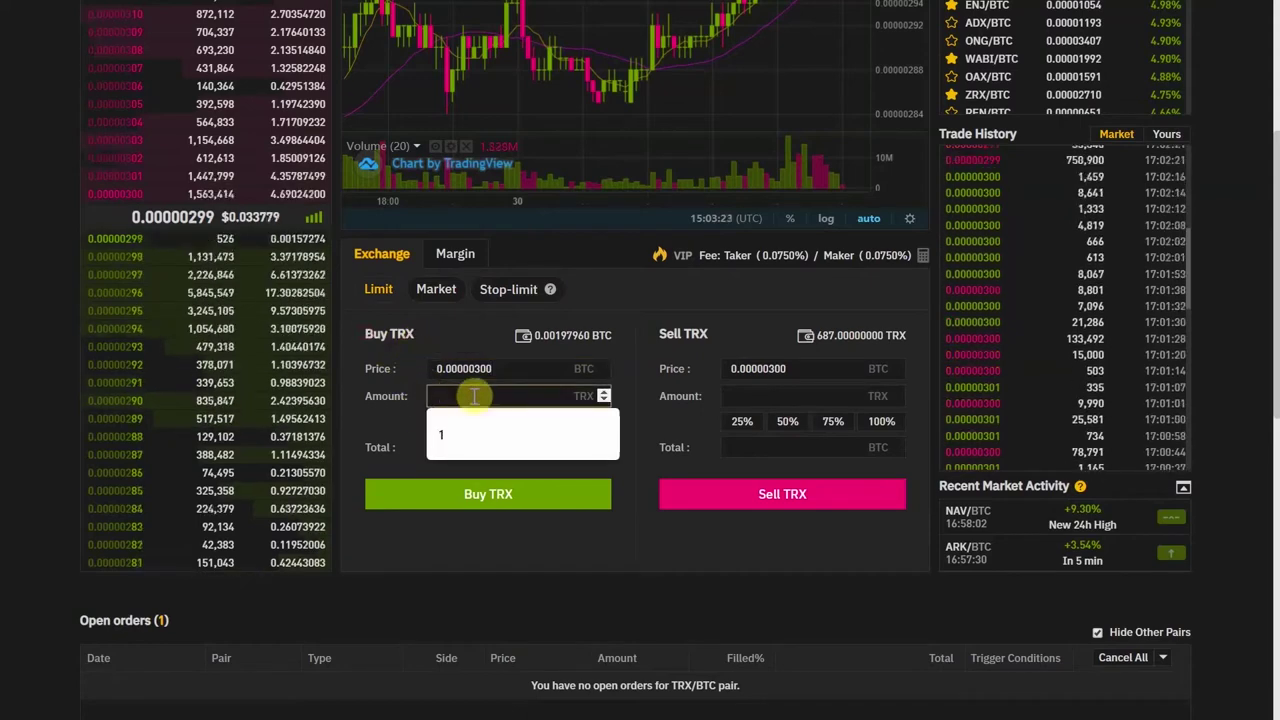
text(1000)
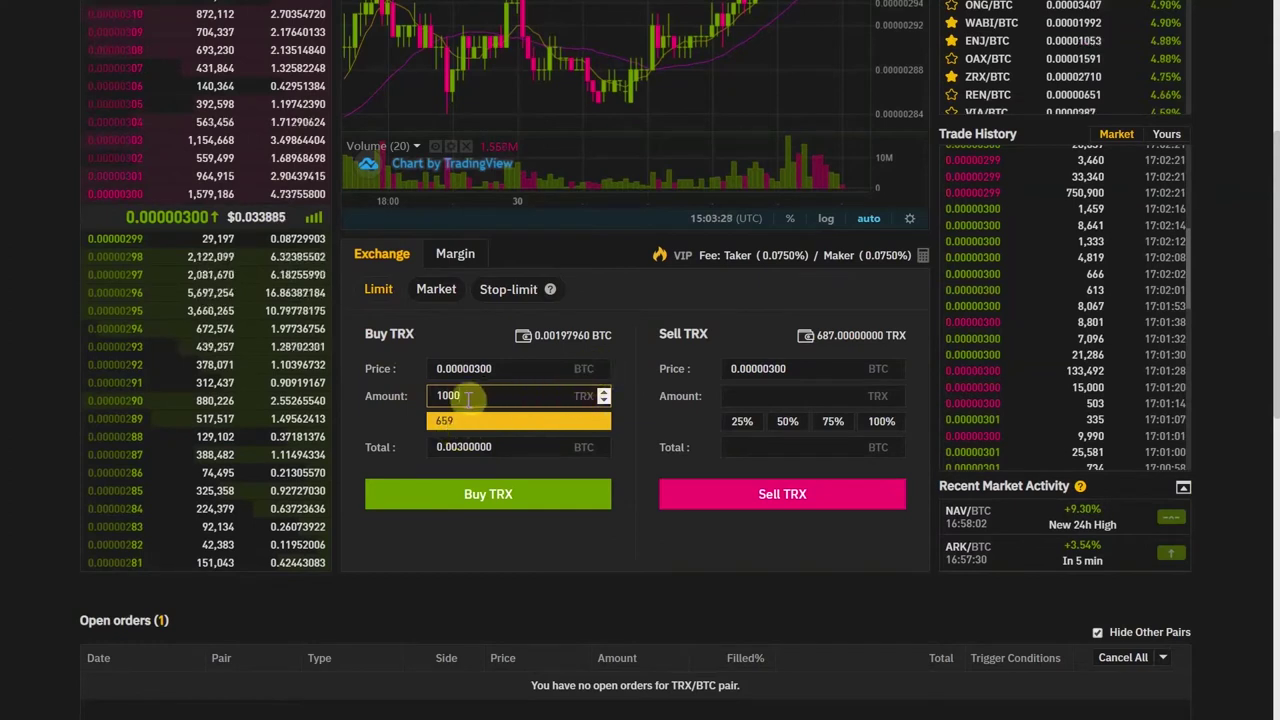
Step: Try filling the TRX buy amount with 25%, 50%, 75% and 100% of the available BTC balance
click(450, 434)
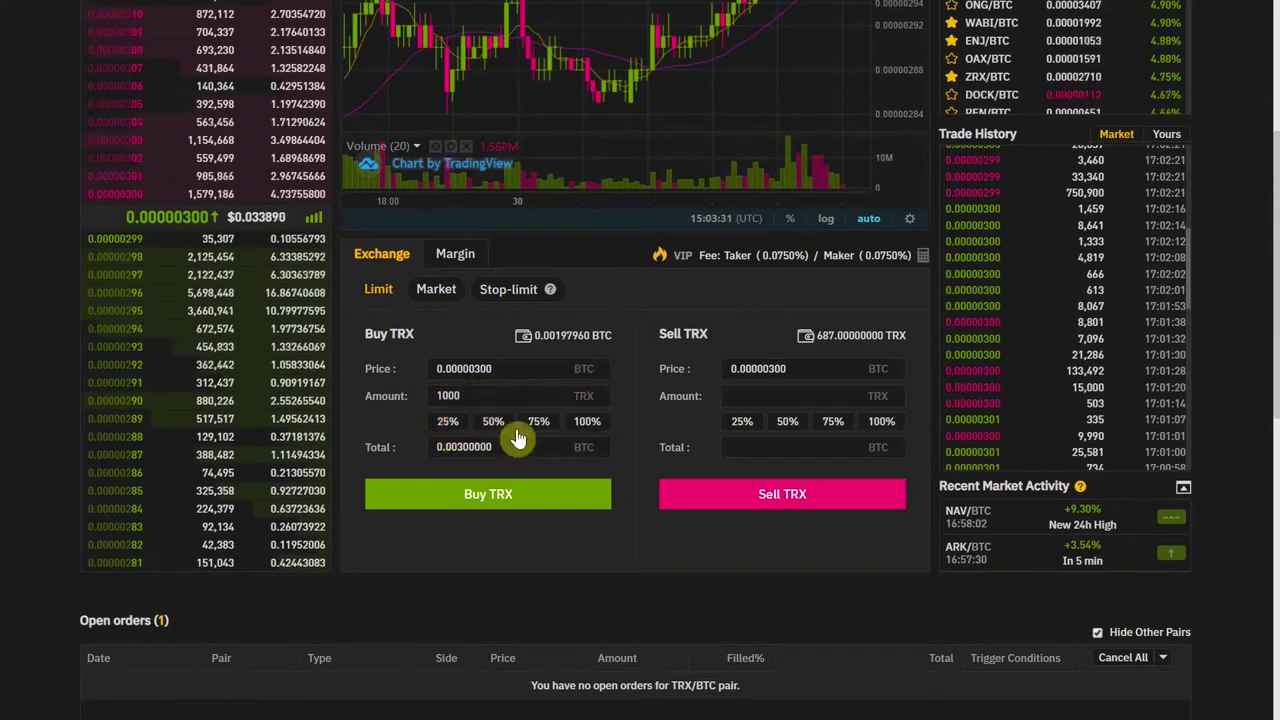
click(586, 424)
click(536, 424)
click(492, 424)
click(450, 424)
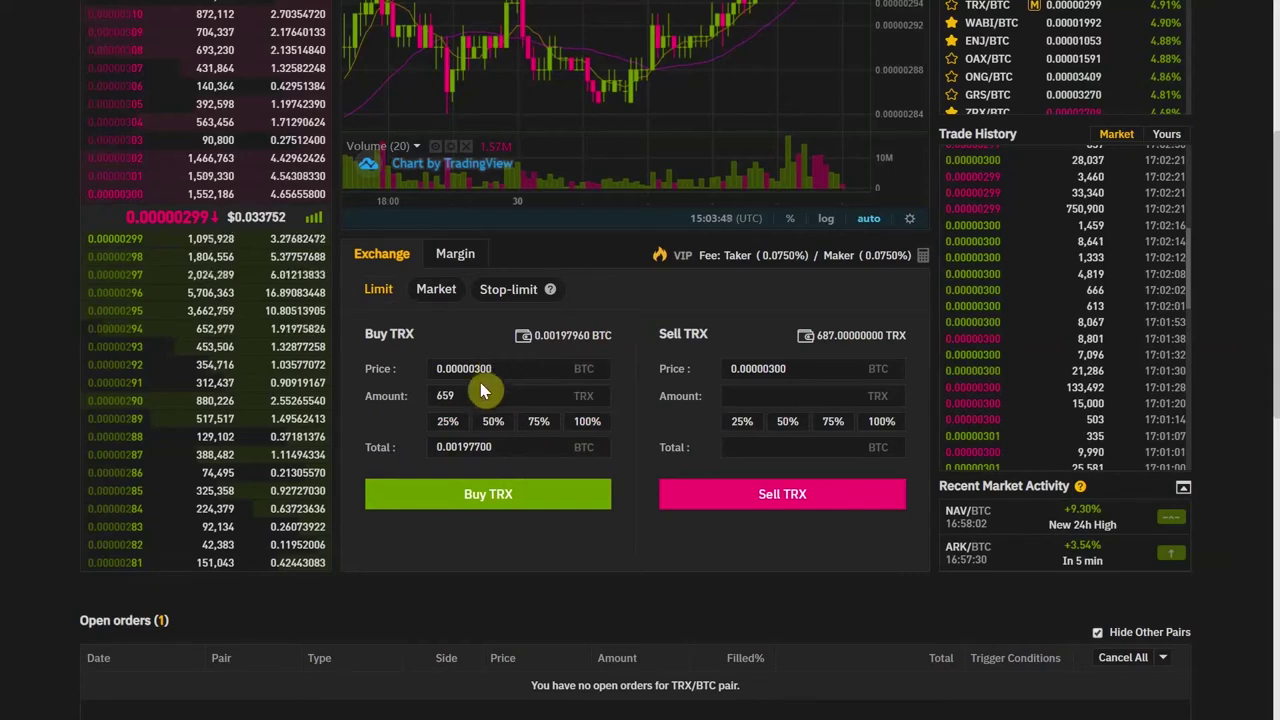
Step: Review the sell and buy orders in the order book and fill in the 0.00000292 BTC price from the buy side
scroll(480, 392, up, 2)
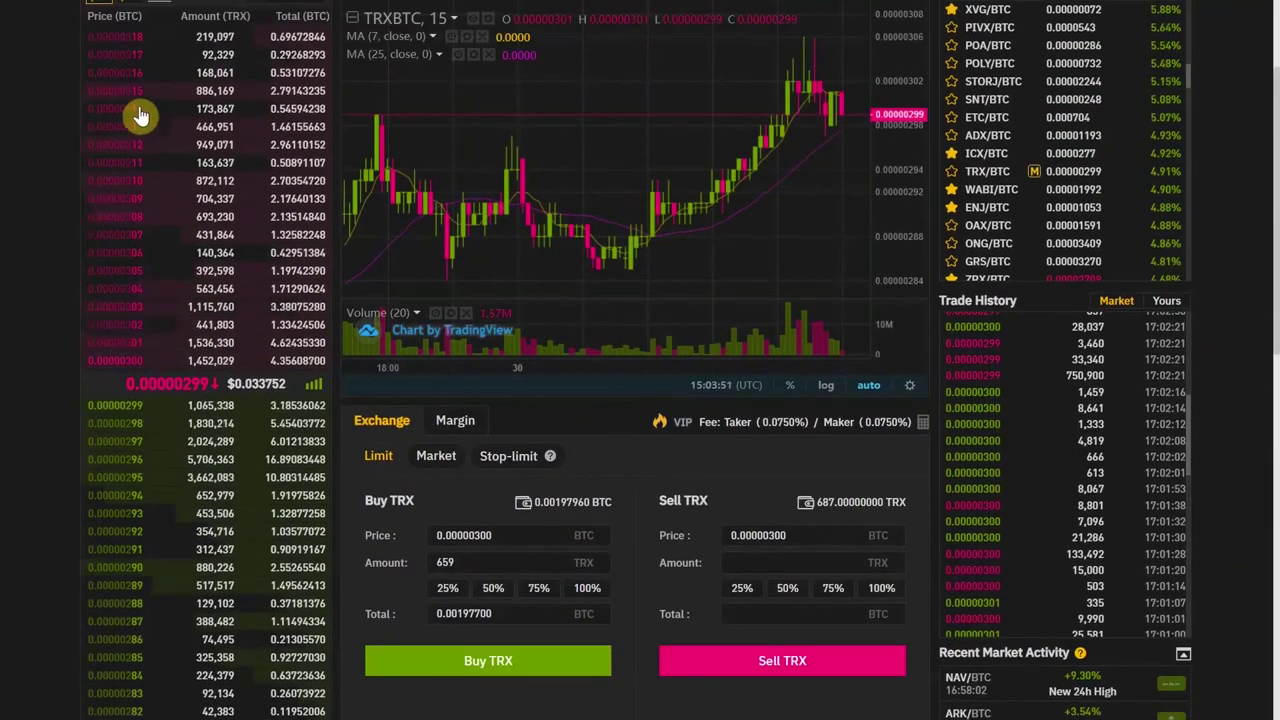
scroll(147, 634, down, 2)
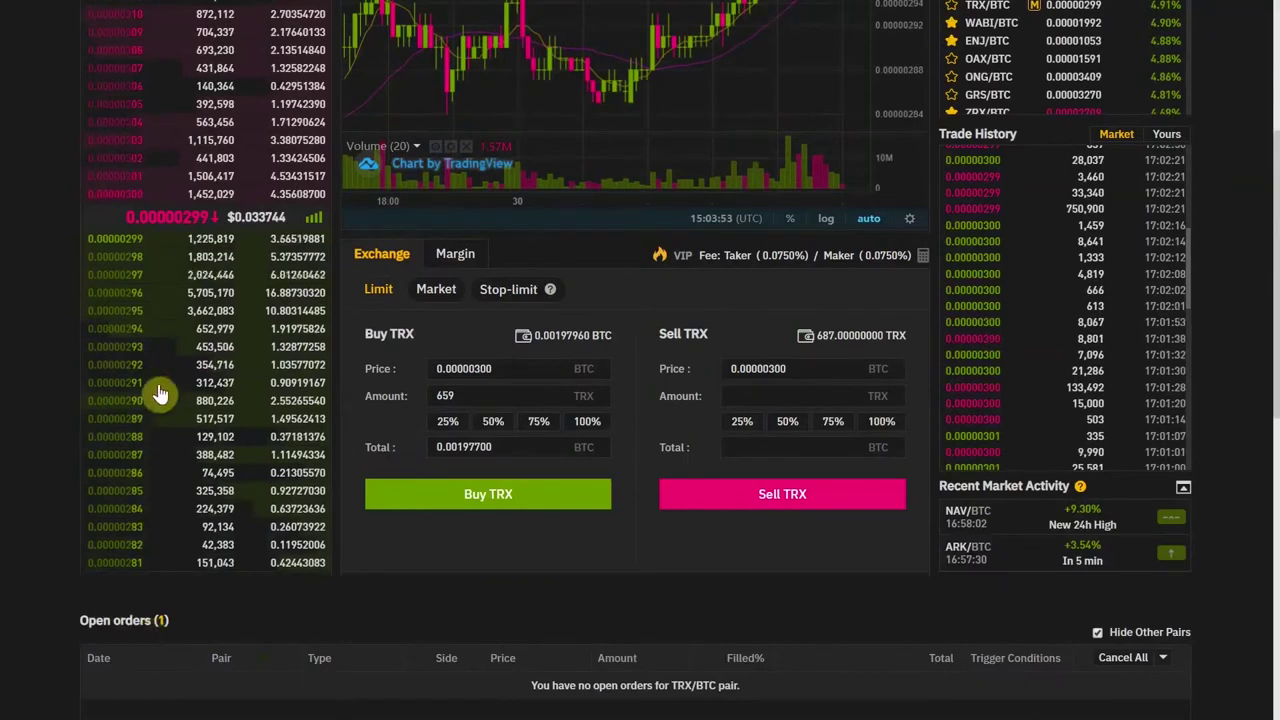
scroll(160, 395, up, 2)
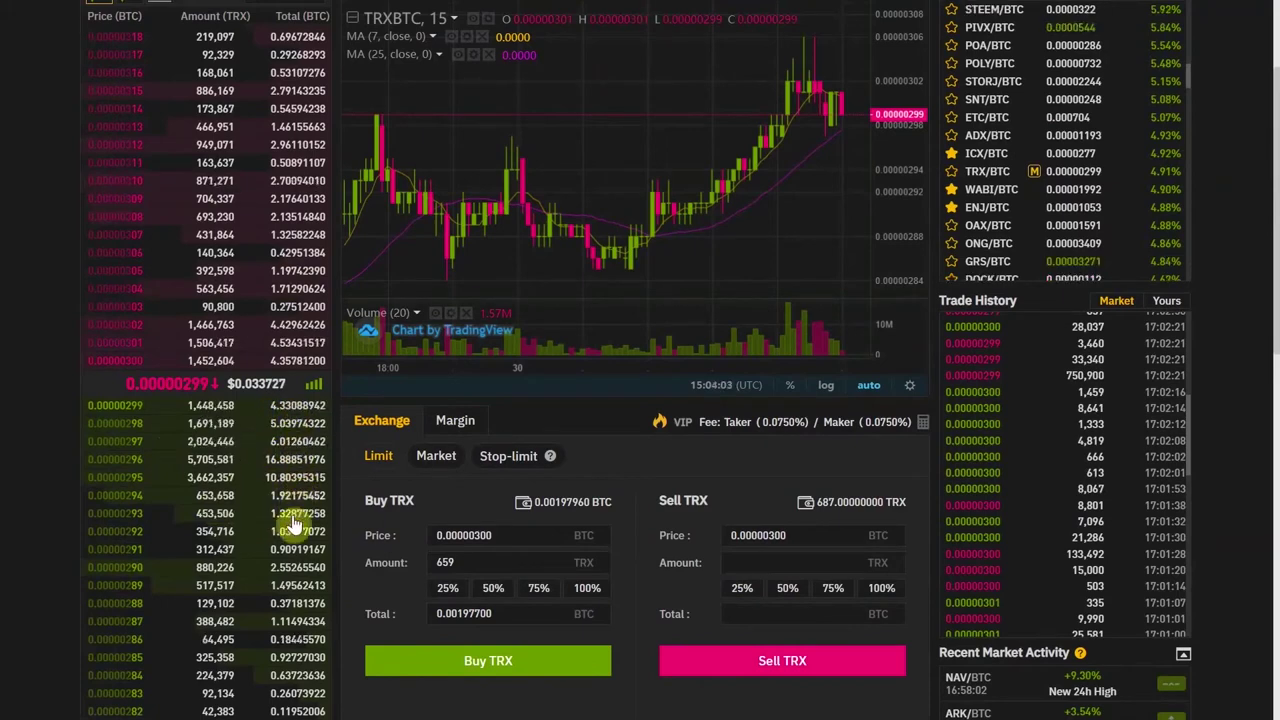
click(131, 536)
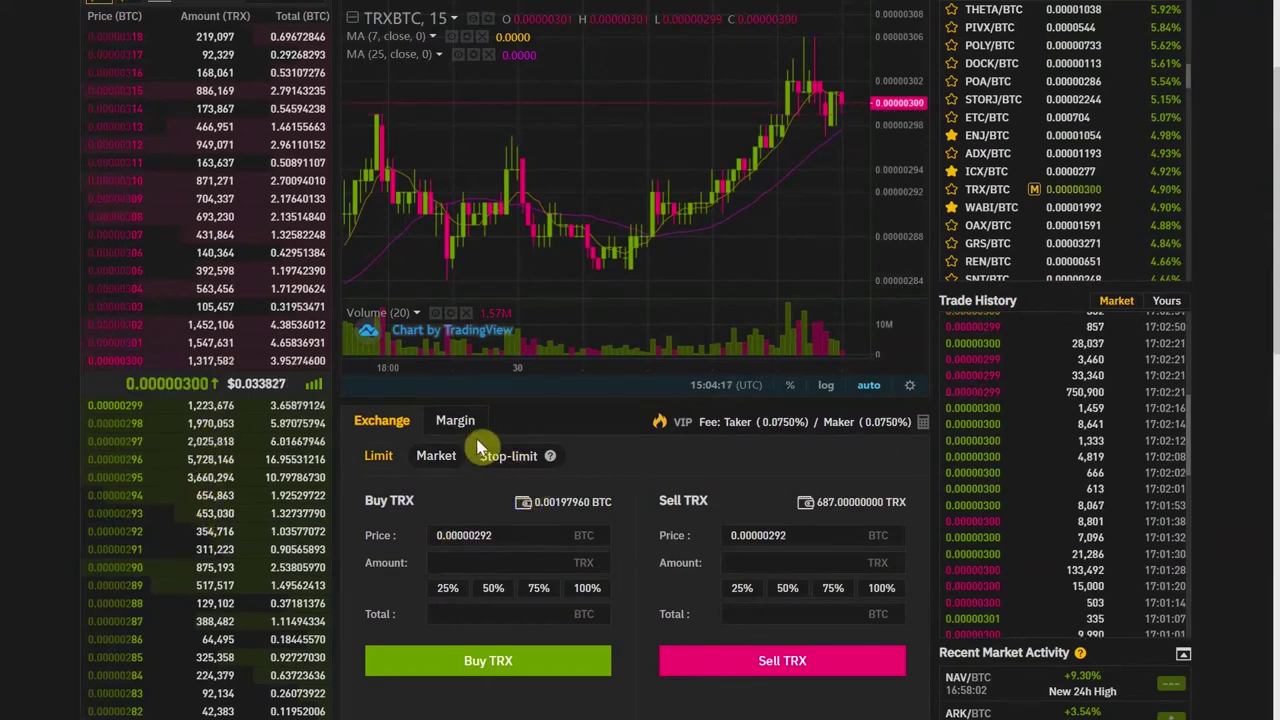
Step: Examine the TRX/BTC depth chart over wider and narrower price ranges, and return to the TradingView chart
scroll(834, 177, up, 3)
scroll(903, 209, up, 2)
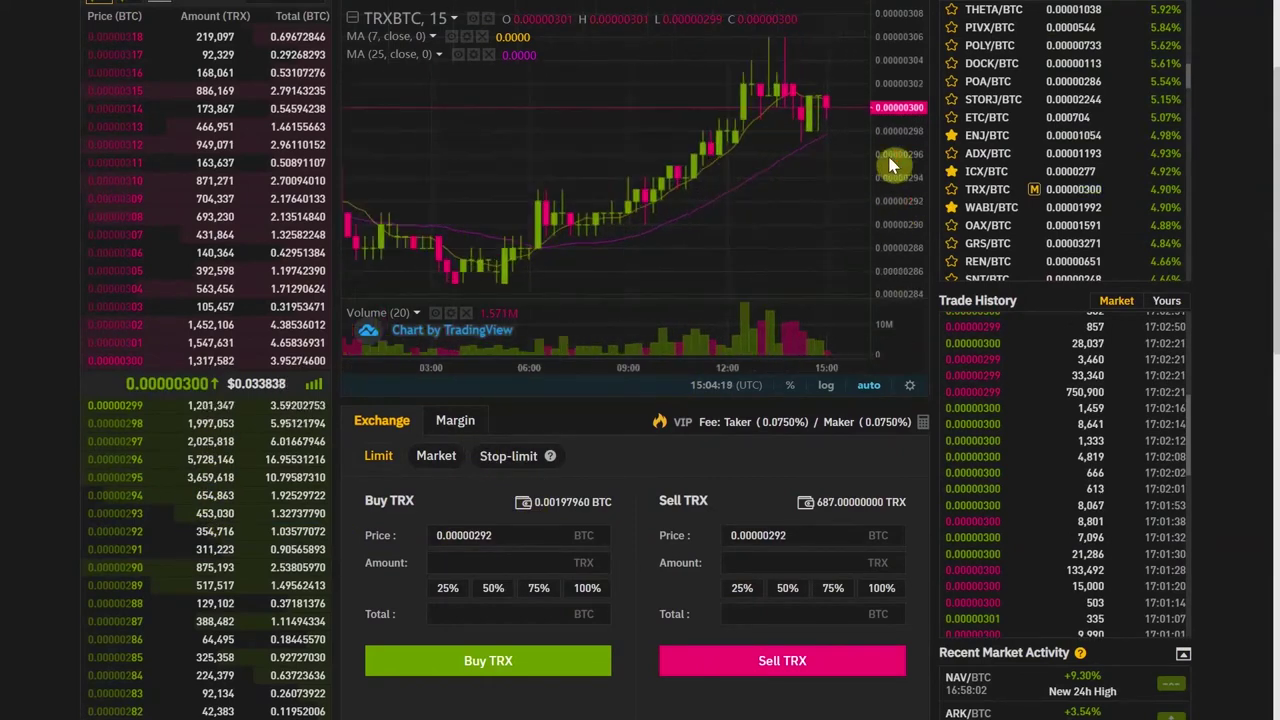
scroll(660, 395, up, 2)
click(872, 169)
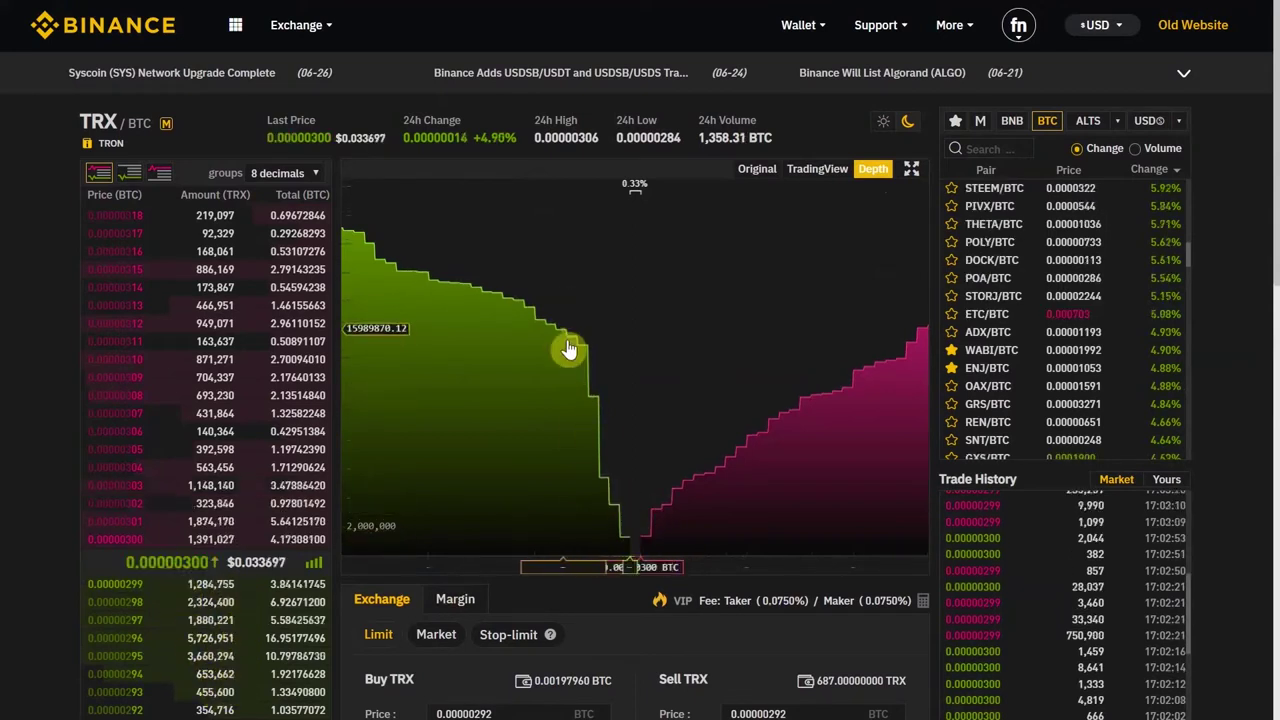
scroll(606, 405, down, 2)
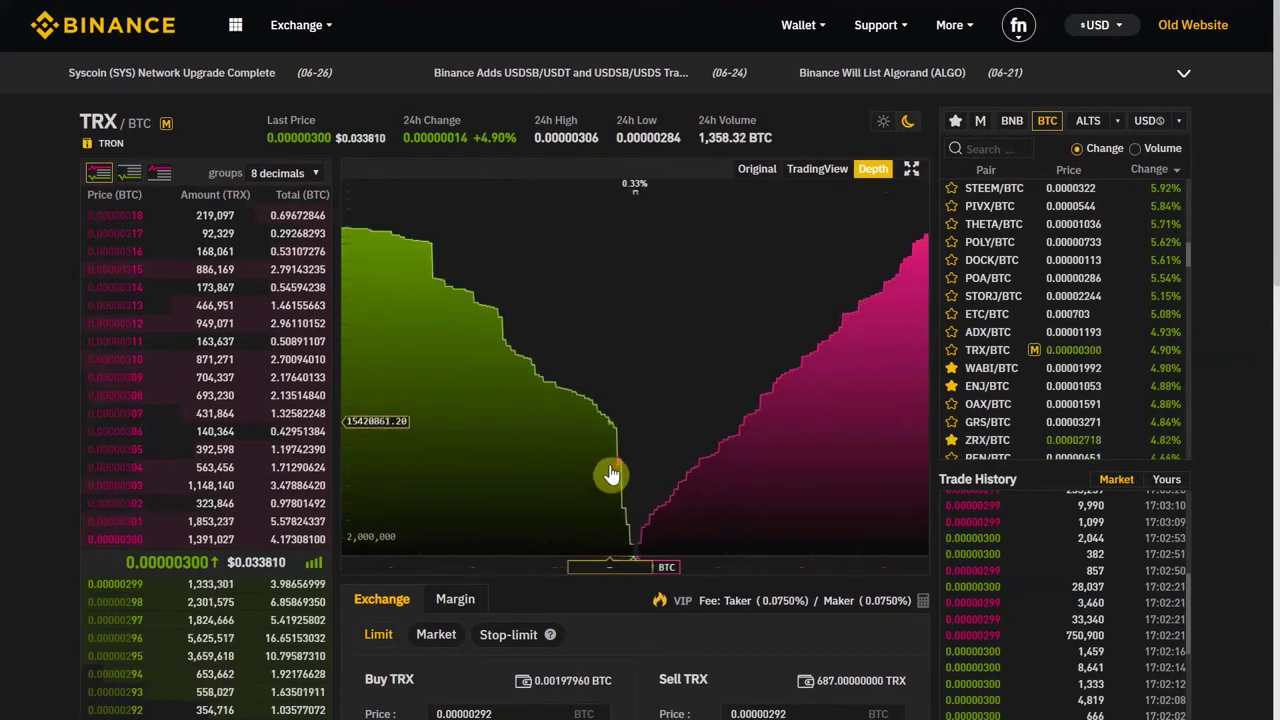
scroll(612, 440, down, 2)
scroll(606, 515, up, 1)
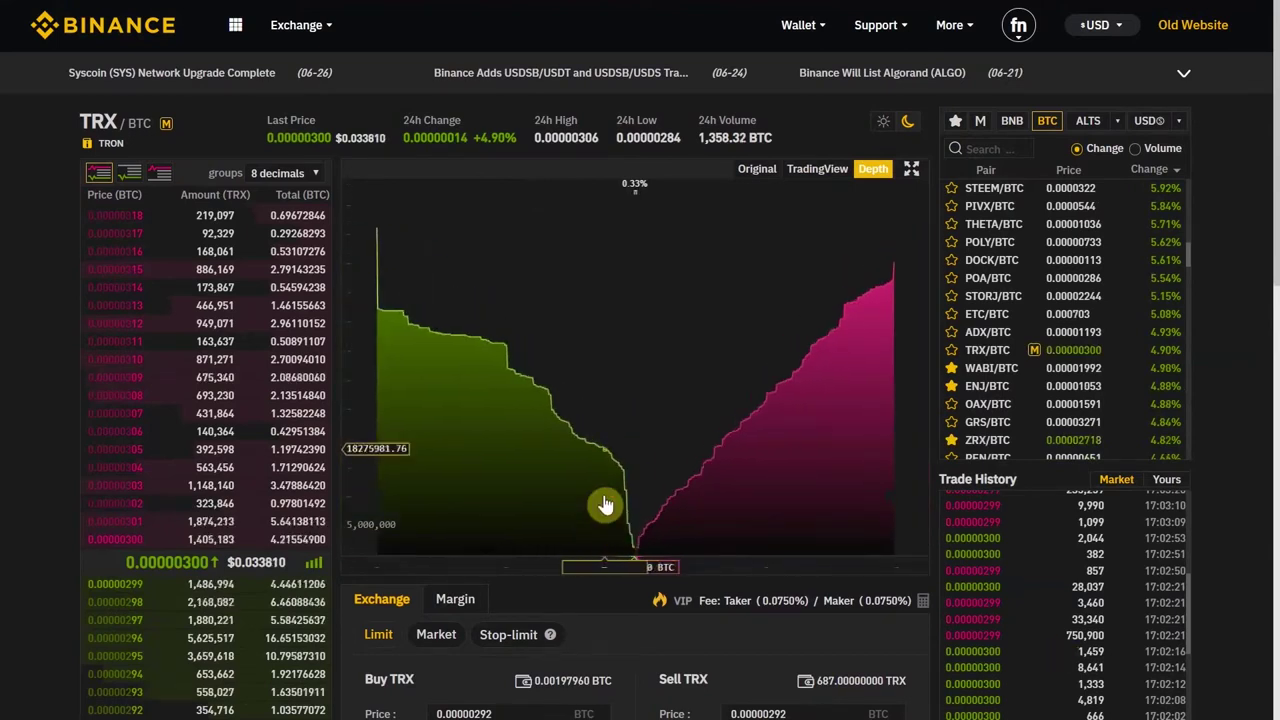
scroll(606, 505, up, 2)
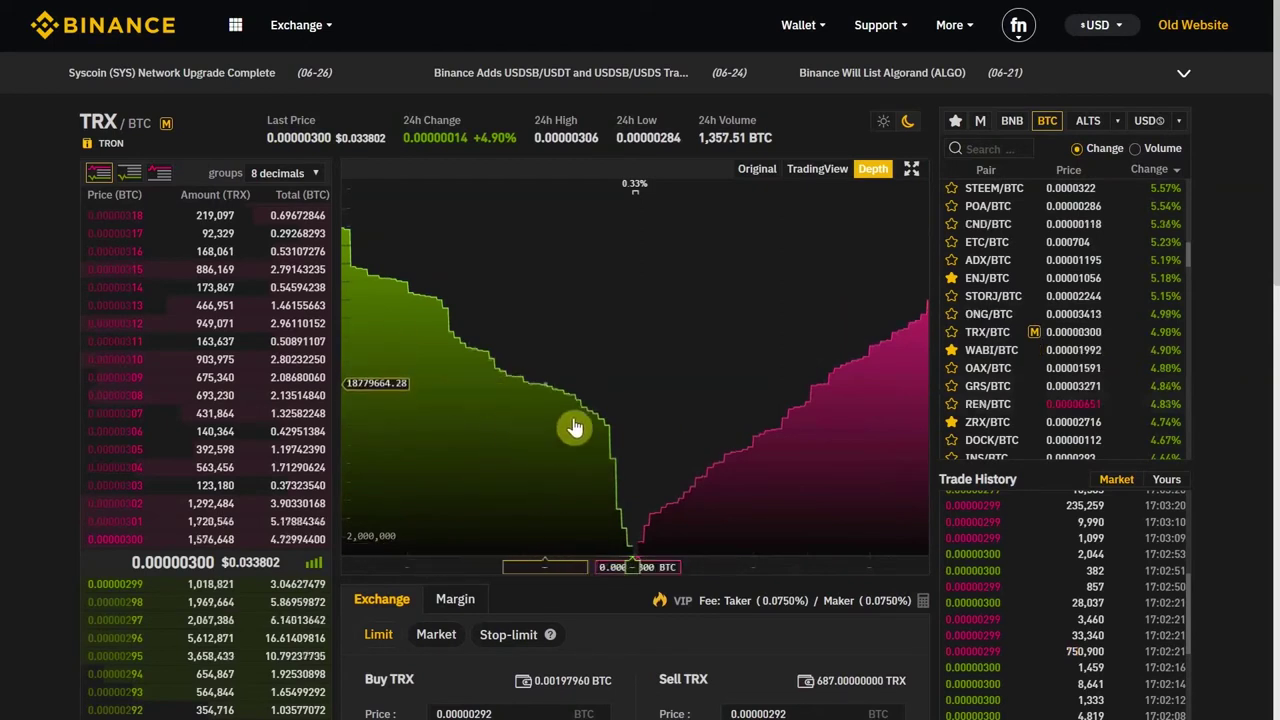
click(812, 169)
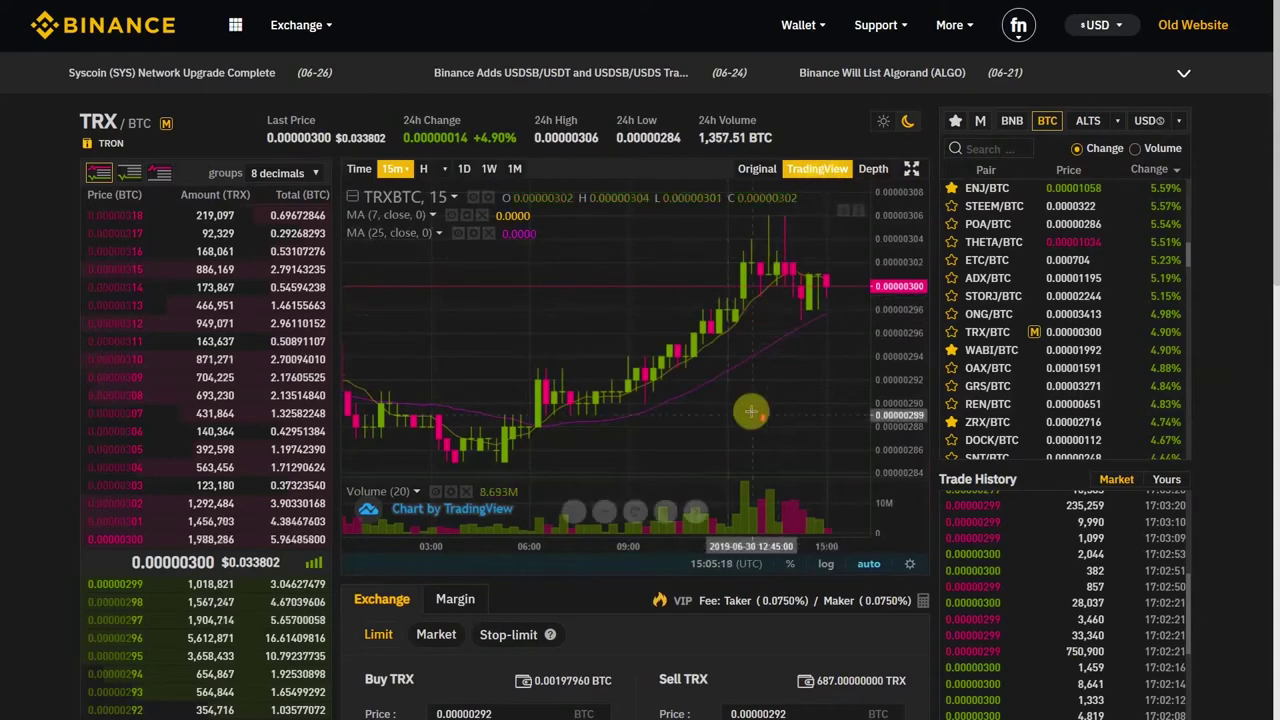
Step: Compare the Market order form with the Limit order form for TRX/BTC, and return to the Limit form
scroll(831, 409, down, 2)
scroll(935, 481, down, 3)
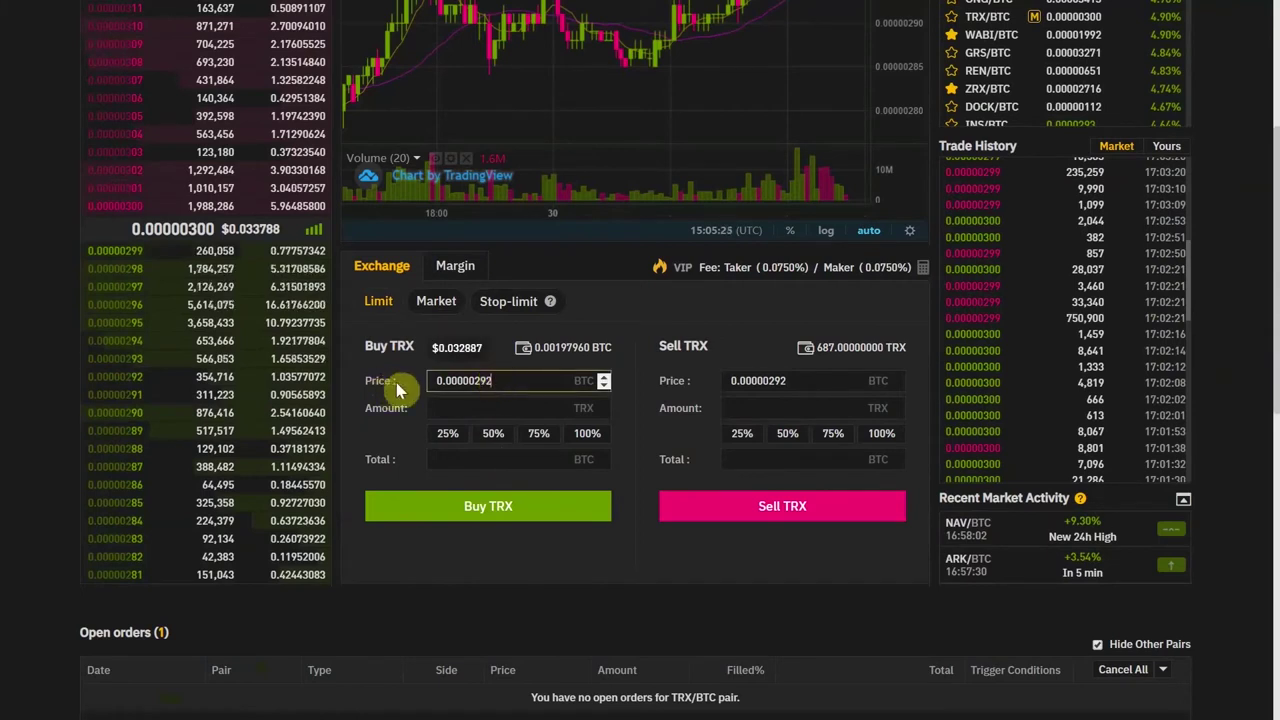
click(428, 312)
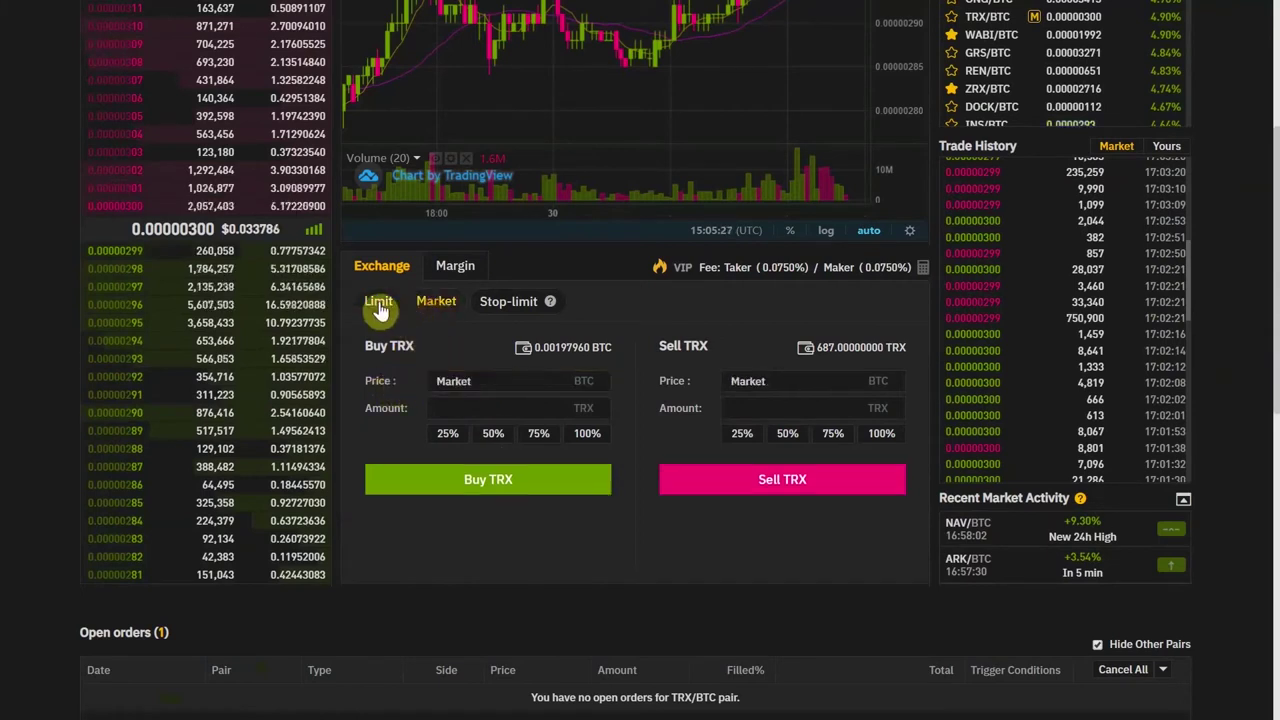
click(378, 304)
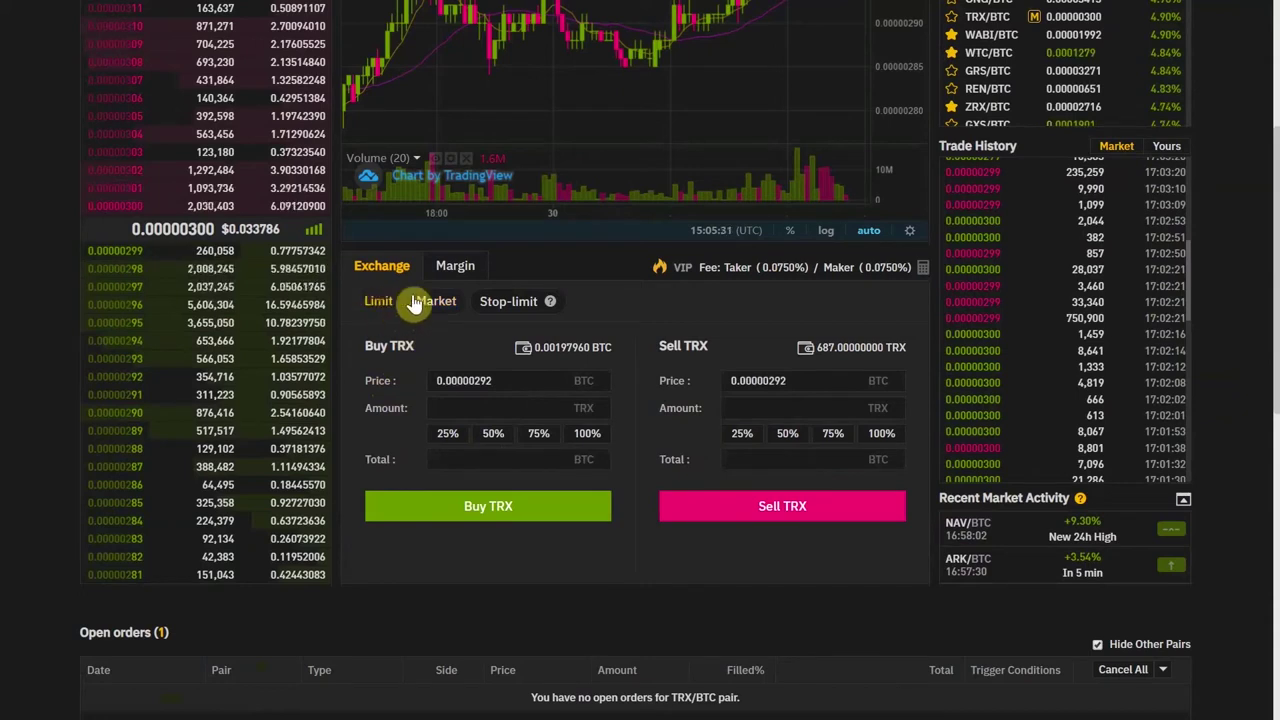
click(430, 300)
click(379, 307)
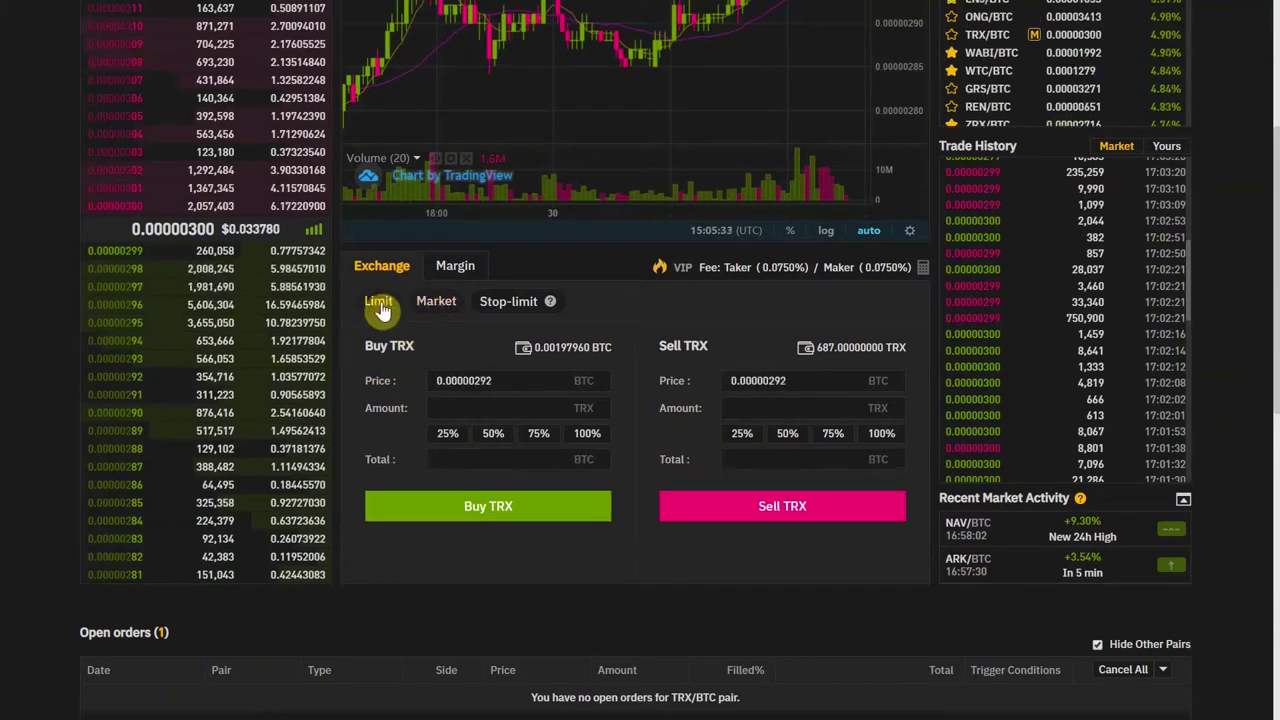
Step: Place a limit order to buy 677 TRX at 0.00000292 BTC, using 100% of the available BTC balance
click(471, 386)
click(432, 407)
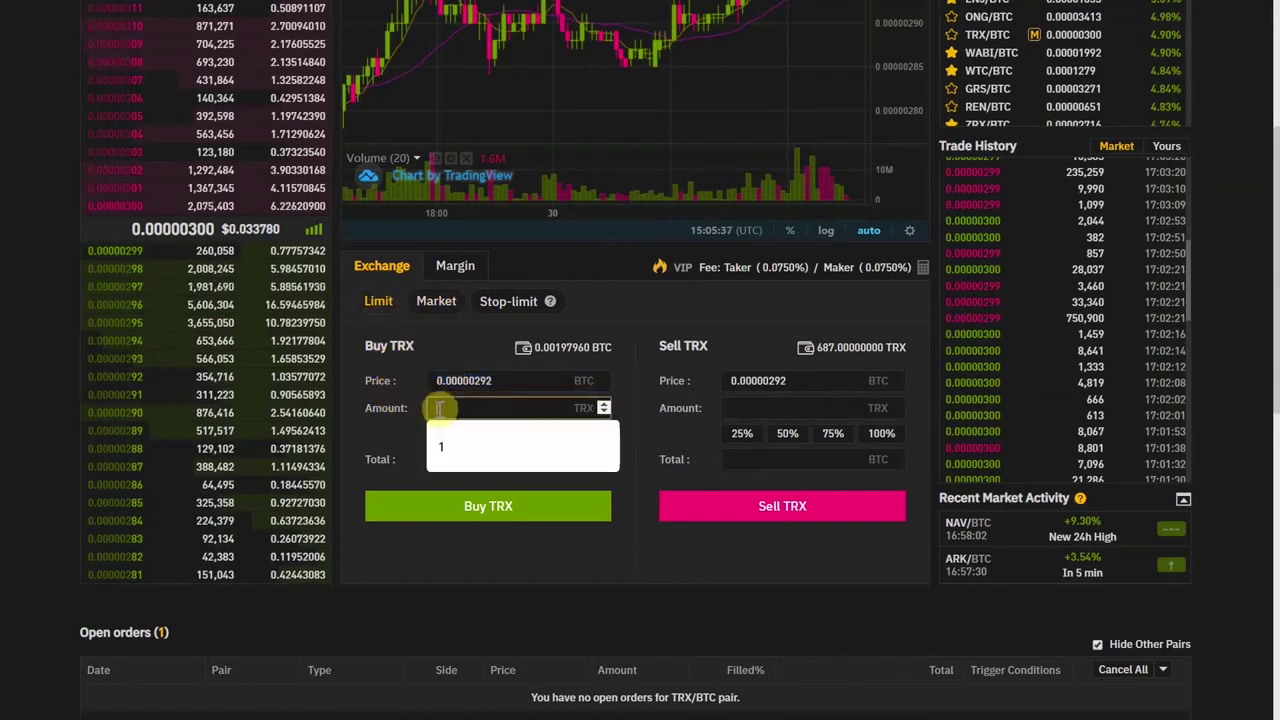
click(437, 459)
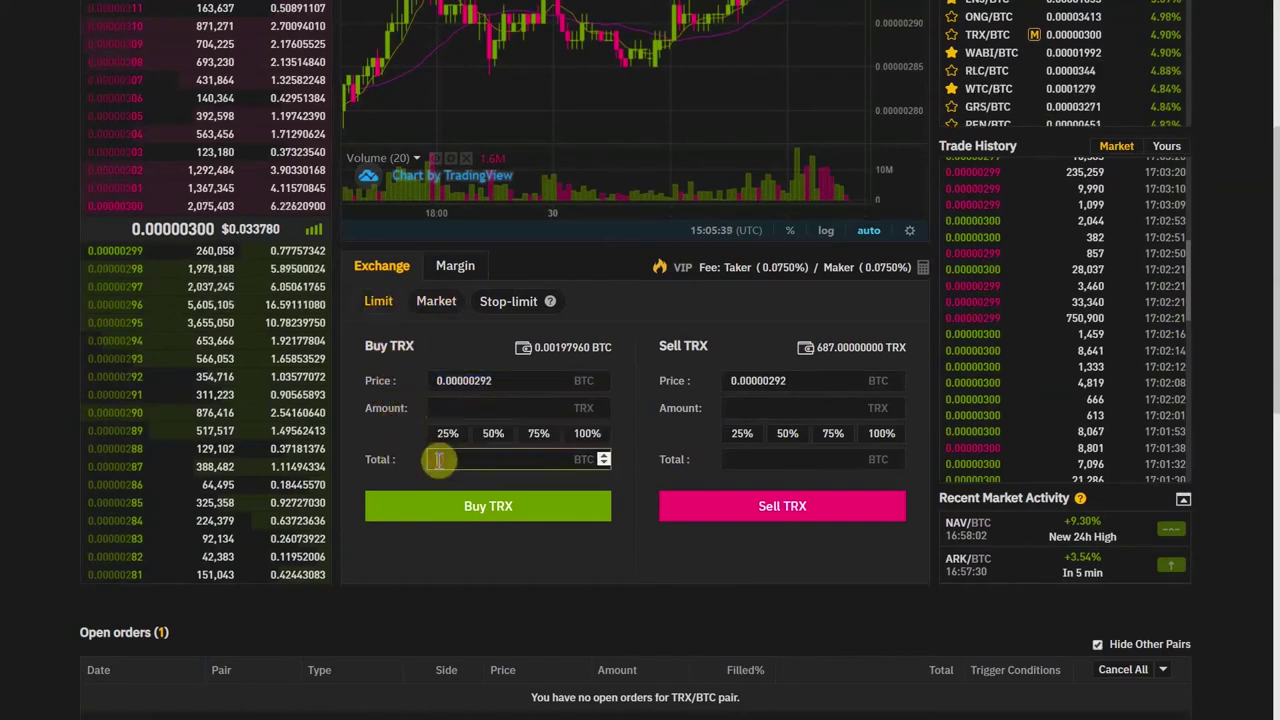
click(185, 380)
click(462, 407)
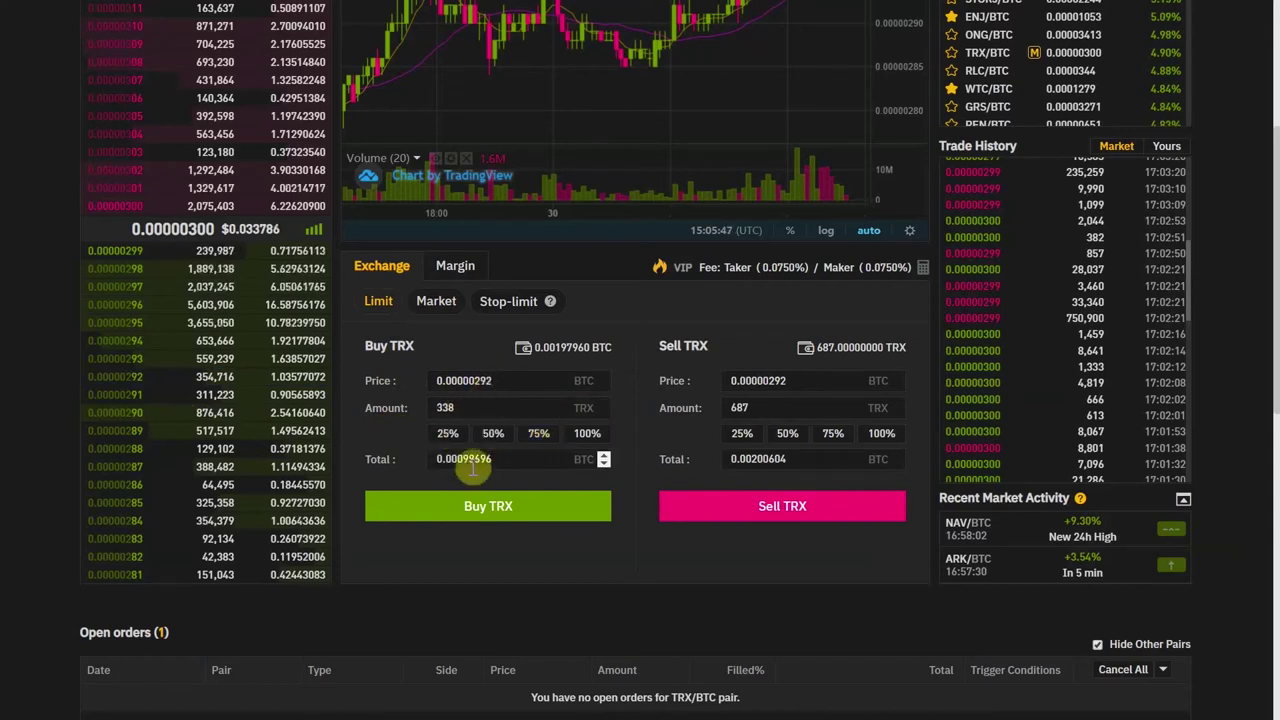
click(586, 433)
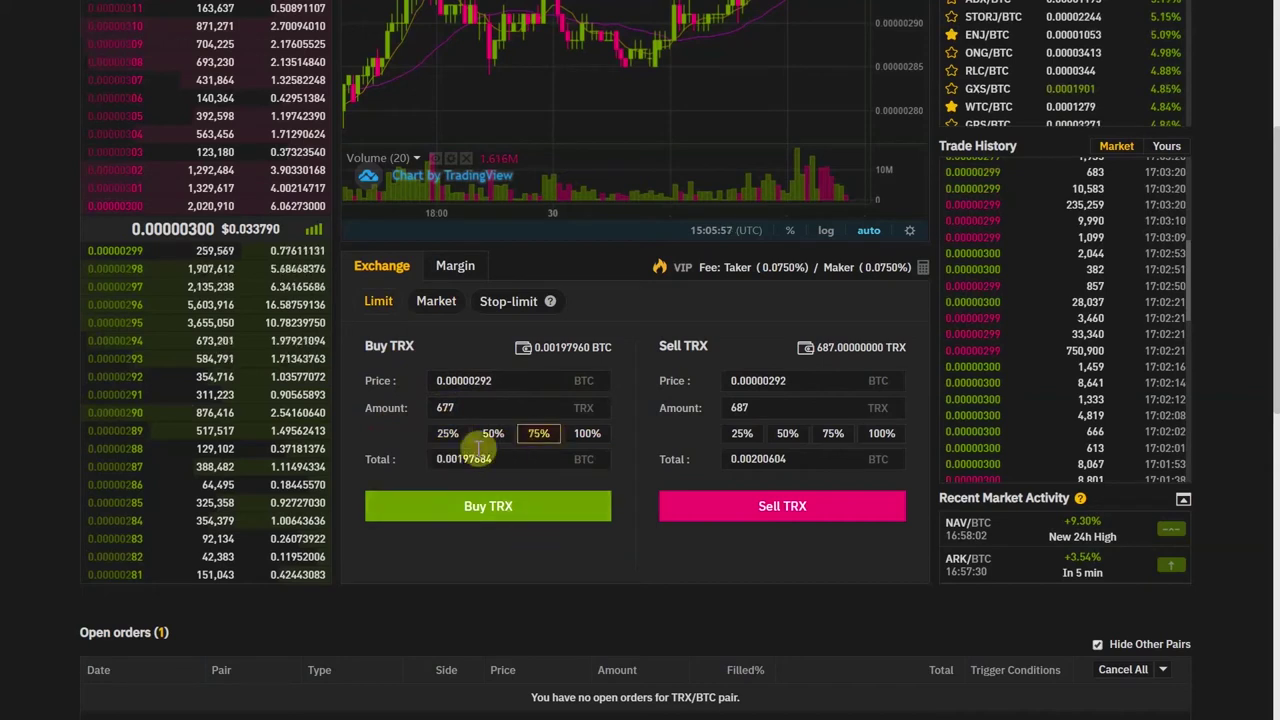
click(473, 508)
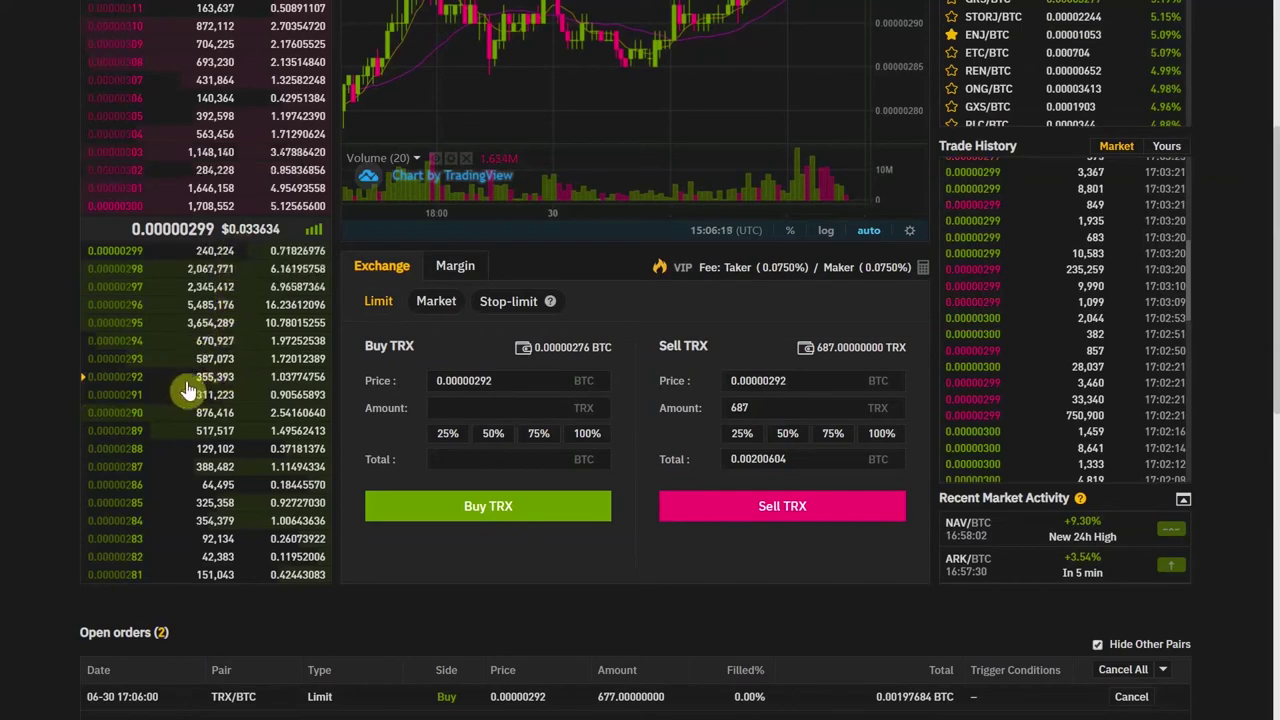
Step: Examine the open orders with other pairs shown and hidden again, and look over the 24-hour order history
scroll(690, 425, down, 1)
scroll(685, 424, down, 1)
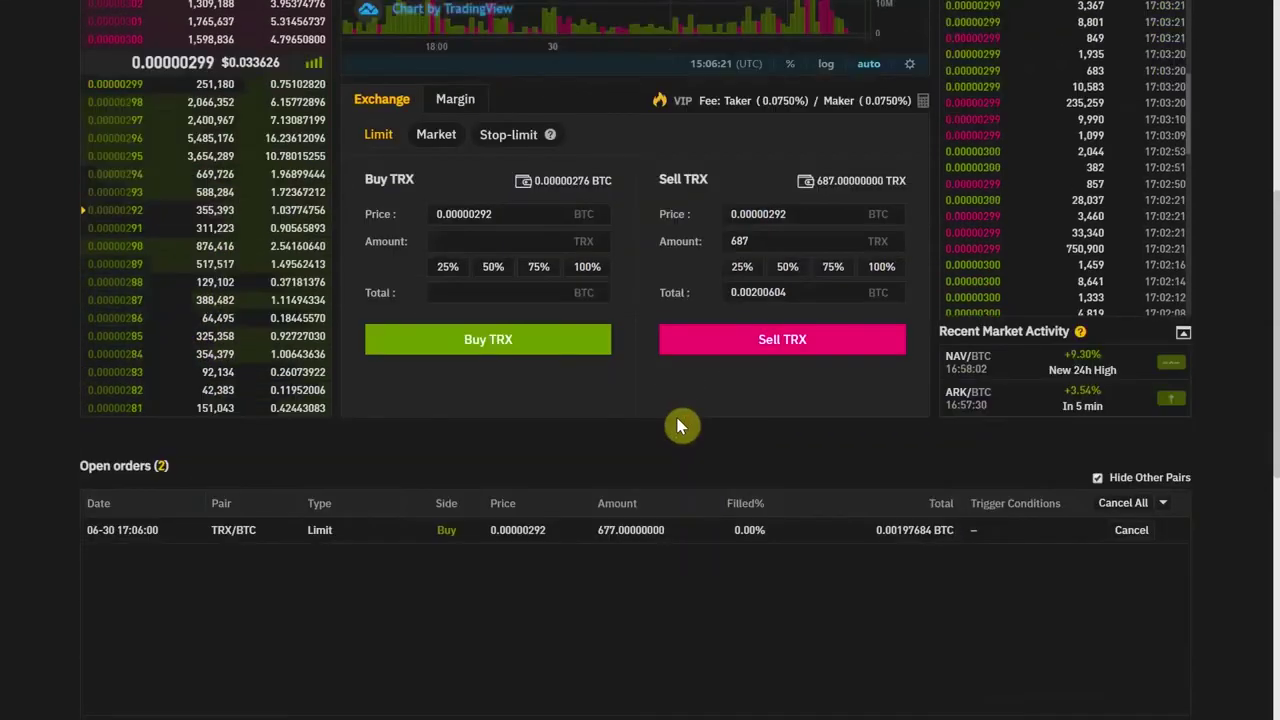
scroll(676, 426, up, 2)
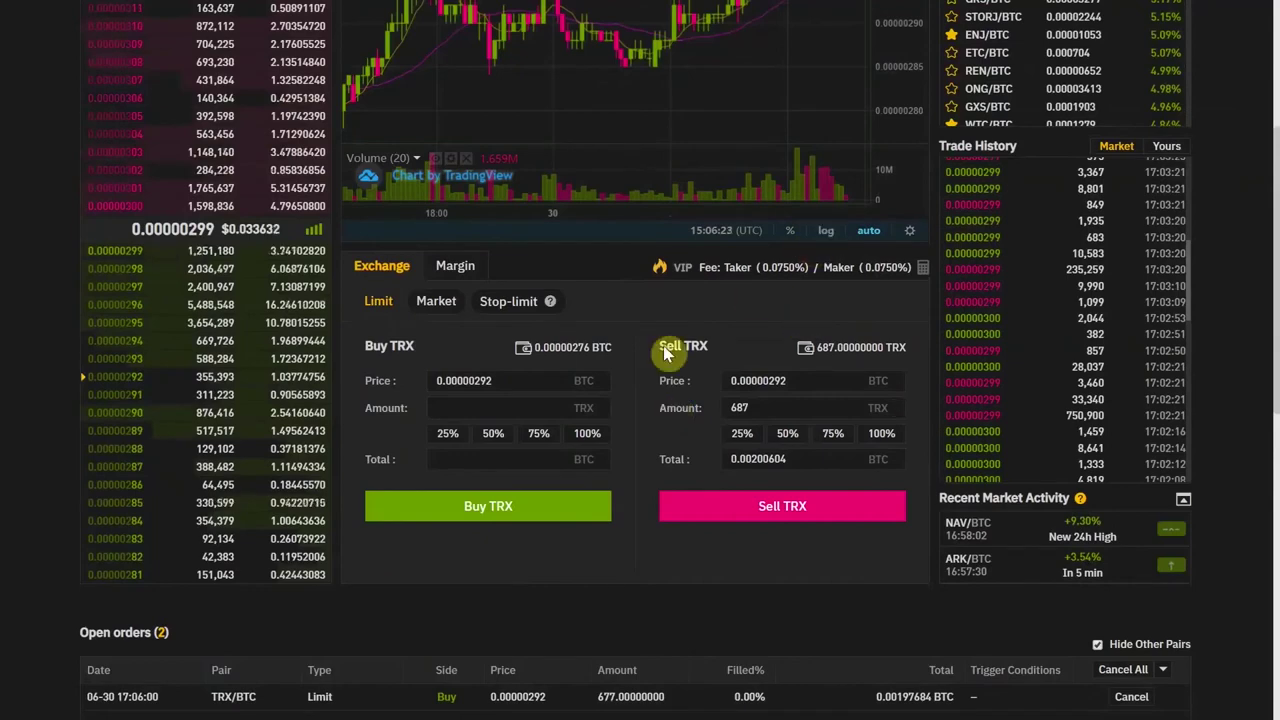
scroll(671, 352, down, 3)
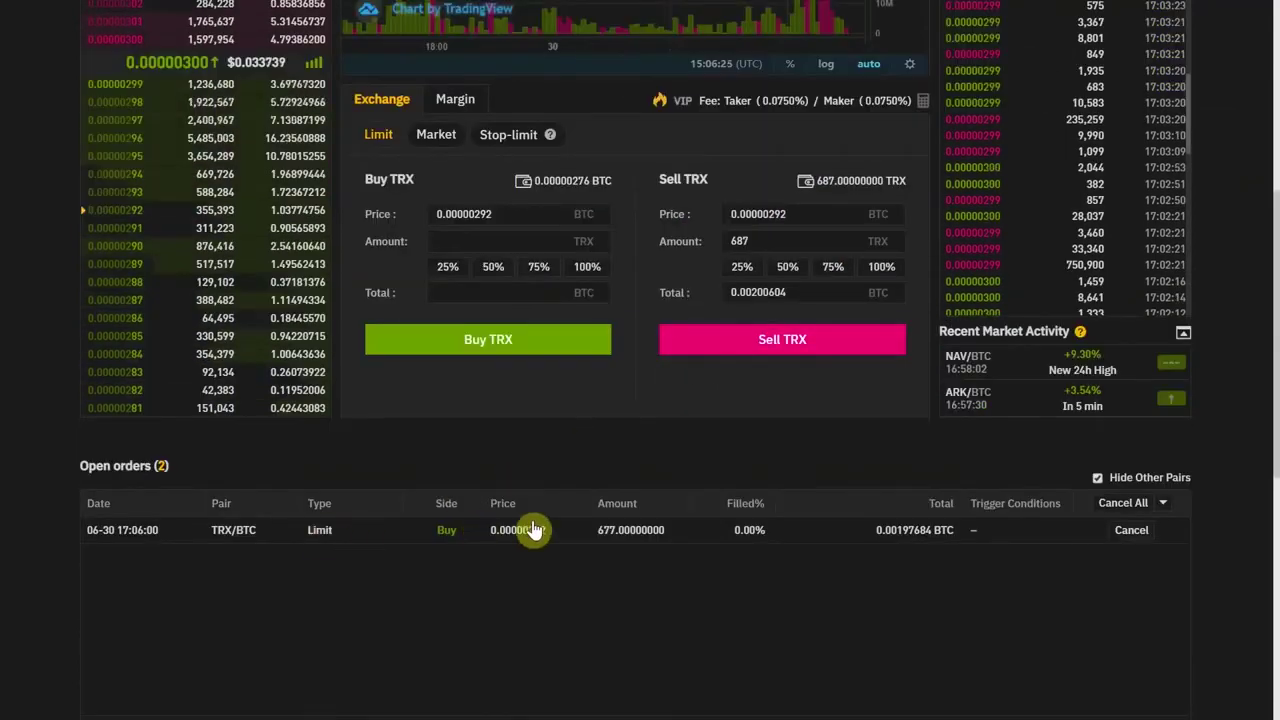
scroll(533, 530, down, 3)
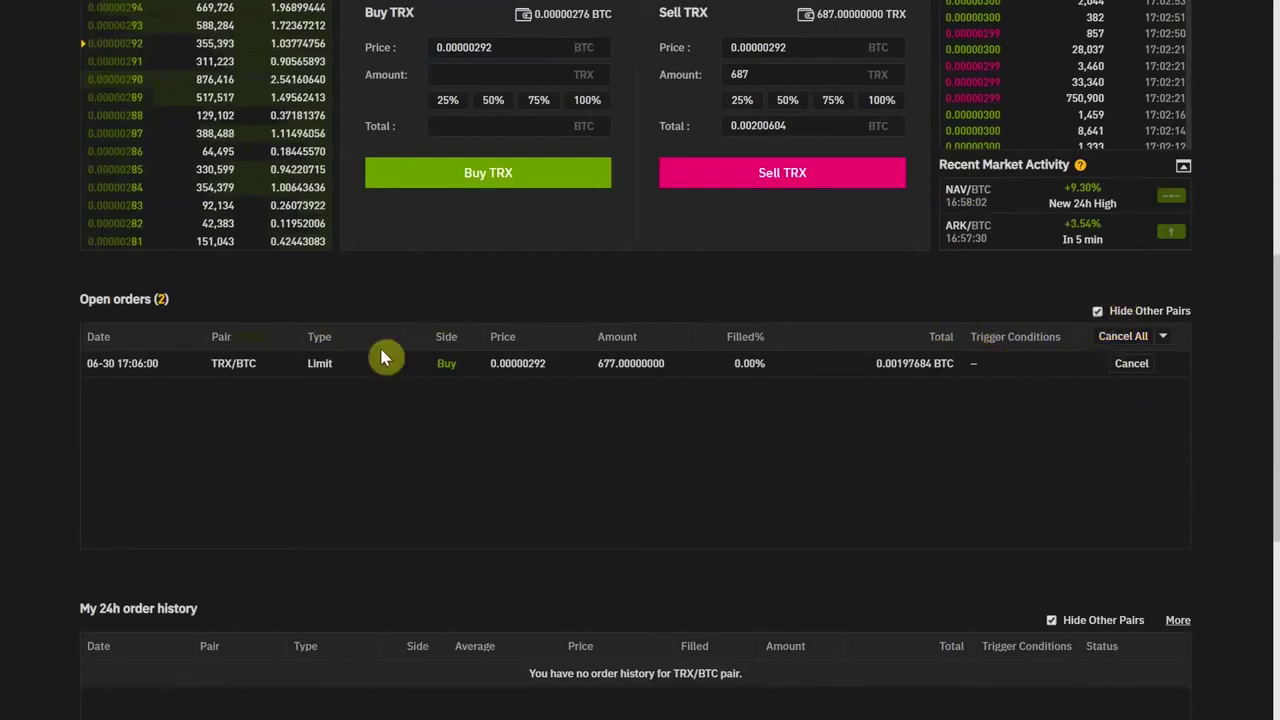
click(1097, 312)
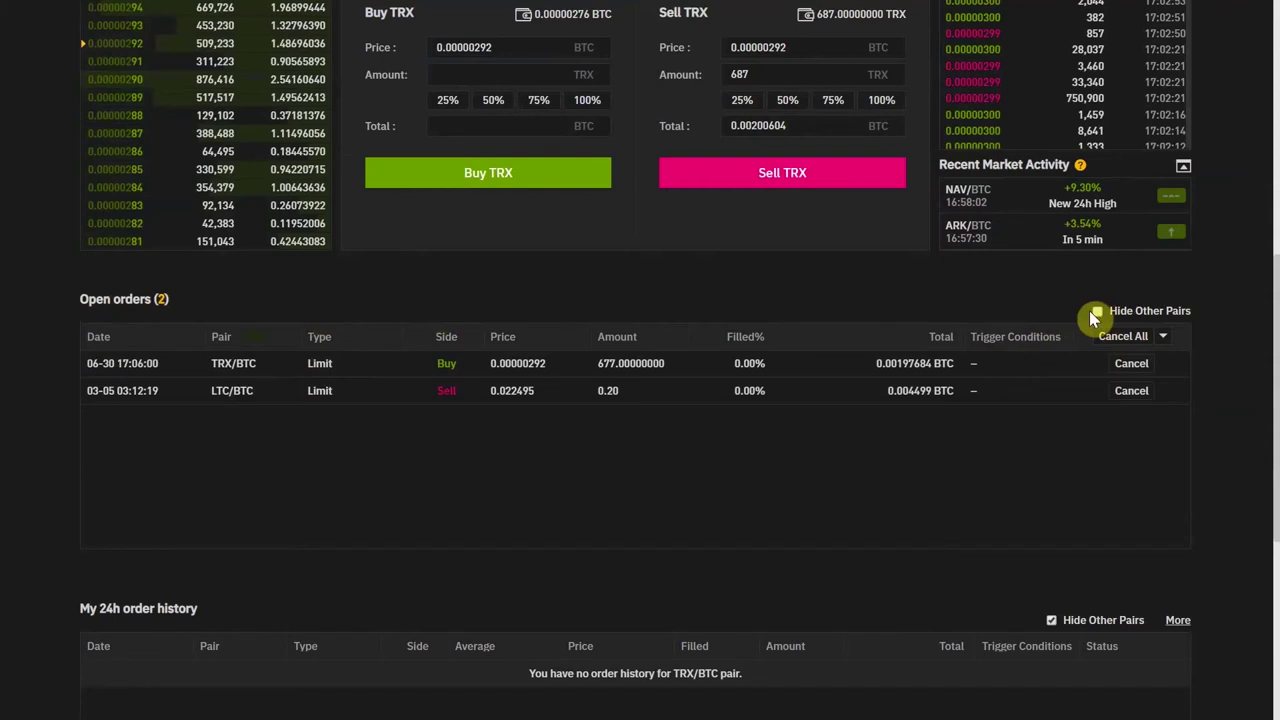
click(1095, 314)
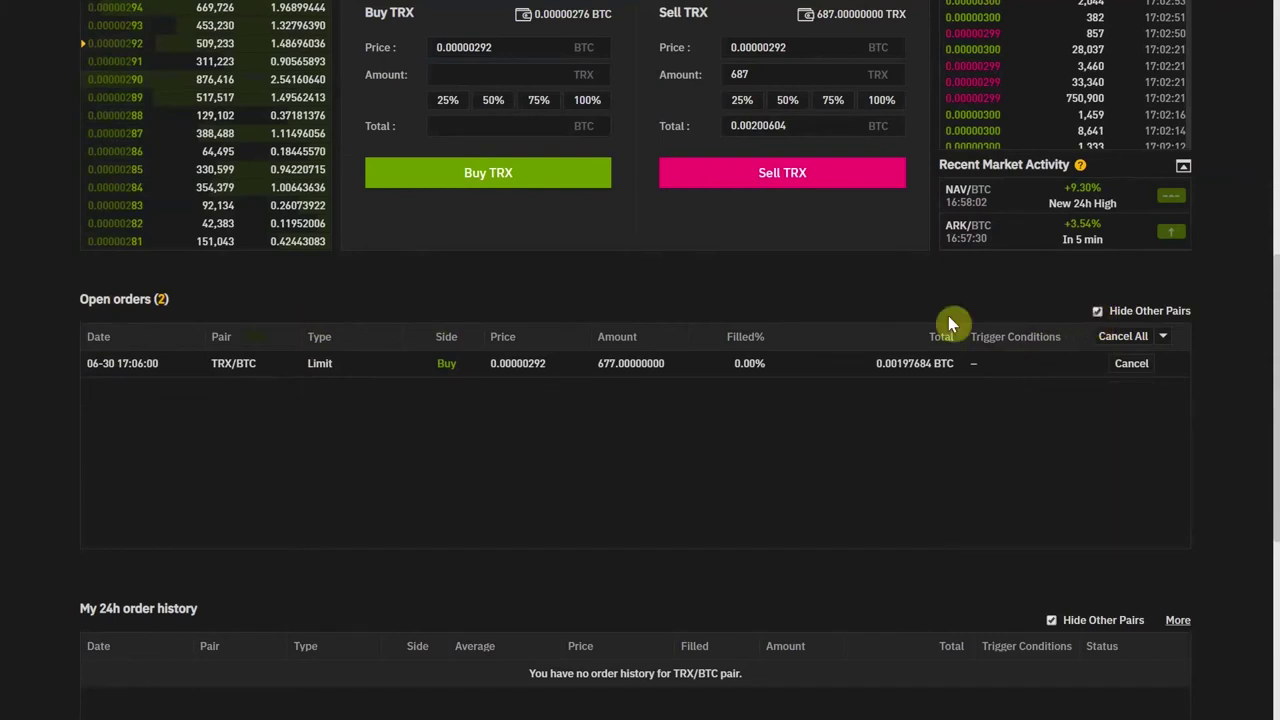
scroll(380, 427, up, 2)
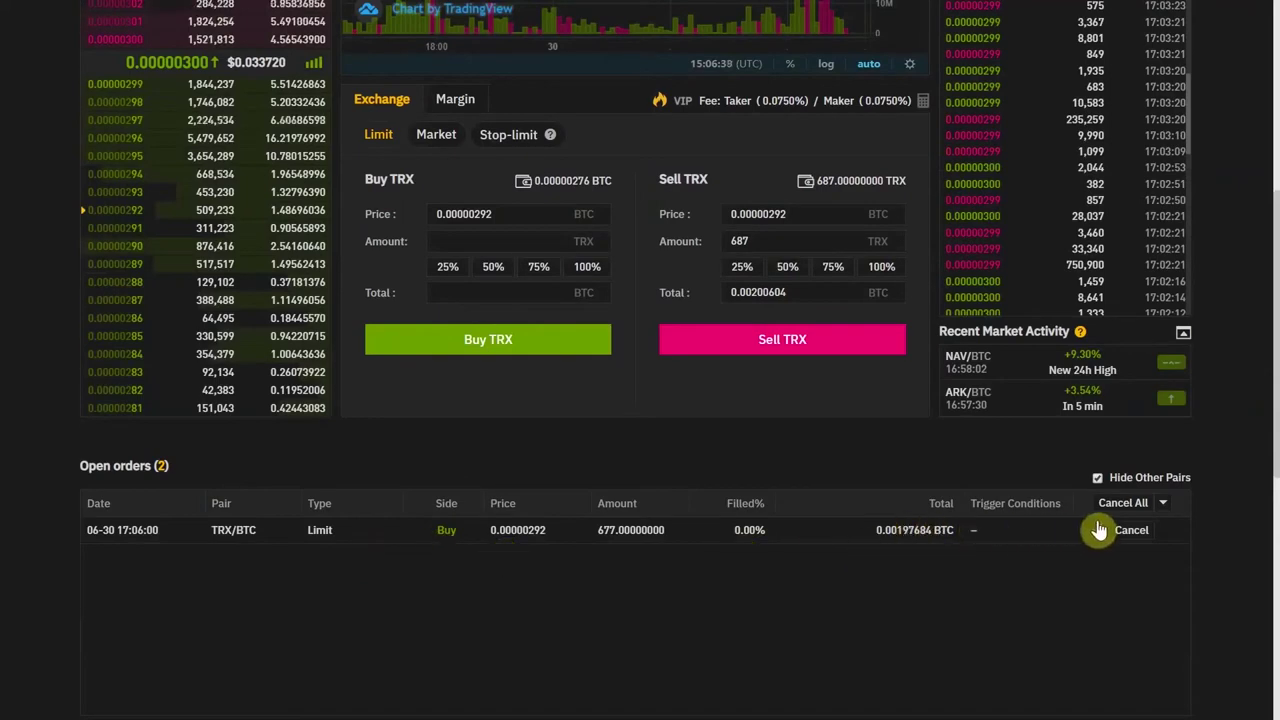
scroll(1105, 546, down, 4)
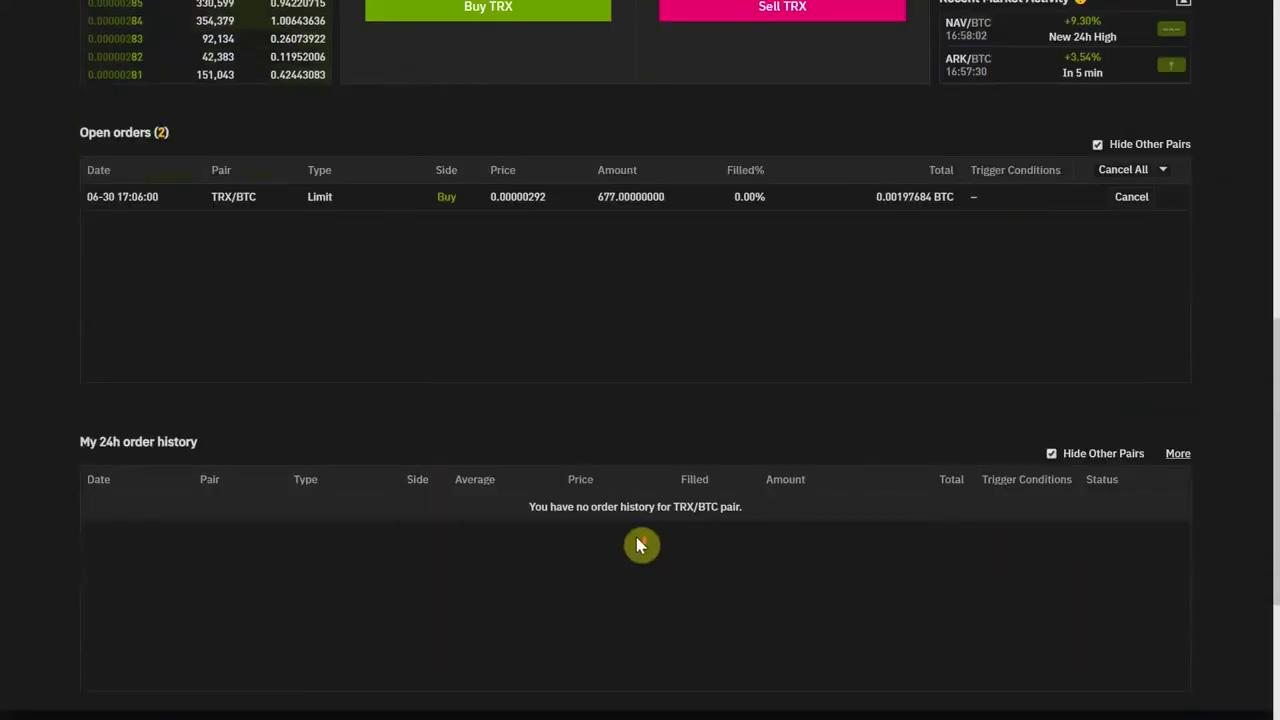
scroll(636, 540, up, 10)
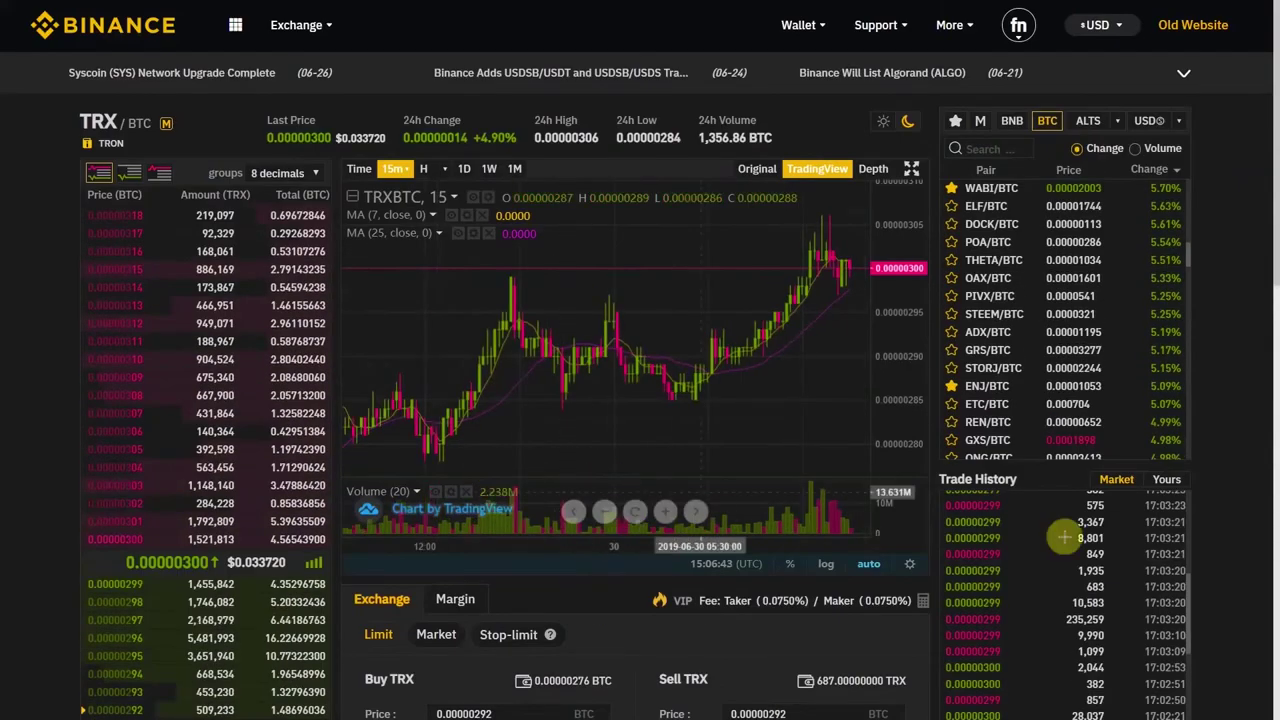
Step: Cancel the open TRX/BTC limit buy order for 677 TRX
scroll(1195, 545, down, 4)
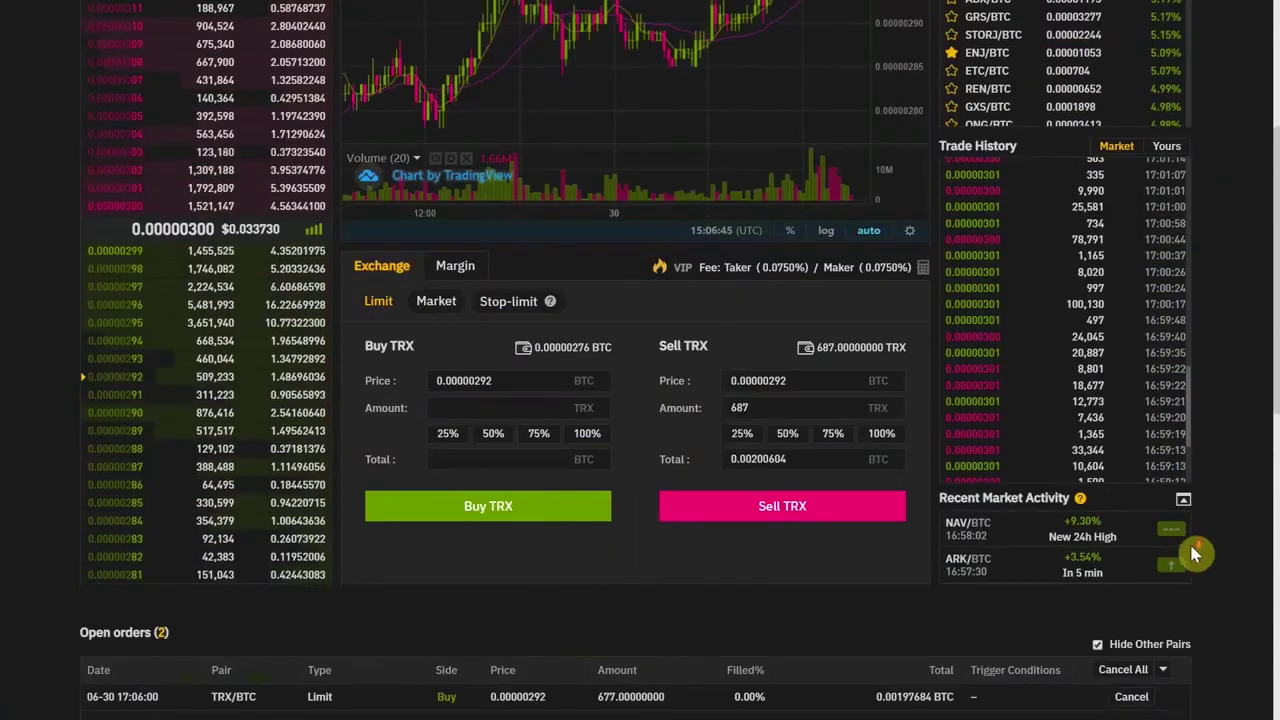
scroll(1194, 555, down, 2)
click(1130, 532)
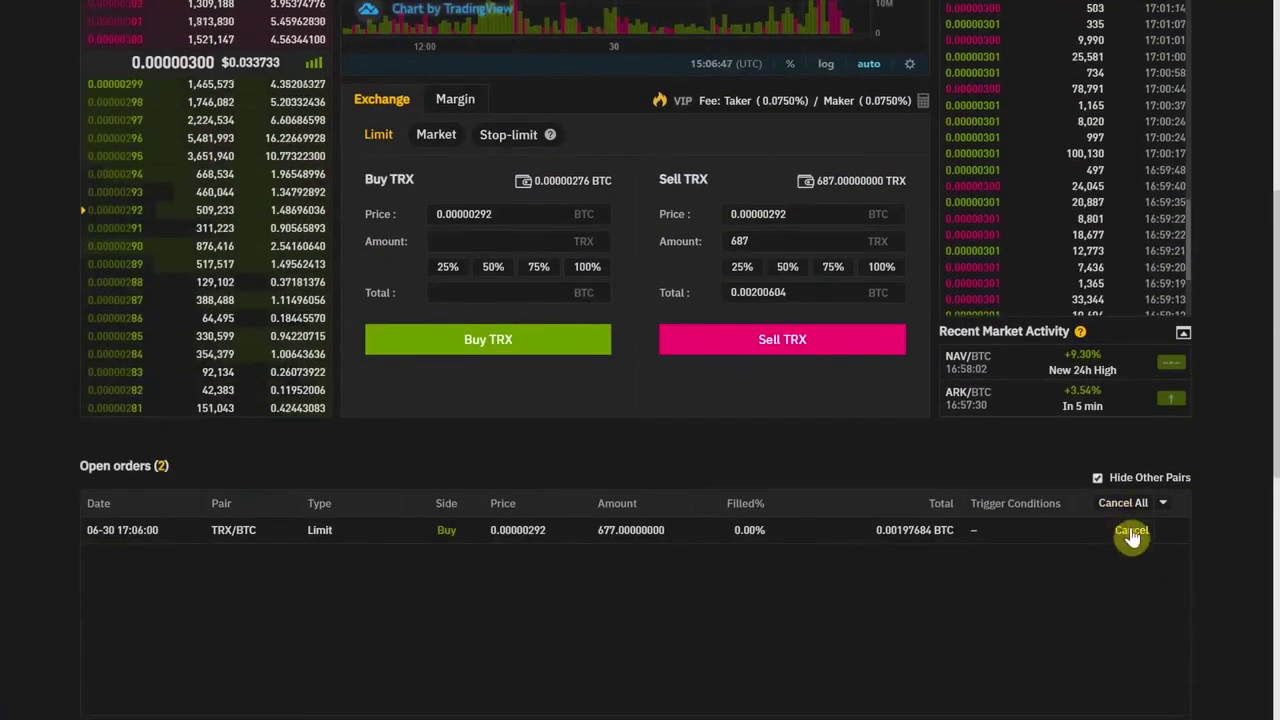
click(1131, 533)
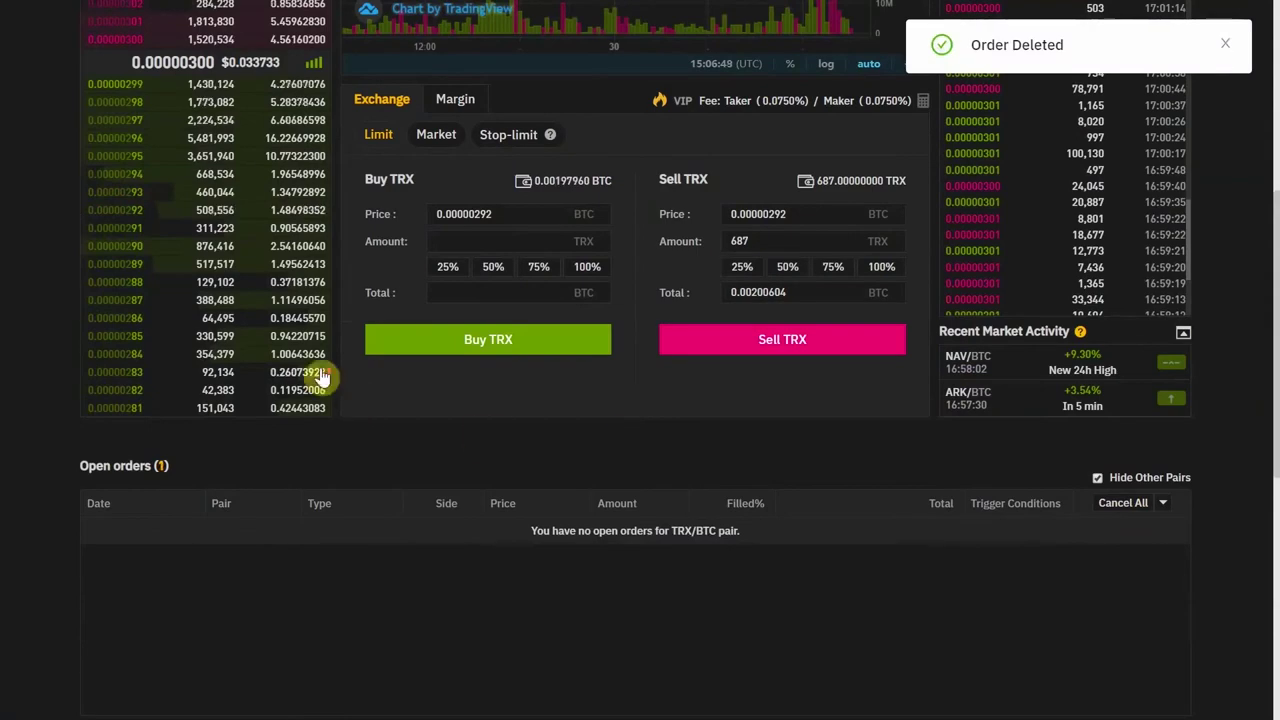
Step: Place a limit order to sell 50% of the available TRX (343 TRX) at the 0.00000318 BTC price from the order book
scroll(322, 376, up, 4)
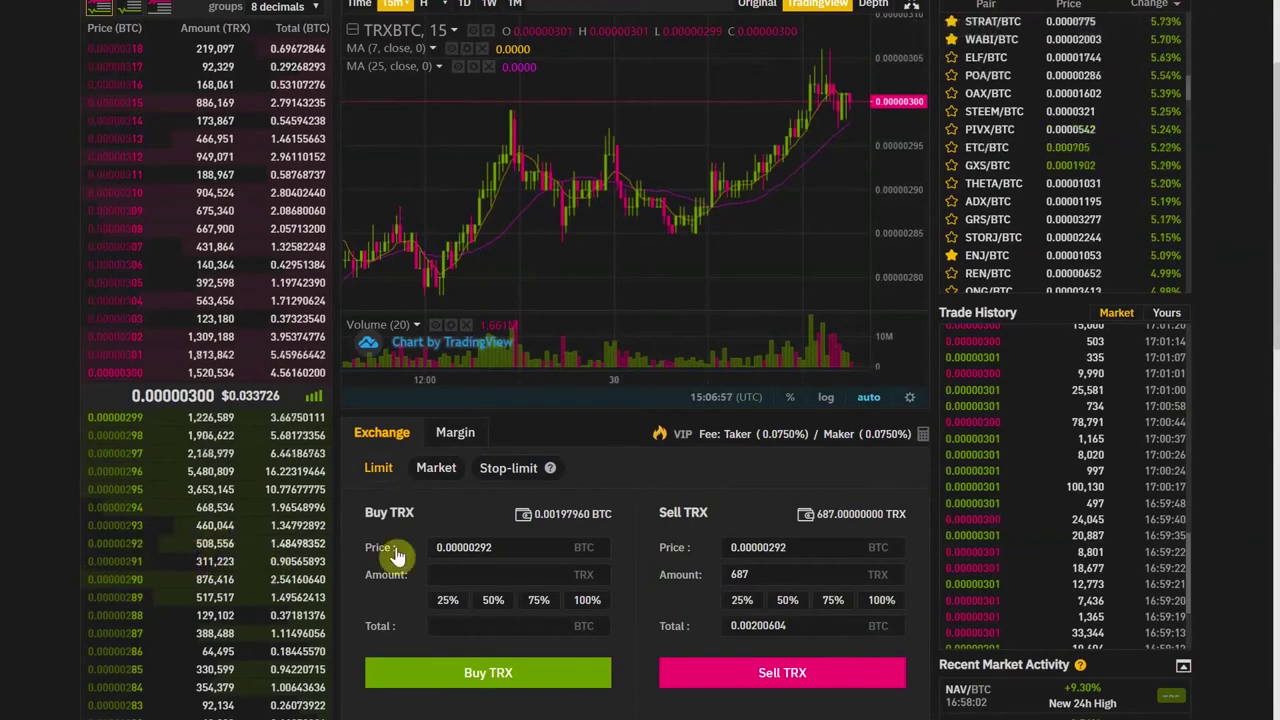
scroll(733, 441, down, 3)
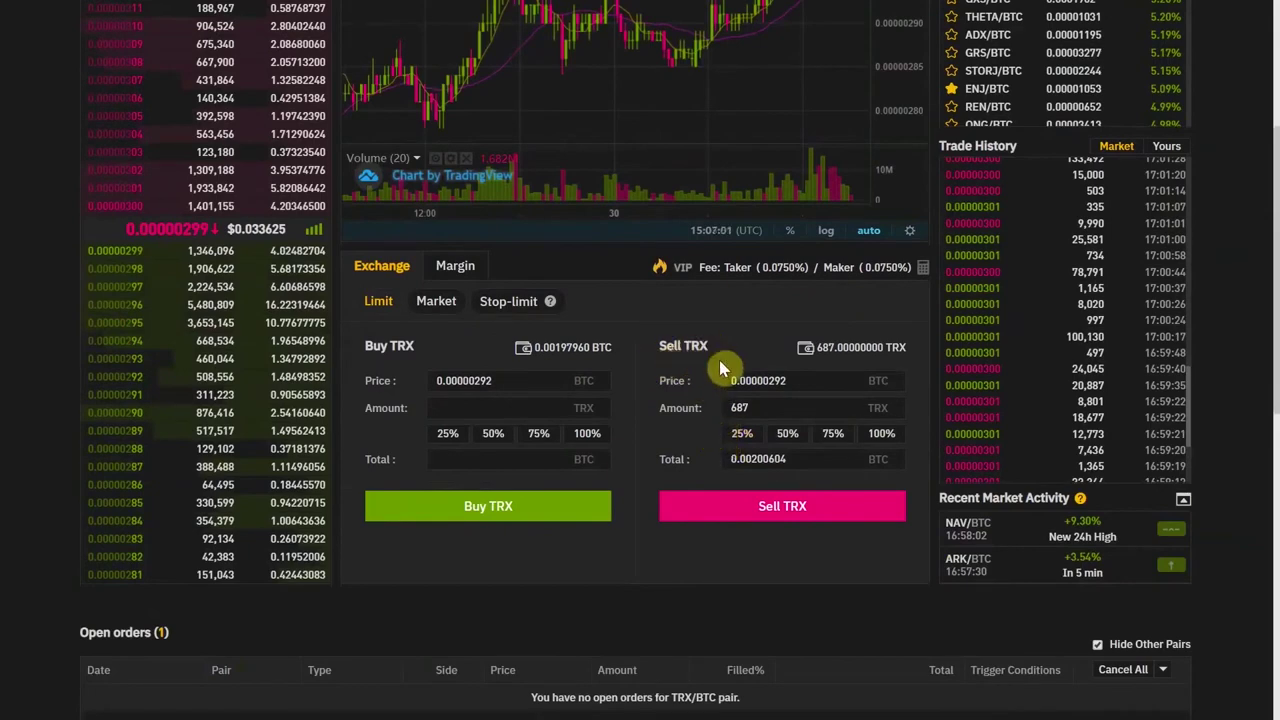
scroll(440, 420, up, 3)
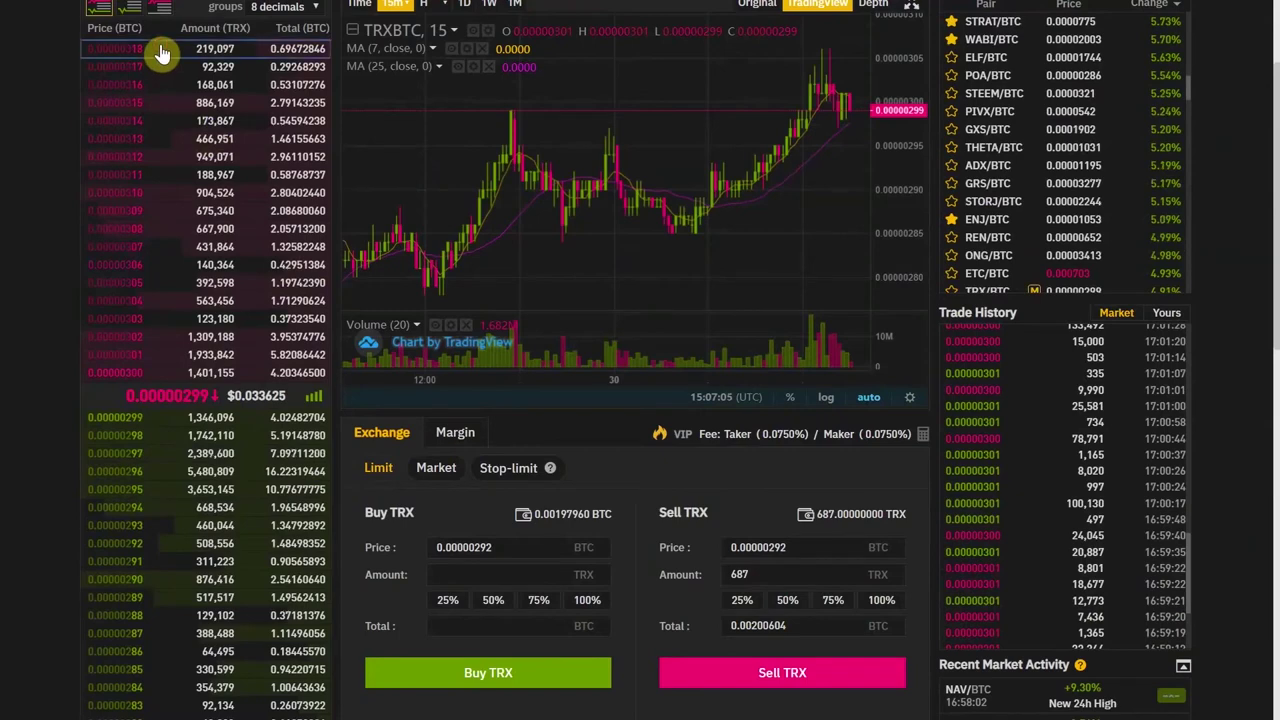
click(108, 48)
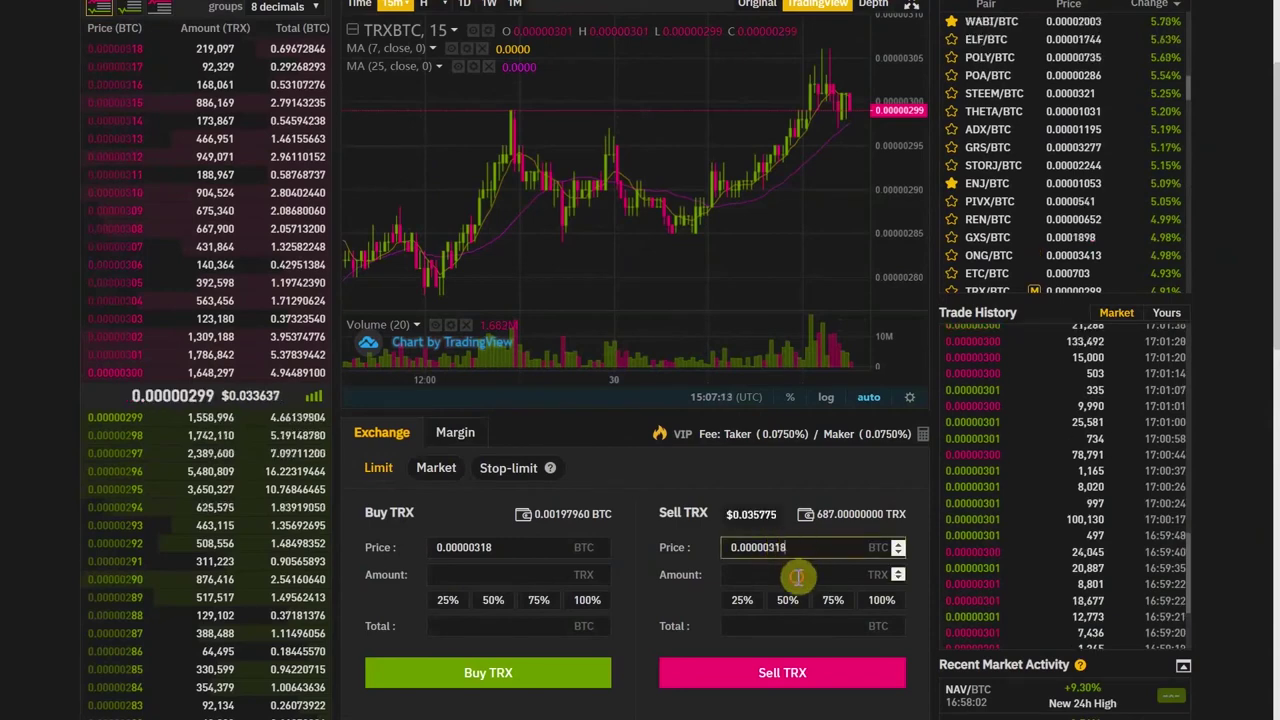
click(797, 576)
click(839, 478)
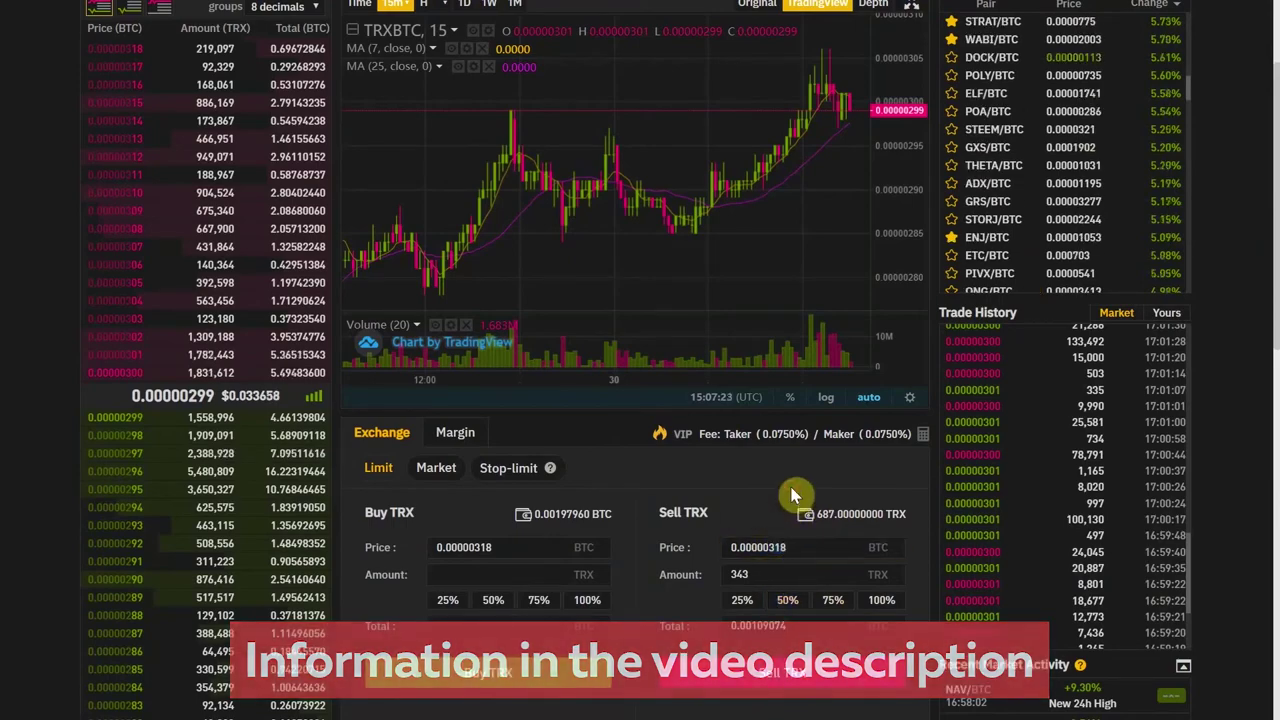
scroll(790, 495, down, 2)
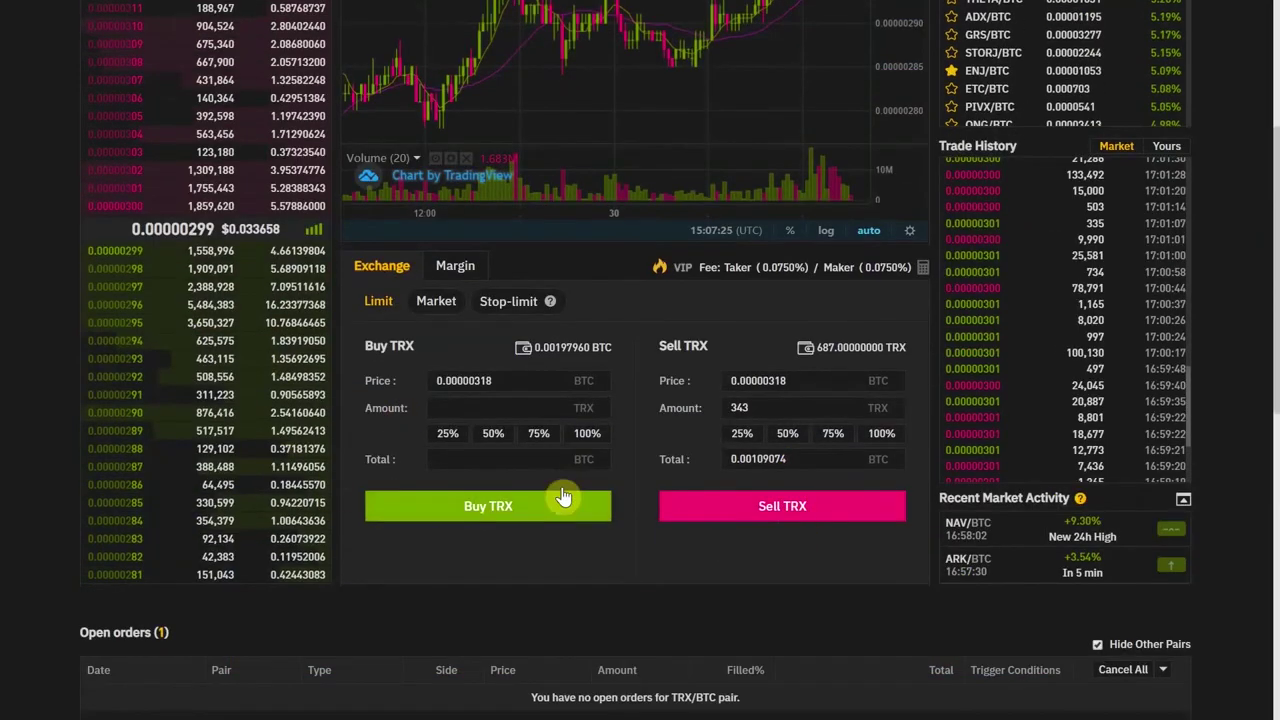
scroll(842, 497, up, 2)
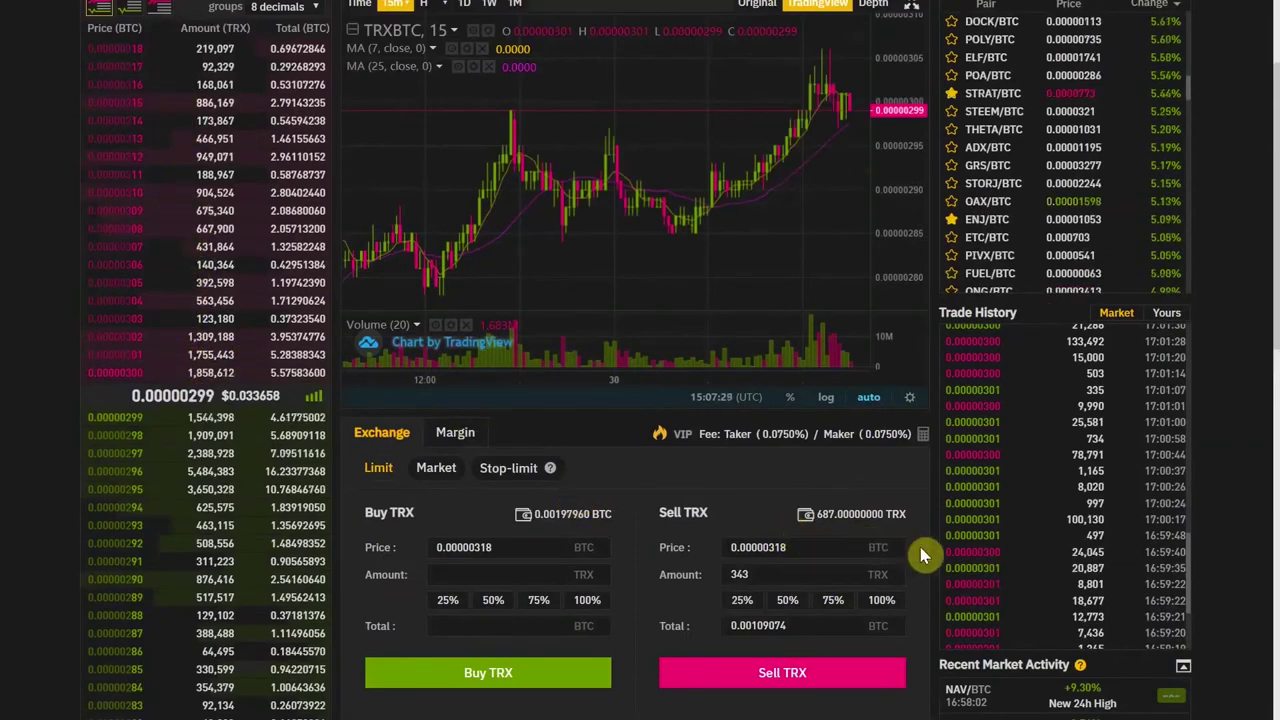
scroll(920, 550, down, 2)
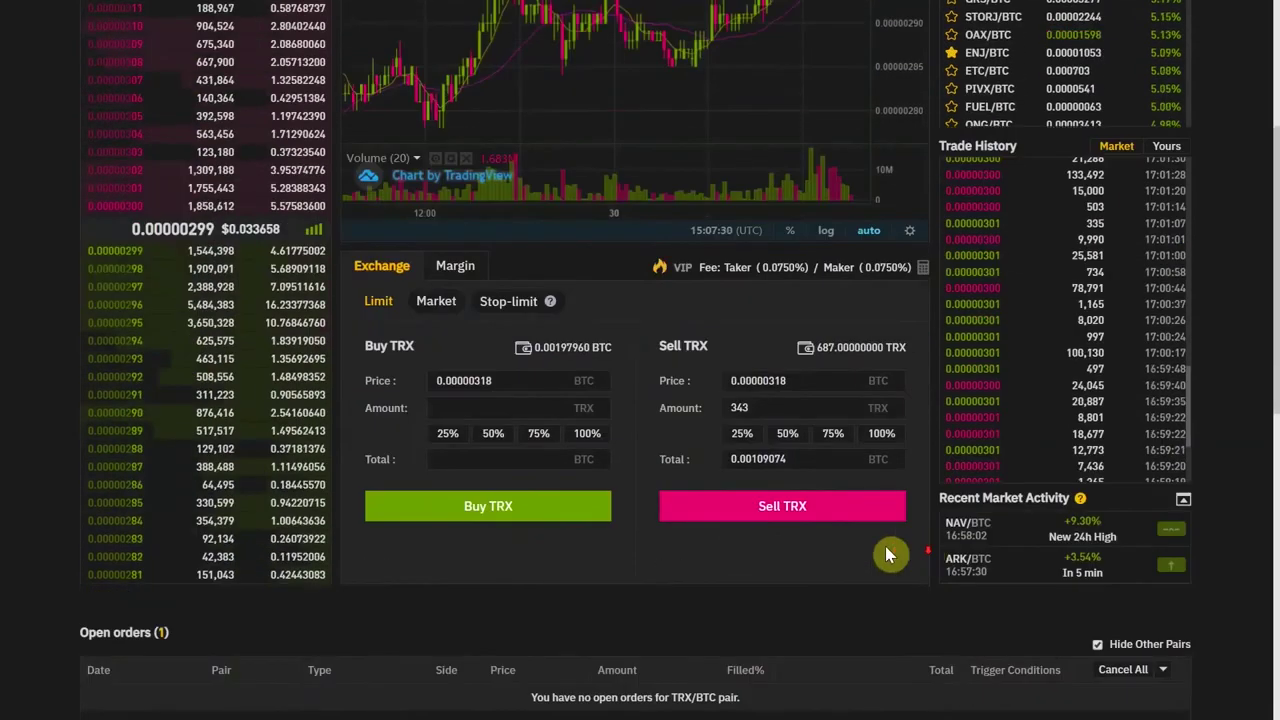
click(757, 512)
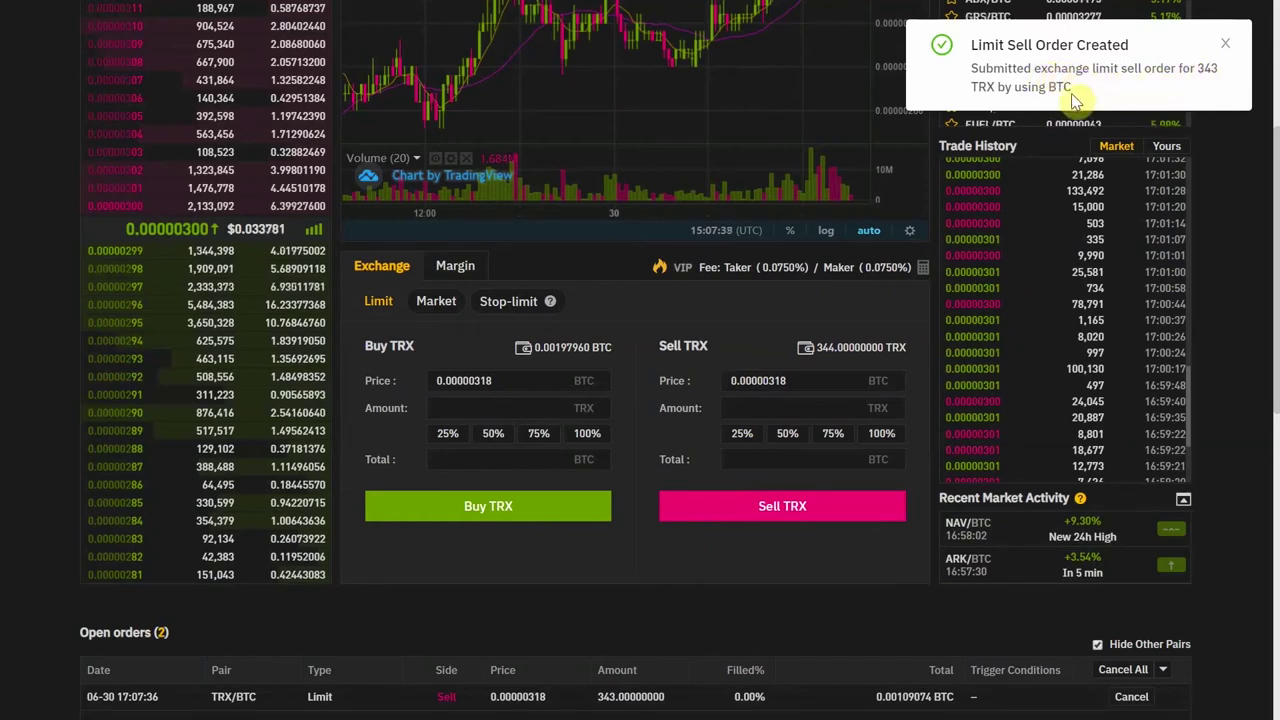
Step: Locate the 0.00000318 BTC sell order in the order book and cancel it in the open orders
scroll(540, 318, up, 5)
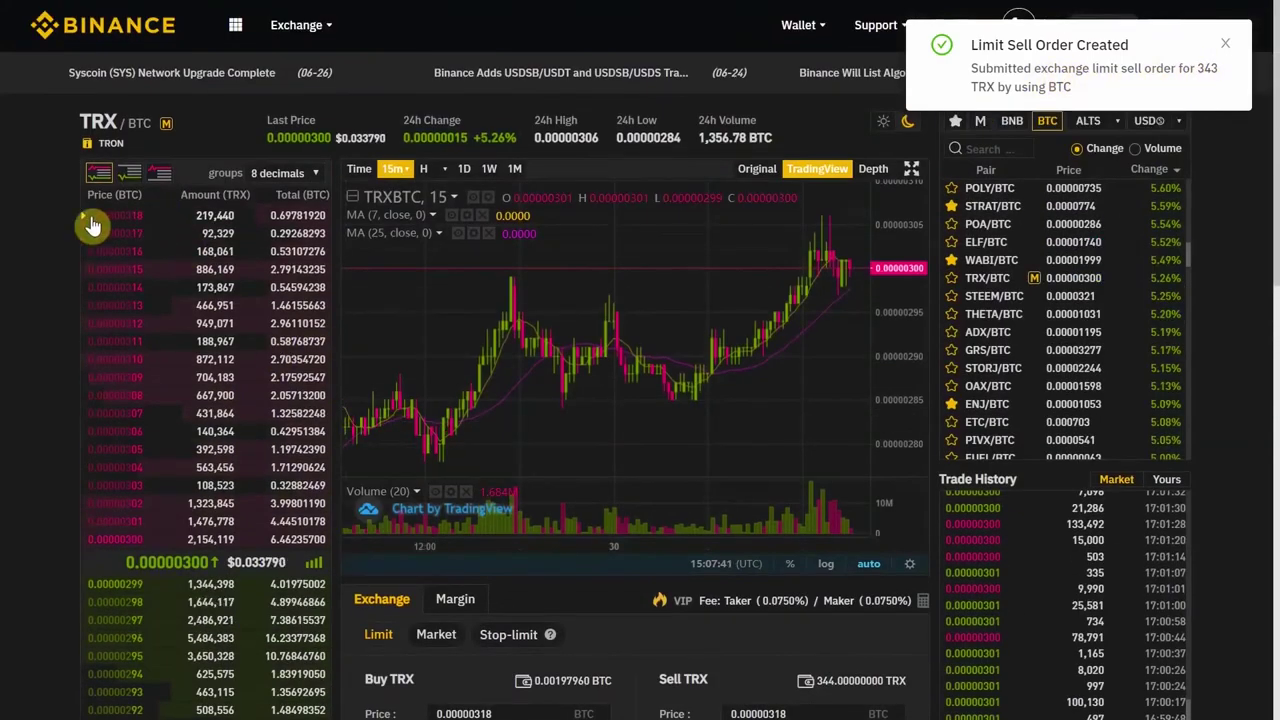
scroll(983, 531, down, 5)
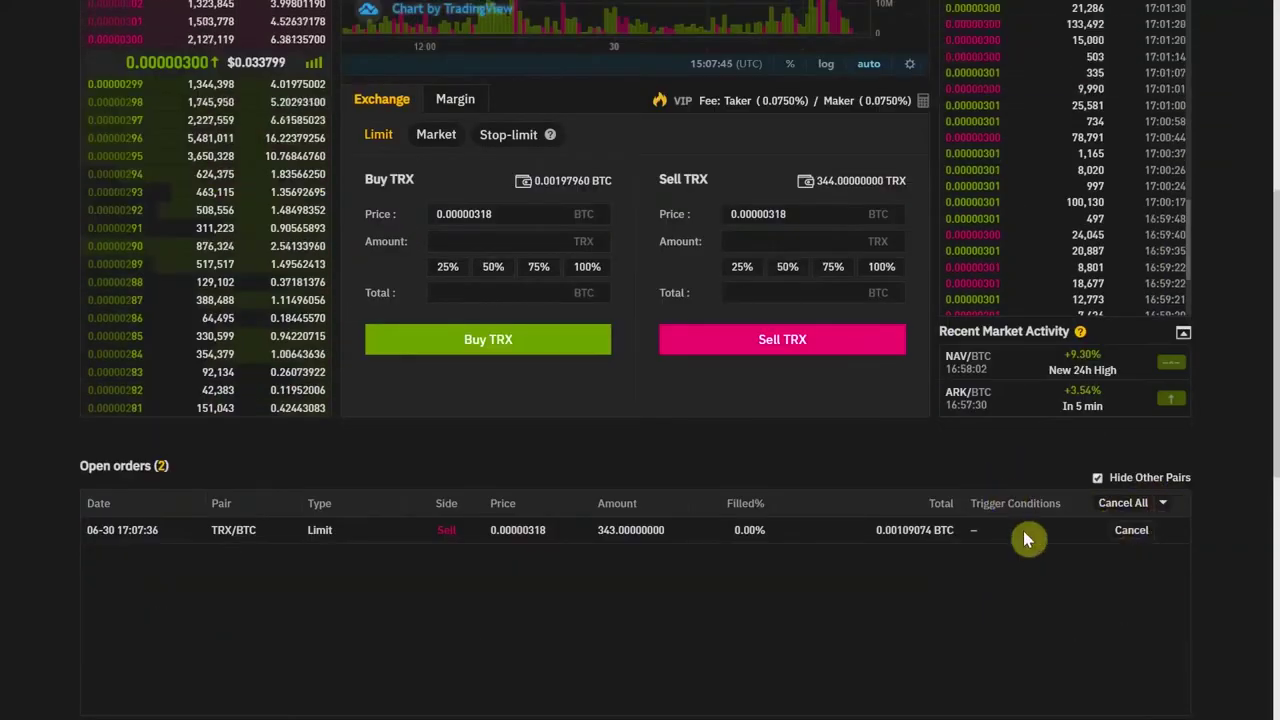
click(1130, 538)
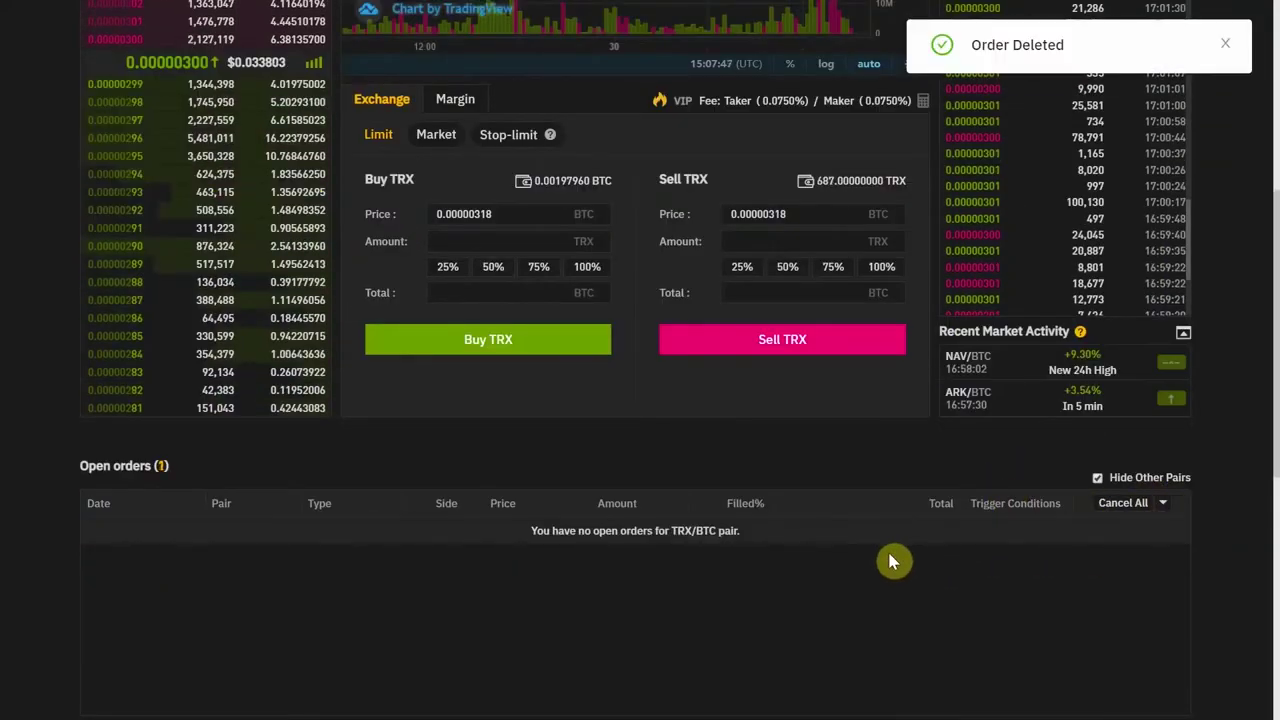
scroll(820, 558, up, 5)
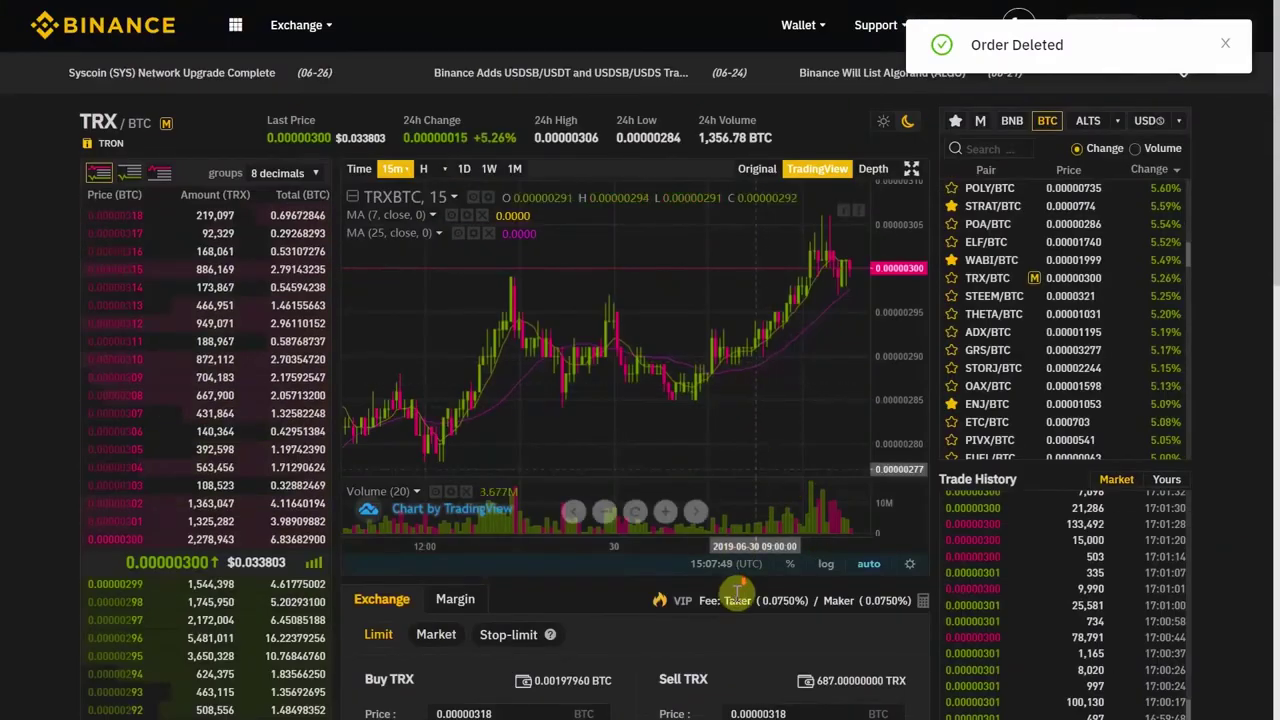
scroll(735, 600, down, 2)
scroll(737, 603, down, 2)
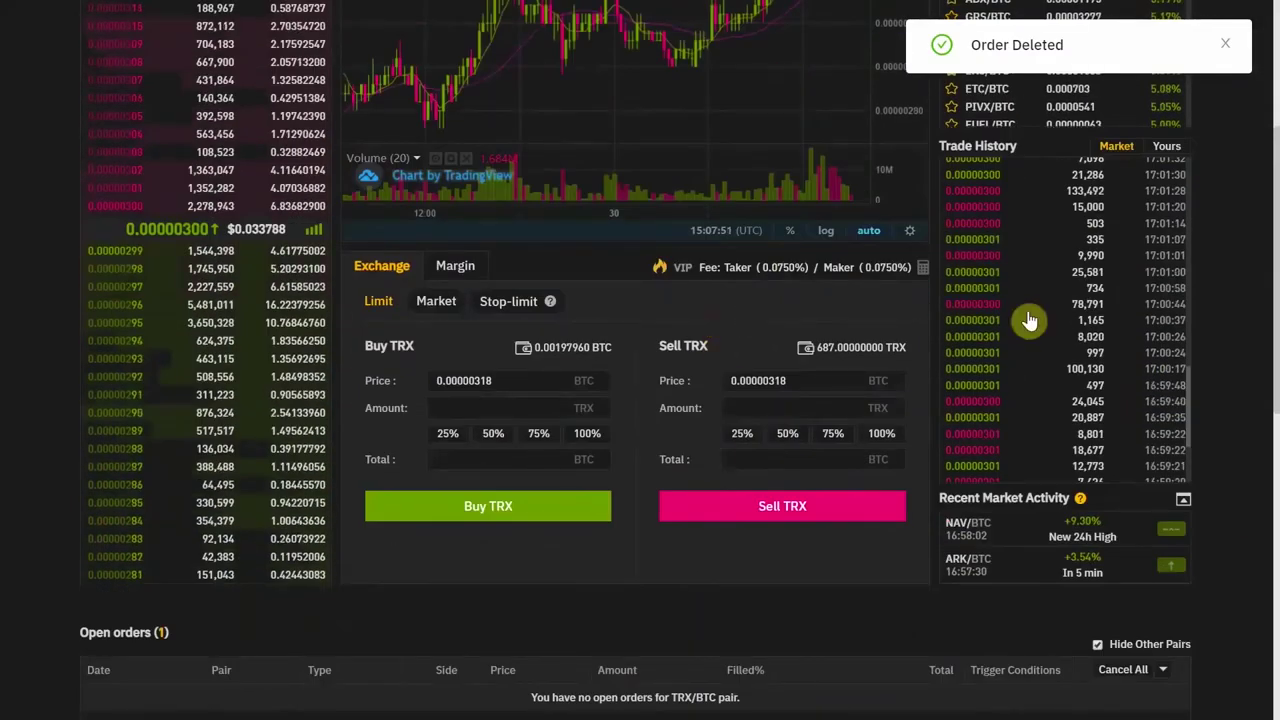
Step: Search the BTC market pairs for Enigma, shorten the search to "en", and open the ENG/BTC pair
scroll(1268, 287, up, 3)
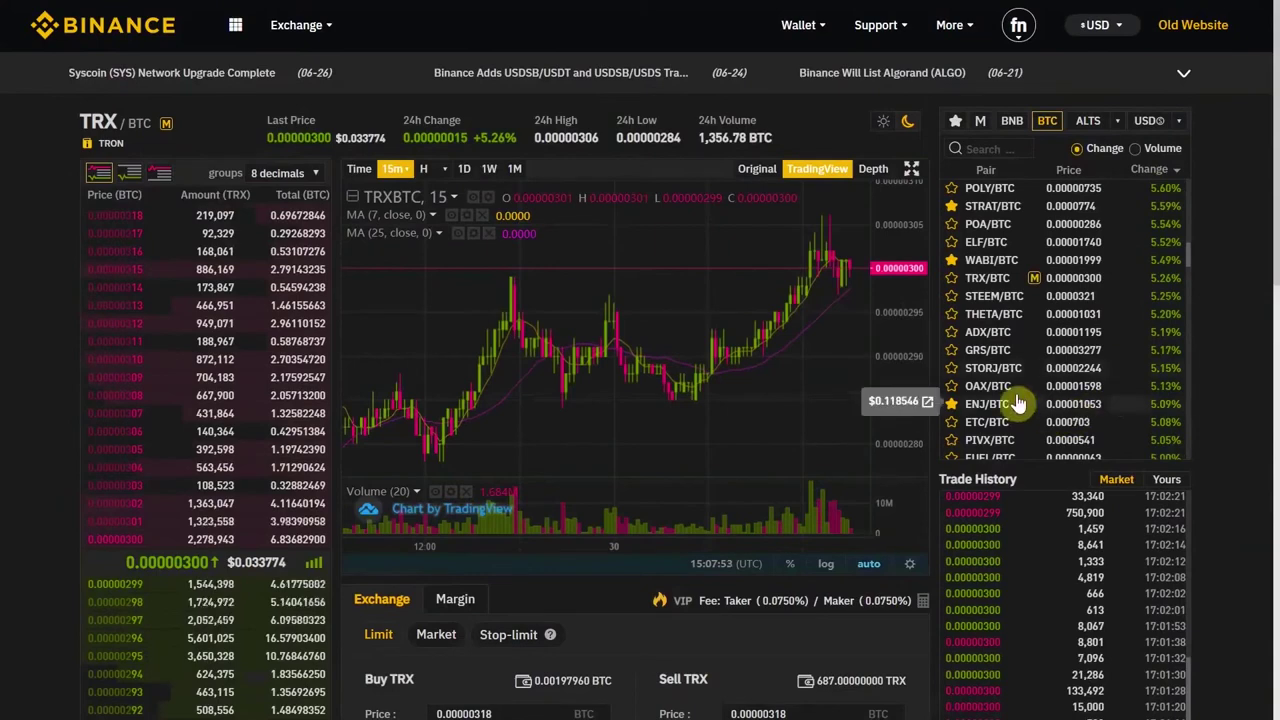
click(1000, 147)
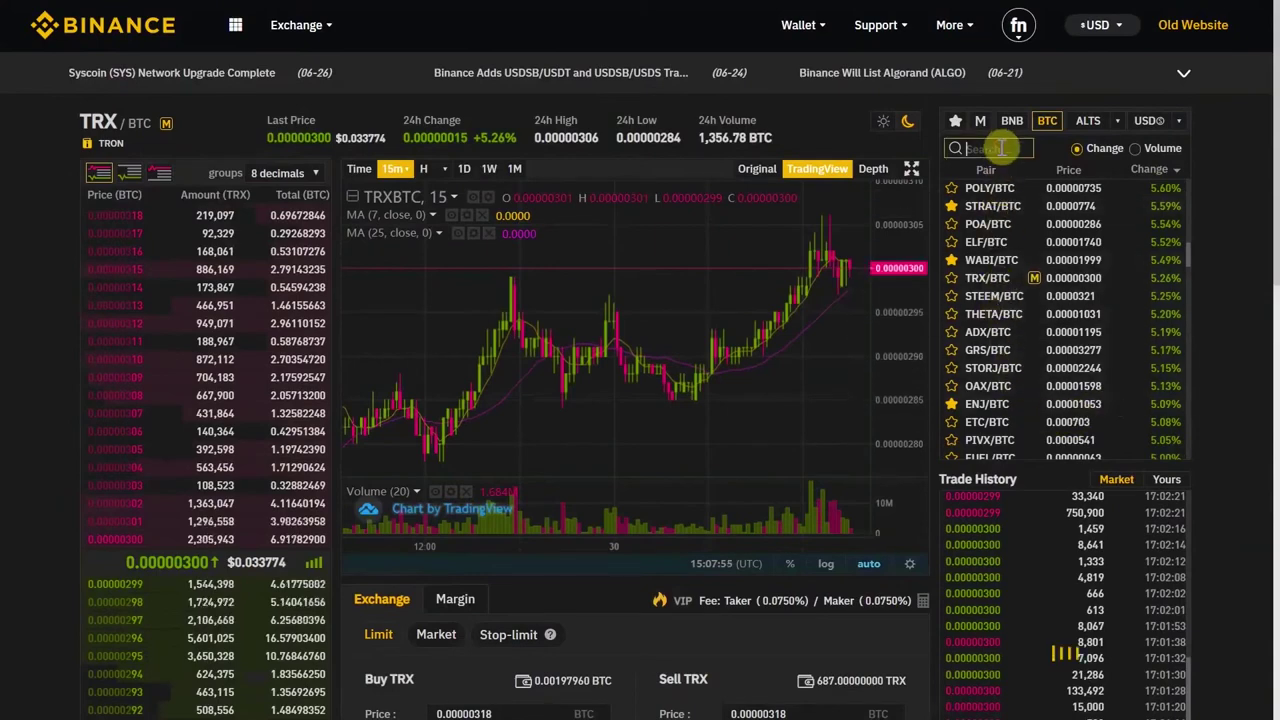
text(enigma)
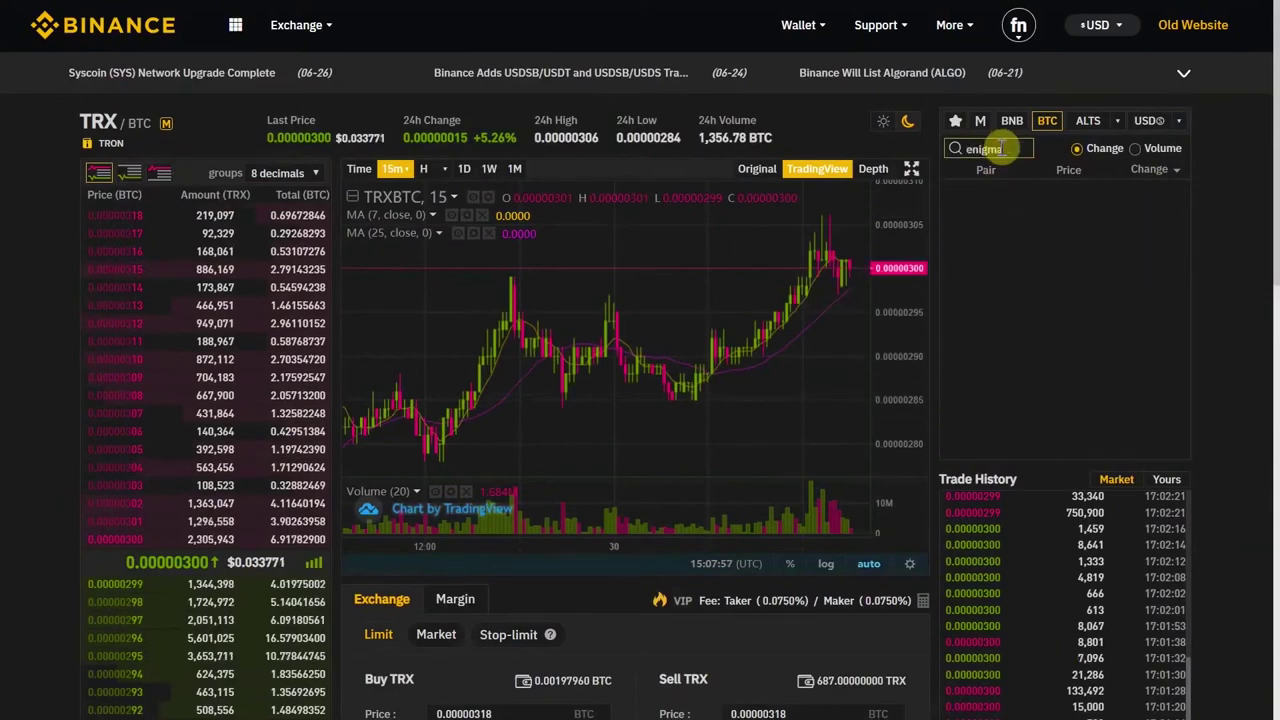
key(BackSpace)
key(BackSpace)
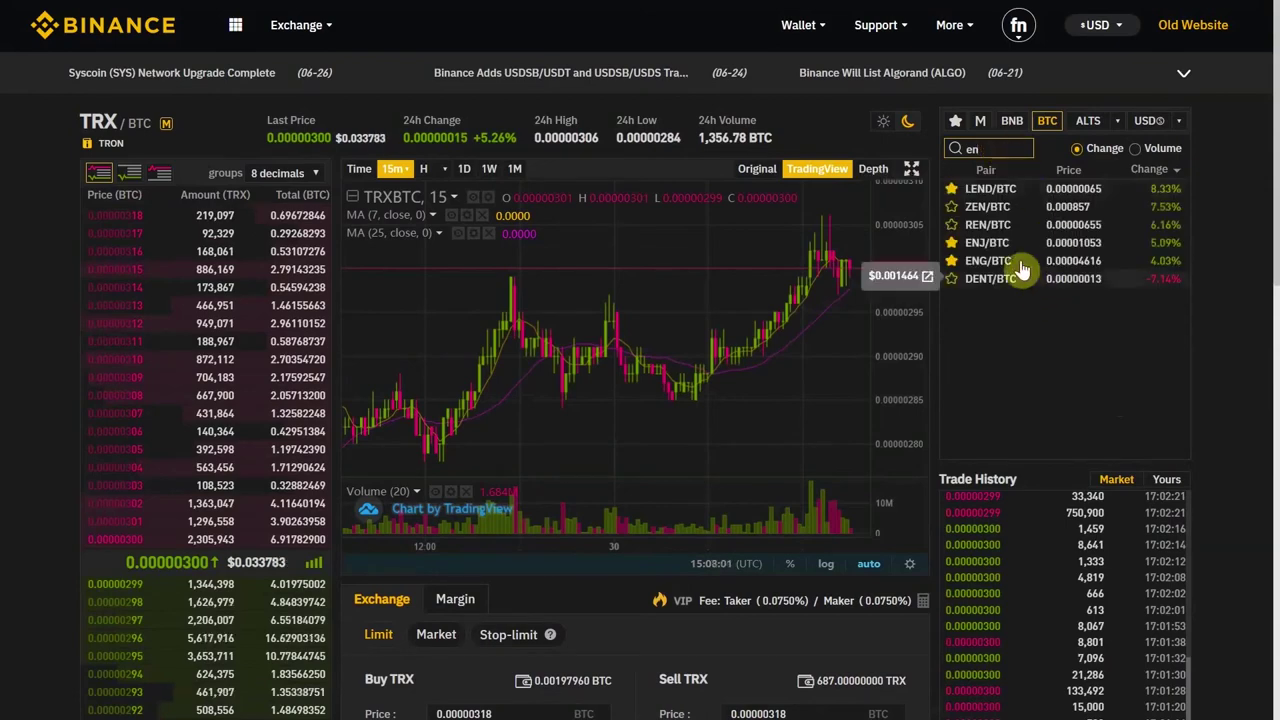
click(1055, 268)
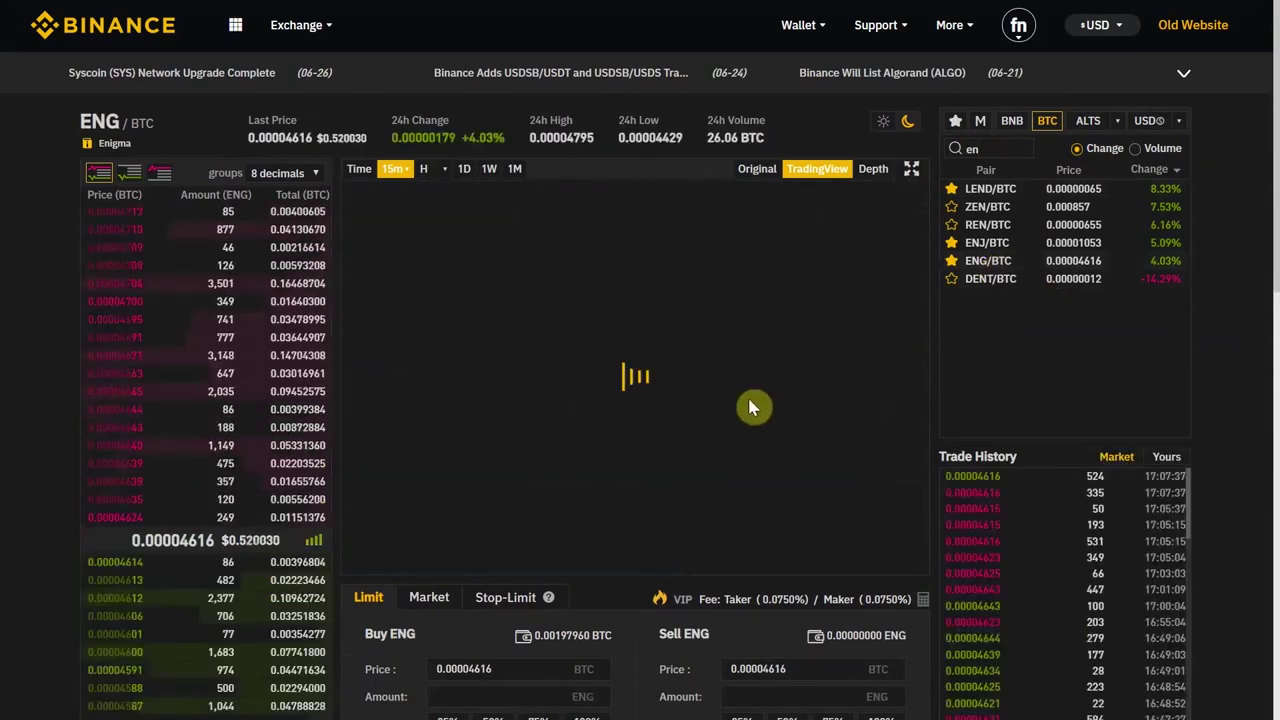
Step: Set the ENG/BTC price chart to the one-day interval
scroll(1234, 418, down, 5)
scroll(1234, 418, up, 5)
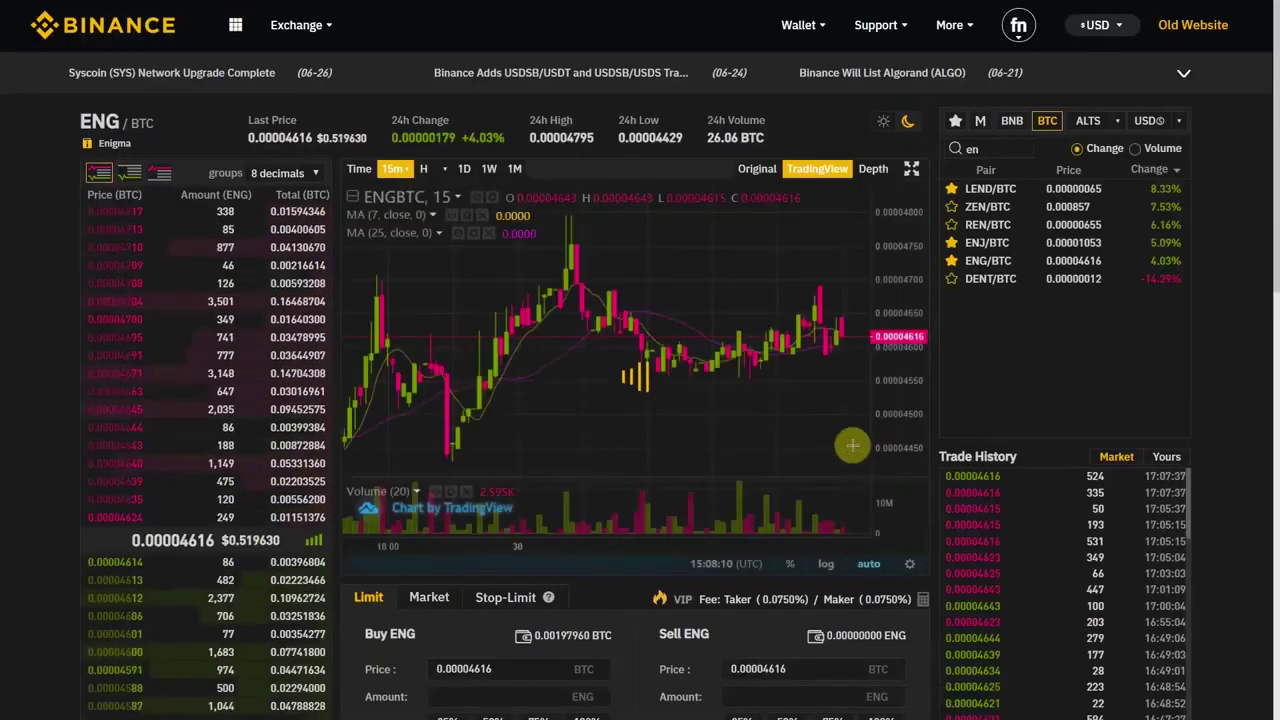
scroll(737, 395, down, 5)
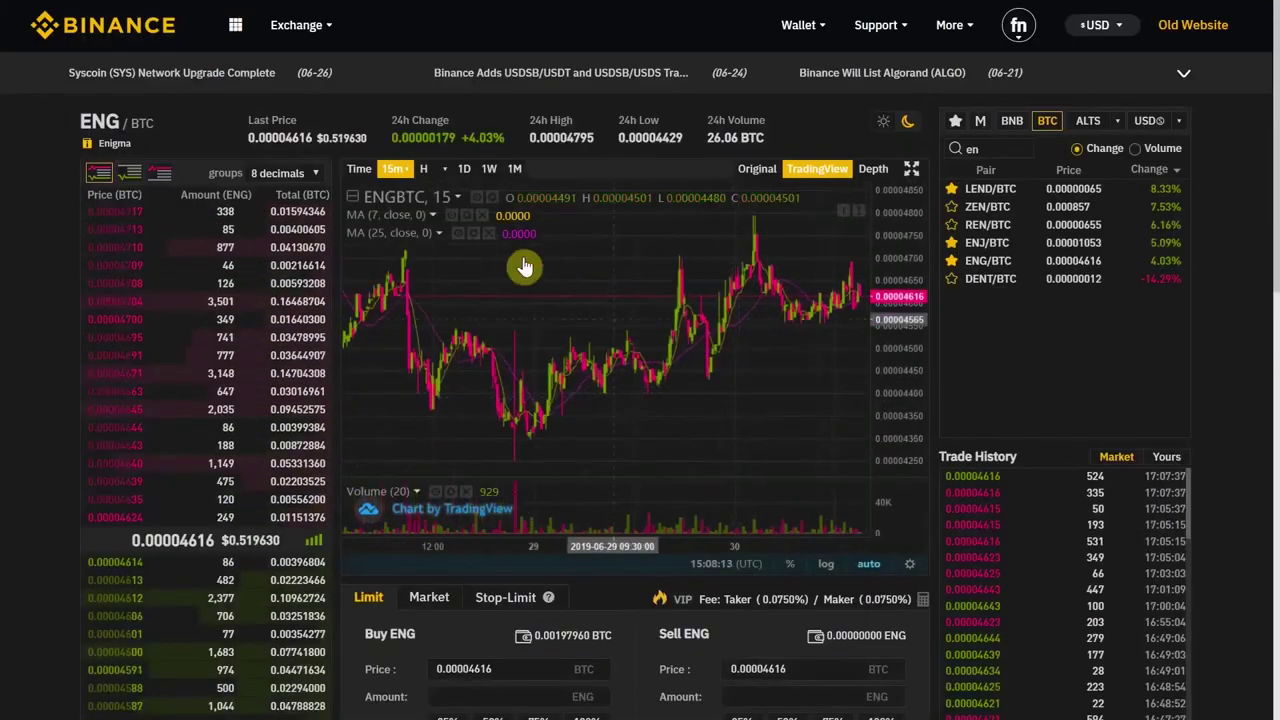
click(464, 168)
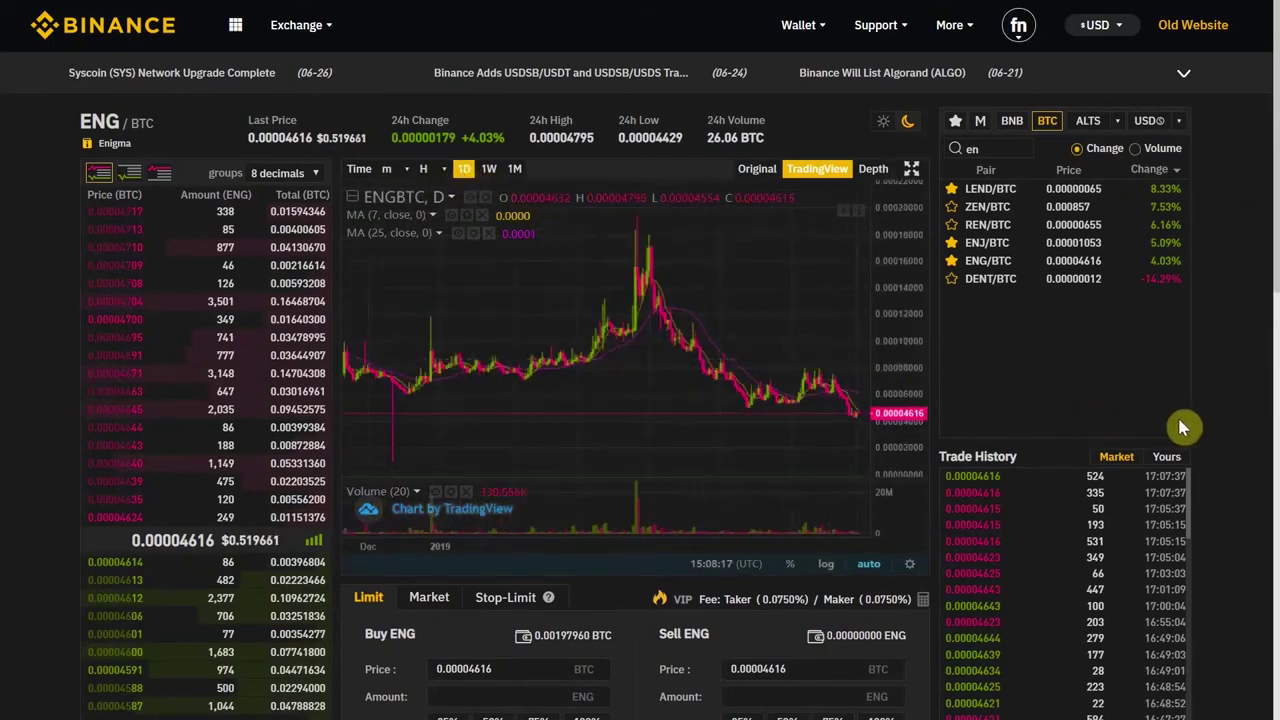
Step: Switch the ENG order form to Market, comparing it with Limit, and enter a buy amount of 100000 ENG
scroll(1182, 427, down, 5)
scroll(640, 400, up, 5)
scroll(585, 566, down, 2)
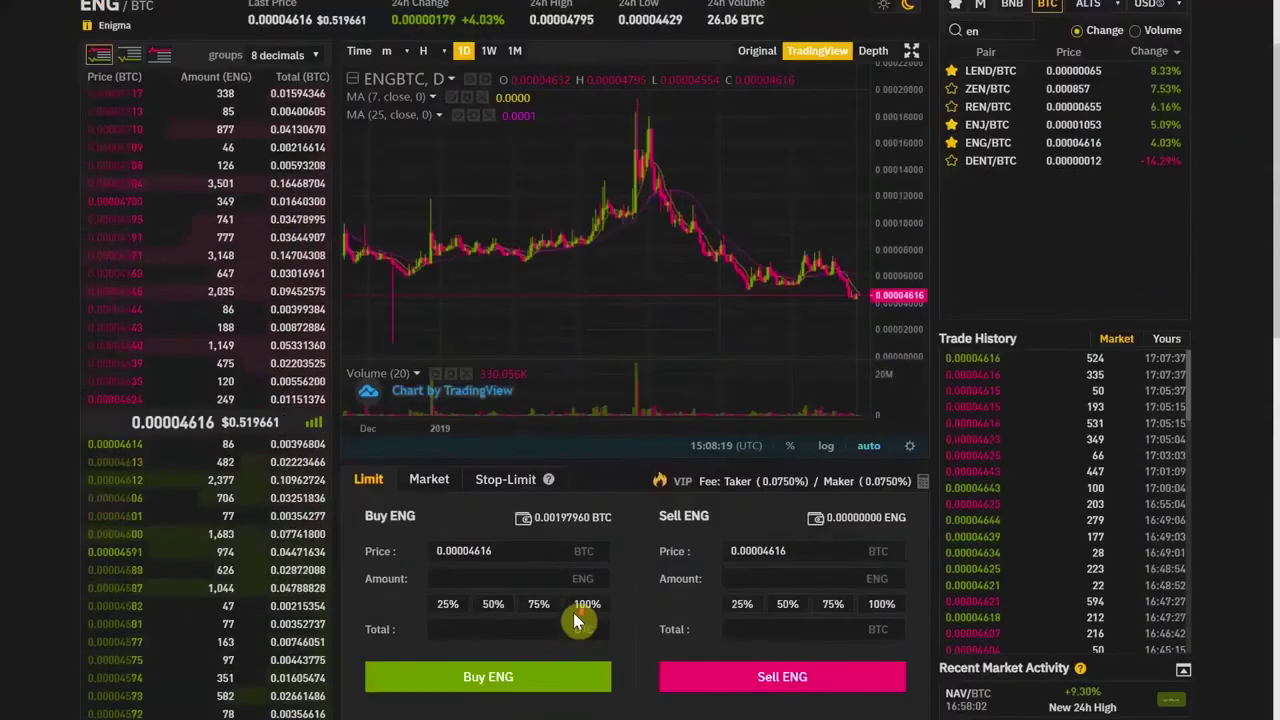
scroll(573, 619, down, 1)
click(426, 440)
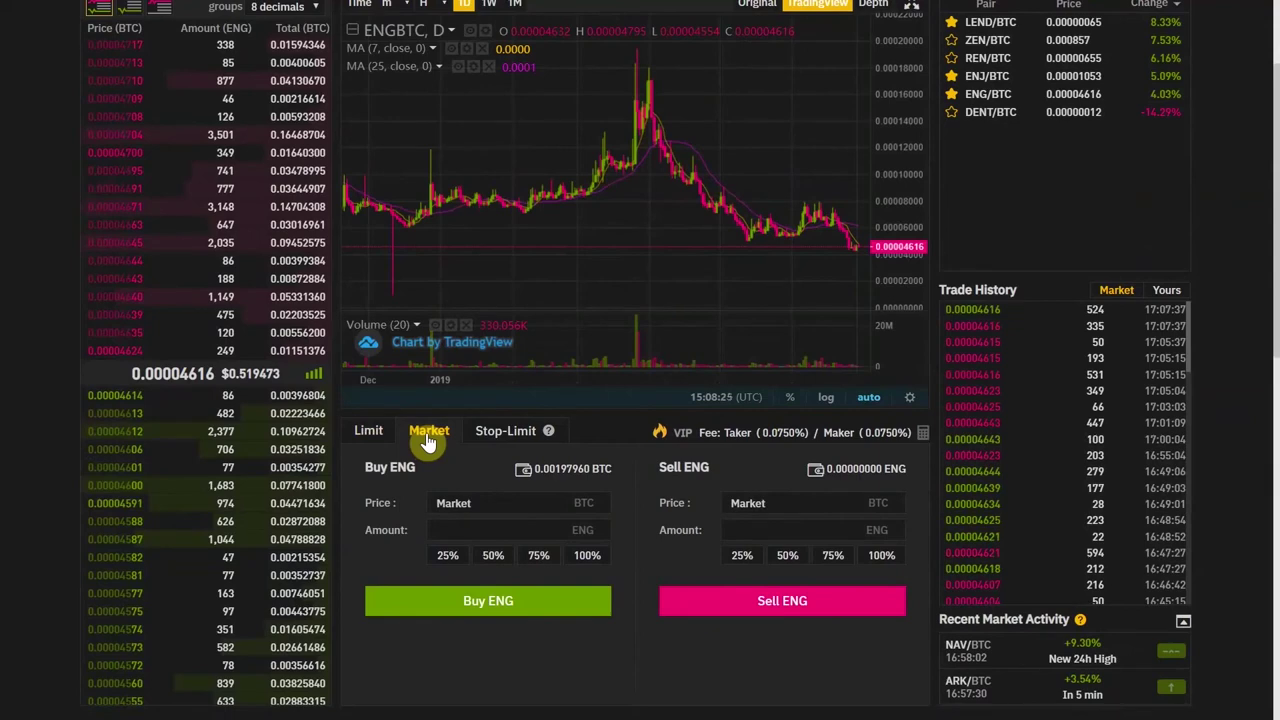
click(368, 432)
click(427, 440)
click(472, 530)
text(100000)
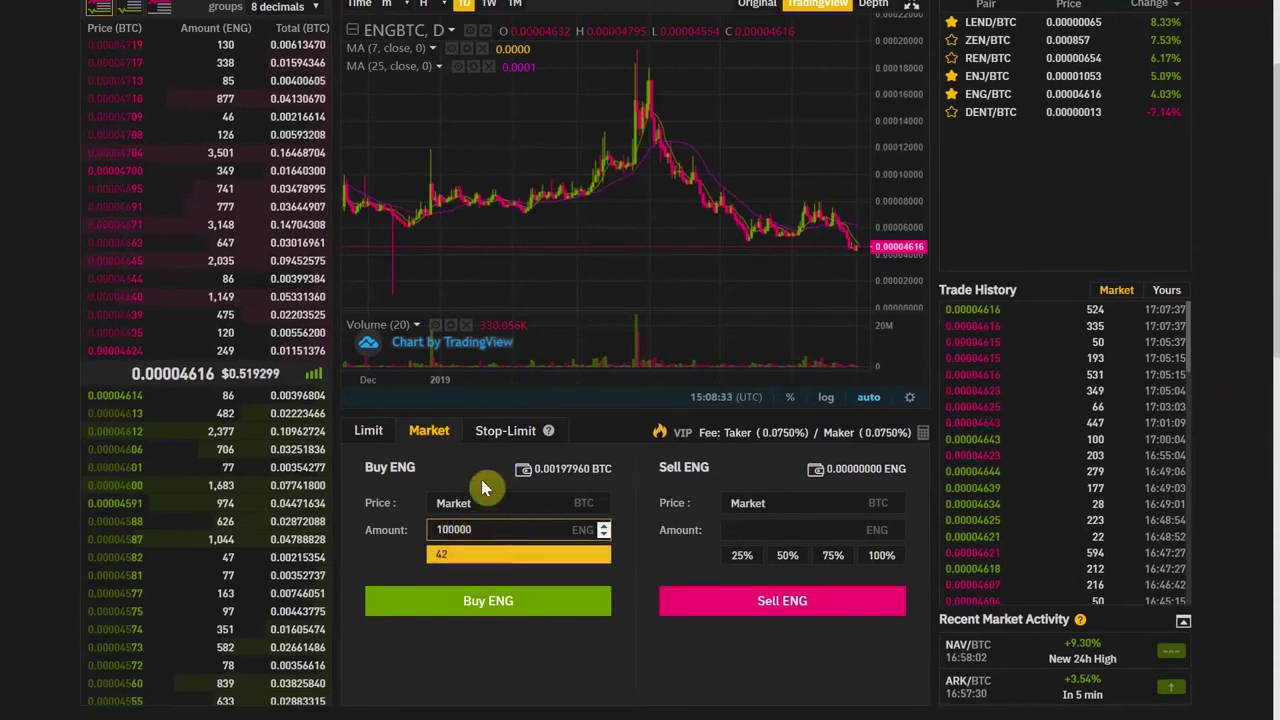
click(478, 488)
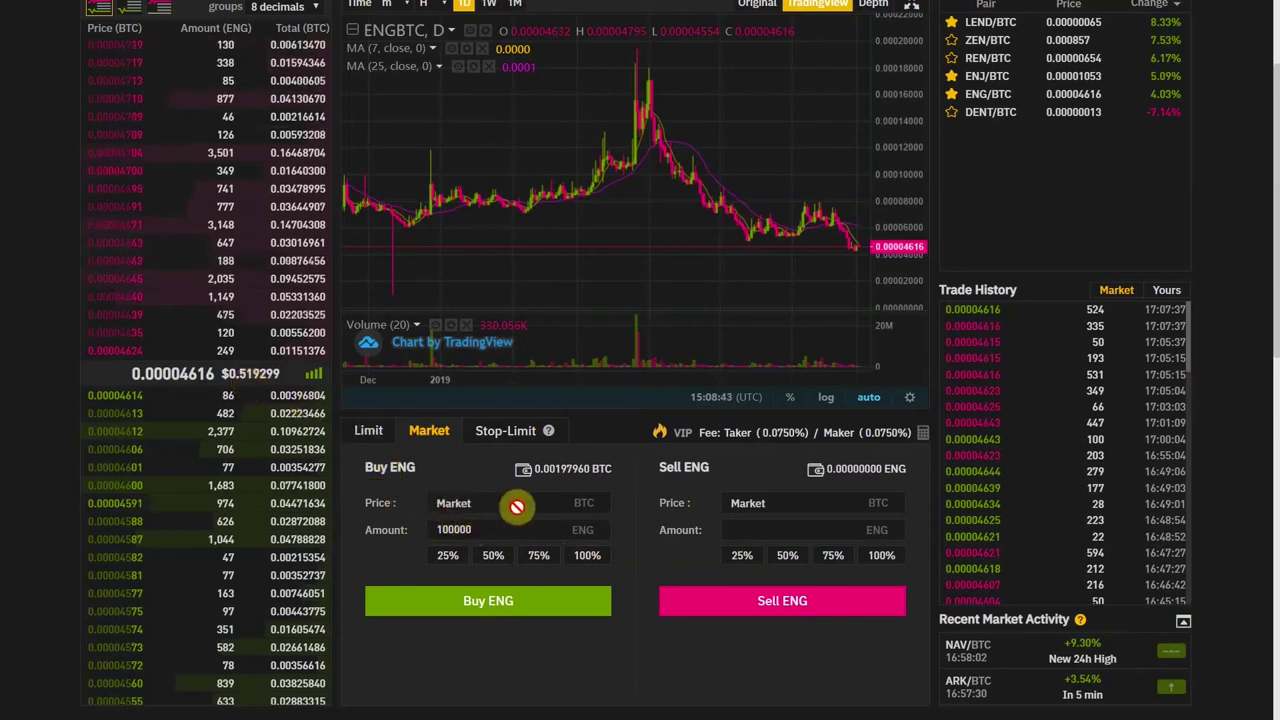
Step: Review the market buy amount for ENG against the available BTC balance and the order book
scroll(591, 508, up, 2)
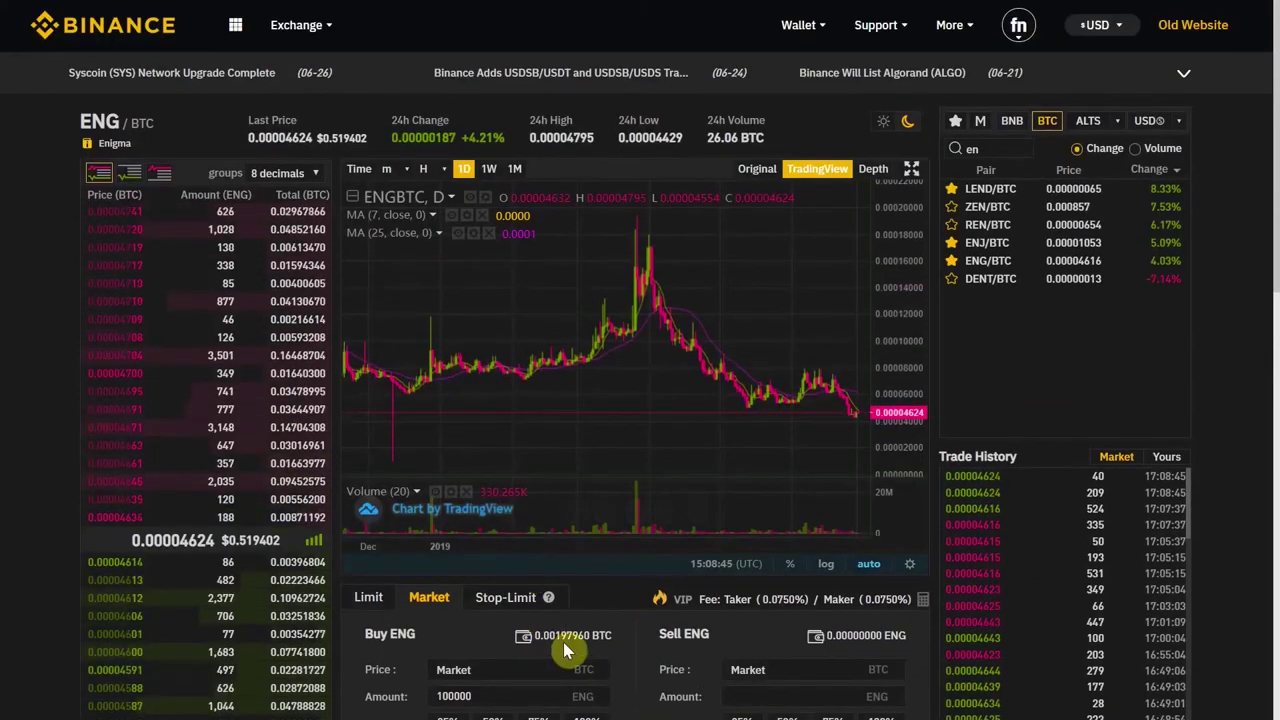
scroll(563, 642, down, 2)
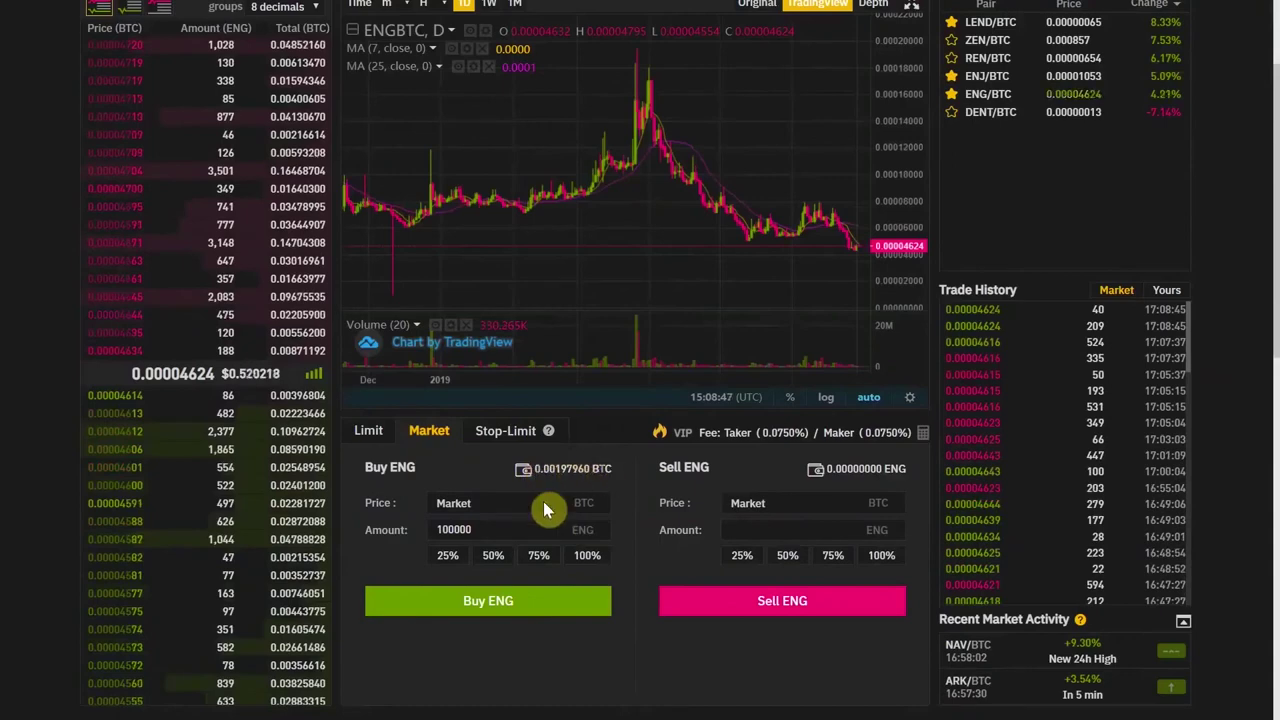
scroll(318, 585, up, 2)
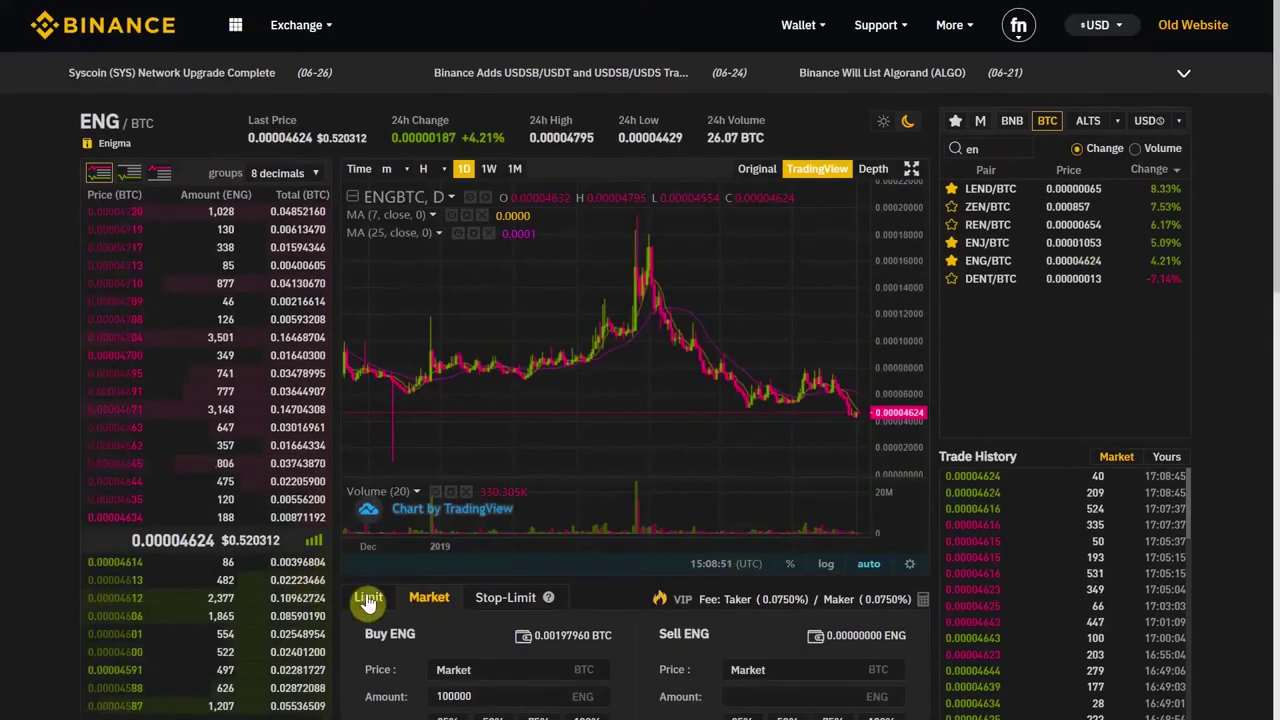
scroll(386, 660, down, 2)
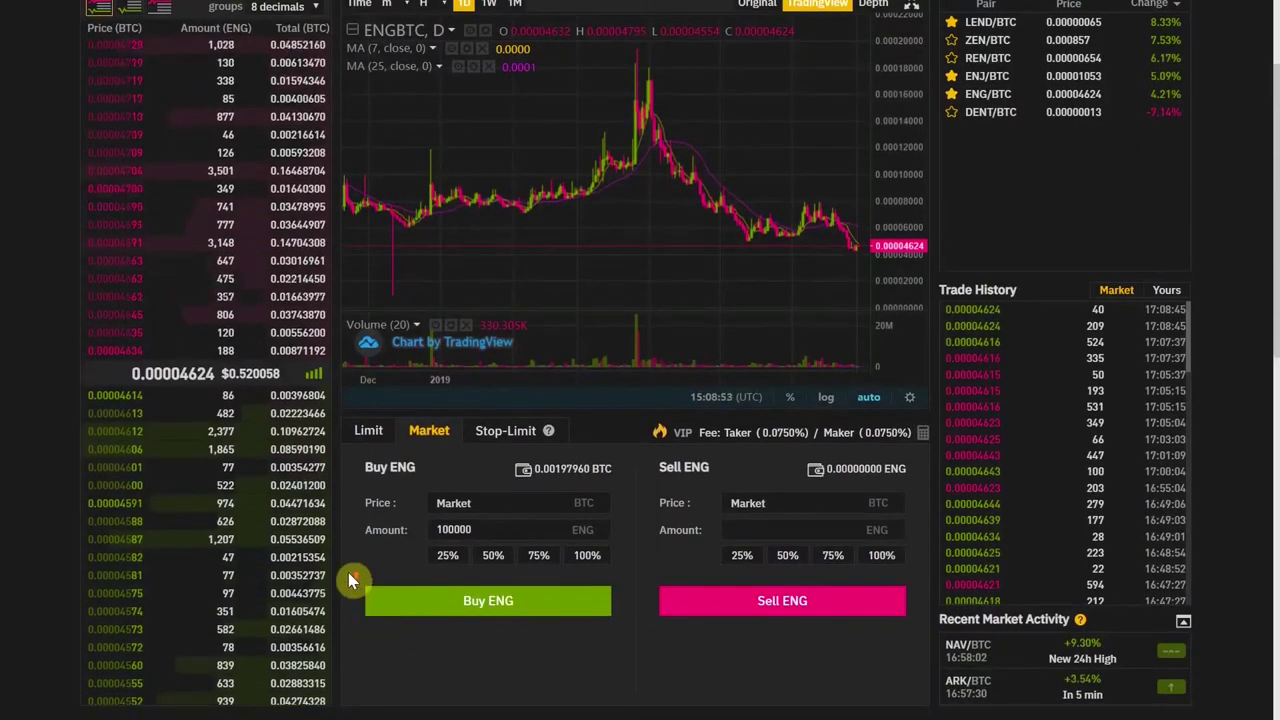
scroll(349, 576, up, 2)
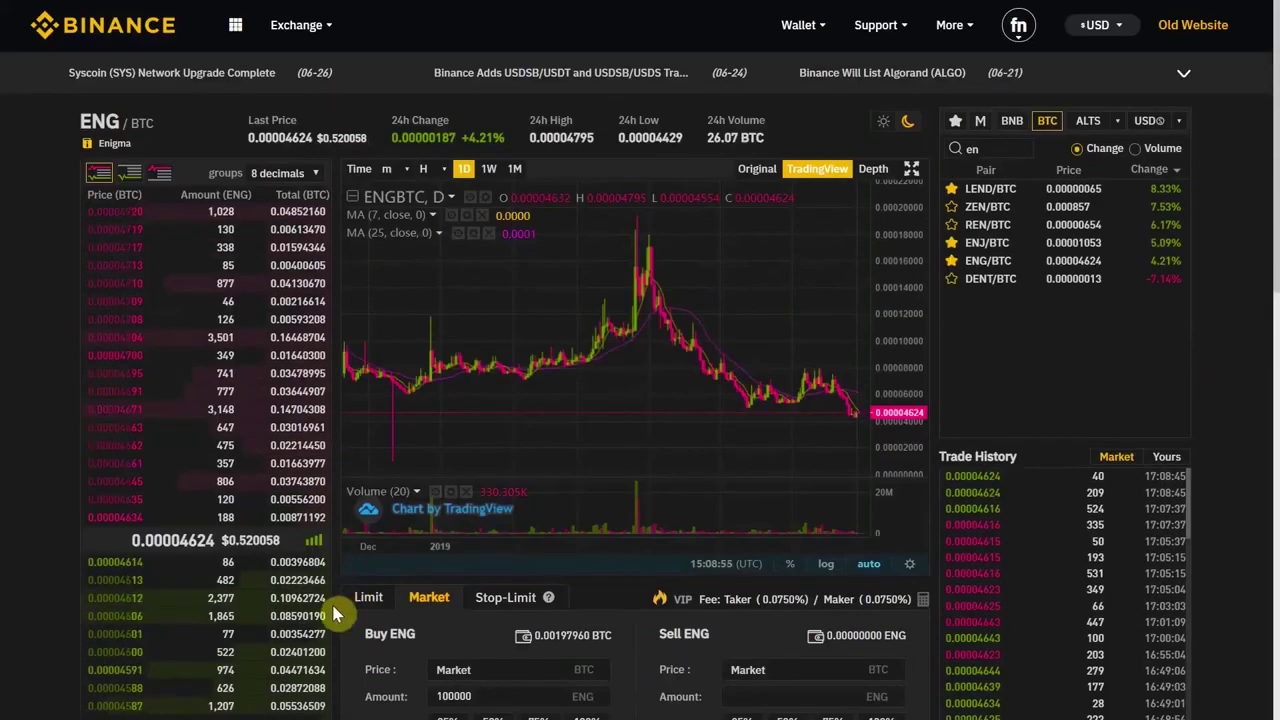
scroll(334, 614, down, 2)
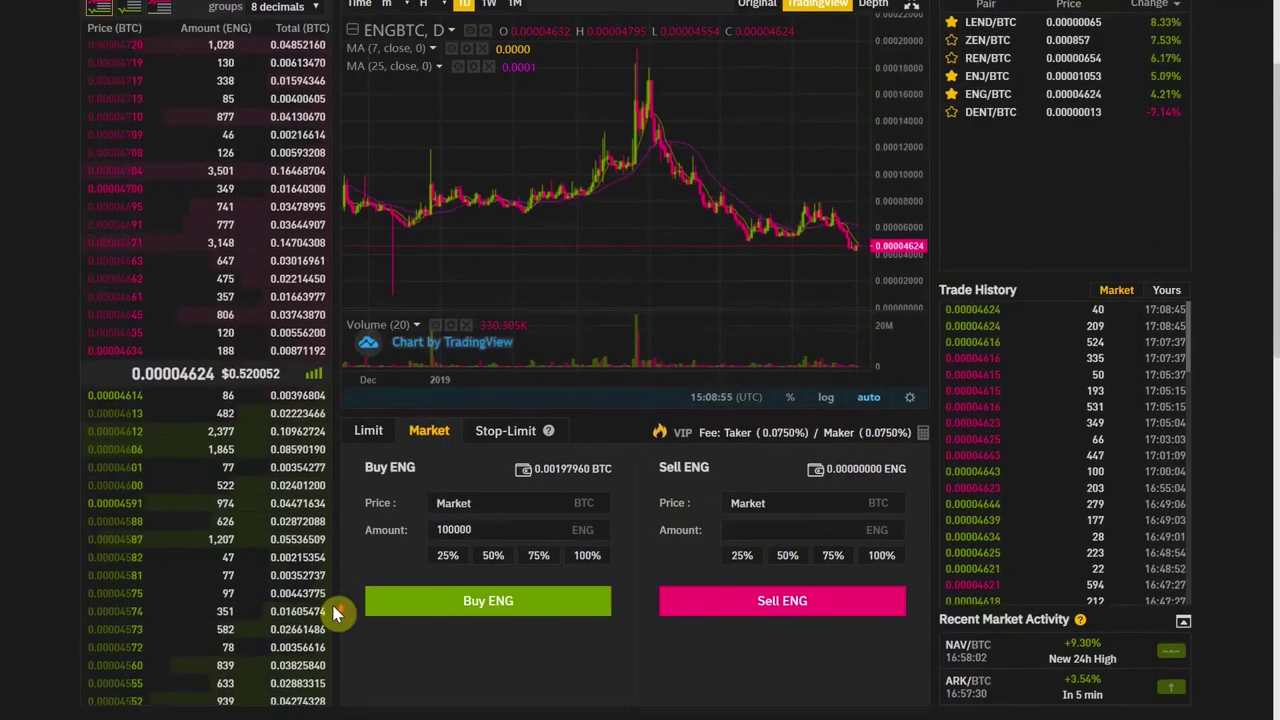
double_click(490, 530)
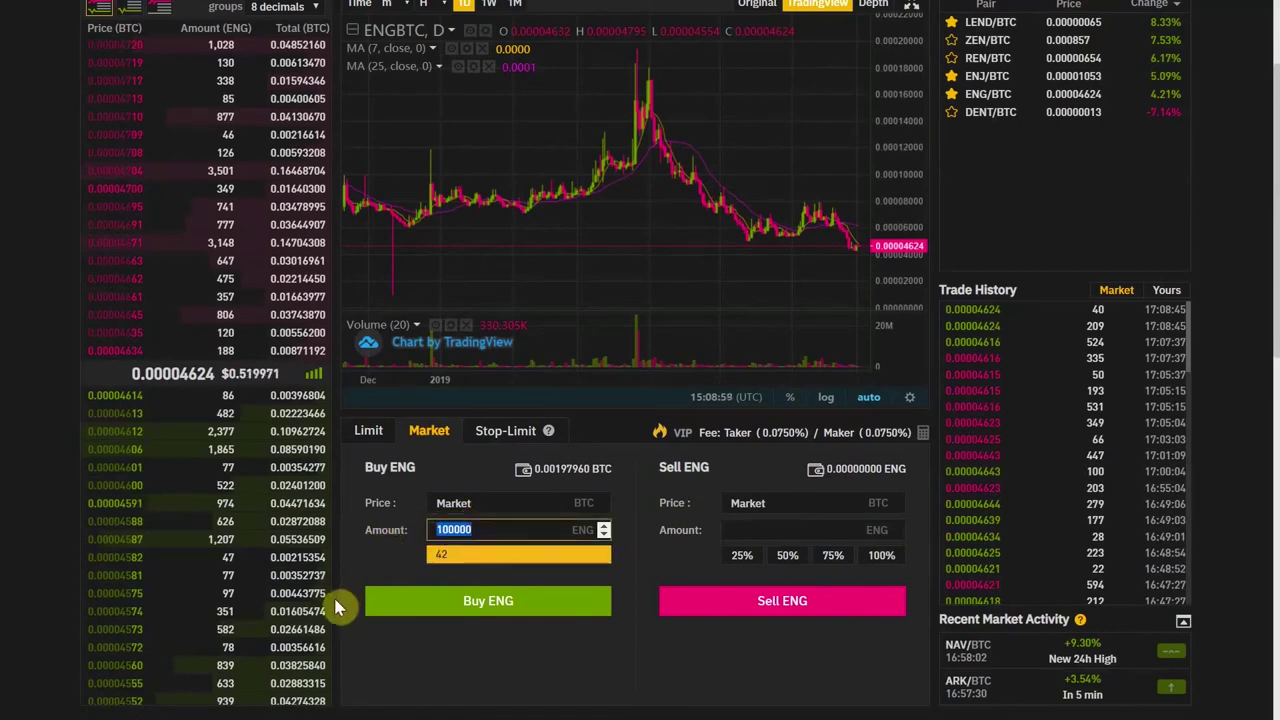
Step: Switch the ENG order form to Stop-Limit and examine the buy side's stop, limit and amount fields
click(506, 432)
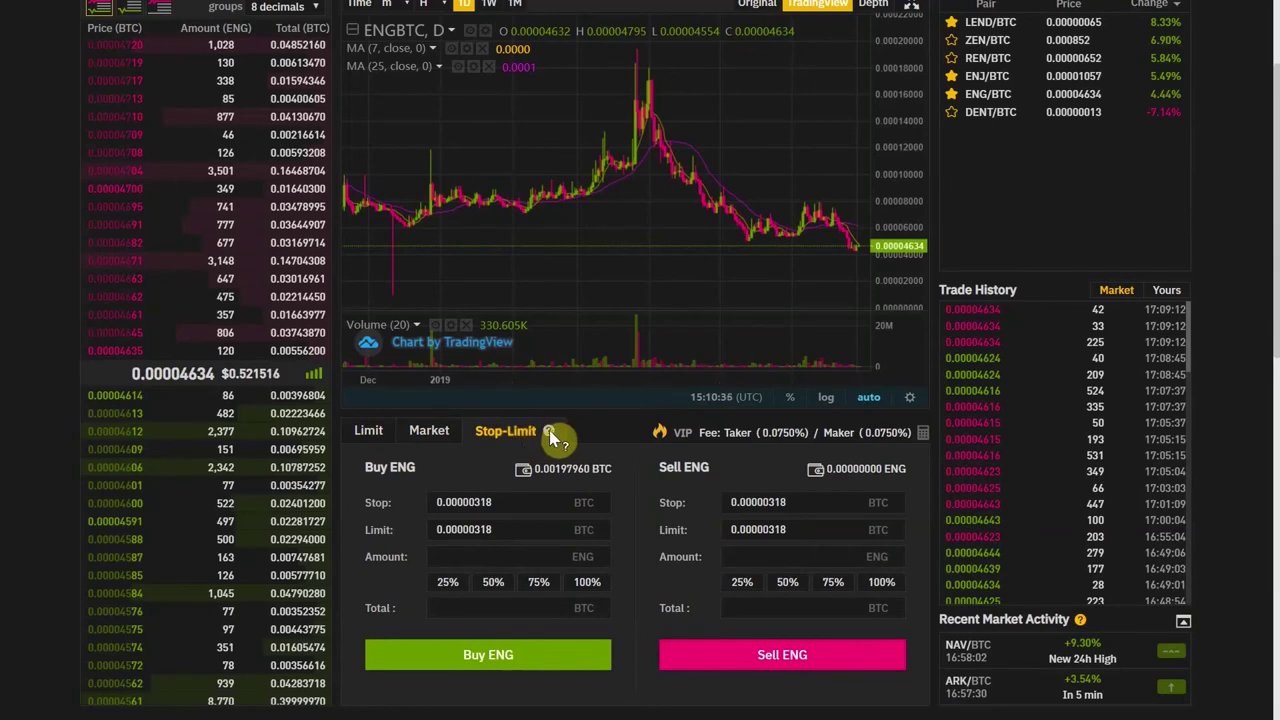
click(460, 504)
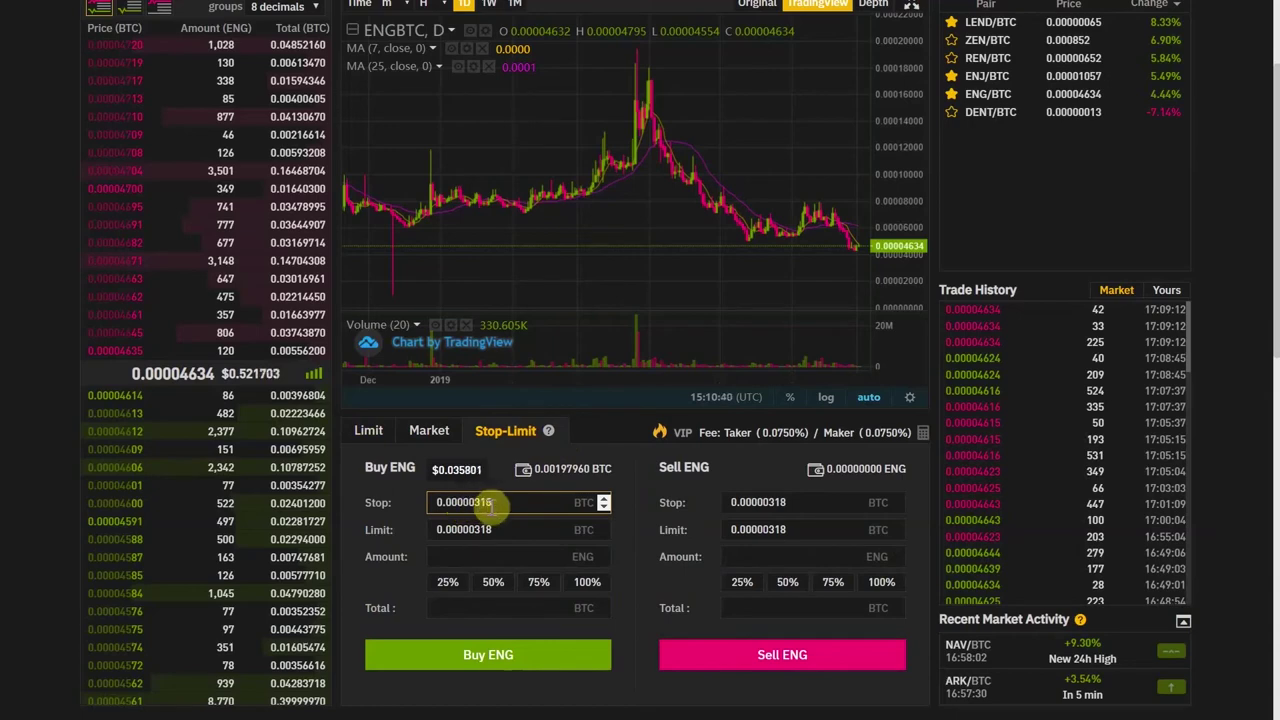
click(500, 528)
click(506, 553)
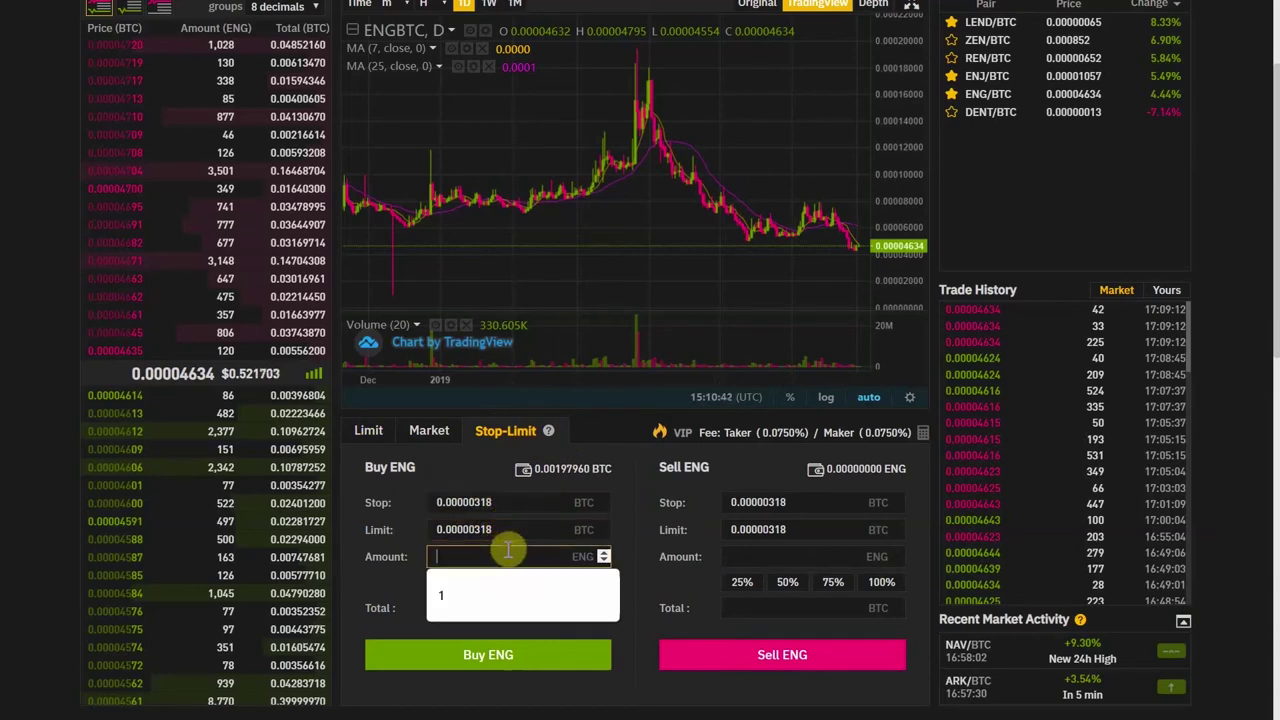
click(458, 472)
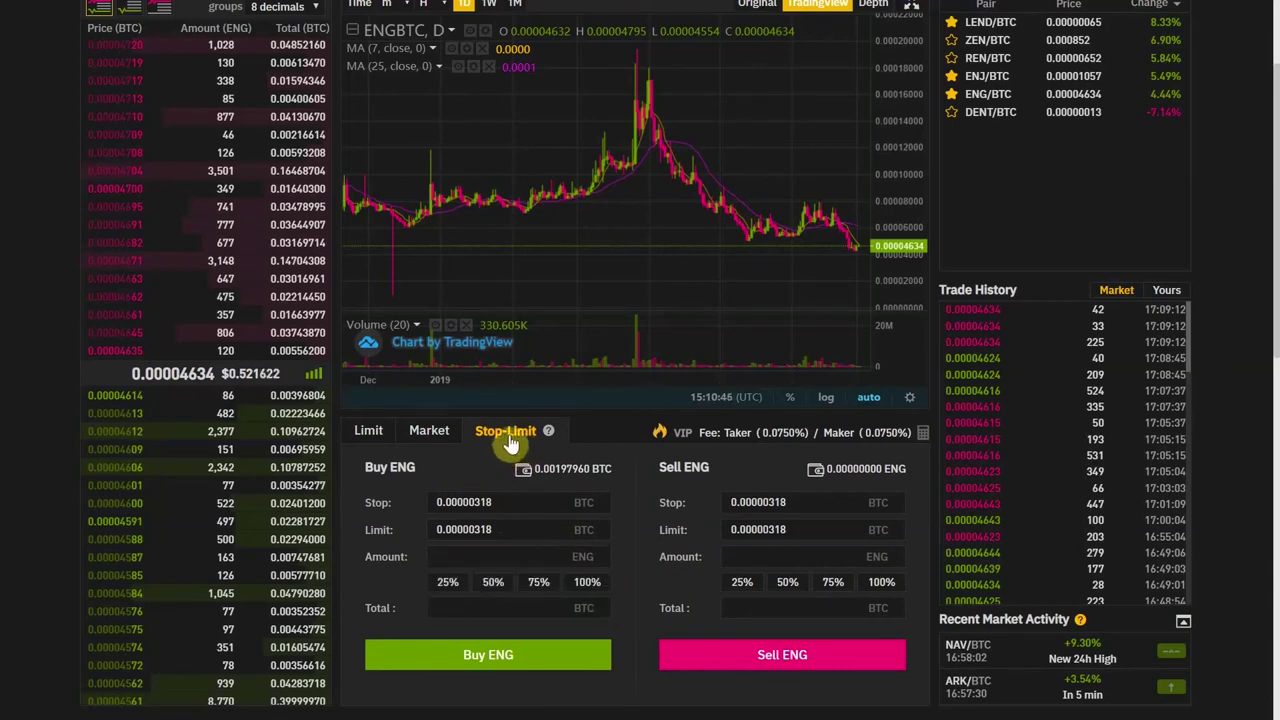
click(516, 505)
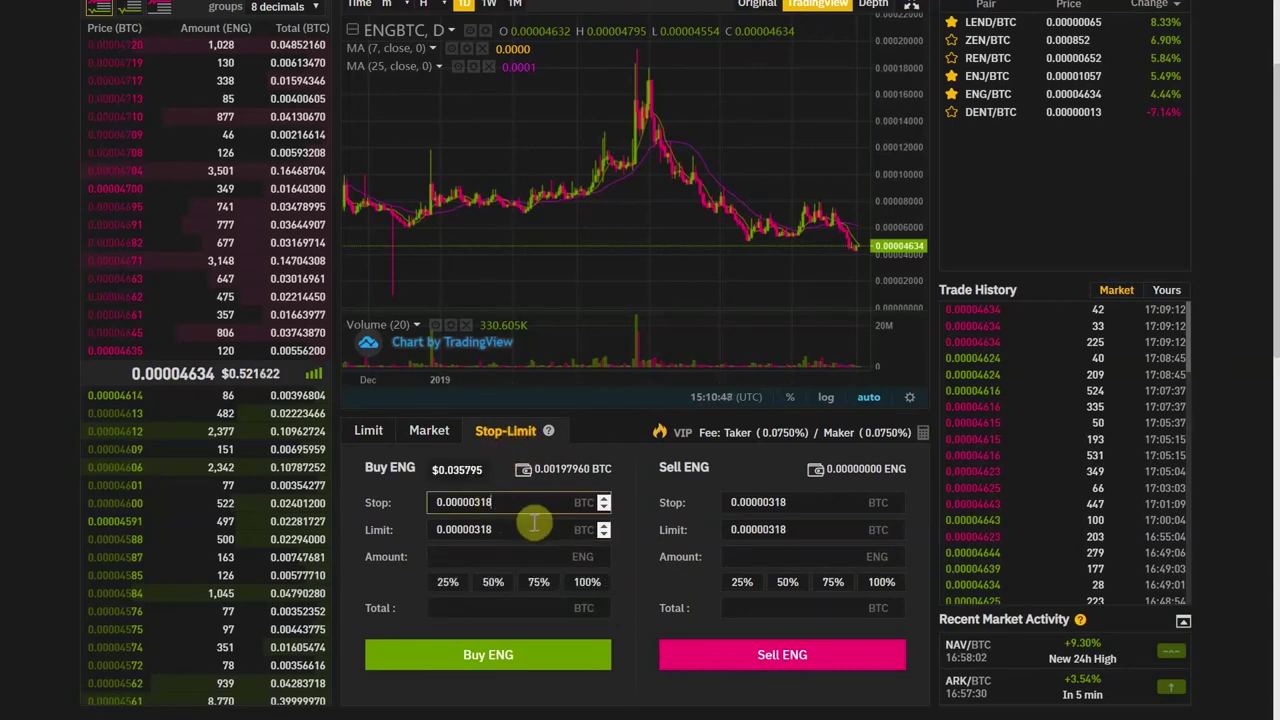
click(534, 527)
click(491, 503)
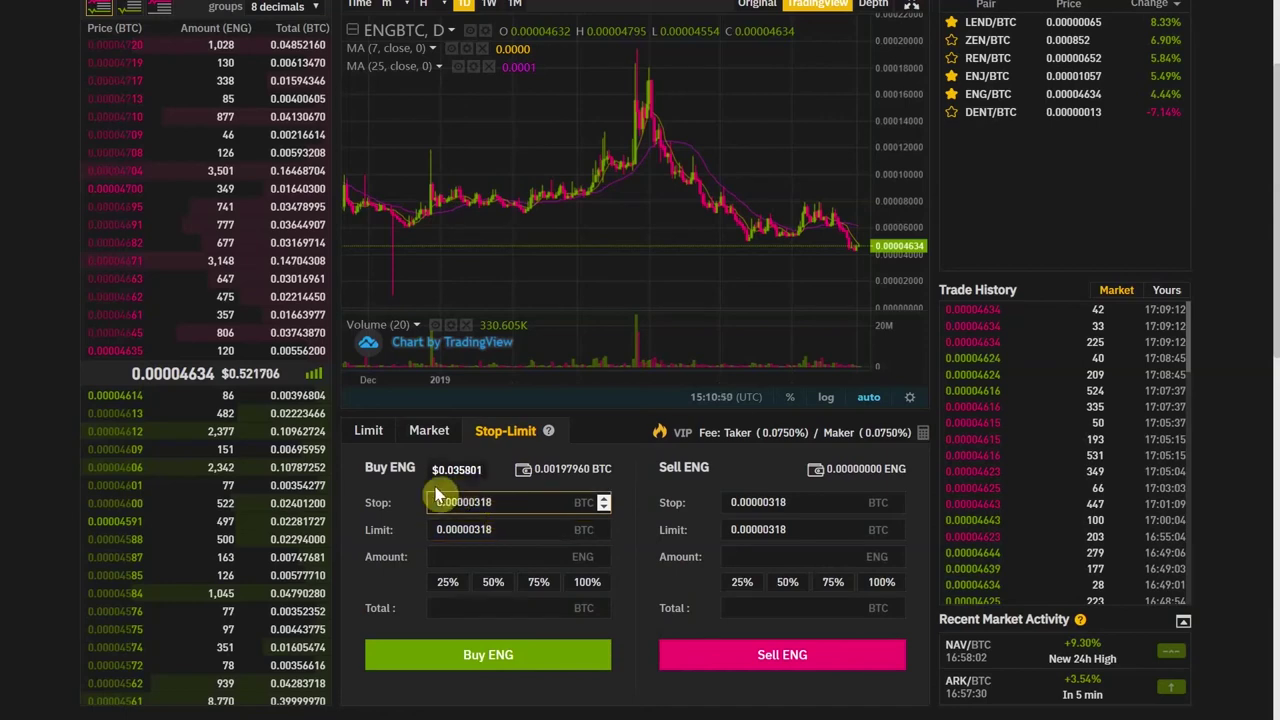
click(354, 508)
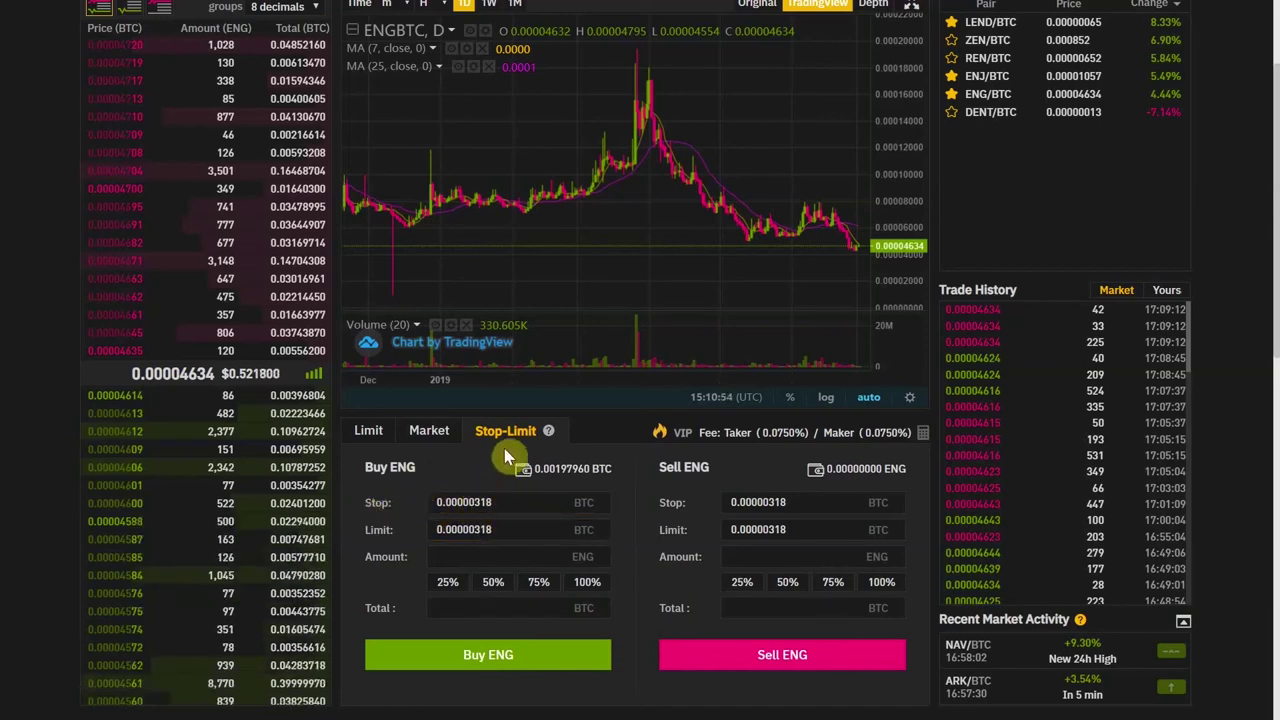
click(497, 505)
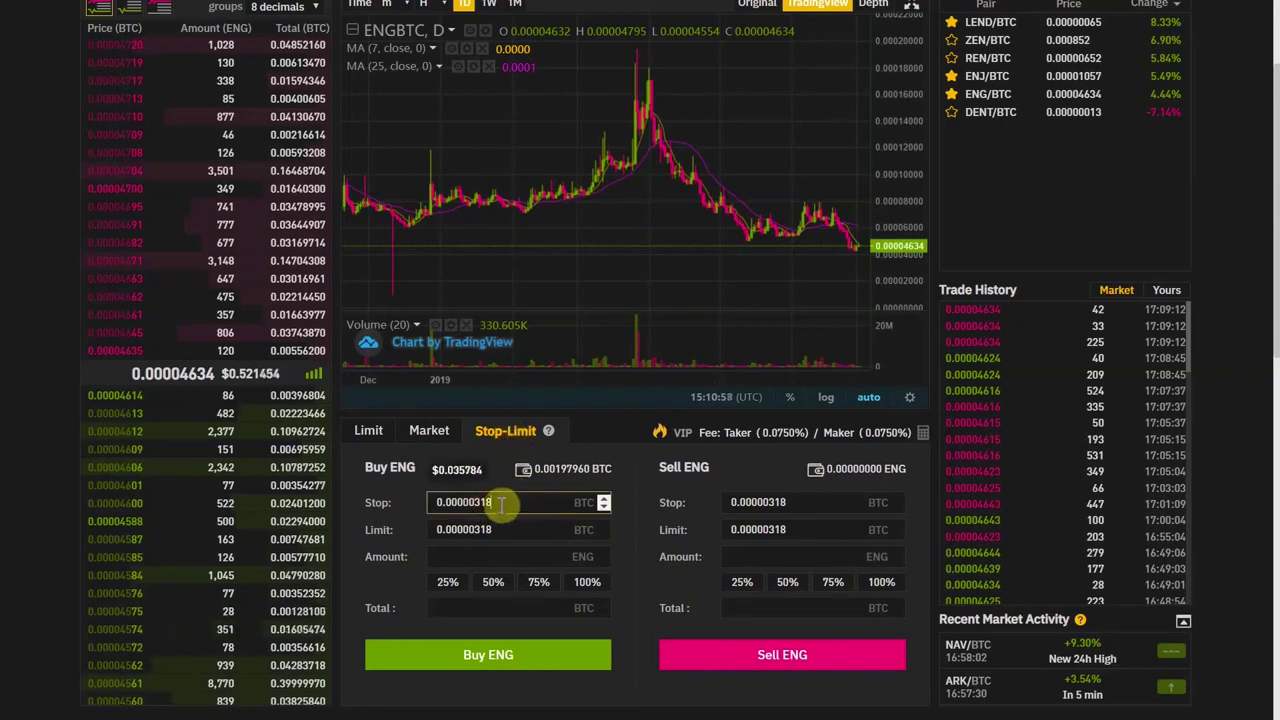
mouse_move(549, 433)
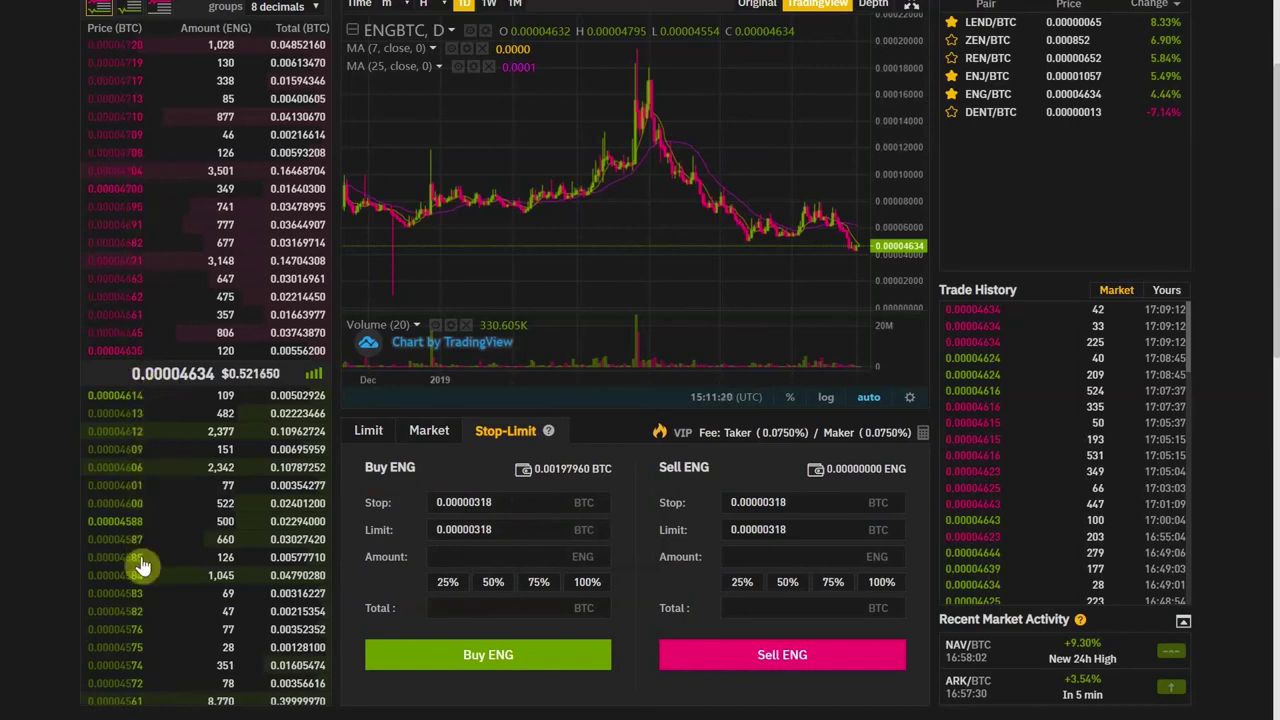
Step: Fill the stop-limit prices from the 0.00004572 BTC bid in the order book, and set the buy limit price to 0.00004578 BTC
click(142, 688)
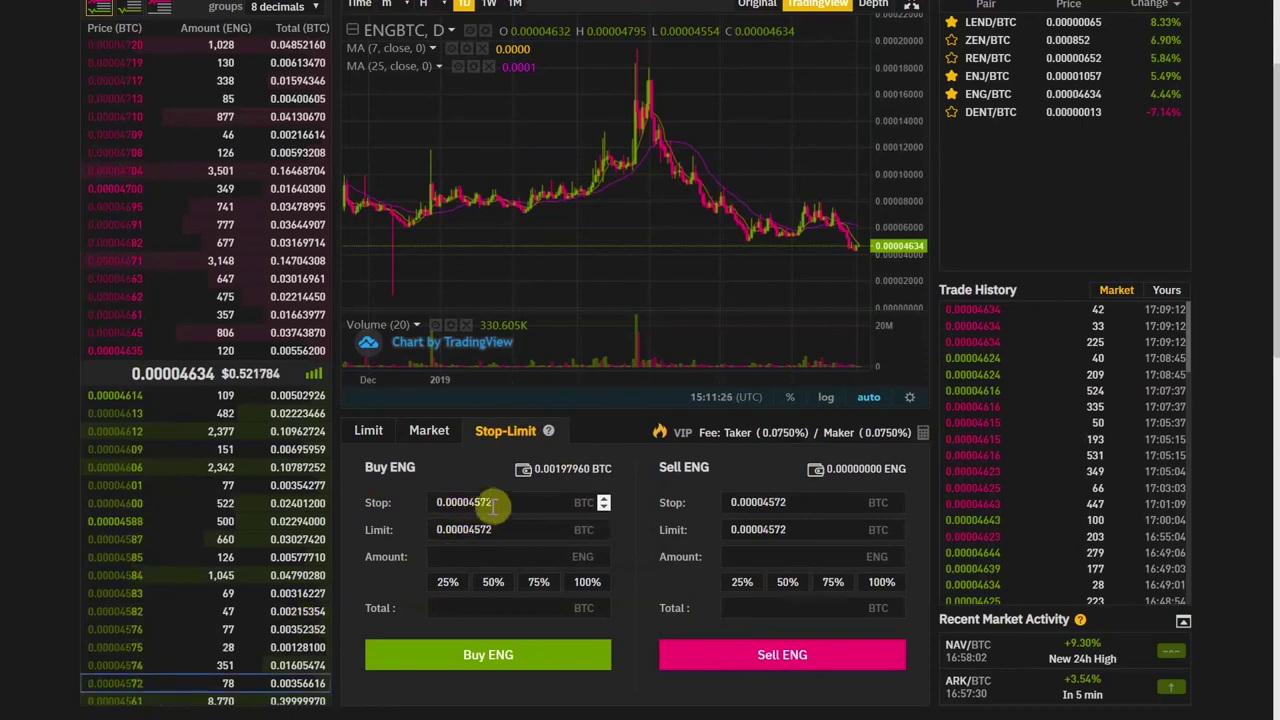
drag(474, 502, 492, 502)
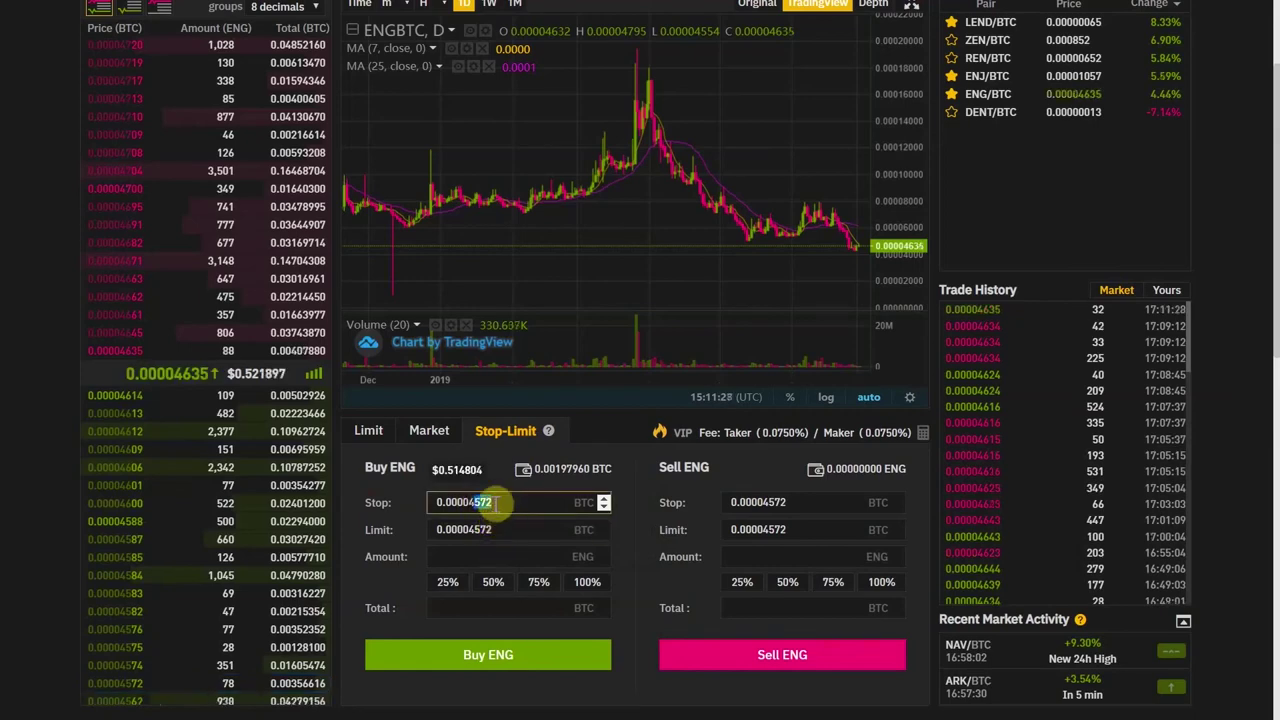
click(493, 503)
drag(495, 531, 468, 530)
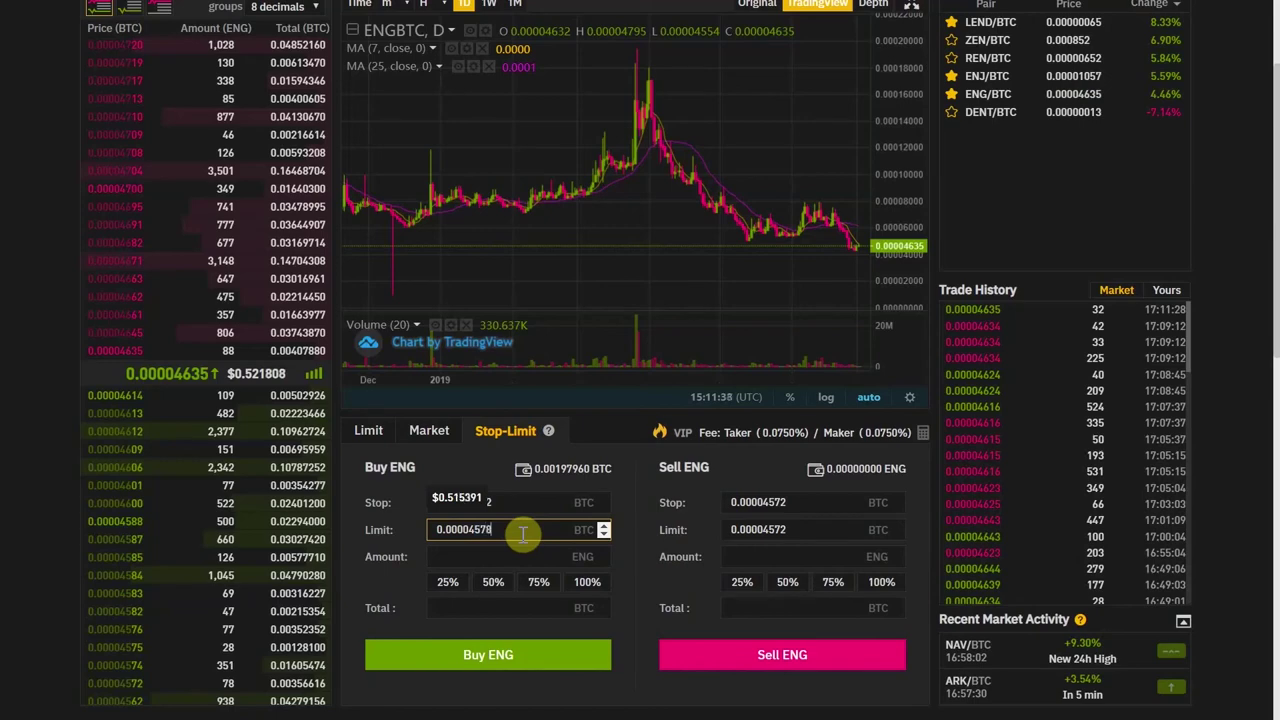
click(478, 486)
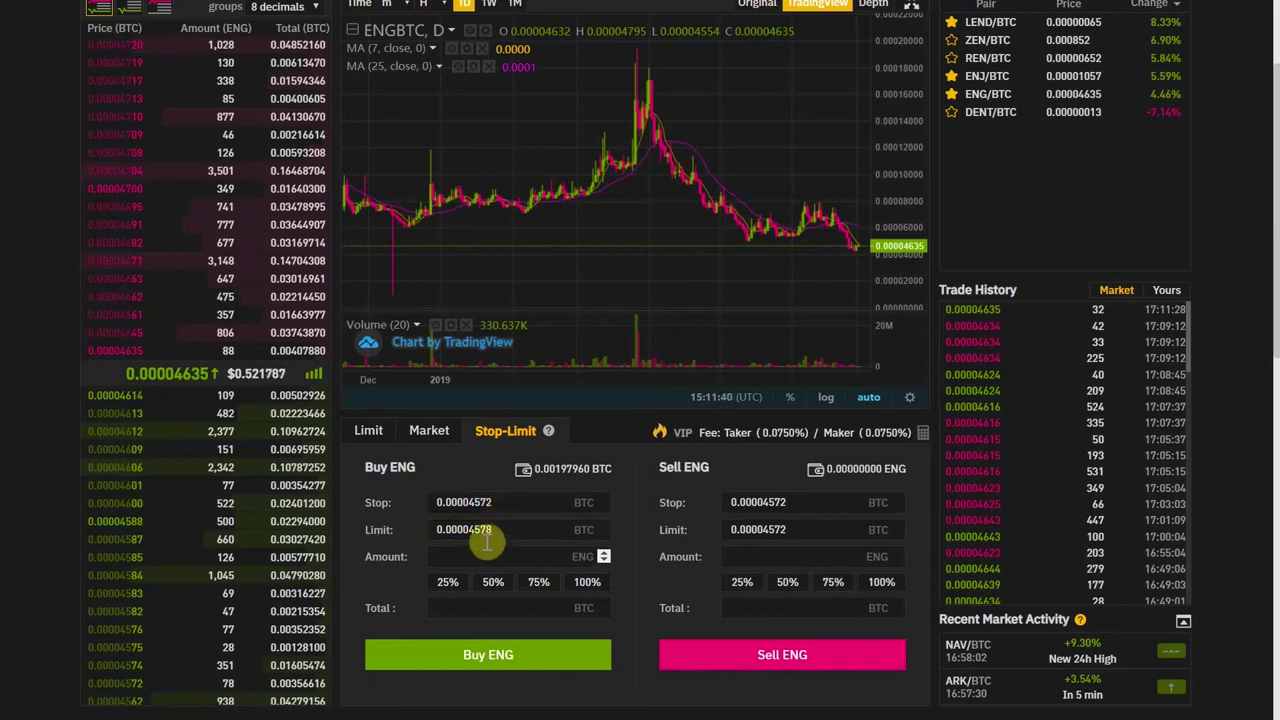
click(500, 503)
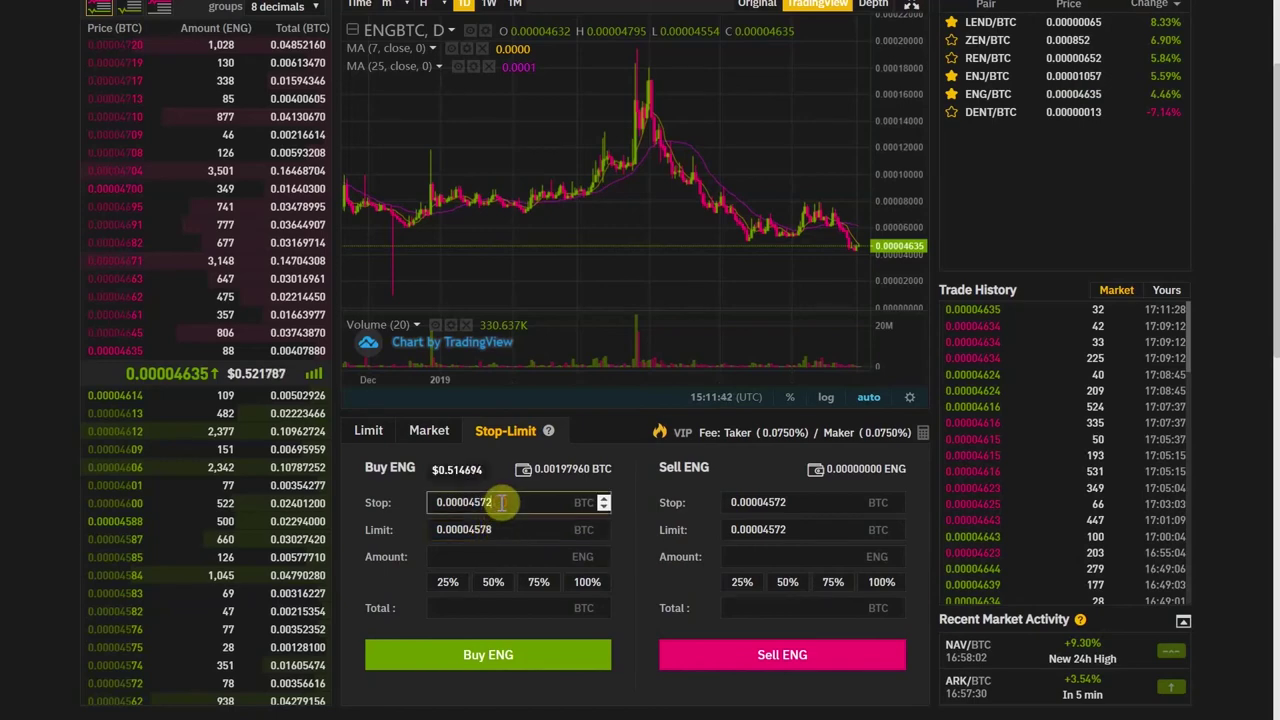
double_click(500, 503)
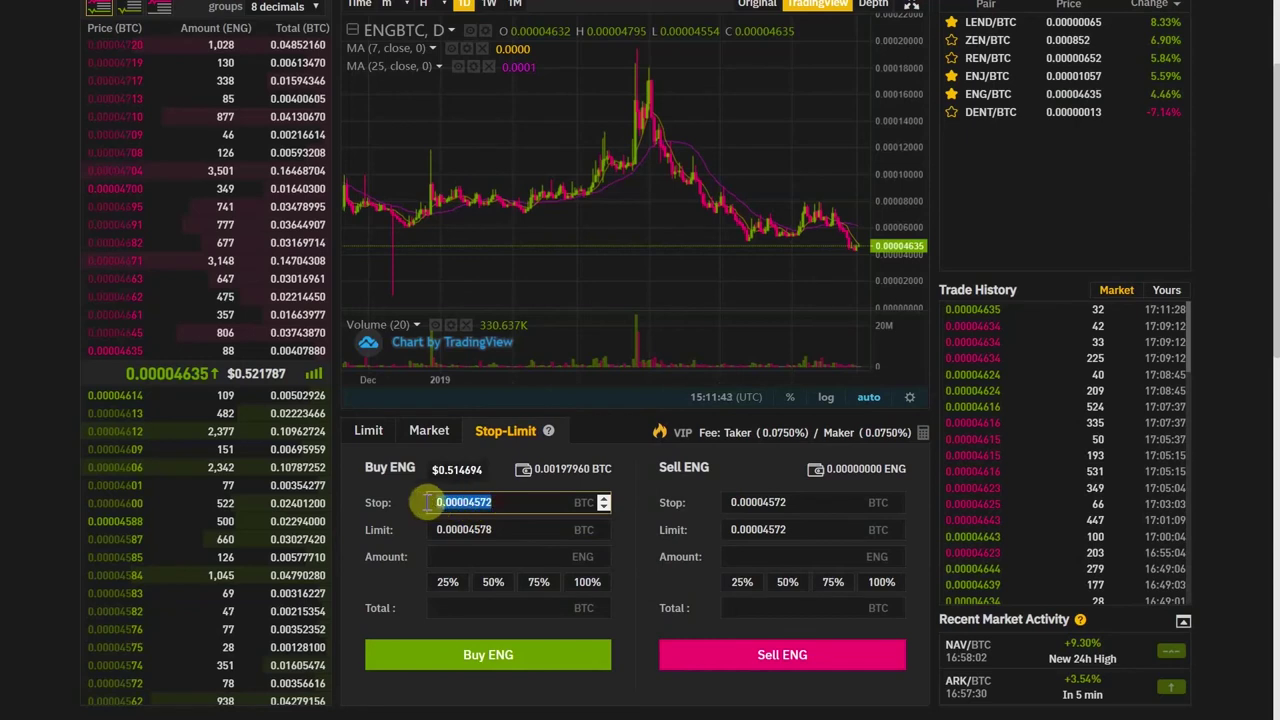
double_click(508, 531)
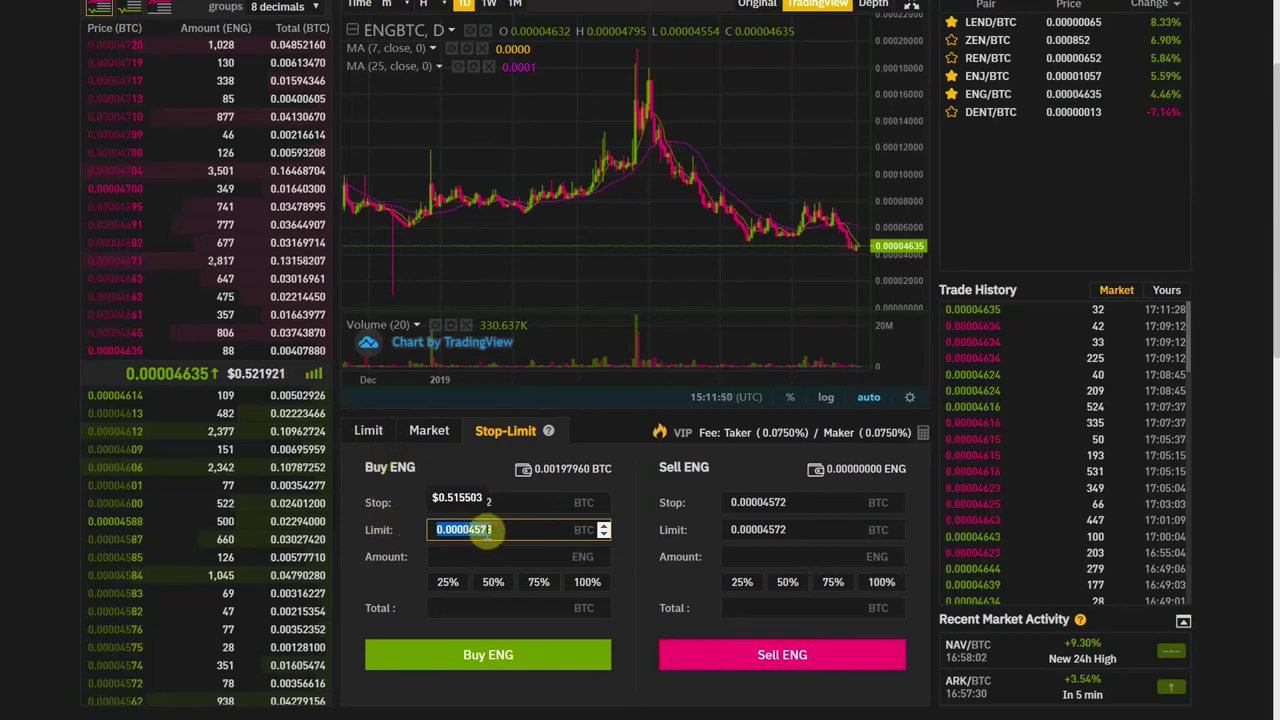
Step: Set the buy side's limit price to 0.00004575 BTC
click(508, 528)
click(508, 503)
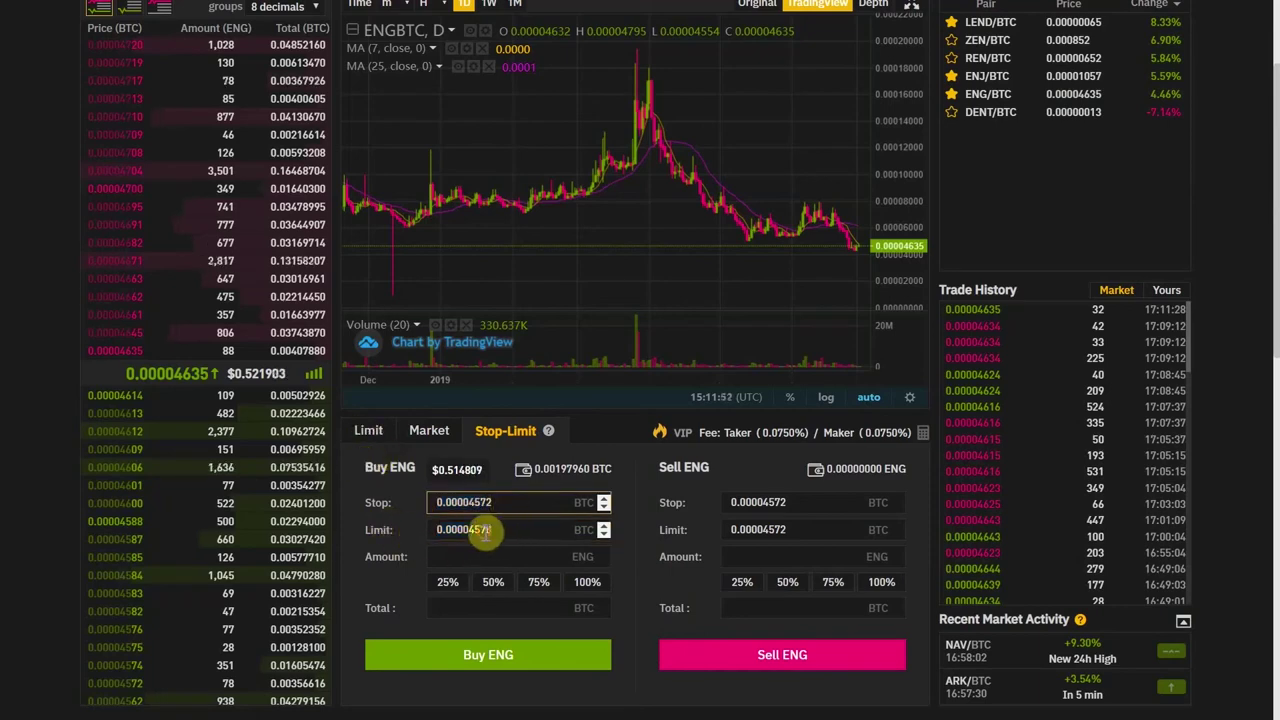
drag(488, 533, 527, 532)
text(5)
click(428, 470)
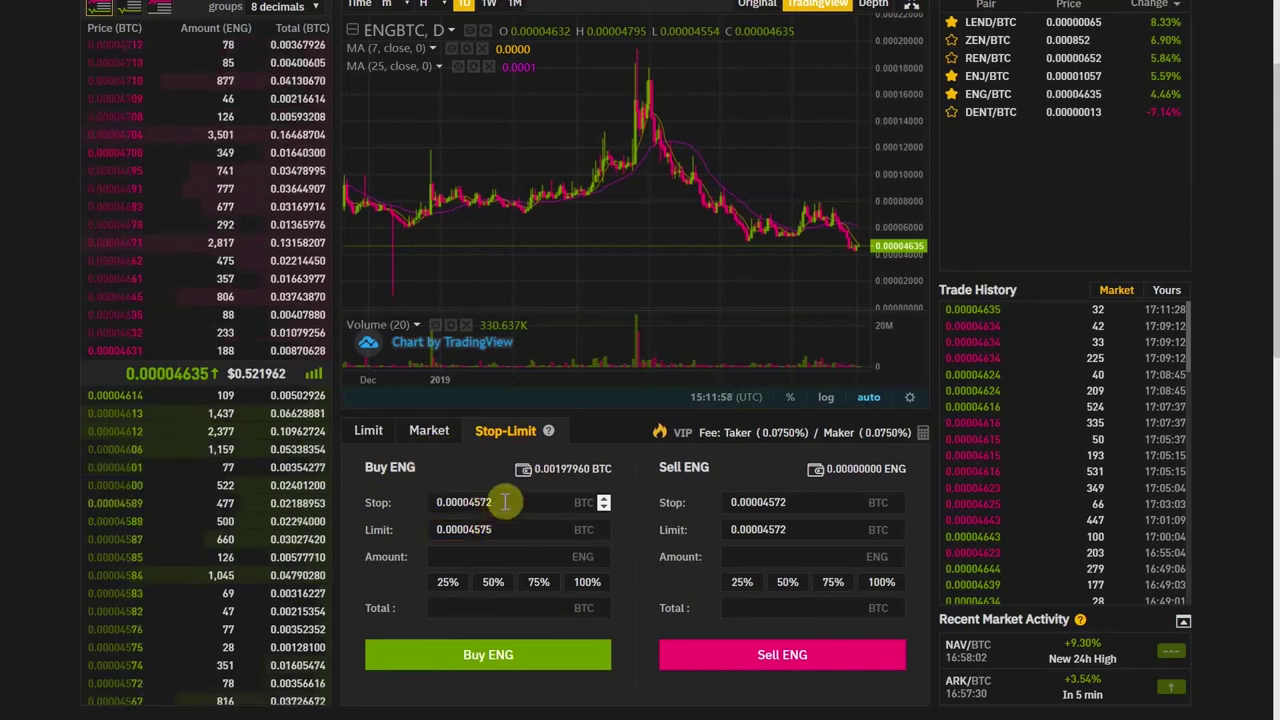
Step: Compare the buy stop price with the limit price and set the limit to 0.00004565 BTC
drag(519, 502, 411, 504)
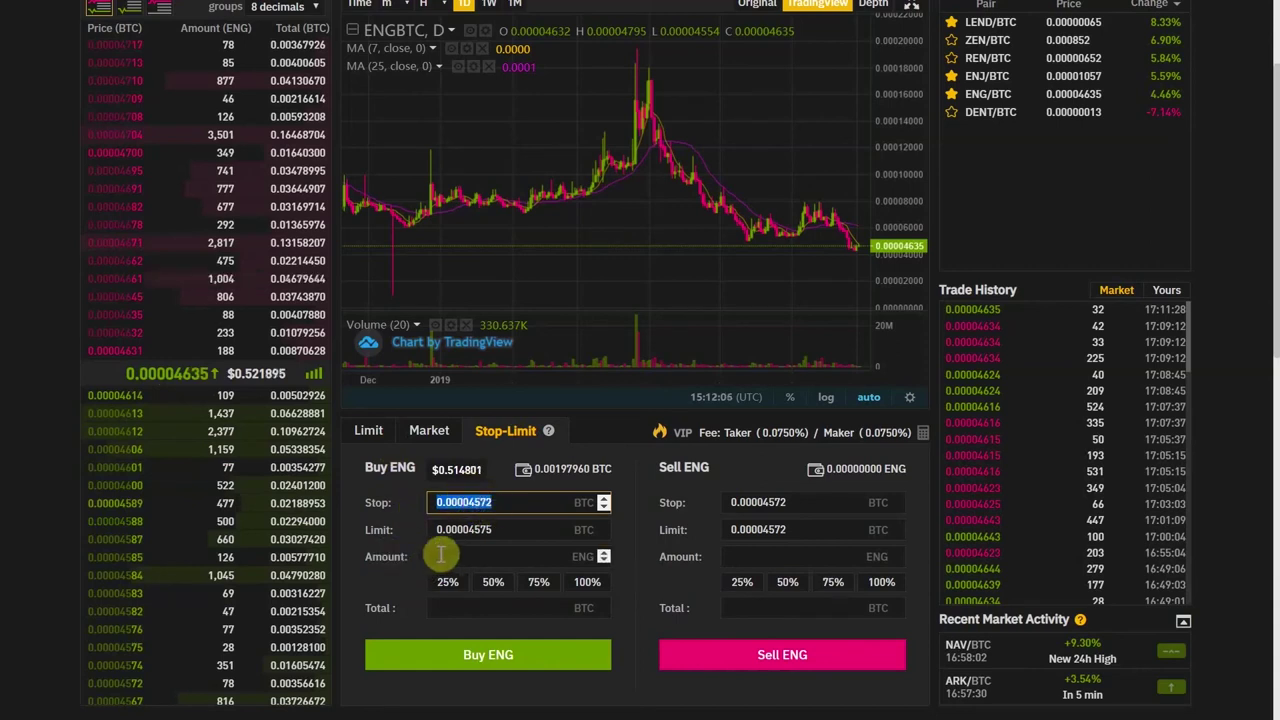
click(397, 538)
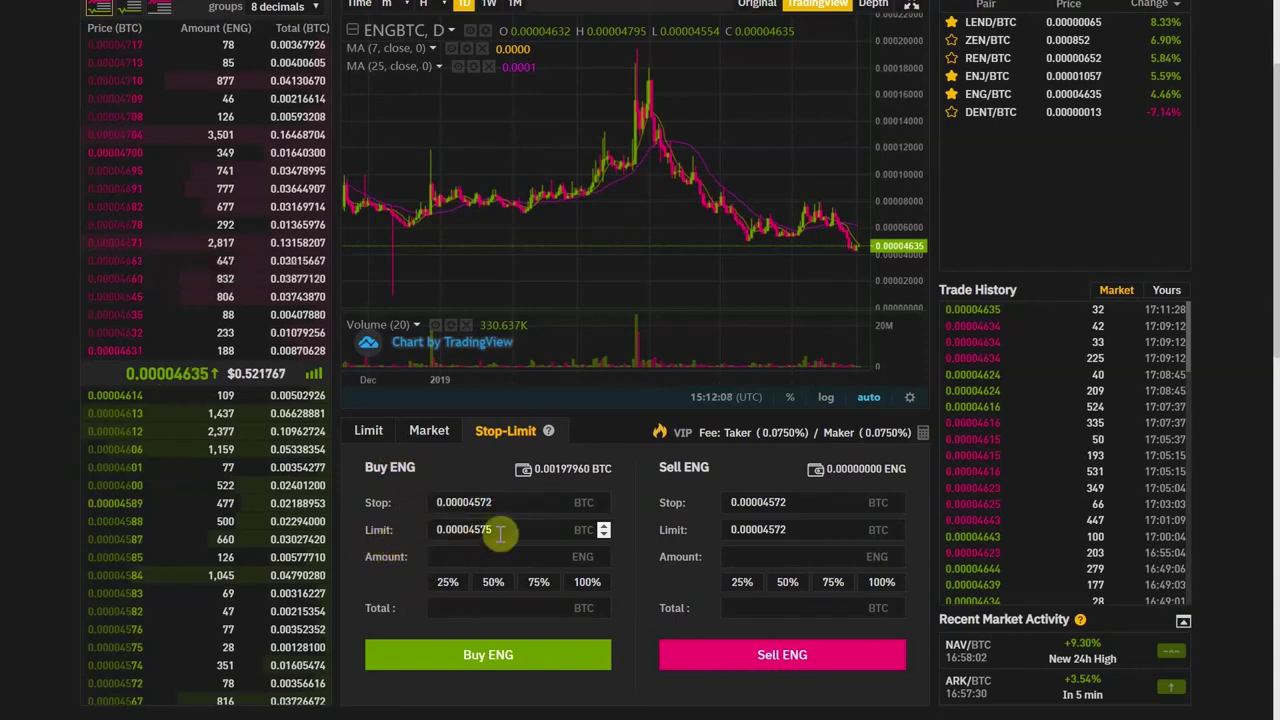
drag(462, 530, 493, 532)
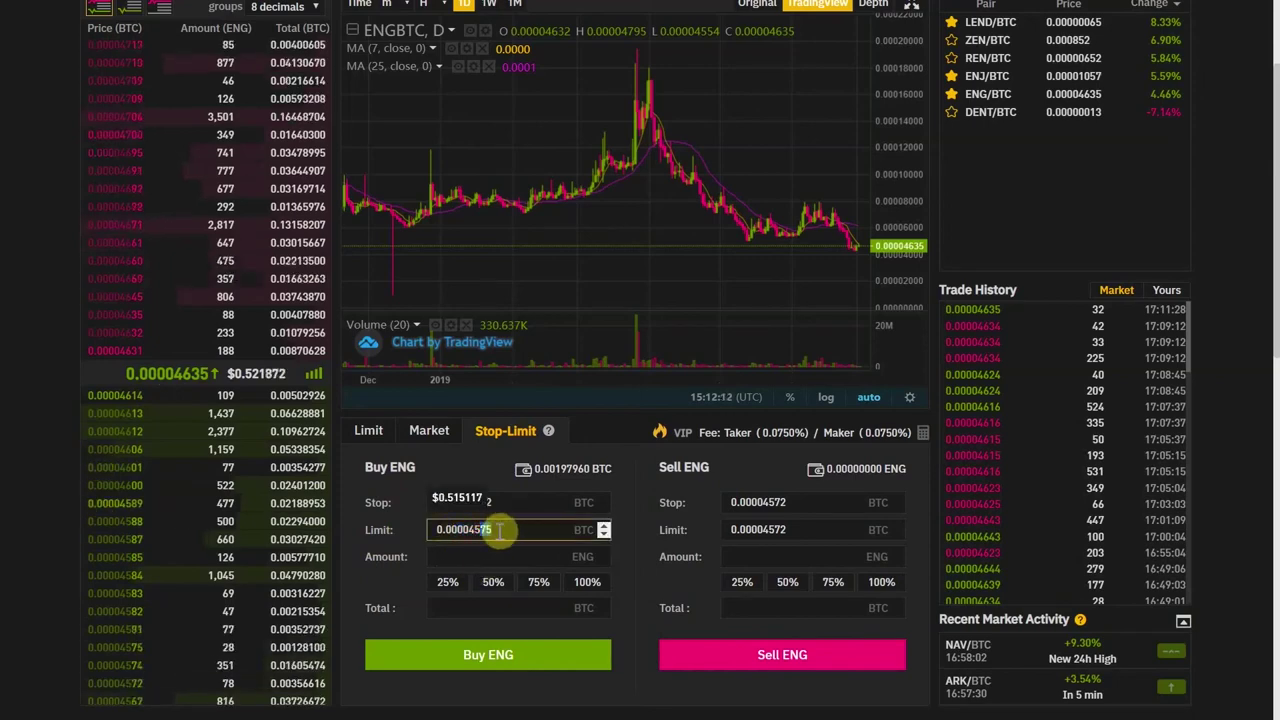
click(435, 502)
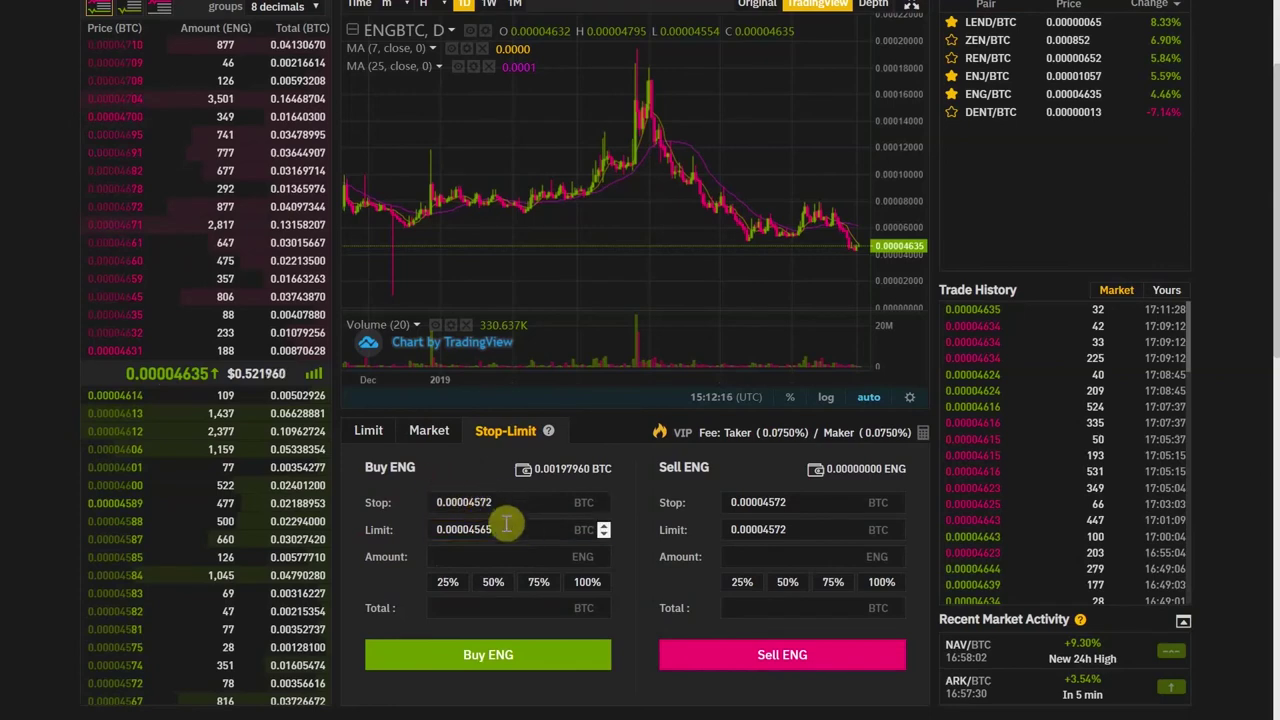
Step: Set the buy limit price to 0.00004574 BTC and compare its last digits with the stop price
drag(477, 531, 517, 538)
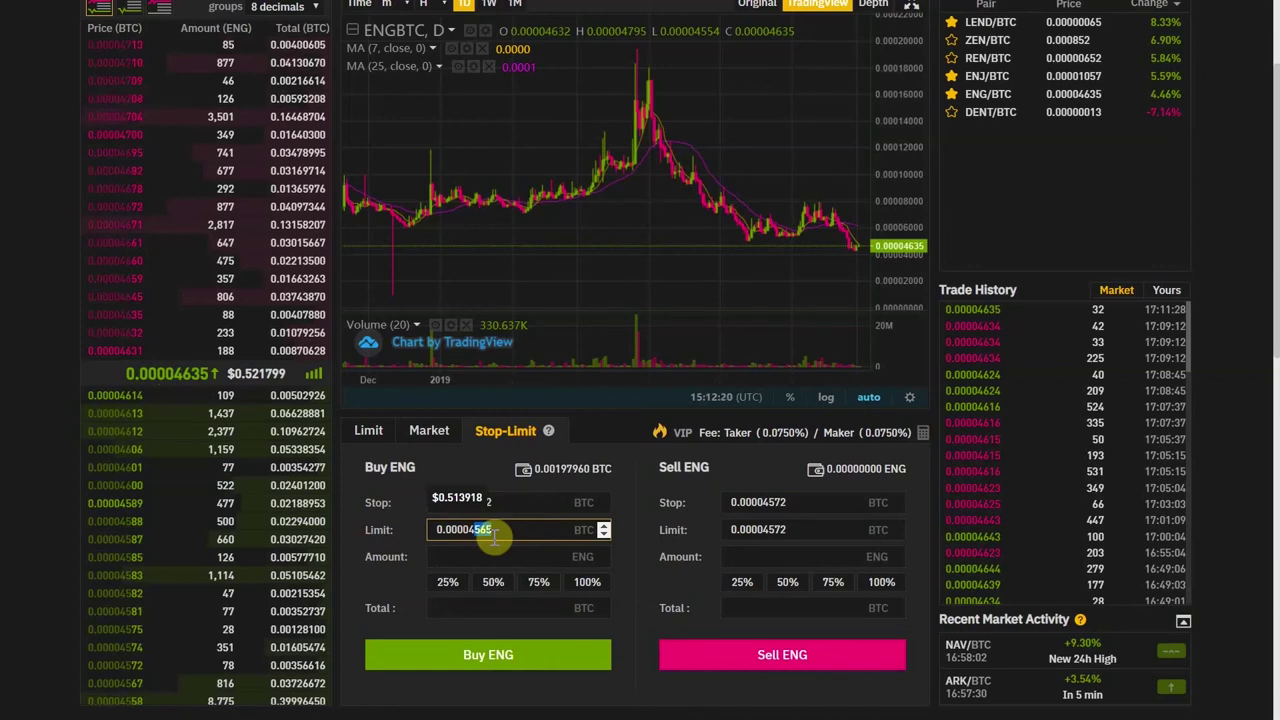
mouse_move(493, 537)
mouse_down()
mouse_move(428, 534)
mouse_move(495, 531)
mouse_move(483, 530)
mouse_up()
click(520, 535)
click(508, 524)
double_click(479, 535)
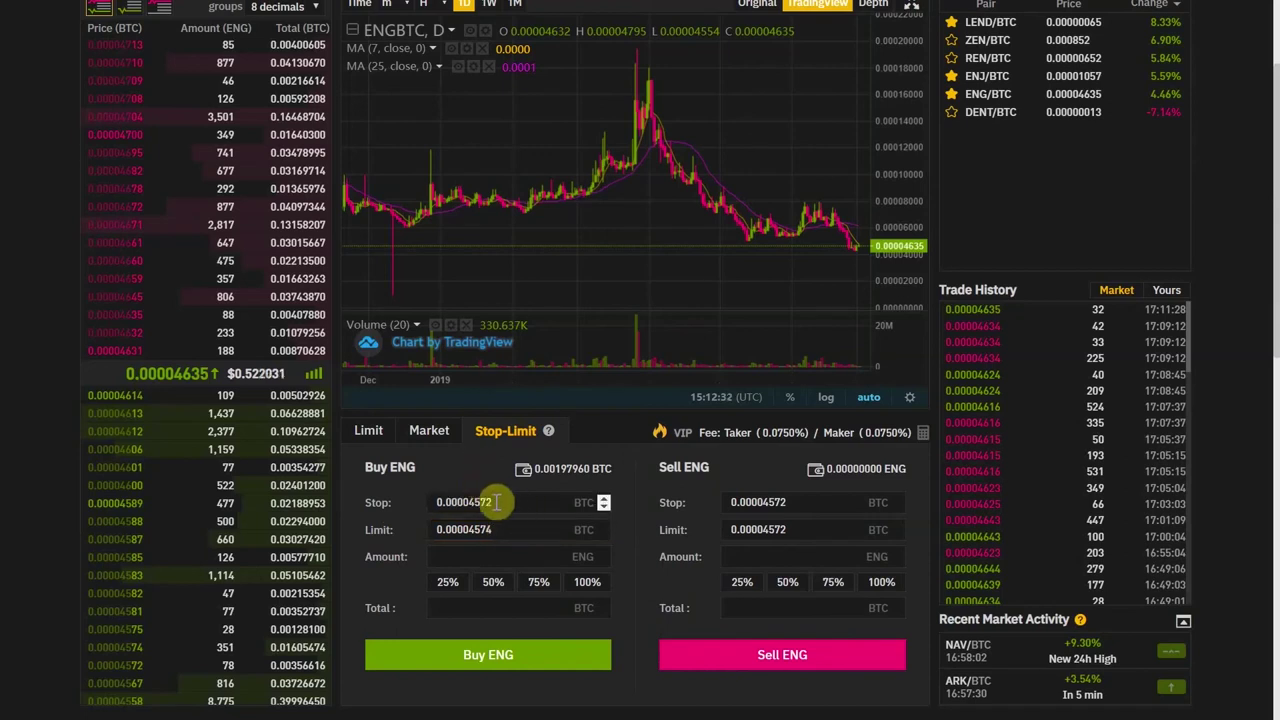
click(494, 502)
click(491, 529)
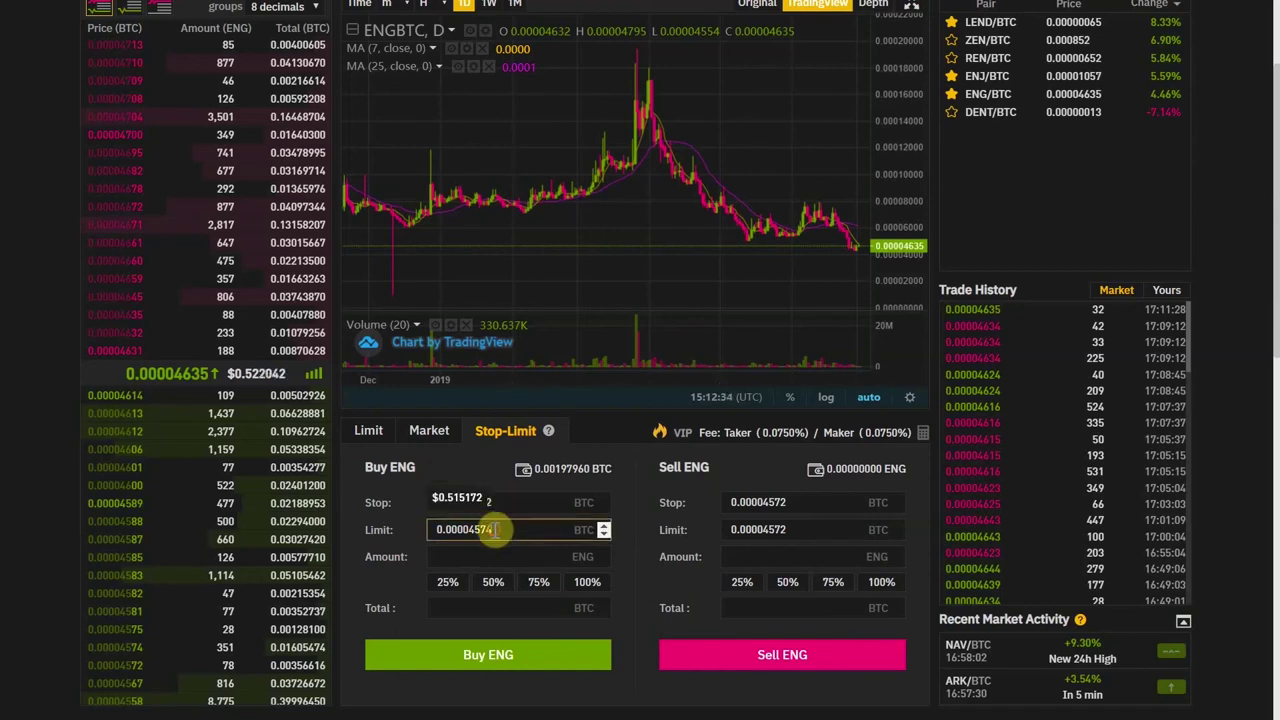
drag(493, 530, 478, 530)
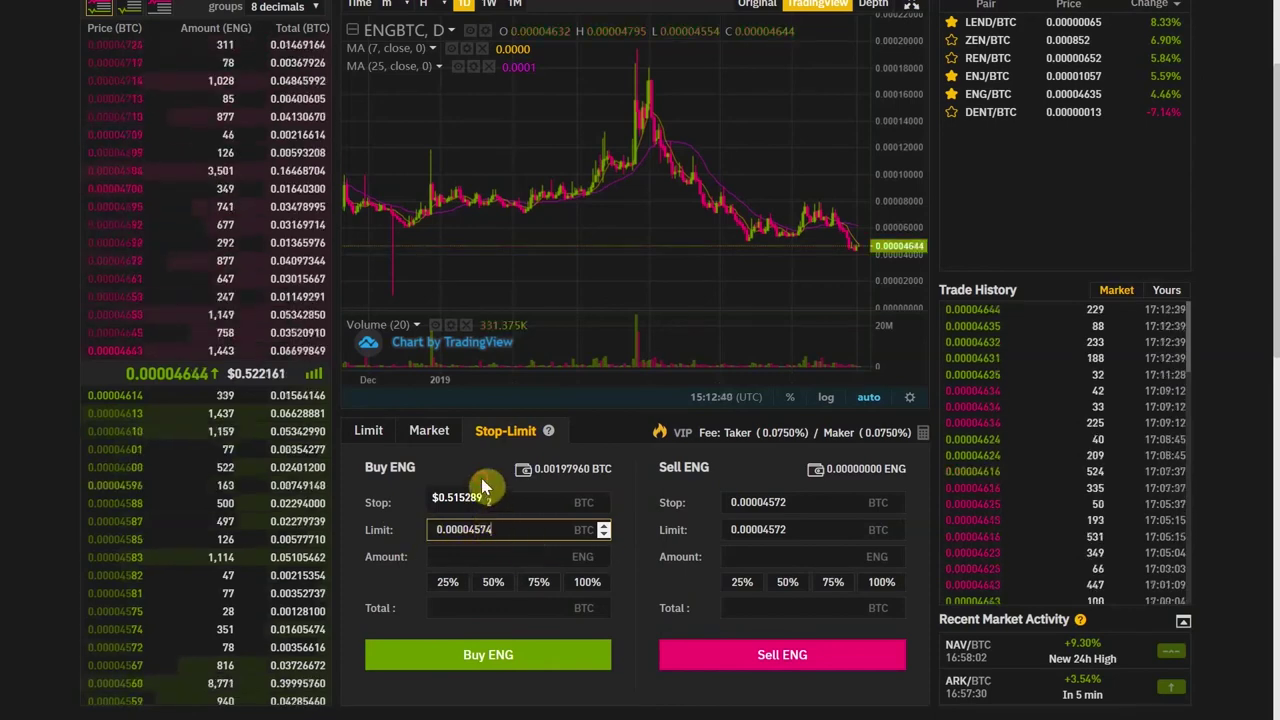
Step: Review how the Stop-Limit form's stop and limit fields differ from a plain Limit order
click(385, 502)
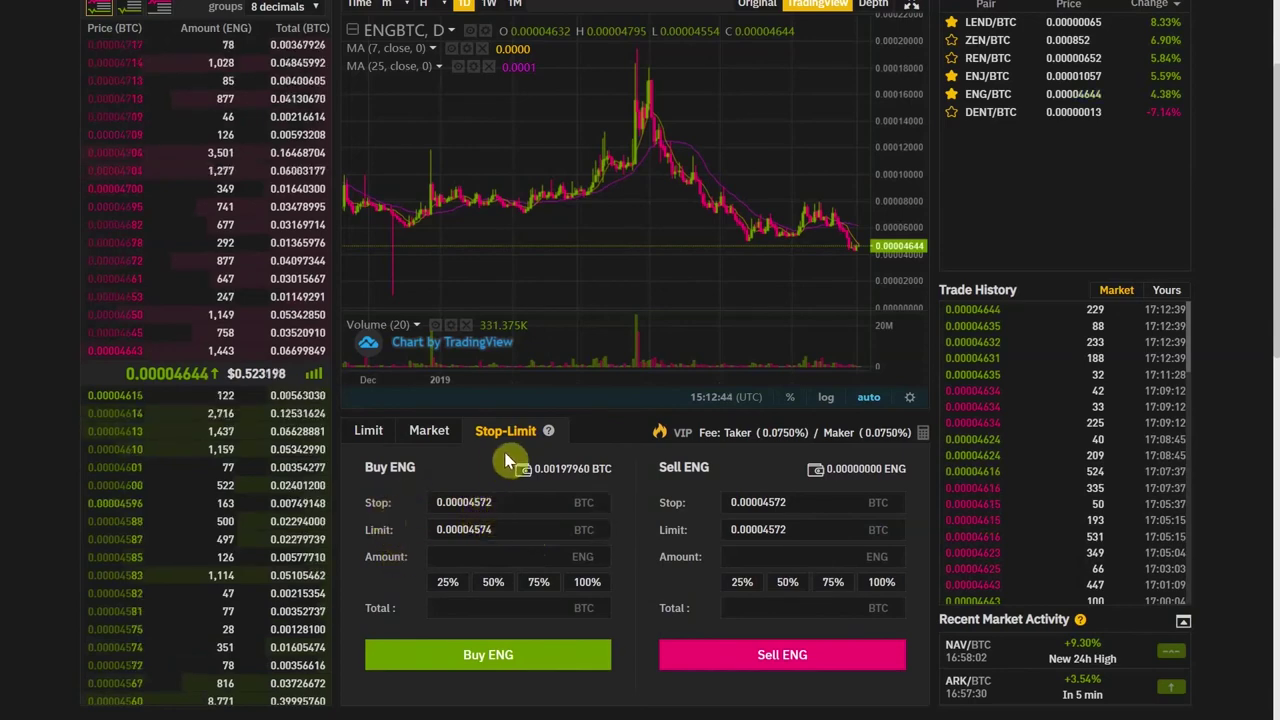
click(378, 431)
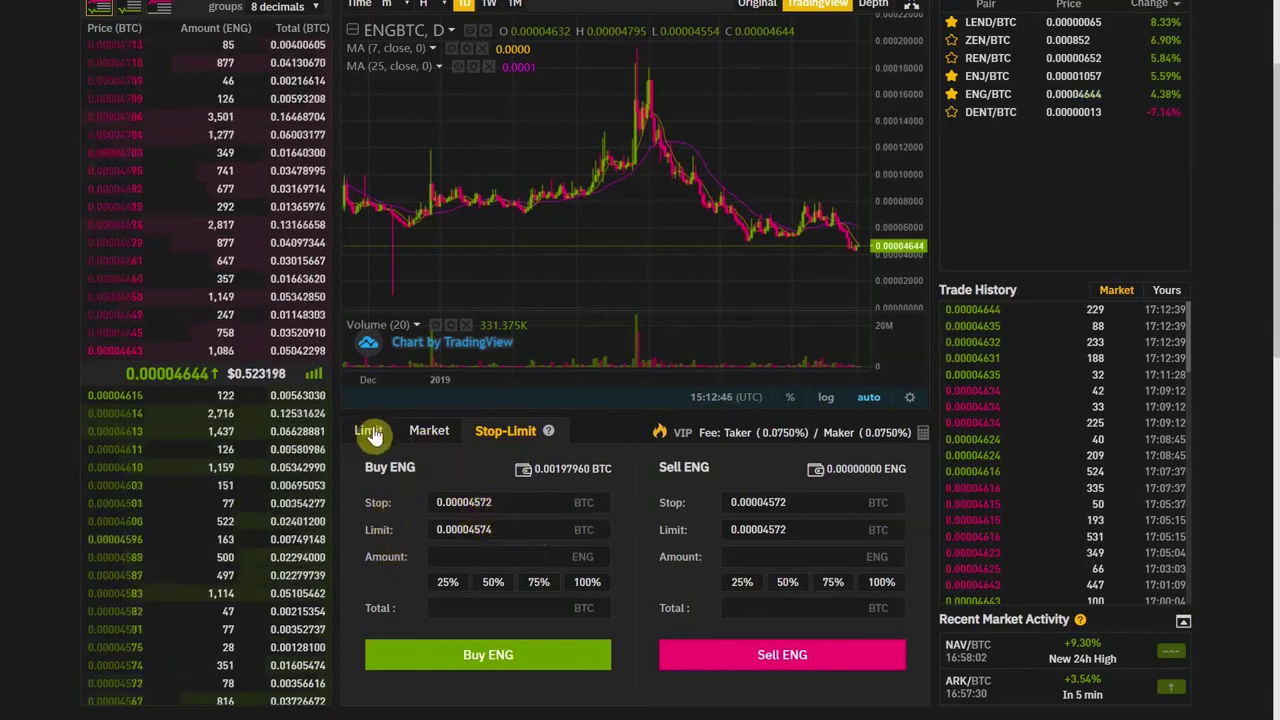
click(505, 437)
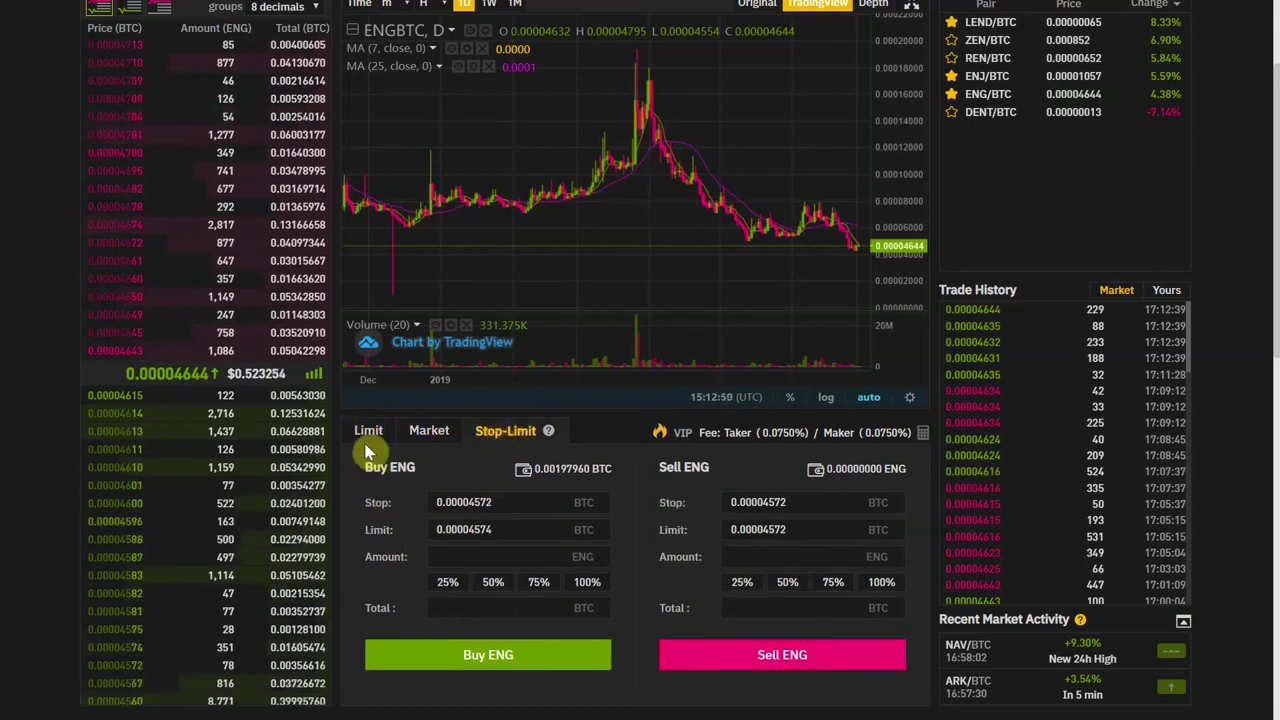
click(515, 435)
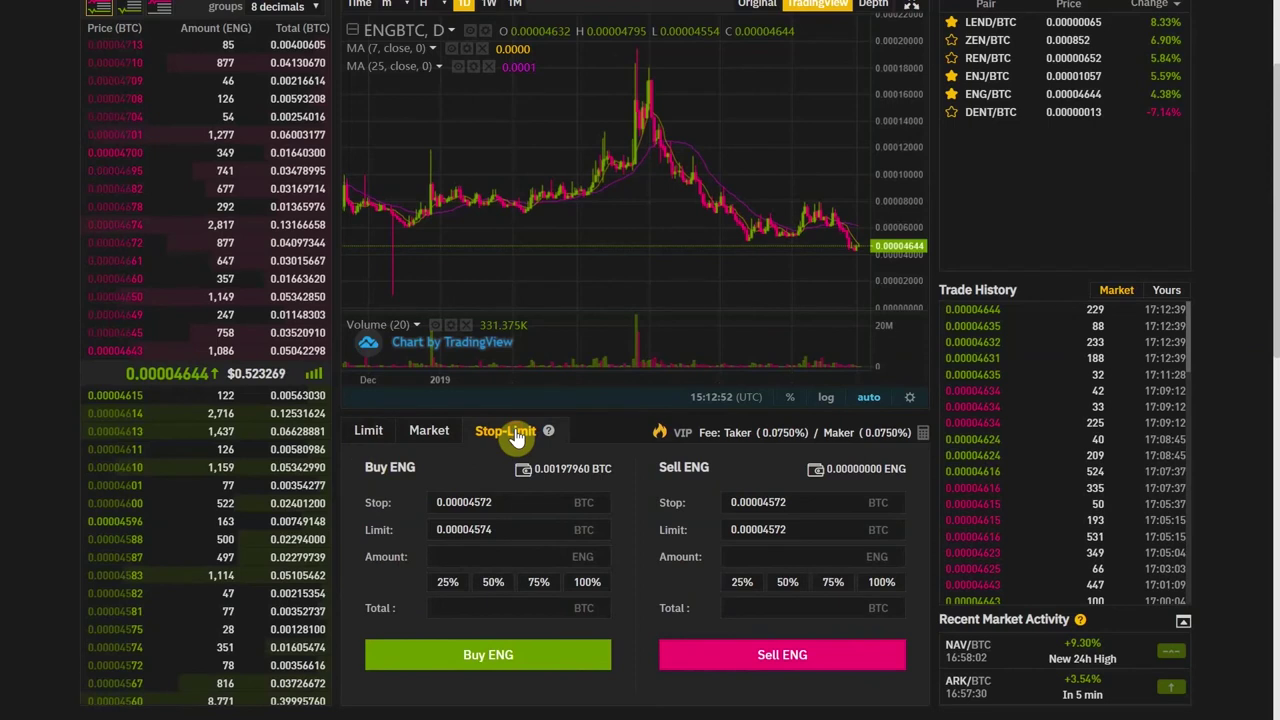
click(388, 503)
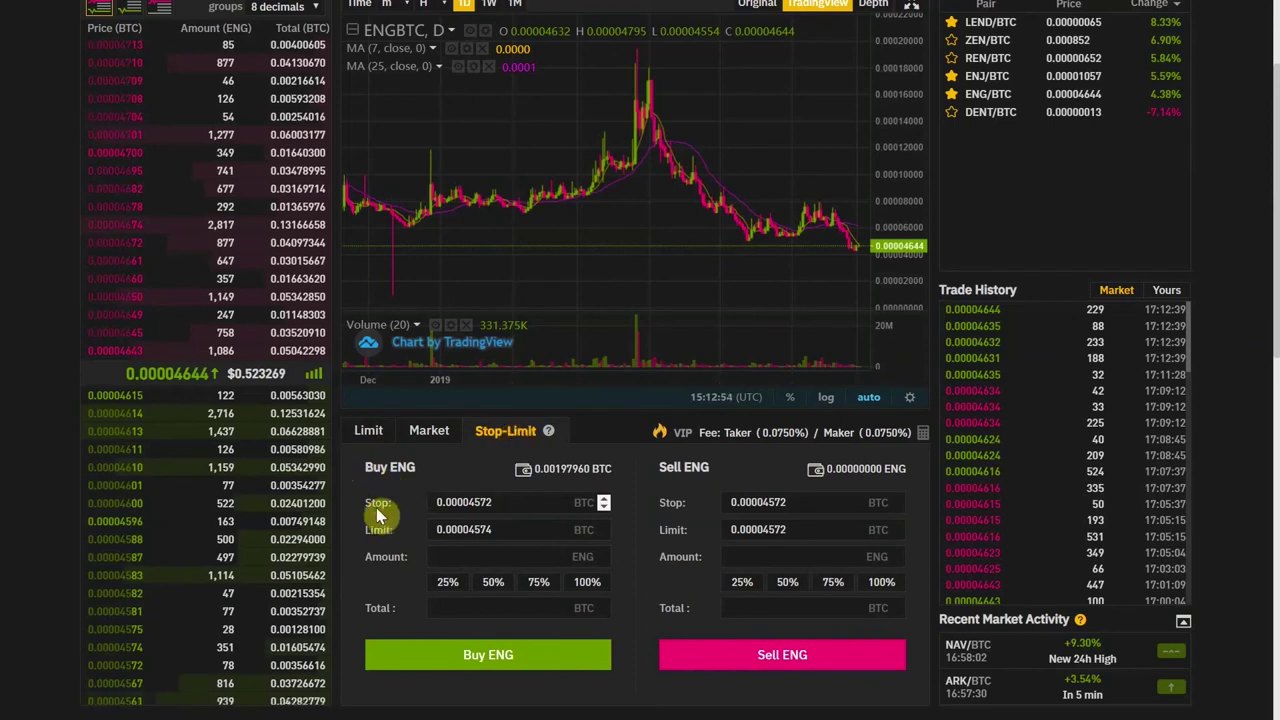
click(537, 536)
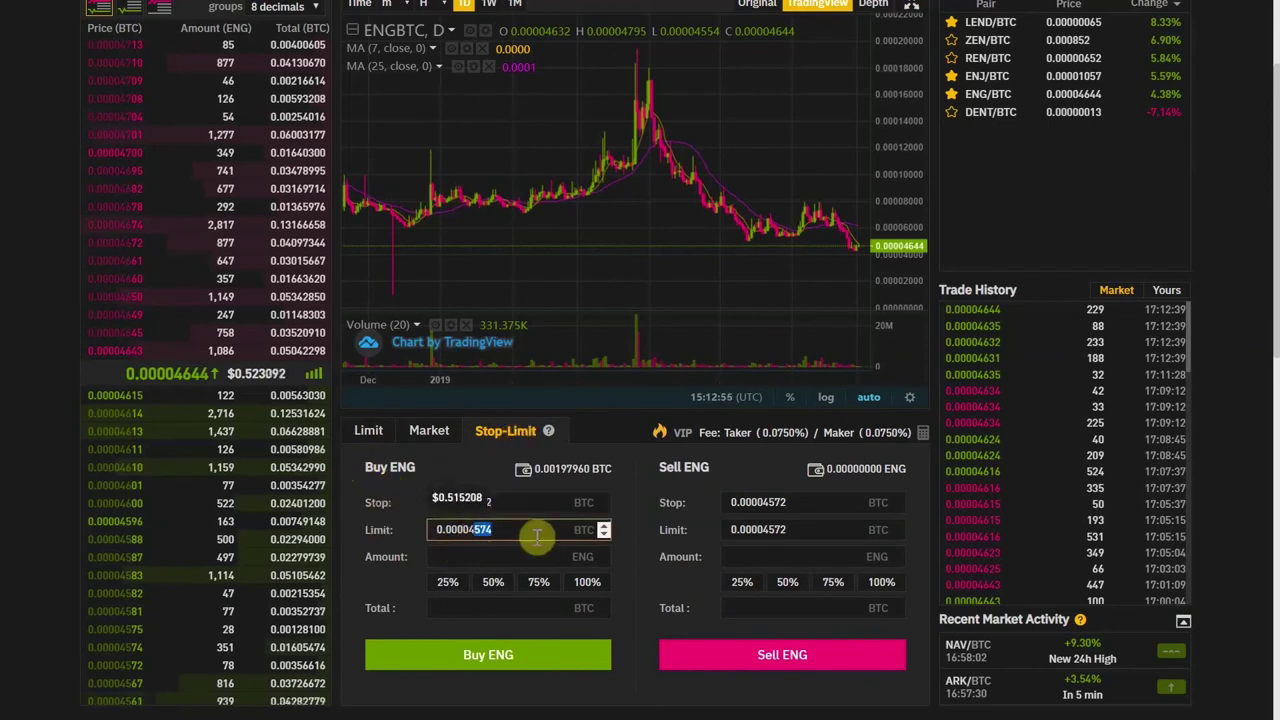
Step: Fill the buy amount with 100% of the balance, set stop 0.00004560 and limit 0.00004565 BTC, and submit the ENG order for confirmation
click(469, 555)
click(640, 600)
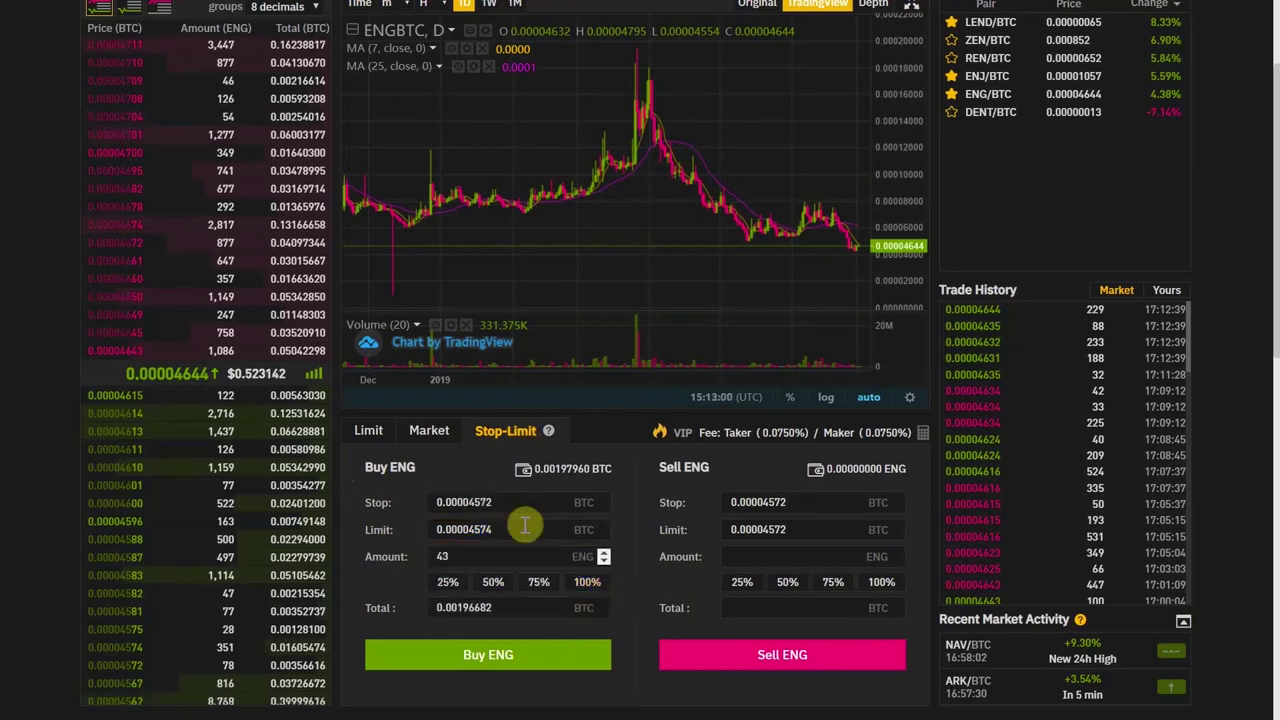
click(485, 502)
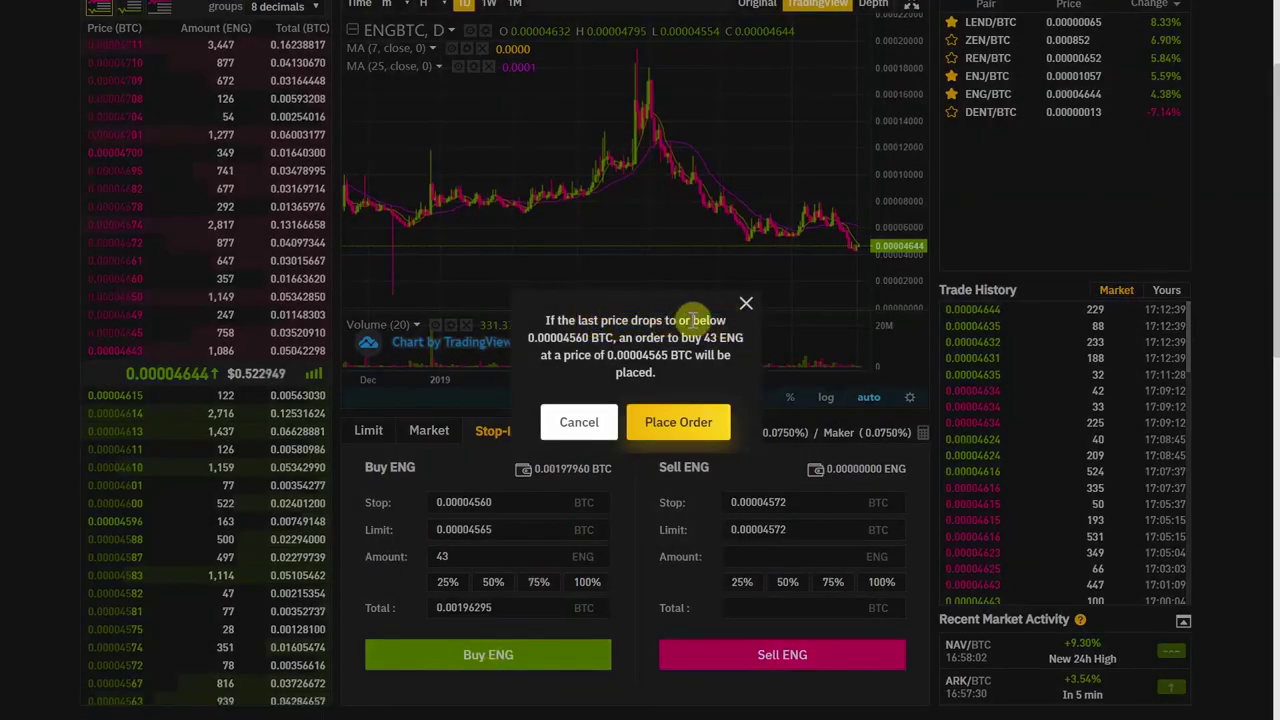
Step: Read the stop-limit confirmation's trigger condition and place the order to buy 43 ENG
mouse_move(552, 337)
mouse_down()
mouse_move(745, 340)
mouse_move(606, 362)
mouse_move(672, 367)
mouse_move(563, 320)
mouse_up()
click(675, 372)
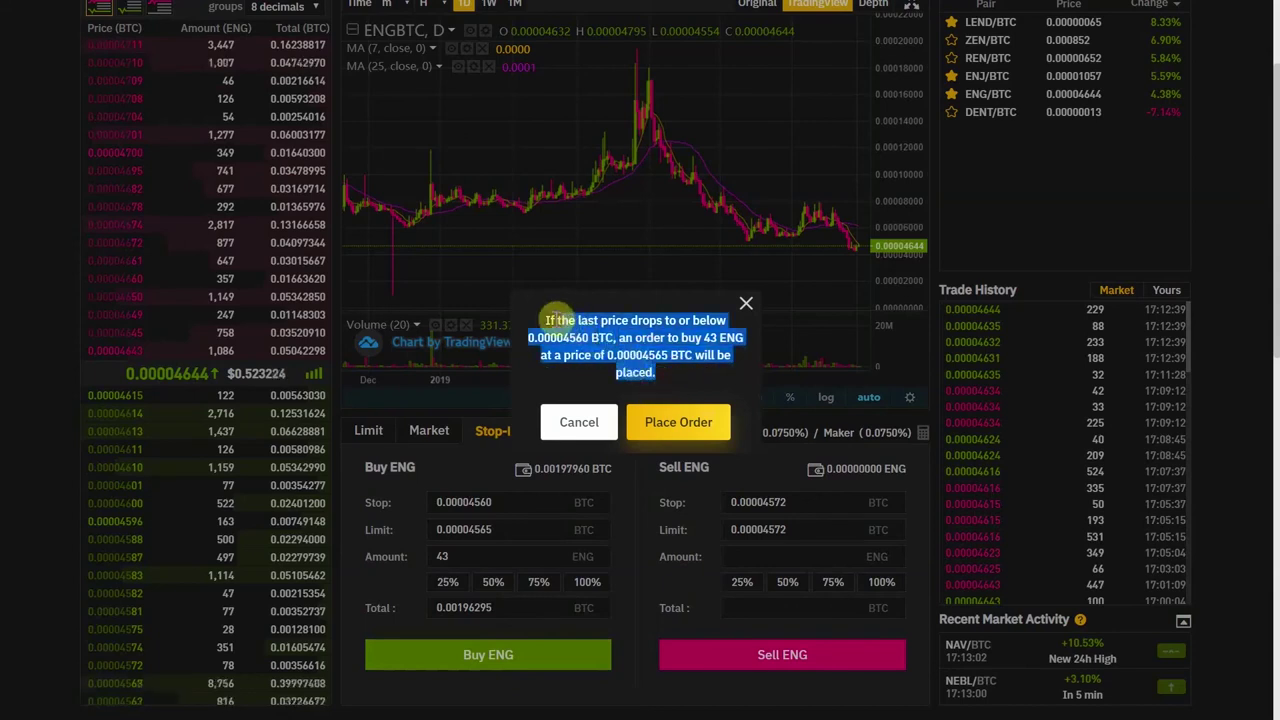
click(548, 326)
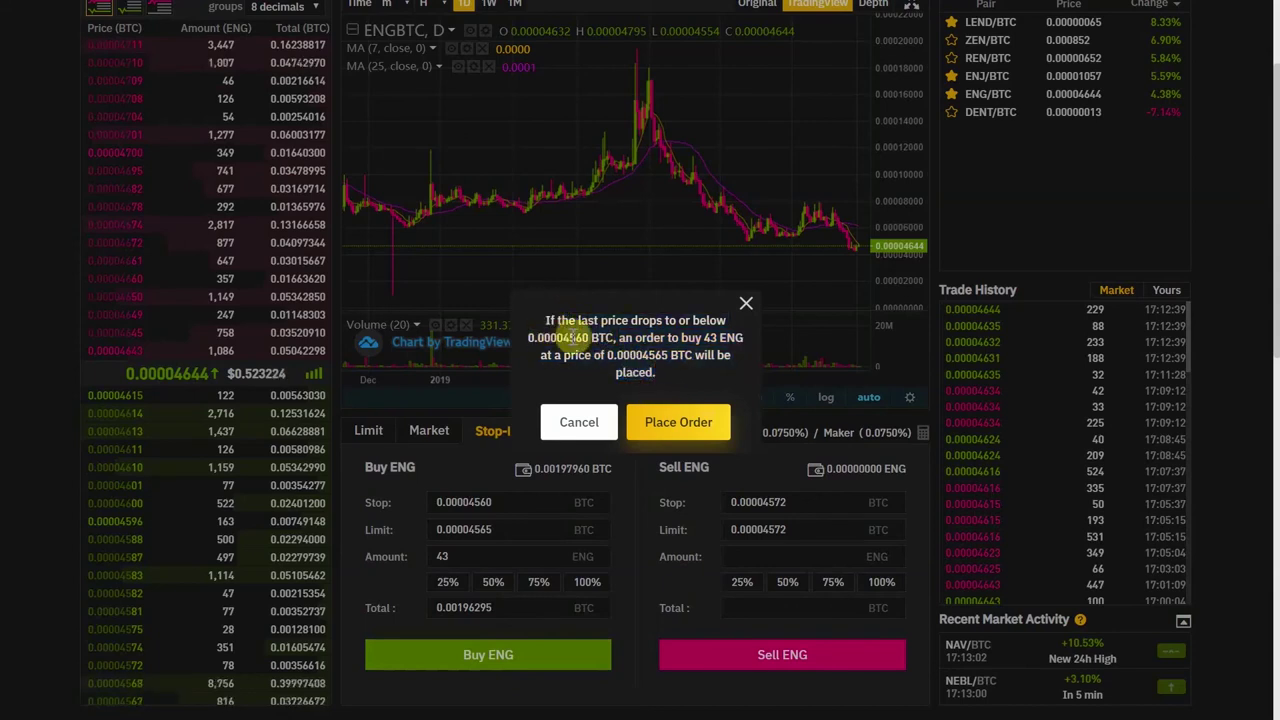
click(666, 434)
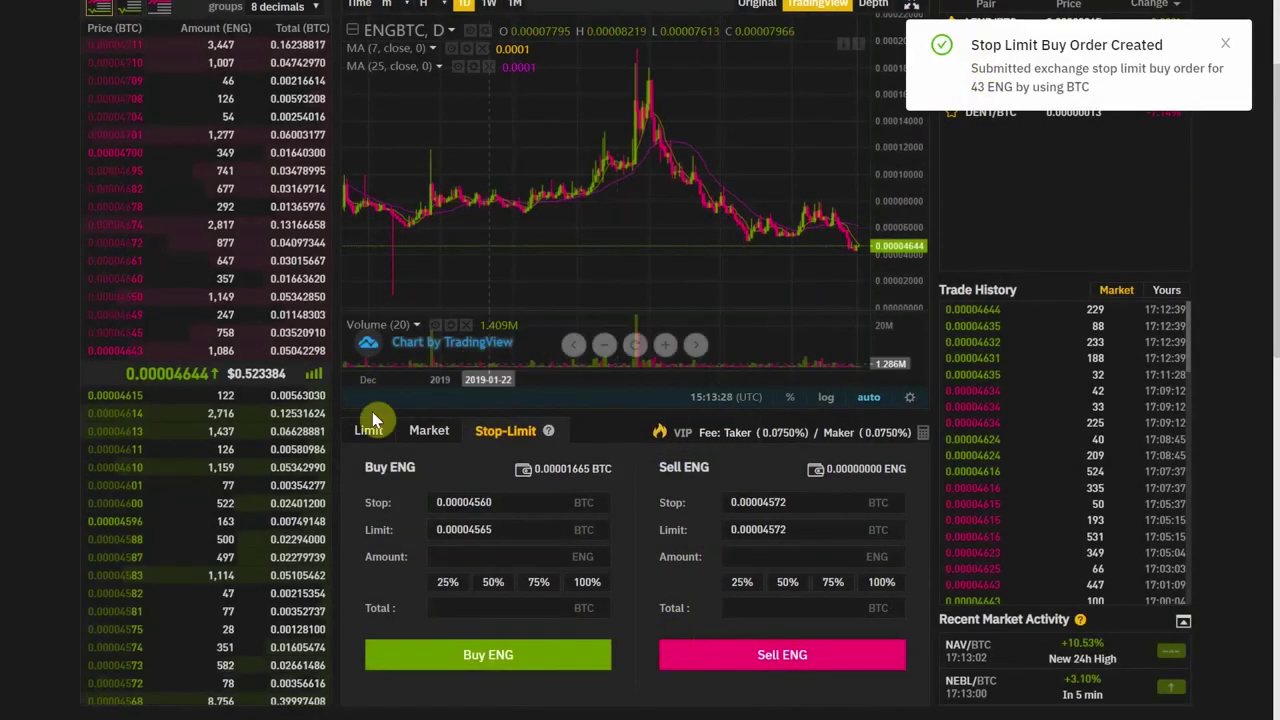
Step: Show only the bids in the ENG order book and examine them around the stop and limit prices
scroll(175, 510, up, 5)
scroll(191, 531, down, 3)
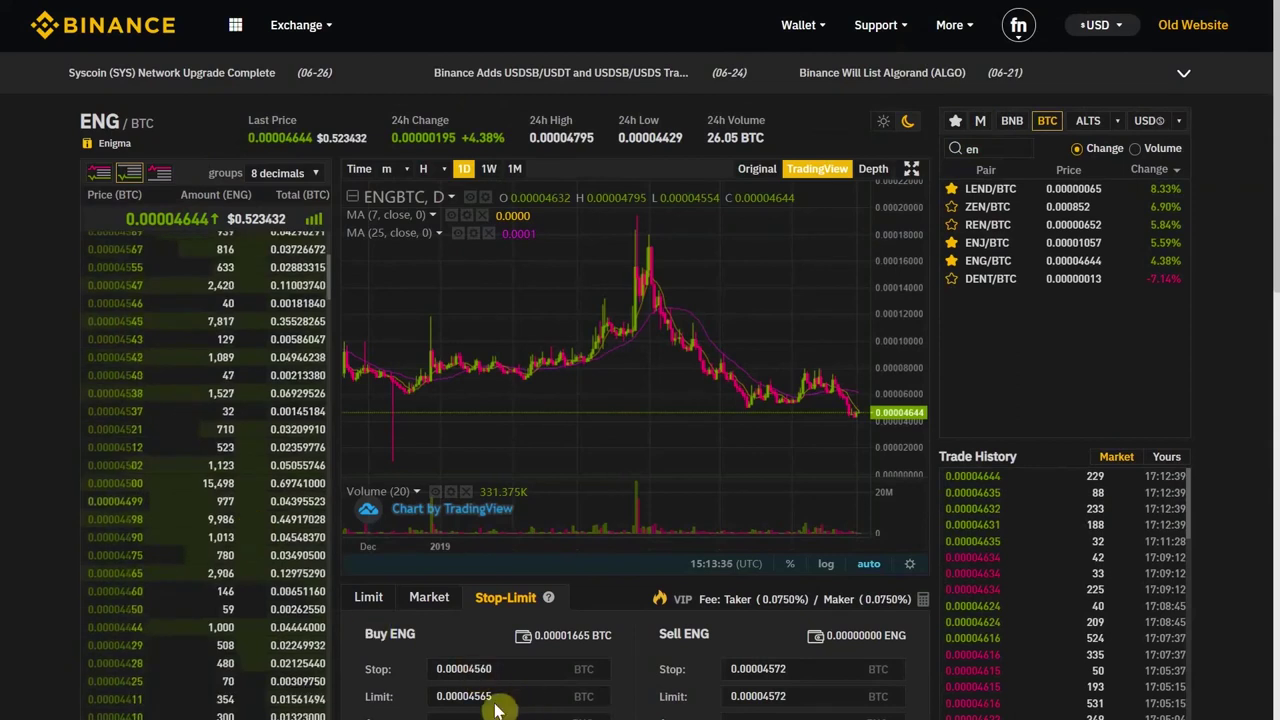
scroll(170, 400, up, 3)
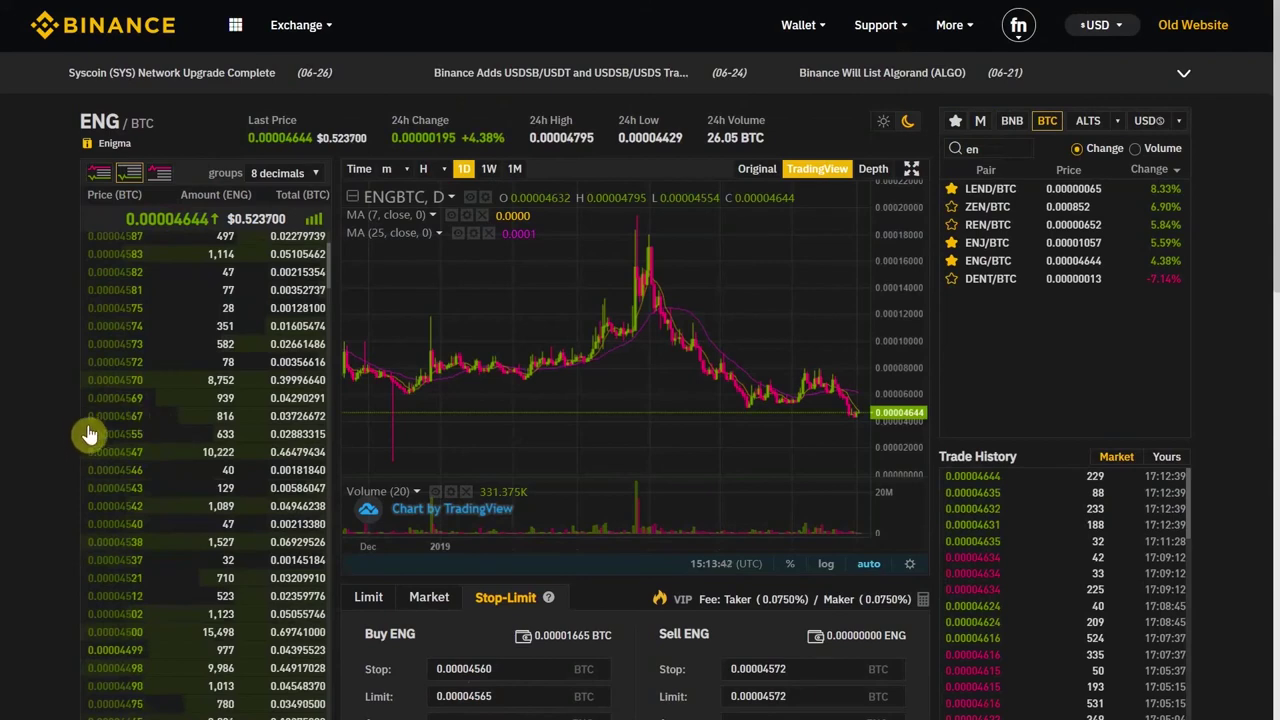
scroll(95, 433, up, 3)
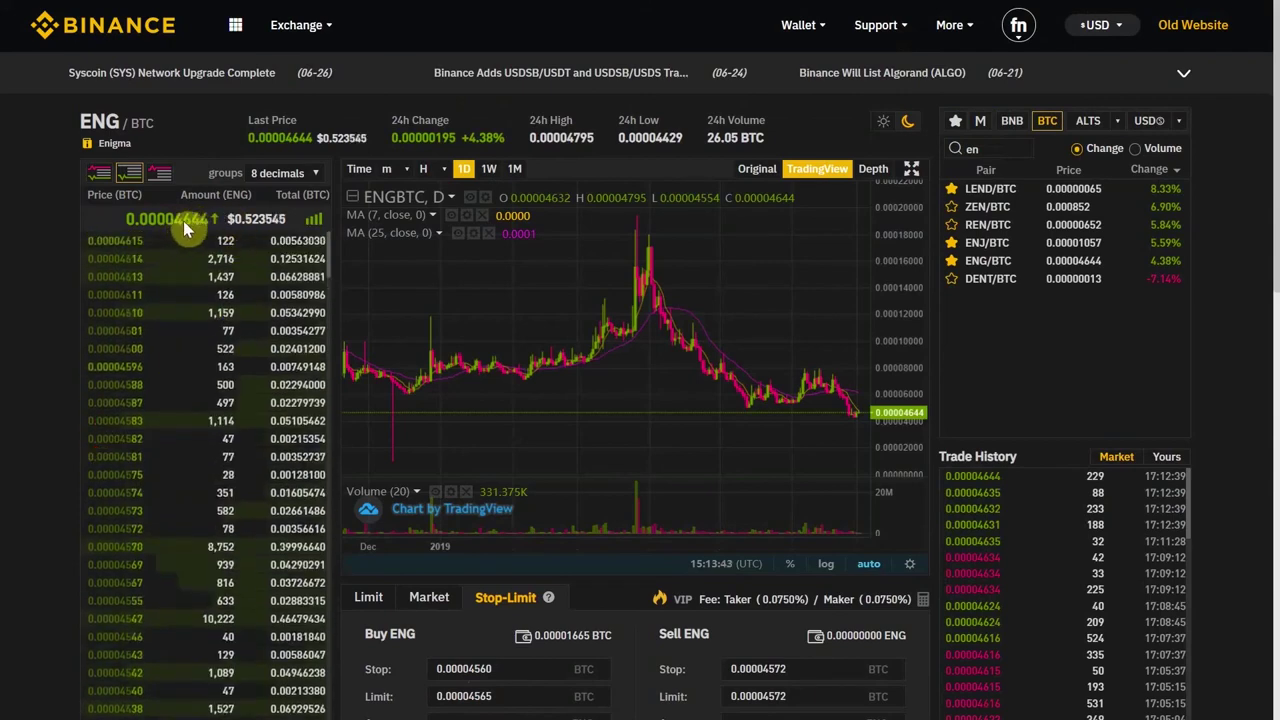
Step: Check the open ENG order and review the Limit, Market and Stop-Limit order types
scroll(543, 606, down, 3)
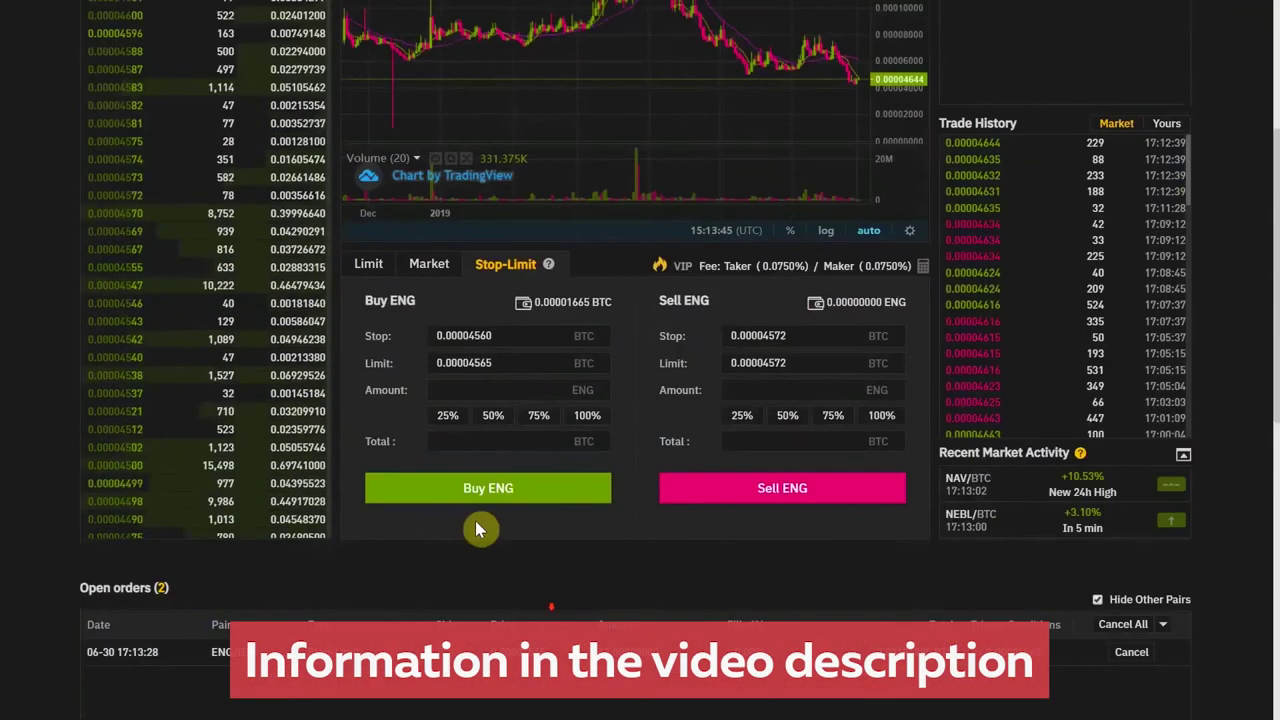
click(392, 268)
click(429, 265)
click(505, 265)
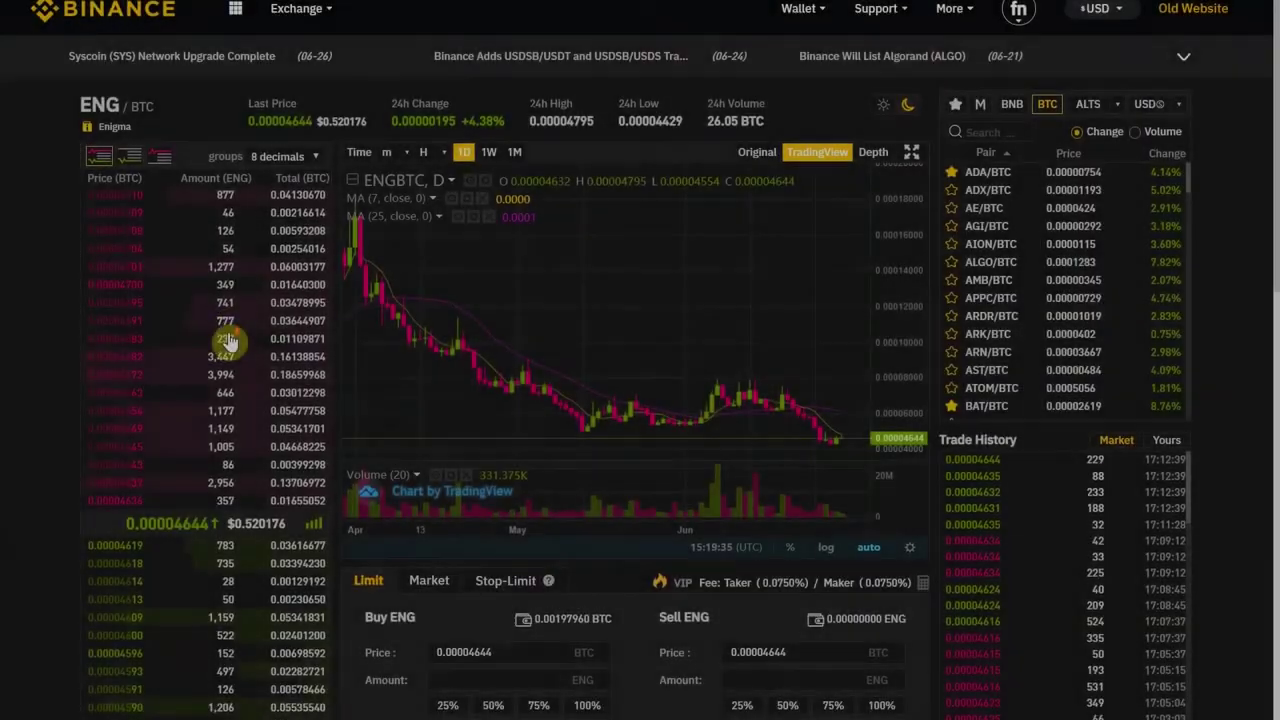
Step: Check the taker and maker fee rates and open the details on using BNB for fees
scroll(286, 371, down, 3)
mouse_move(653, 281)
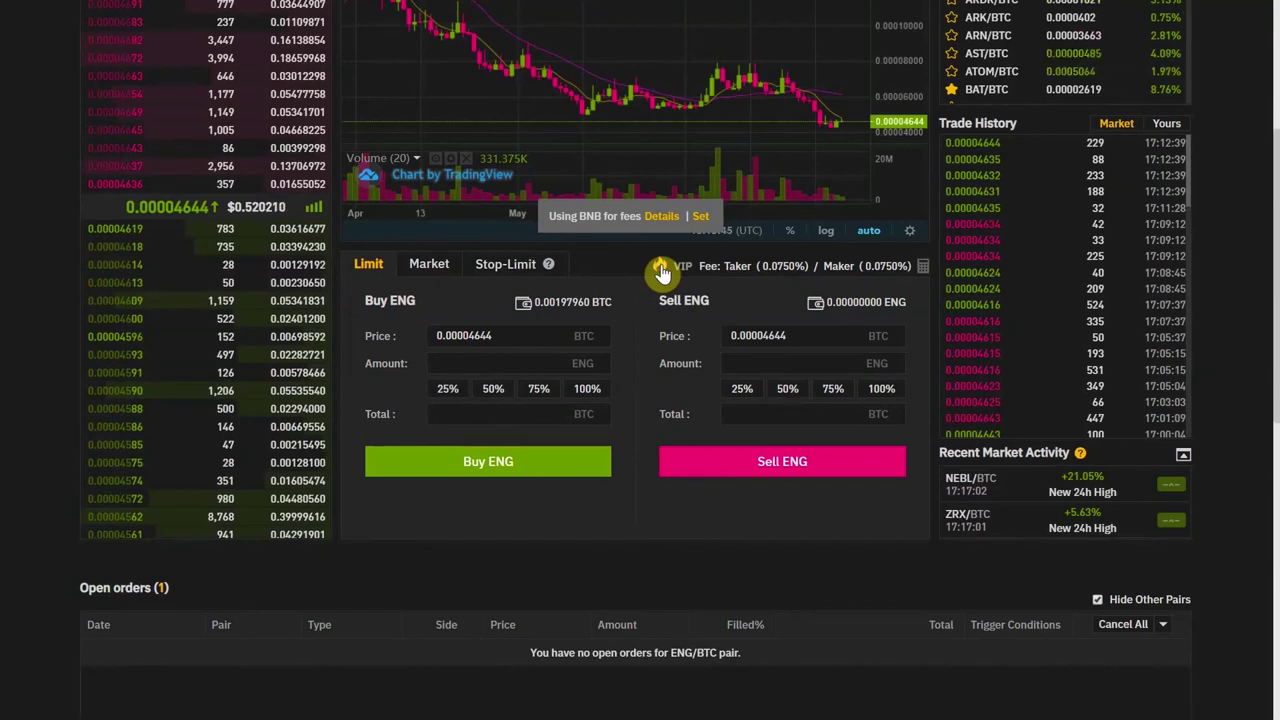
scroll(885, 330, up, 2)
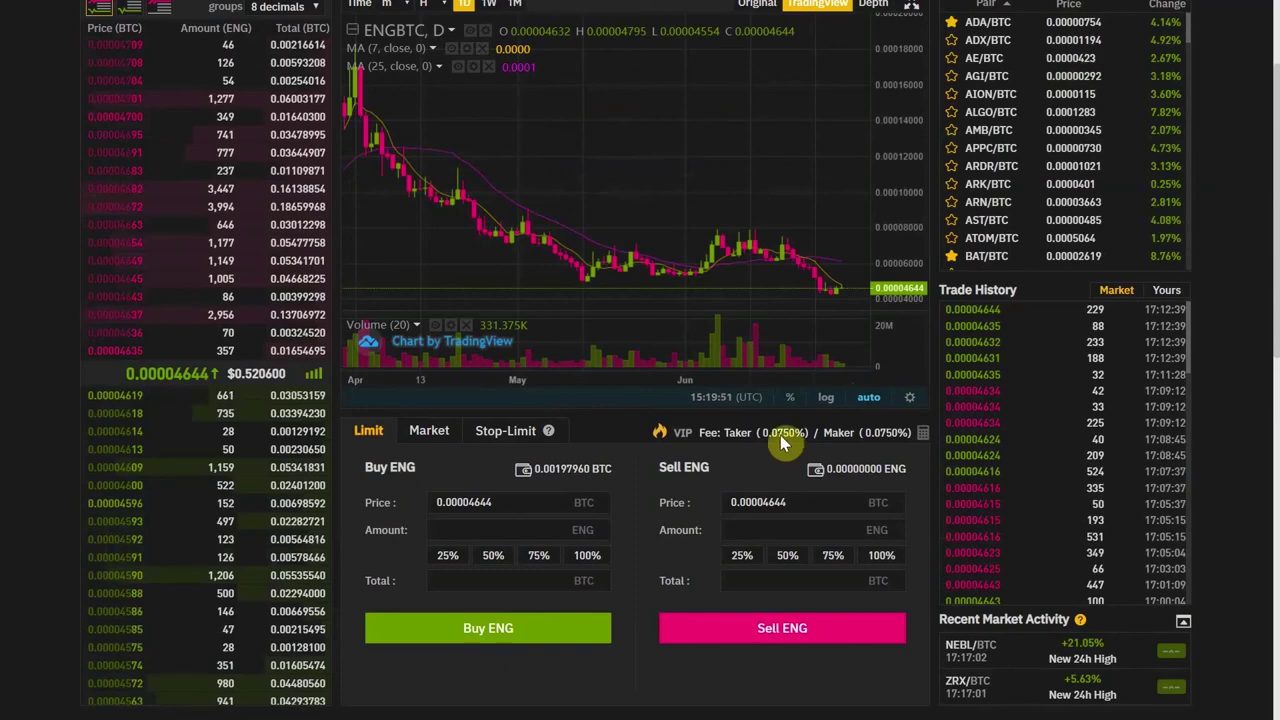
mouse_move(661, 440)
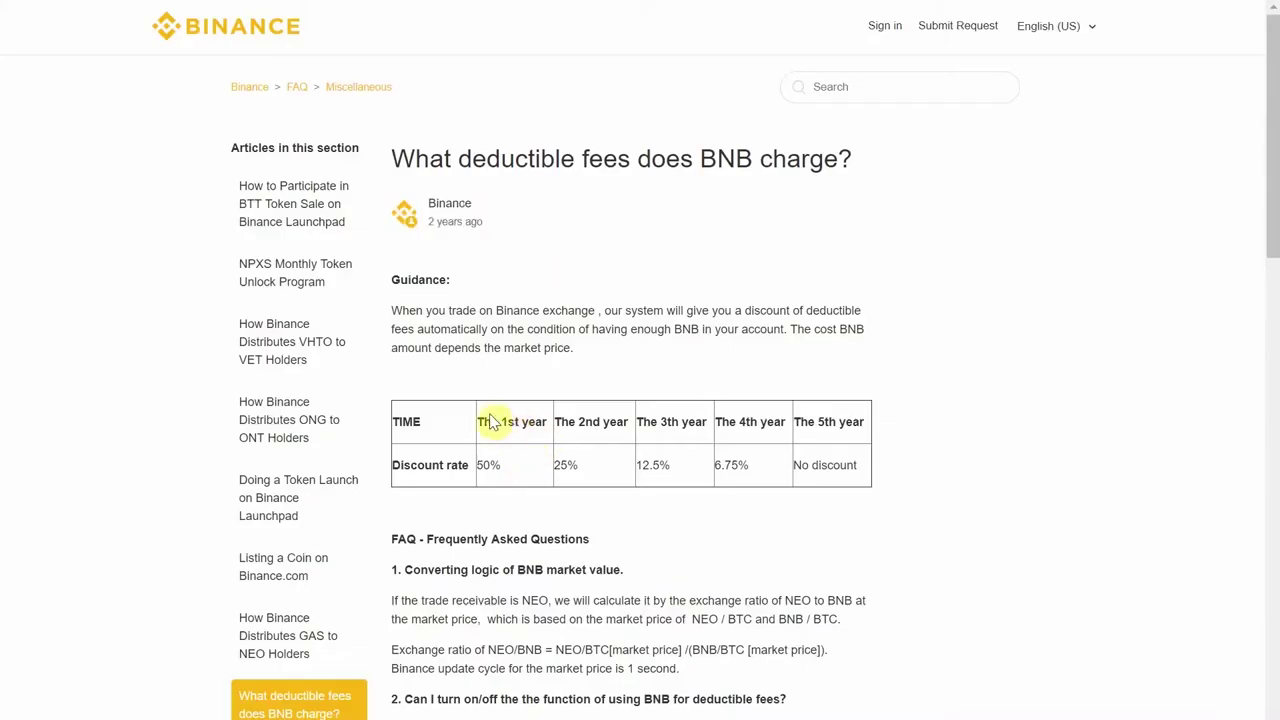
Step: Examine the BNB fee article's yearly discount rates and its FAQ on turning BNB fee deduction on or off
drag(522, 427, 788, 469)
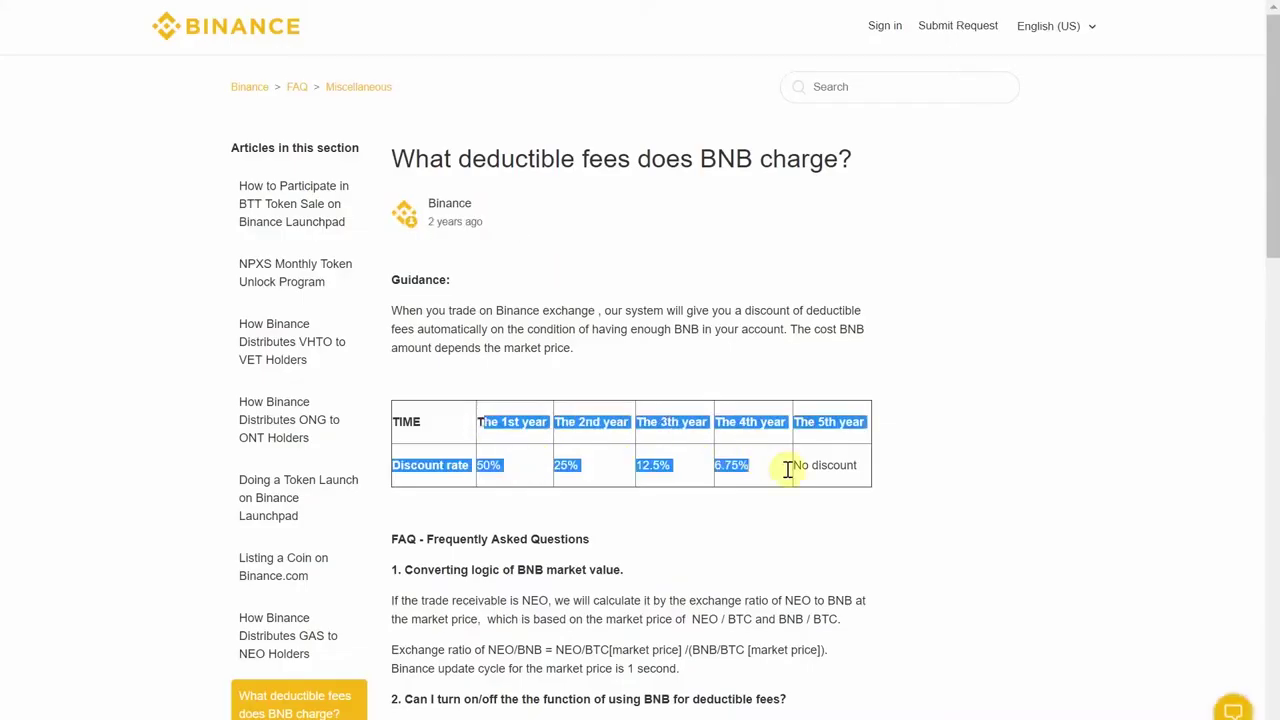
click(838, 469)
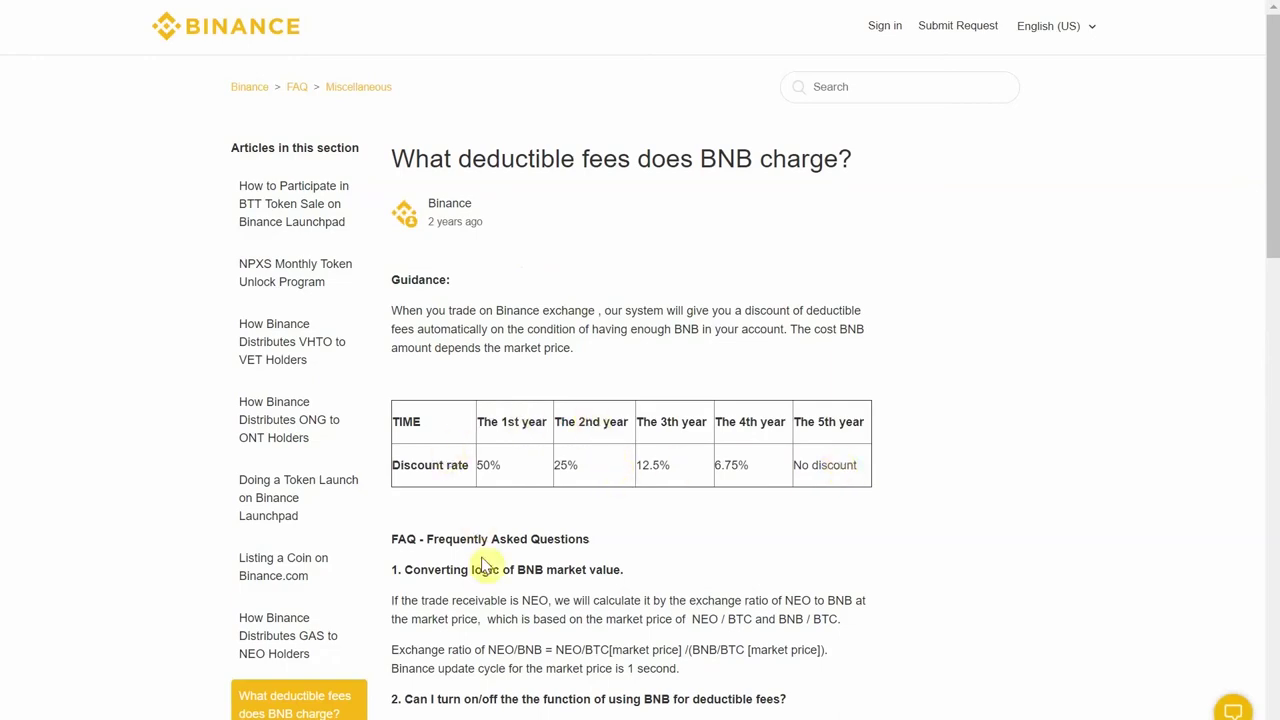
scroll(484, 566, down, 3)
scroll(537, 585, up, 3)
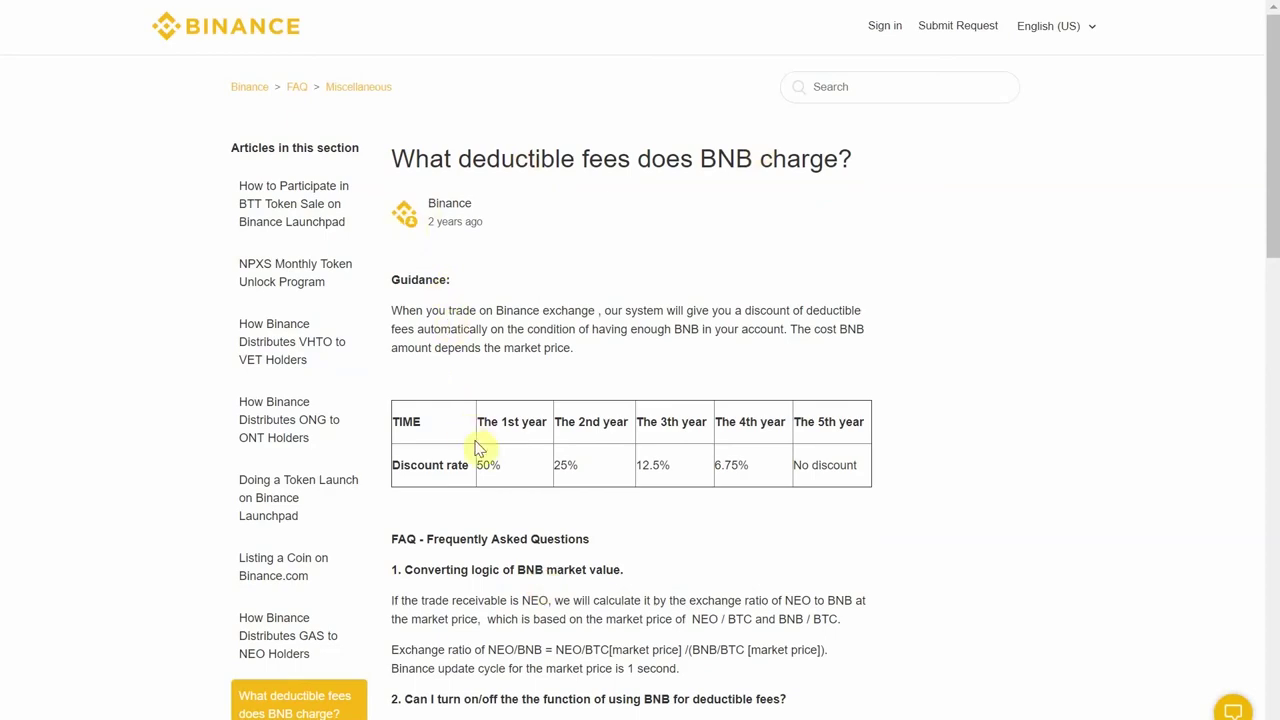
drag(457, 465, 530, 568)
scroll(540, 395, down, 3)
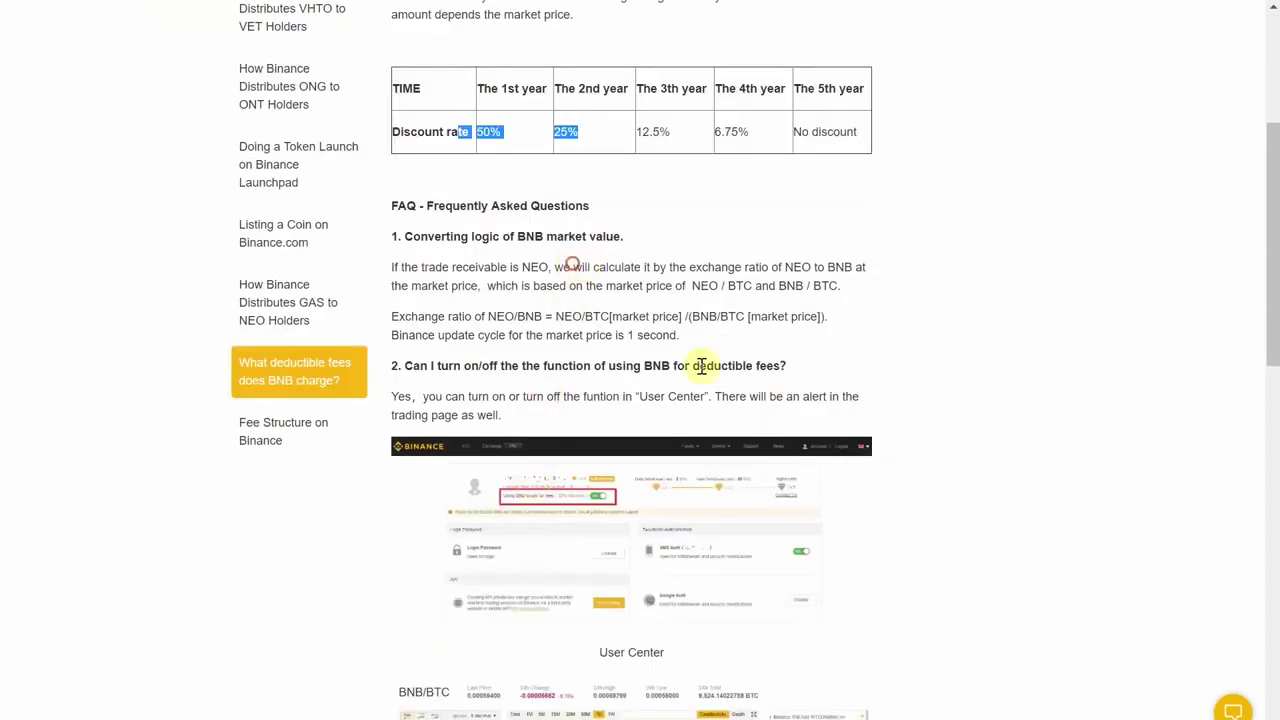
scroll(757, 523, down, 8)
drag(490, 193, 708, 323)
scroll(716, 316, up, 8)
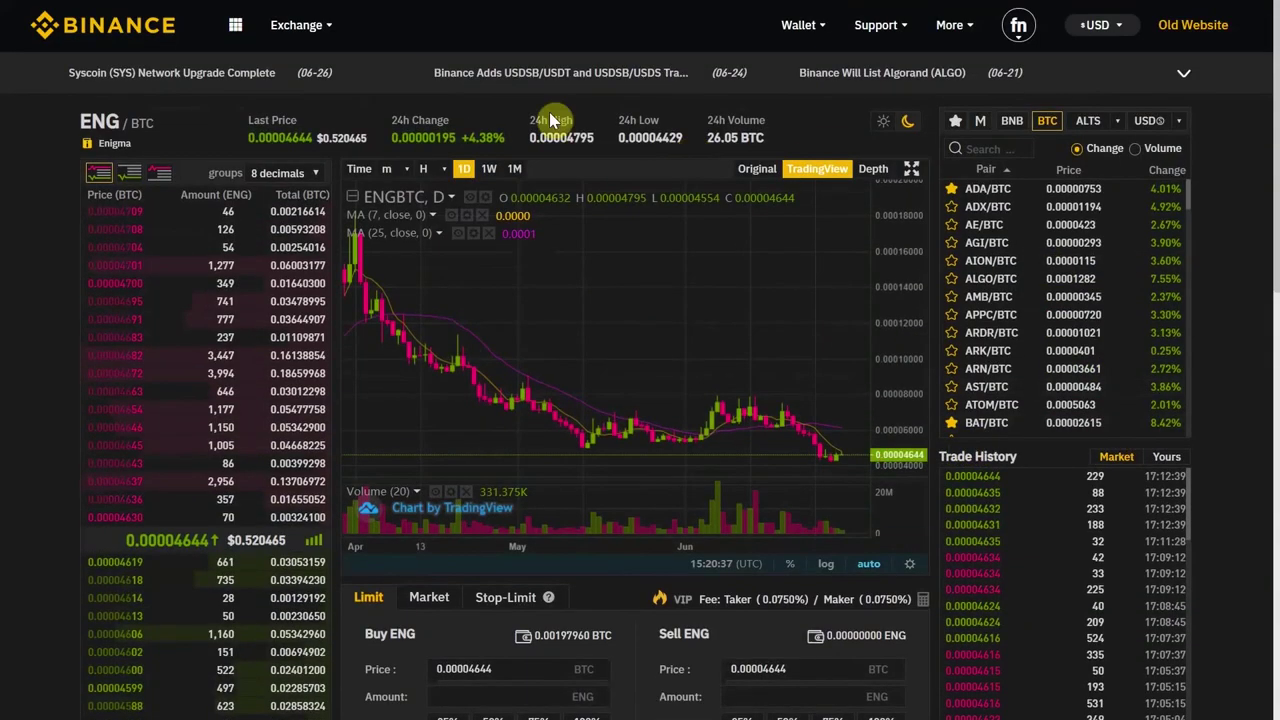
Step: Switch the exchange from the Basic to the Advanced trading view
mouse_move(300, 37)
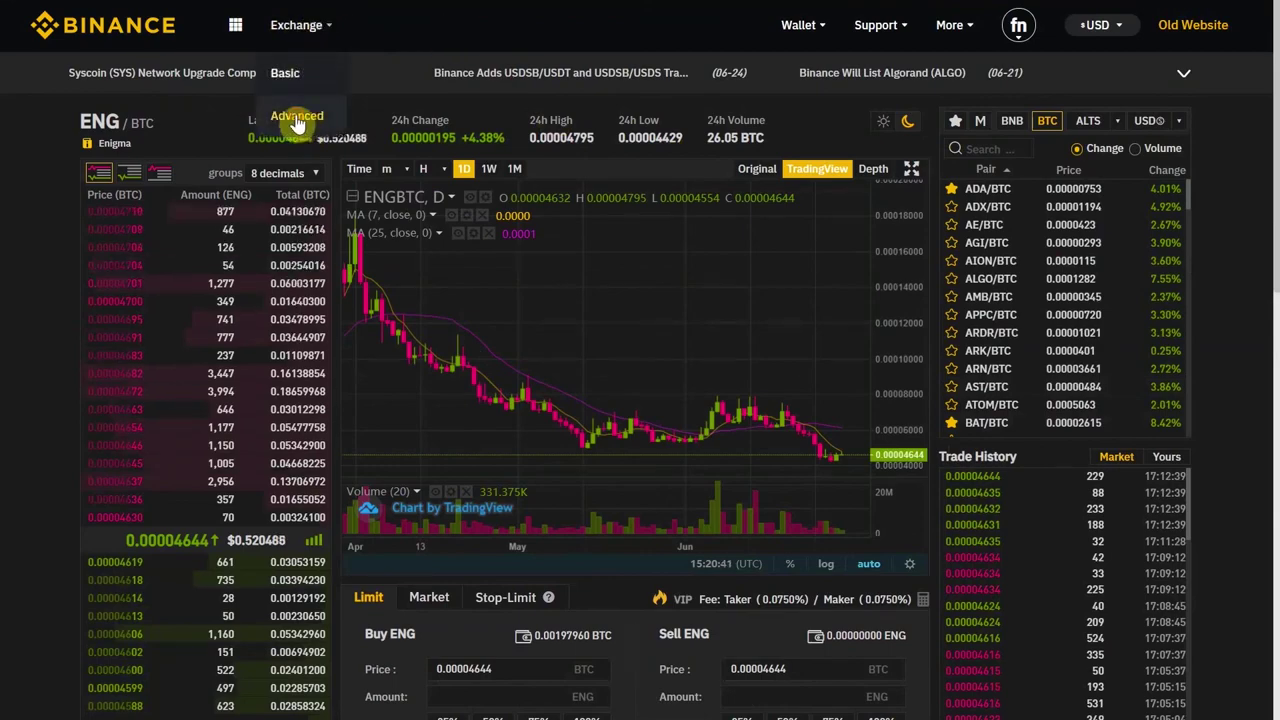
click(297, 118)
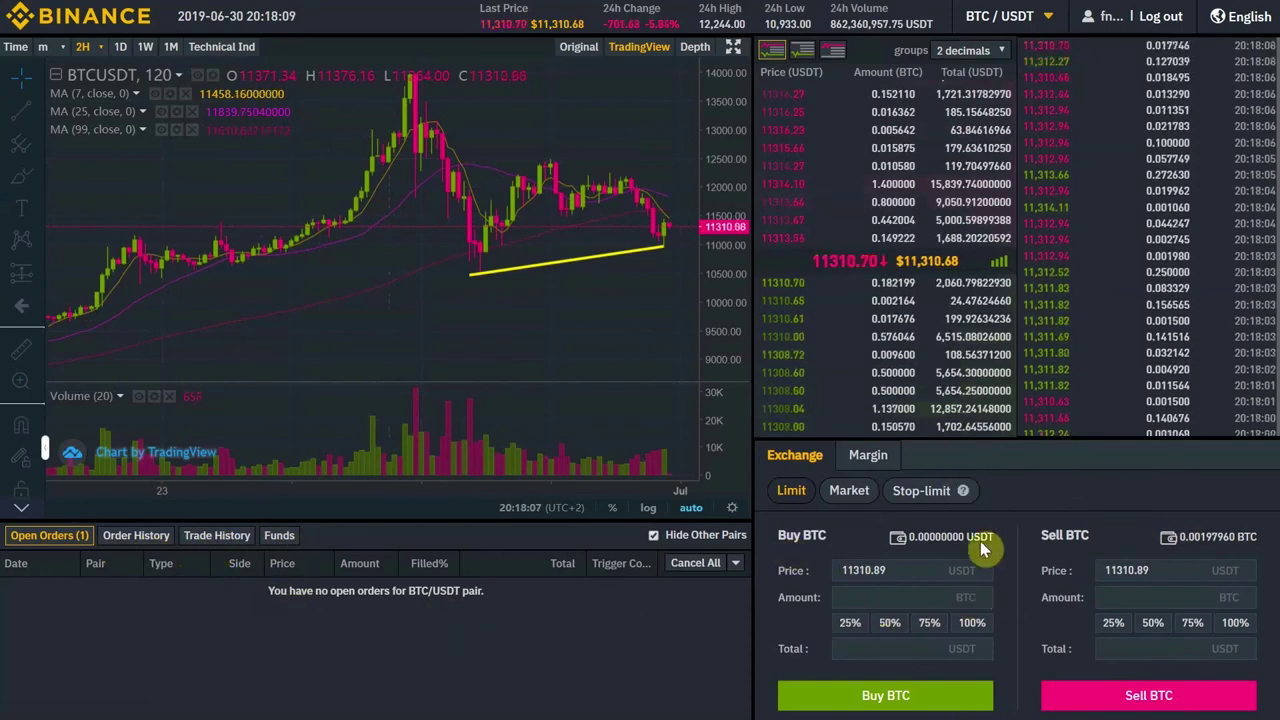
Step: Review the Market, Stop-limit and Limit order forms, and compare the bids-only order book layout with the combined one
click(847, 490)
click(916, 490)
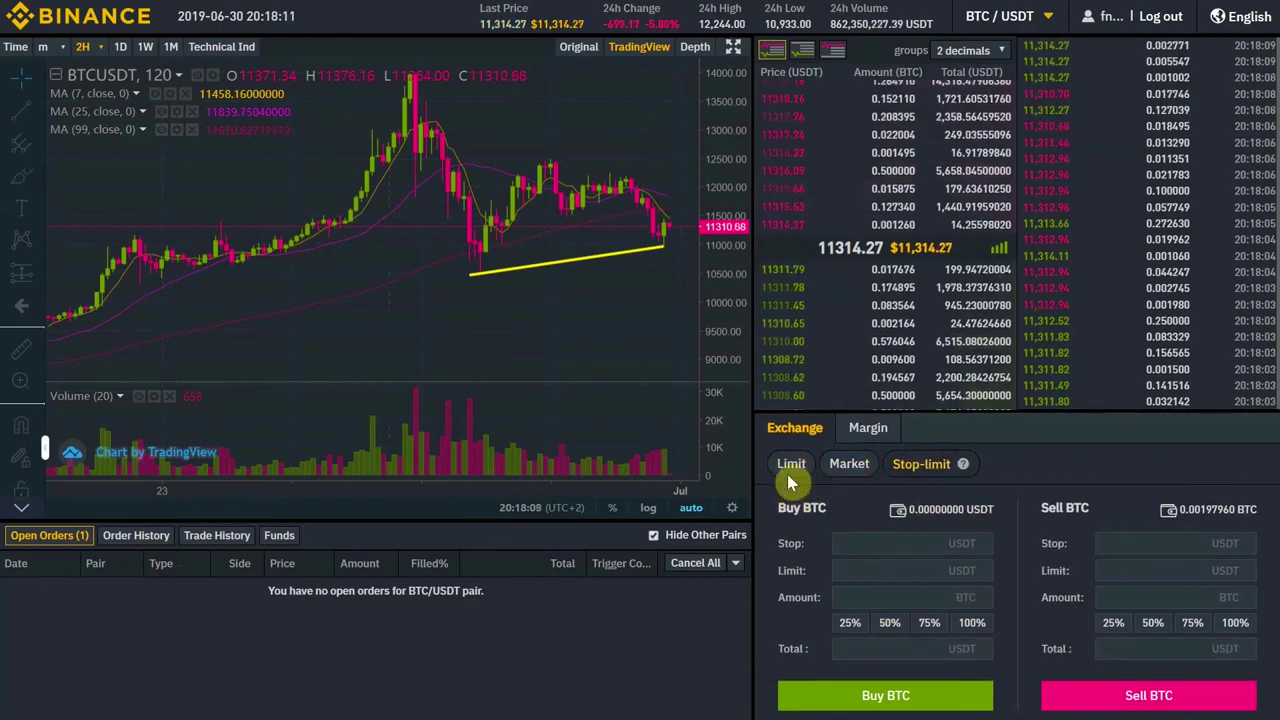
click(790, 476)
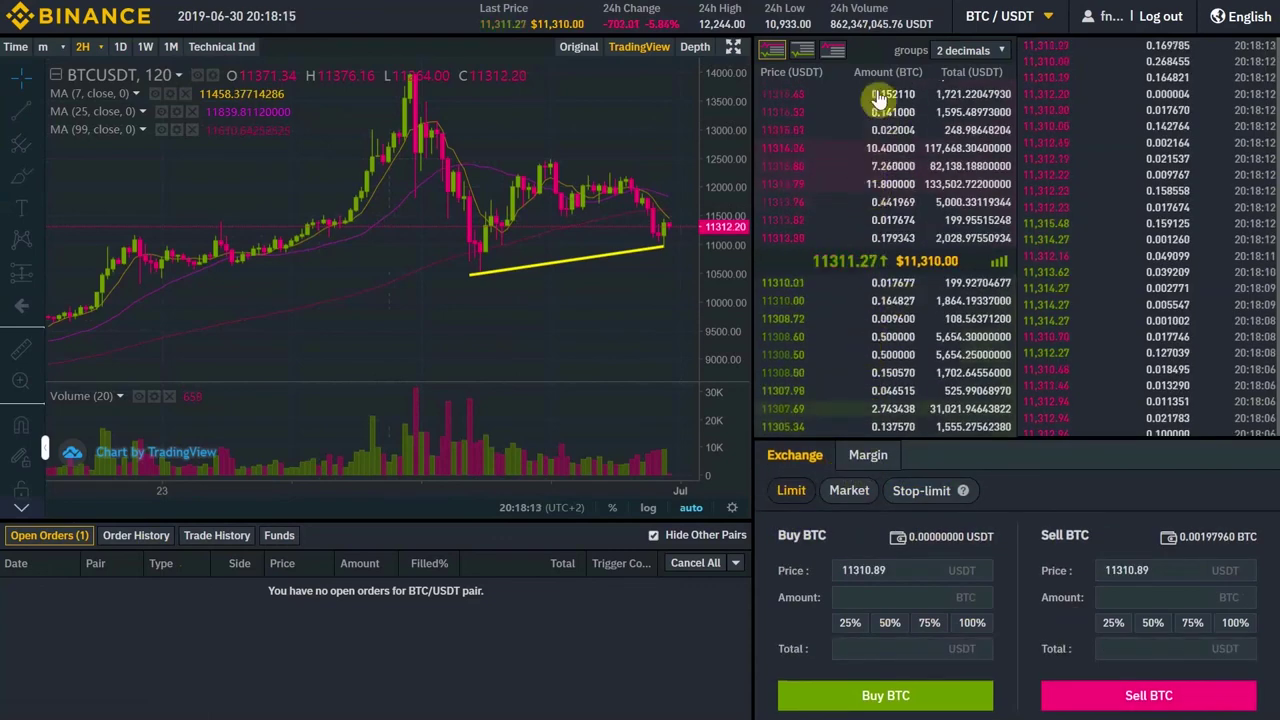
click(802, 50)
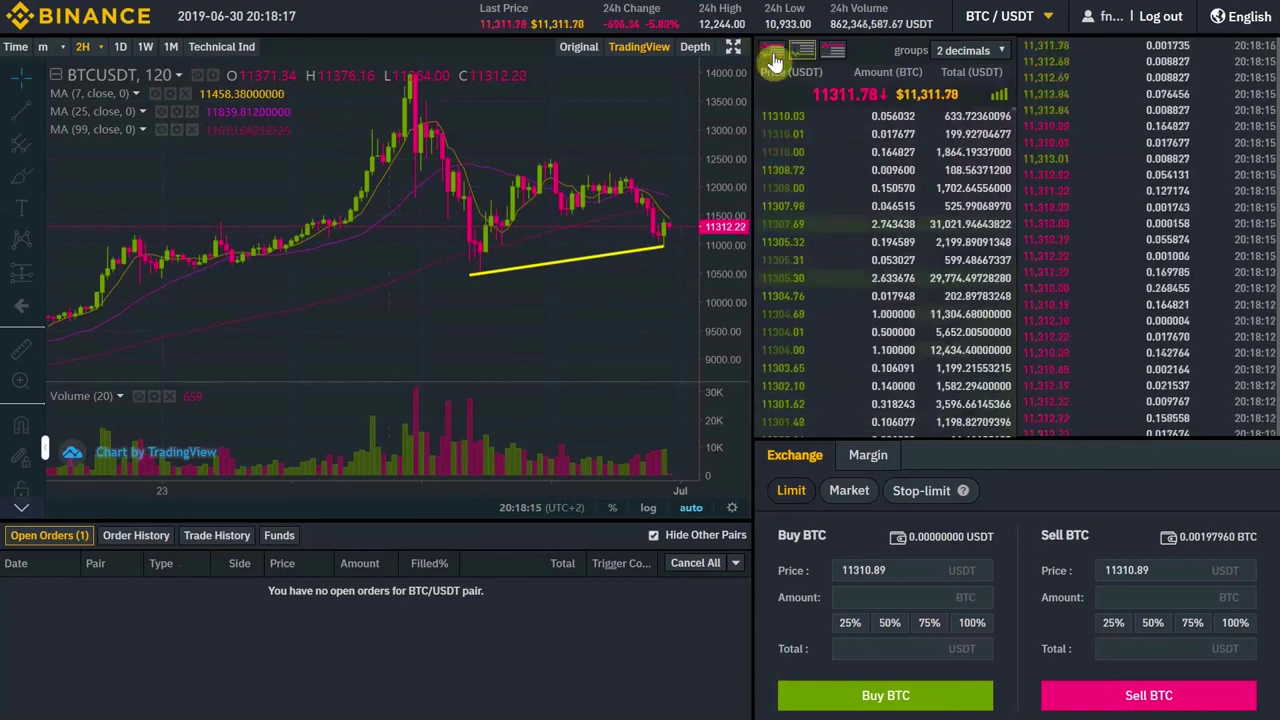
click(773, 52)
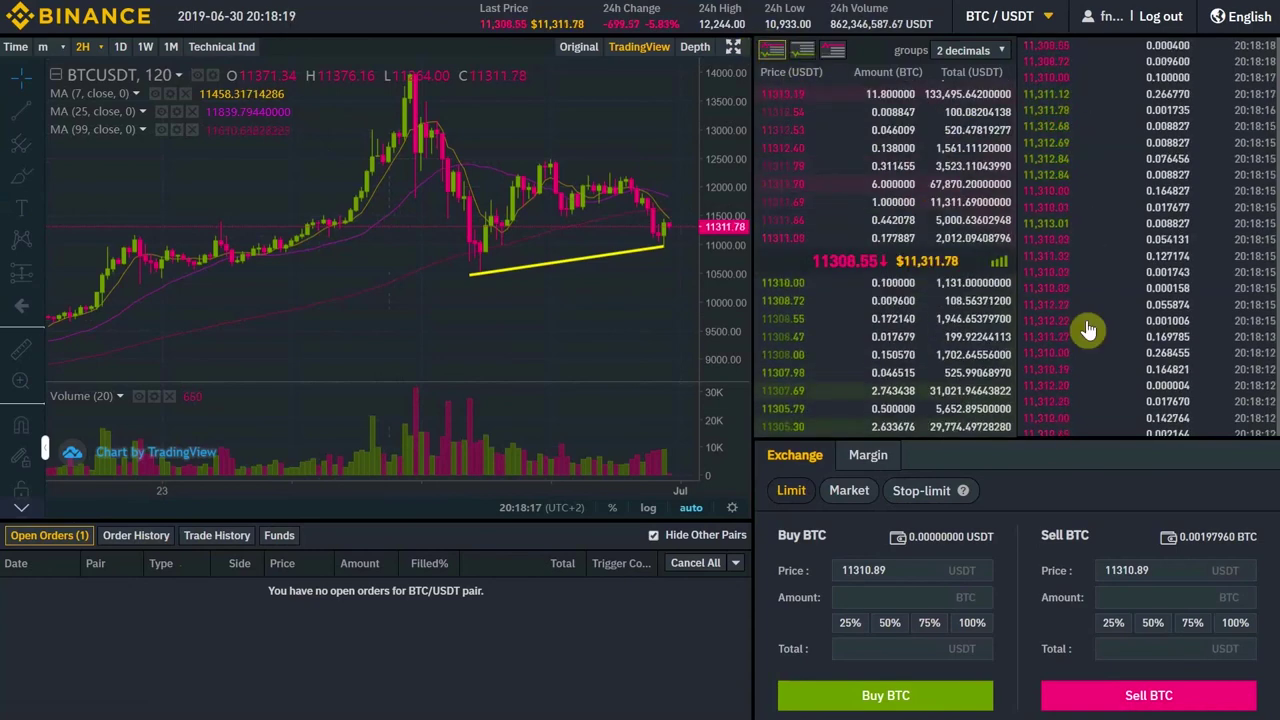
Step: Examine the BTC/USDT candlestick chart over longer and shorter time spans around the late-June peak
scroll(488, 258, down, 3)
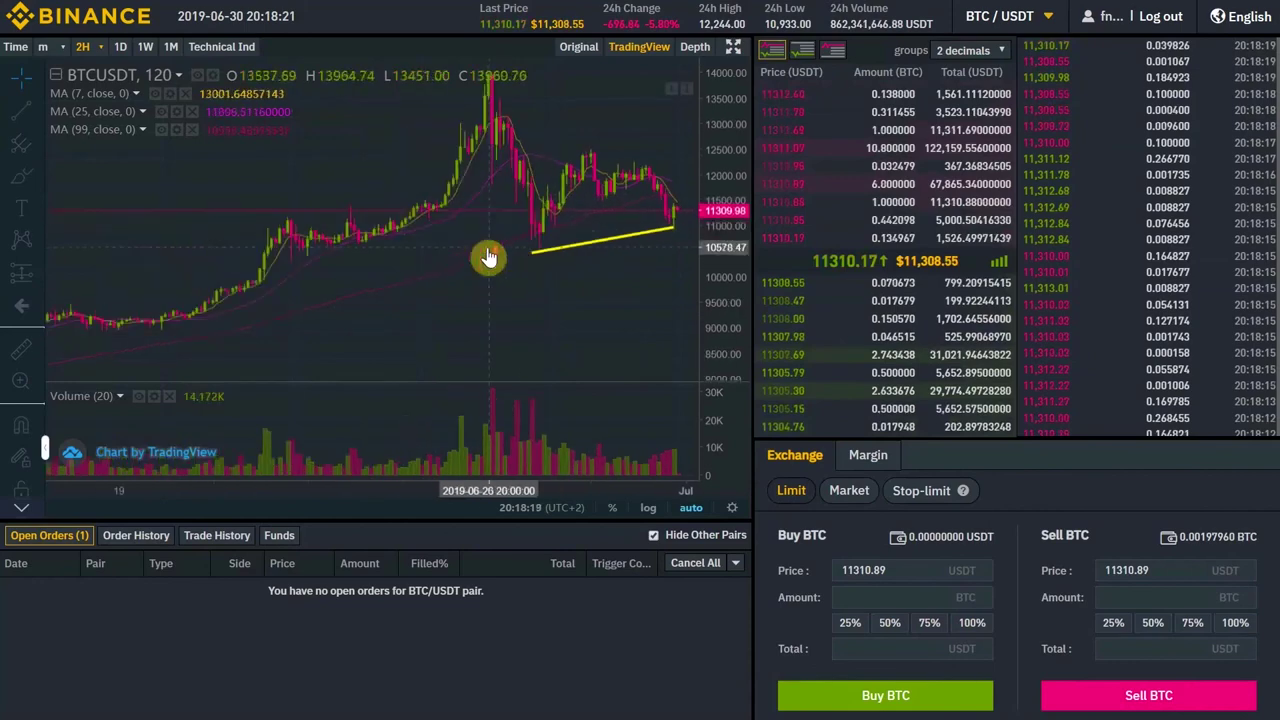
scroll(491, 263, down, 3)
drag(491, 263, 283, 260)
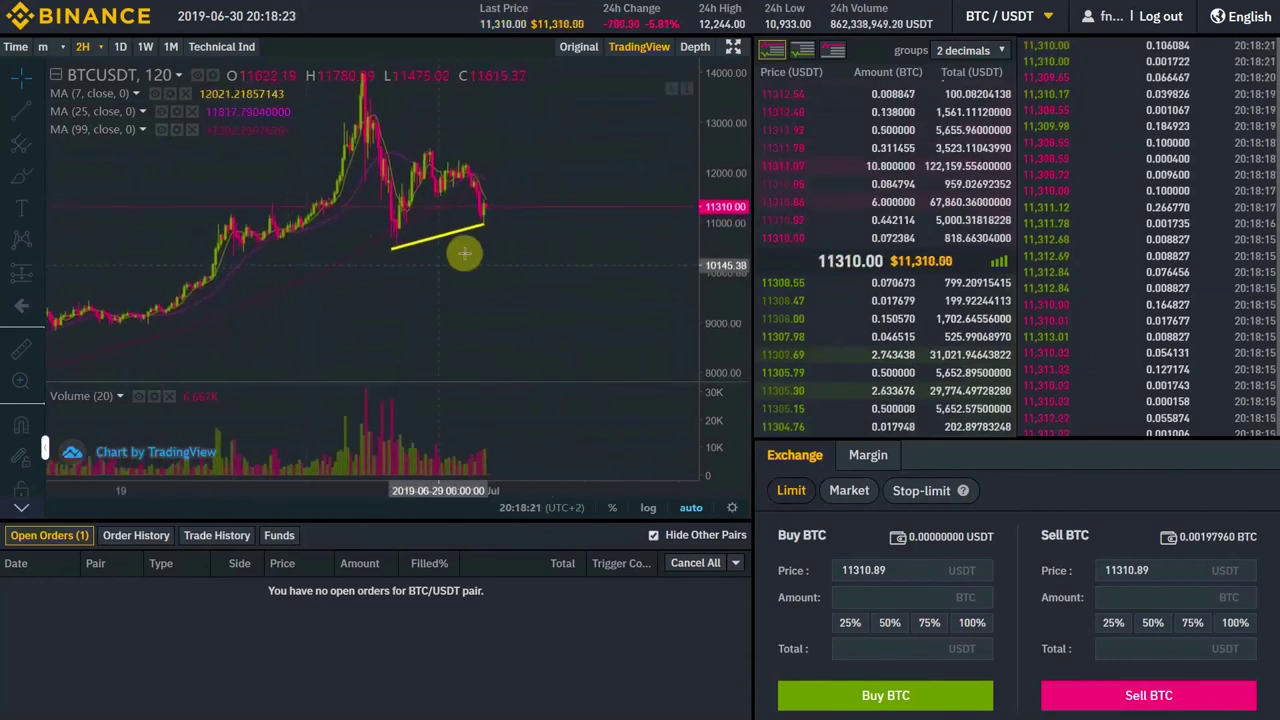
scroll(551, 251, up, 4)
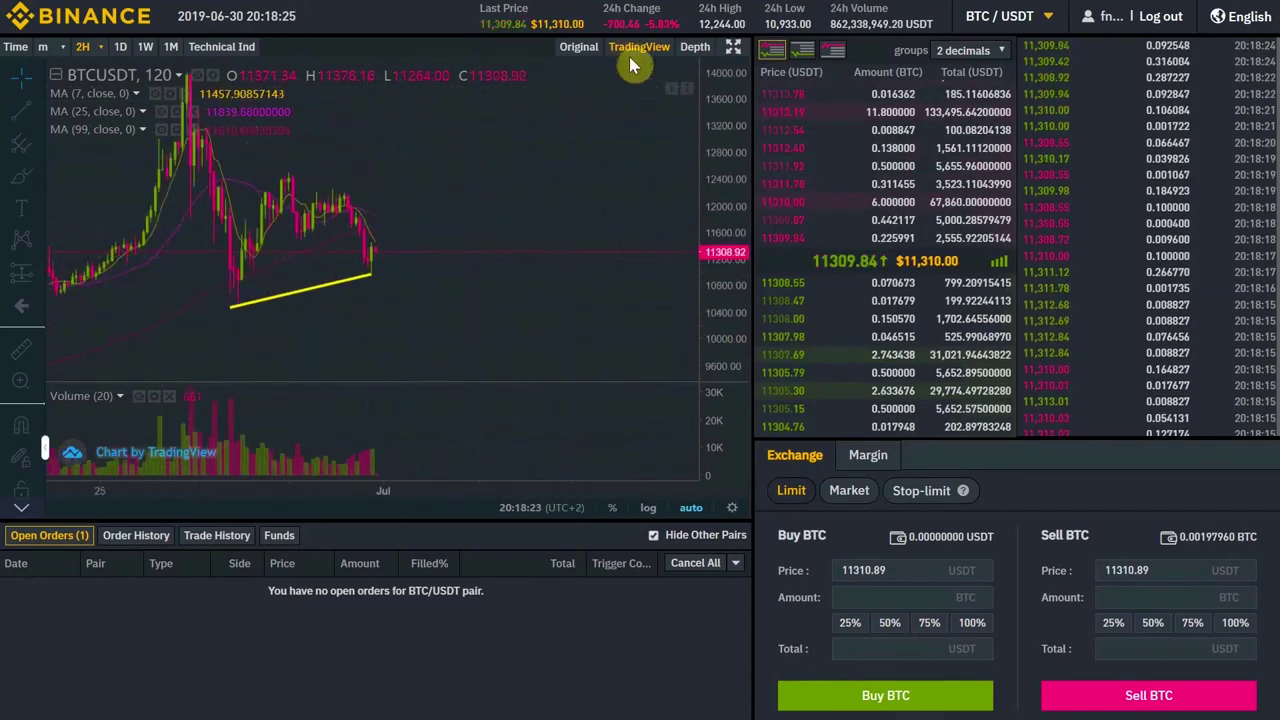
drag(366, 154, 583, 147)
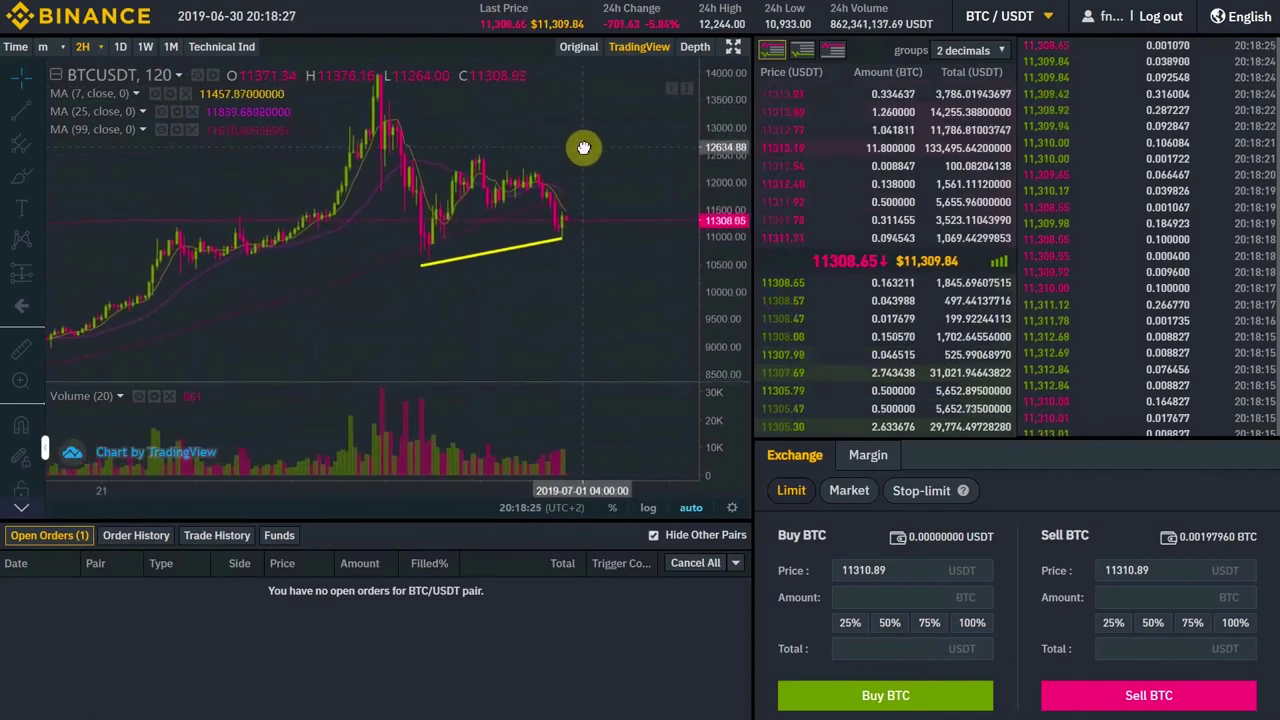
Step: Look through the trading pair list, including its BTC market, and close the list again
click(1007, 20)
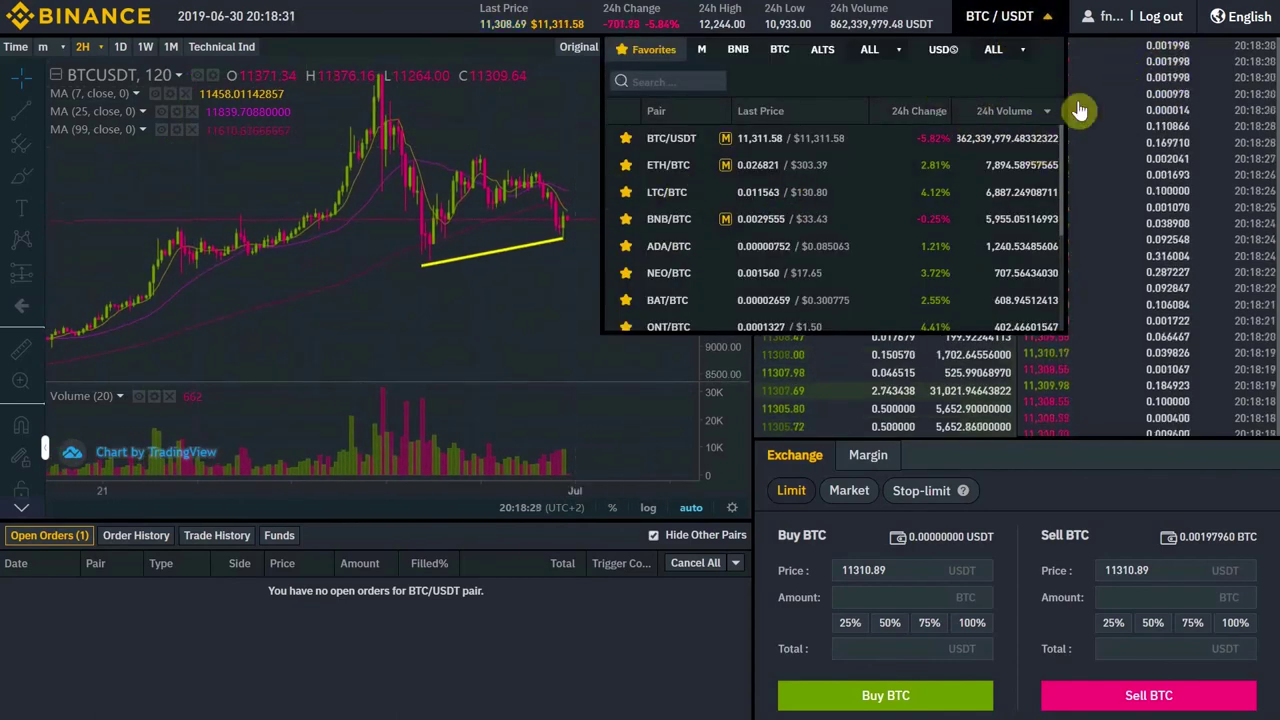
click(758, 58)
click(782, 55)
click(1044, 18)
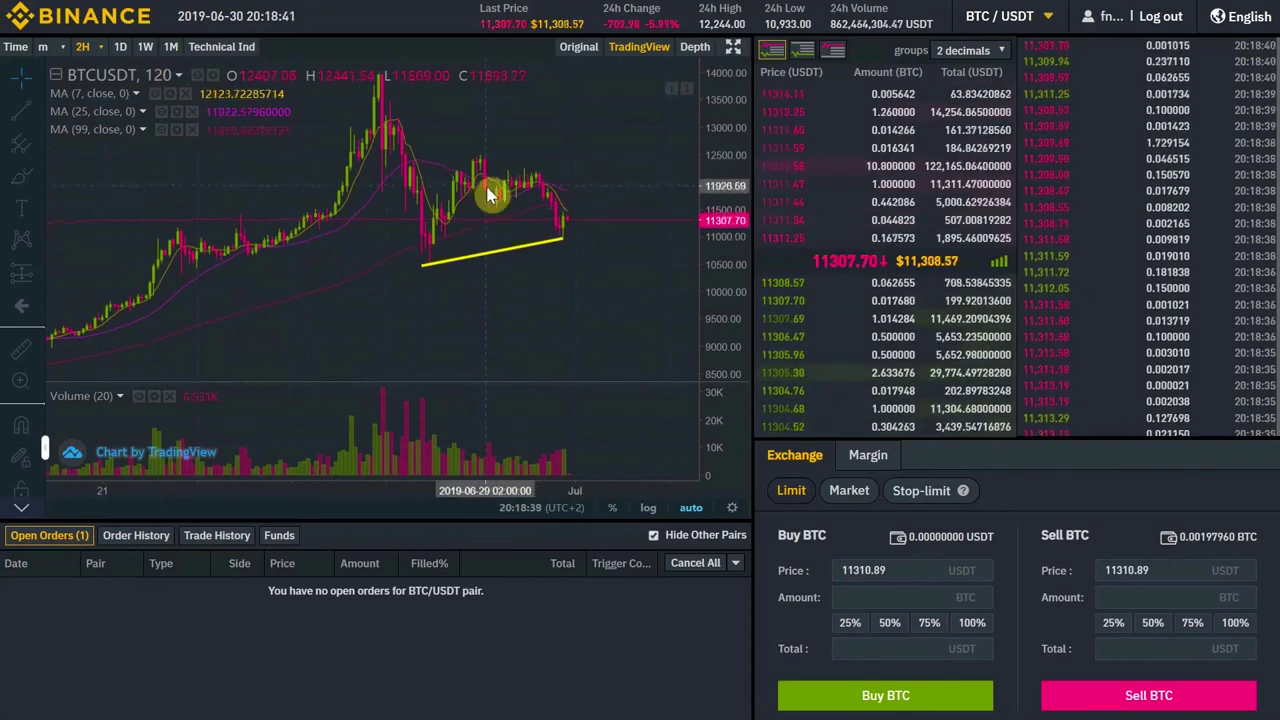
Step: Examine the latest BTC/USDT candles up close along the yellow trend line
scroll(488, 225, up, 1)
scroll(488, 225, up, 5)
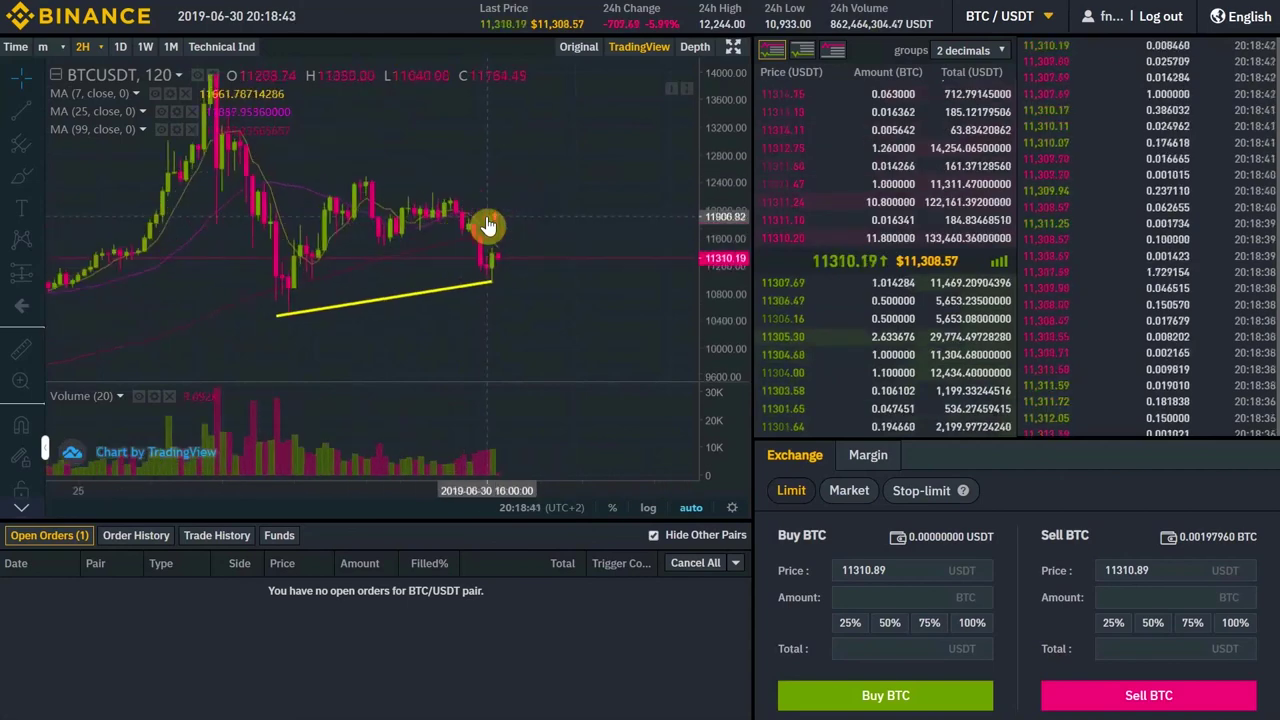
scroll(488, 225, down, 2)
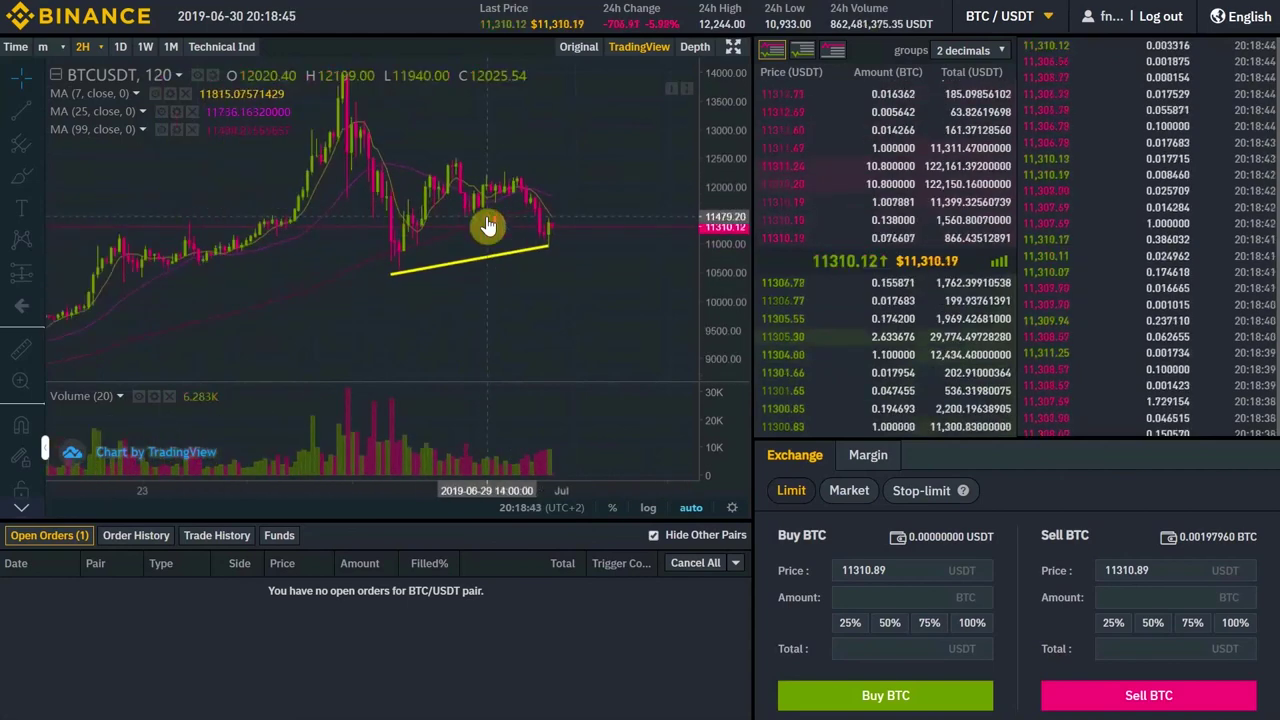
scroll(488, 225, down, 1)
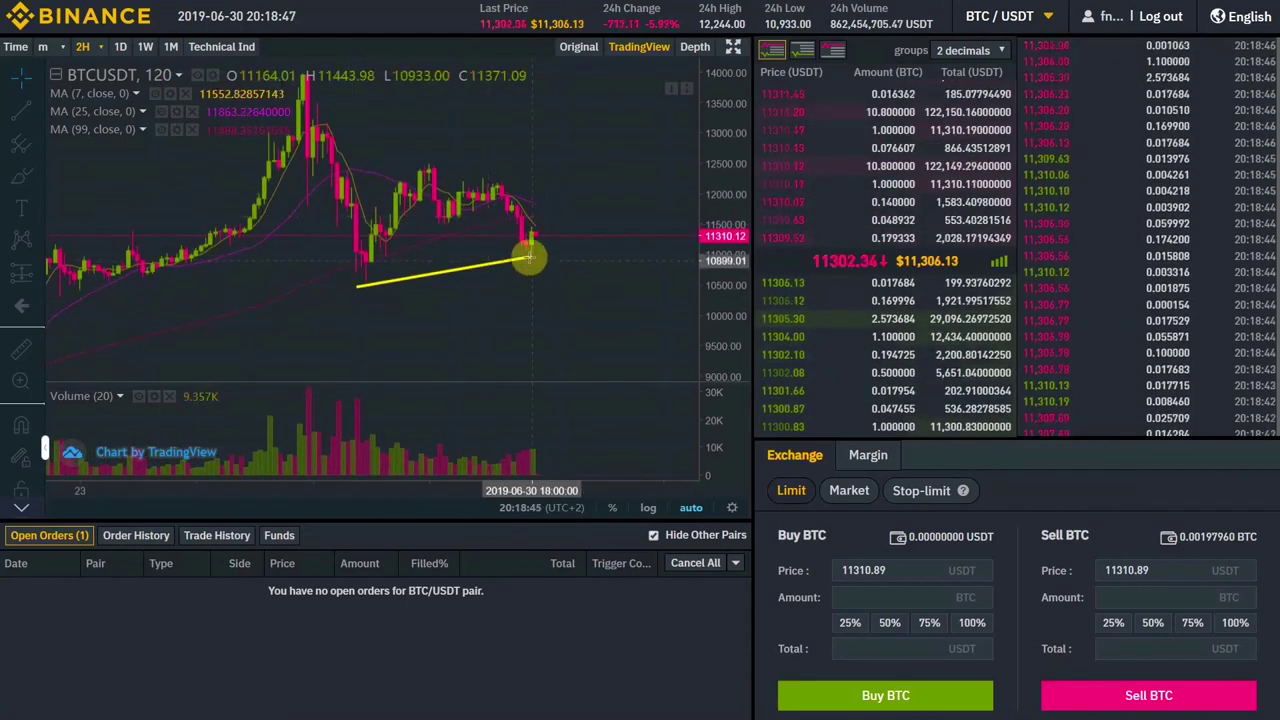